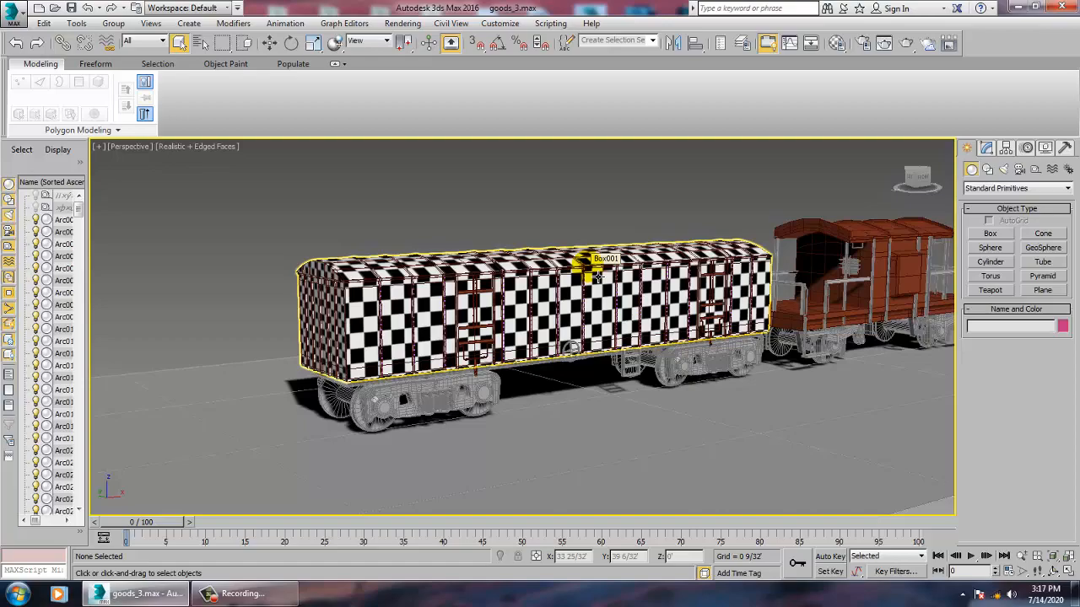
- Select the checker-textured wagon body Box001 and examine its checker mapping up close
{"action": "left_click_drag", "start_coordinate": [579, 275], "coordinate": [561, 350]}
{"action": "left_click", "coordinate": [538, 334]}
{"action": "scroll", "coordinate": [556, 344], "scroll_direction": "up", "scroll_amount": 5}
{"action": "scroll", "coordinate": [552, 334], "scroll_direction": "down", "scroll_amount": 5}
{"action": "scroll", "coordinate": [558, 343], "scroll_direction": "up", "scroll_amount": 4}
{"action": "scroll", "coordinate": [571, 342], "scroll_direction": "down", "scroll_amount": 1}
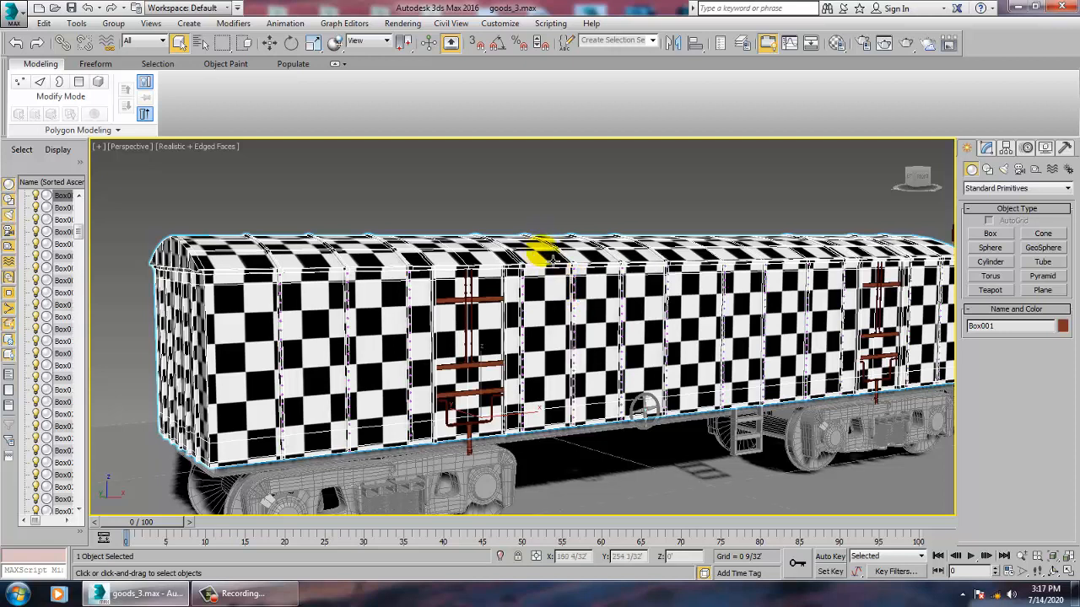
- From the goods bogie folder on the desktop, open the bogie uvs image in Adobe Photoshop CC 2015
{"action": "left_click", "coordinate": [1016, 11]}
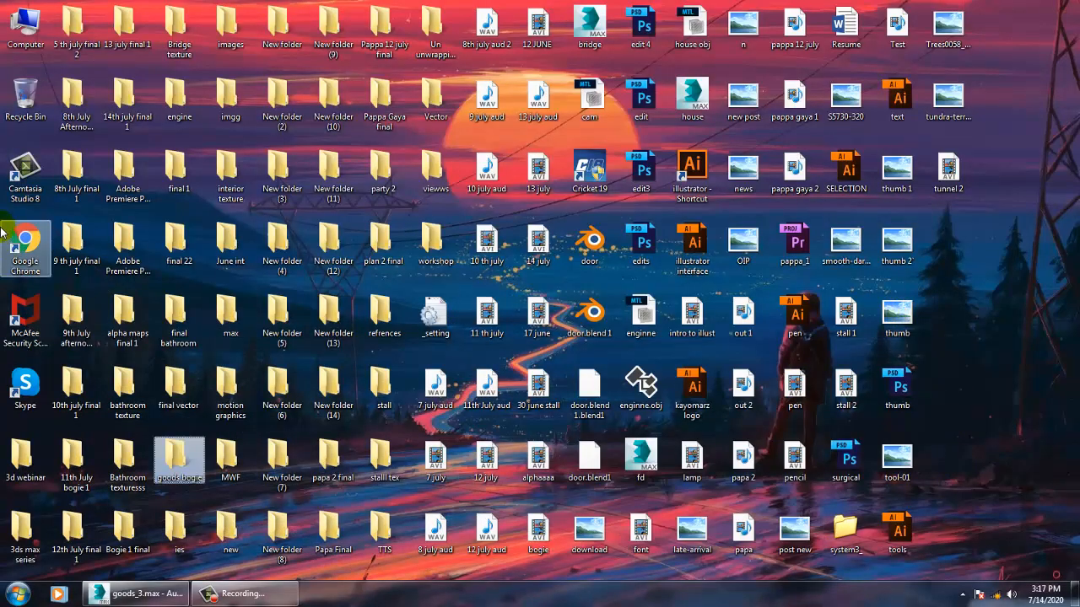
{"action": "double_click", "coordinate": [176, 460]}
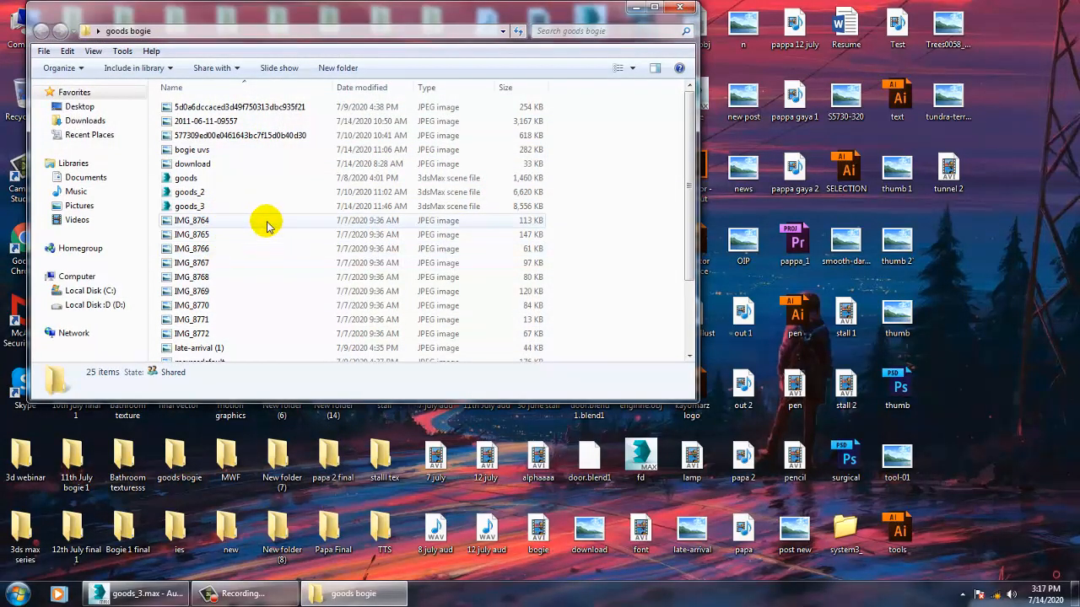
{"action": "left_click", "coordinate": [241, 234]}
{"action": "right_click", "coordinate": [184, 149]}
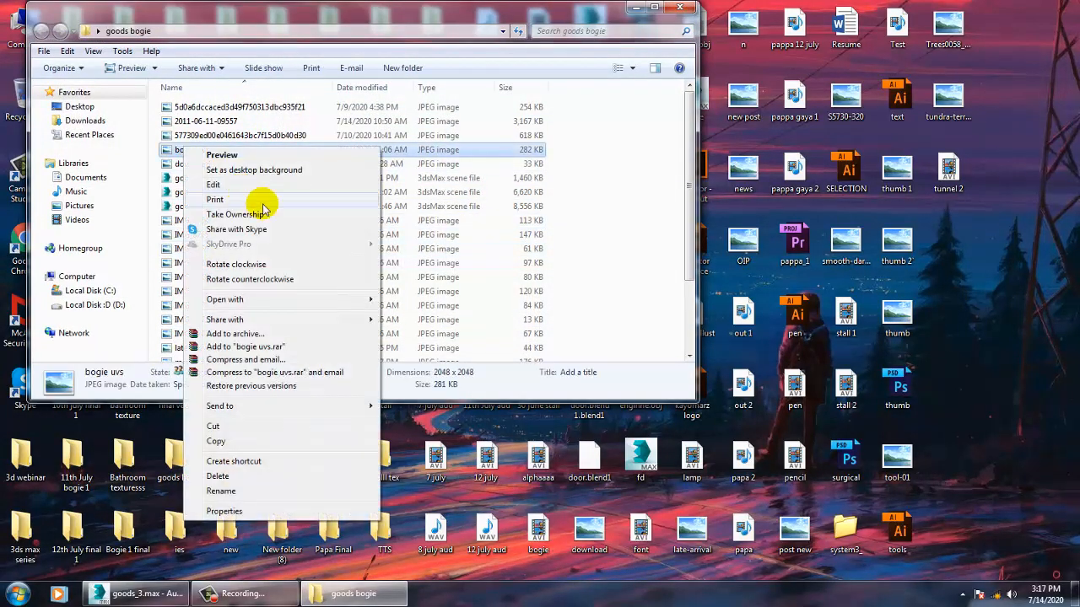
{"action": "mouse_move", "coordinate": [285, 302]}
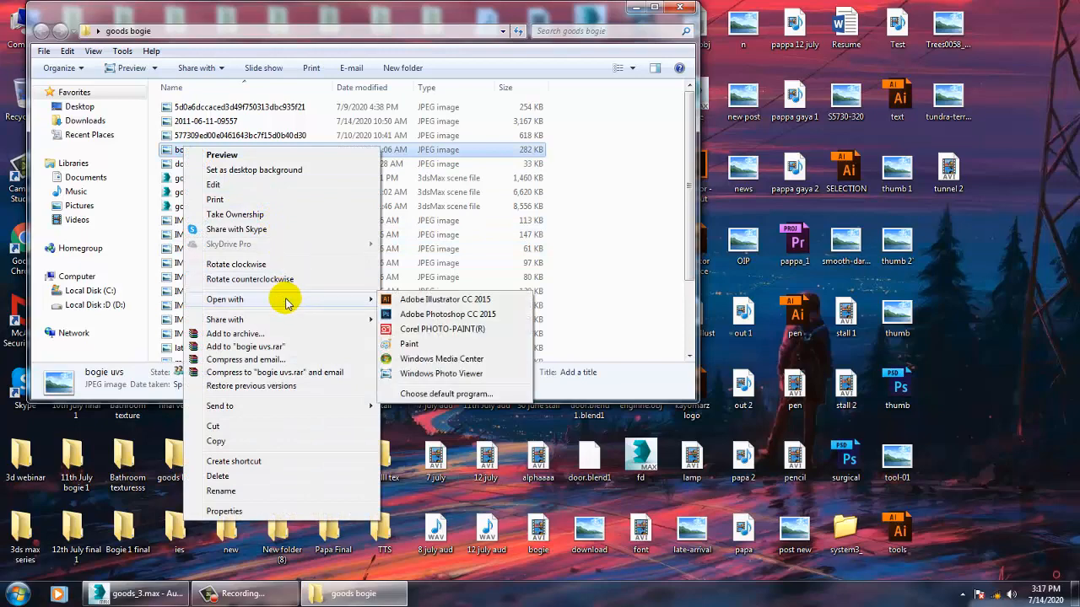
{"action": "left_click", "coordinate": [455, 313]}
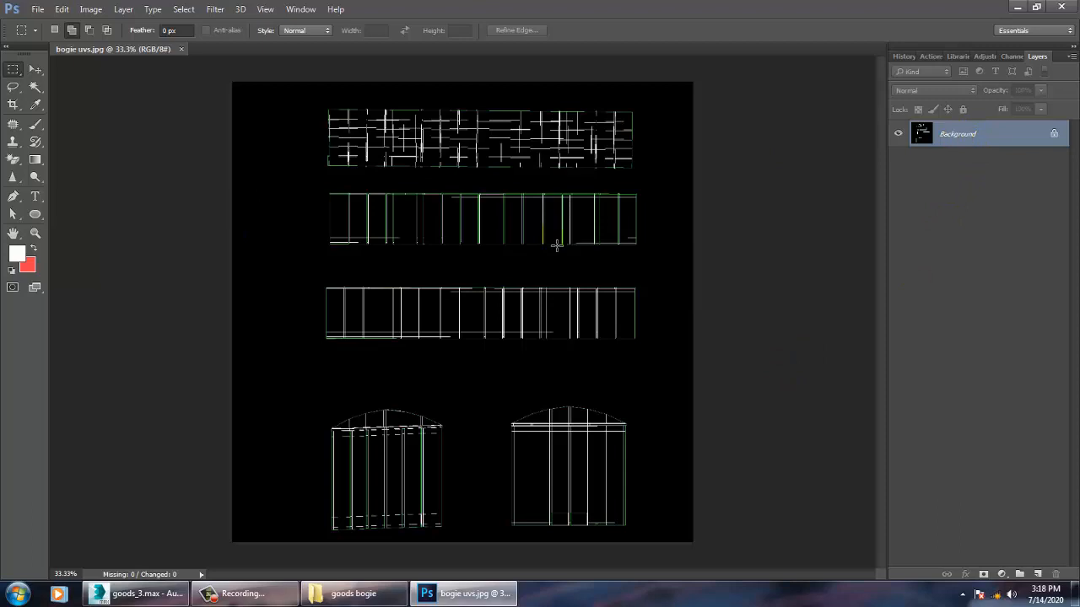
- Convert the locked Background into the regular layer Layer 0 and add a new empty layer above it
{"action": "left_click", "coordinate": [959, 133]}
{"action": "double_click", "coordinate": [964, 135]}
{"action": "left_click", "coordinate": [658, 187]}
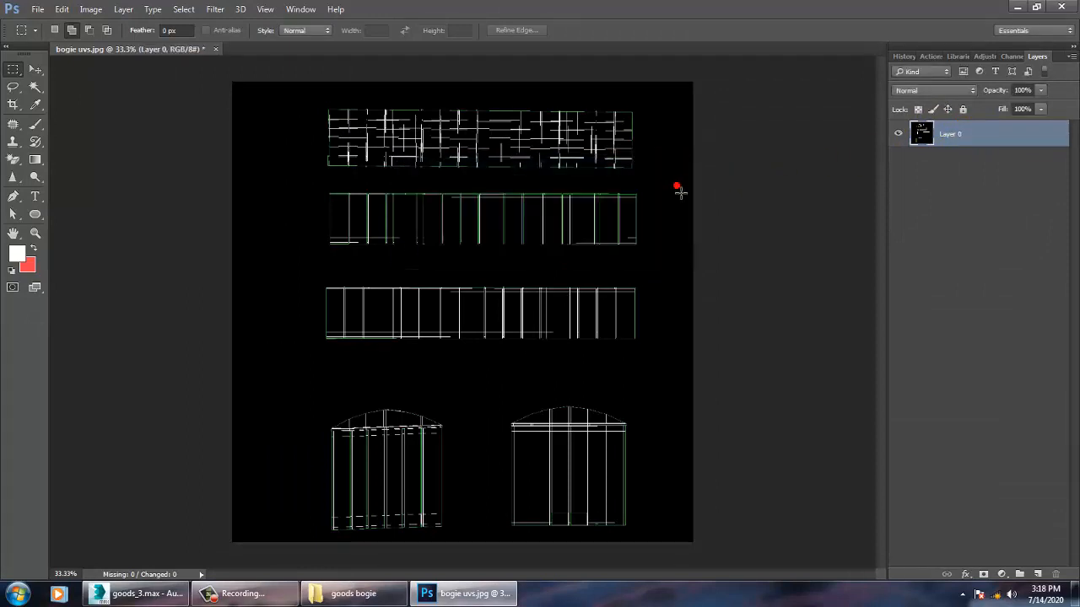
{"action": "left_click", "coordinate": [1038, 574]}
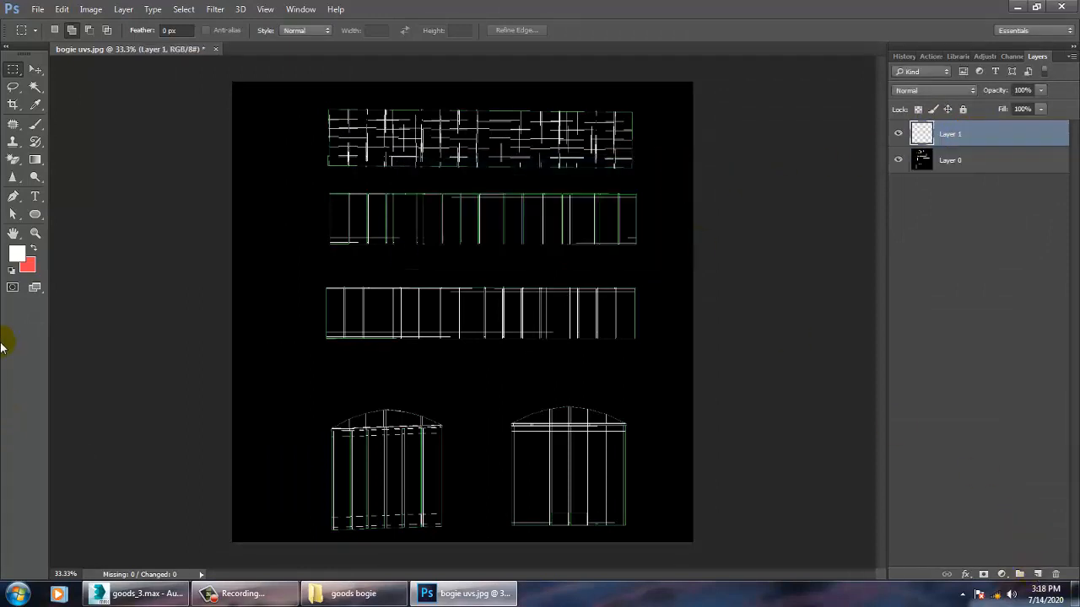
- Fill Layer 1 with the orange-brown foreground colour b85c0b and set its blend mode to Screen
{"action": "left_click", "coordinate": [17, 256]}
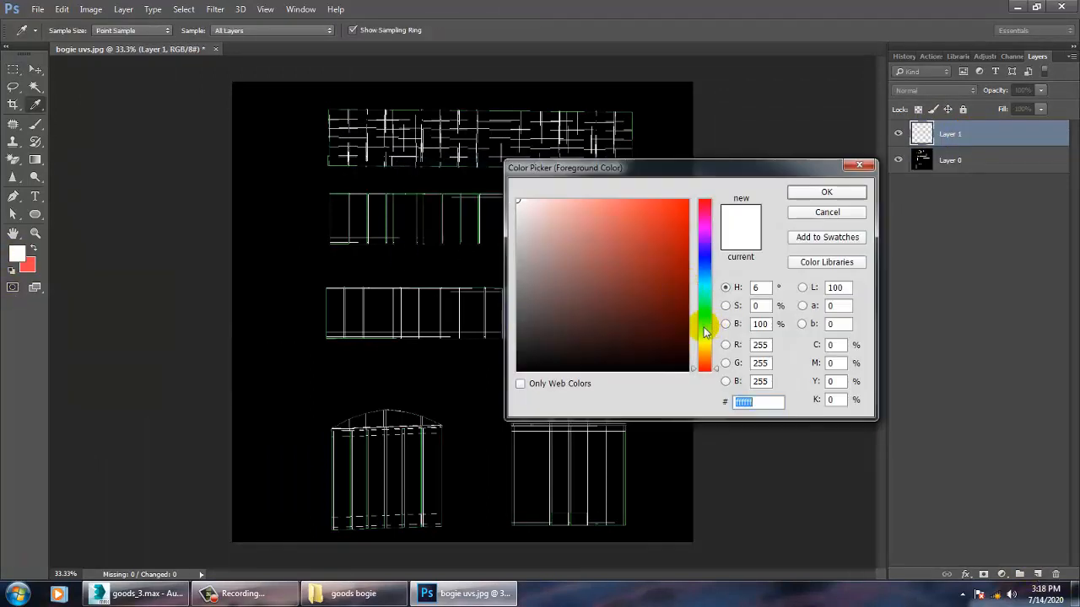
{"action": "left_click_drag", "start_coordinate": [703, 326], "coordinate": [711, 361]}
{"action": "mouse_move", "coordinate": [663, 312]}
{"action": "left_mouse_down"}
{"action": "mouse_move", "coordinate": [679, 260]}
{"action": "mouse_move", "coordinate": [692, 292]}
{"action": "mouse_move", "coordinate": [679, 247]}
{"action": "left_mouse_up"}
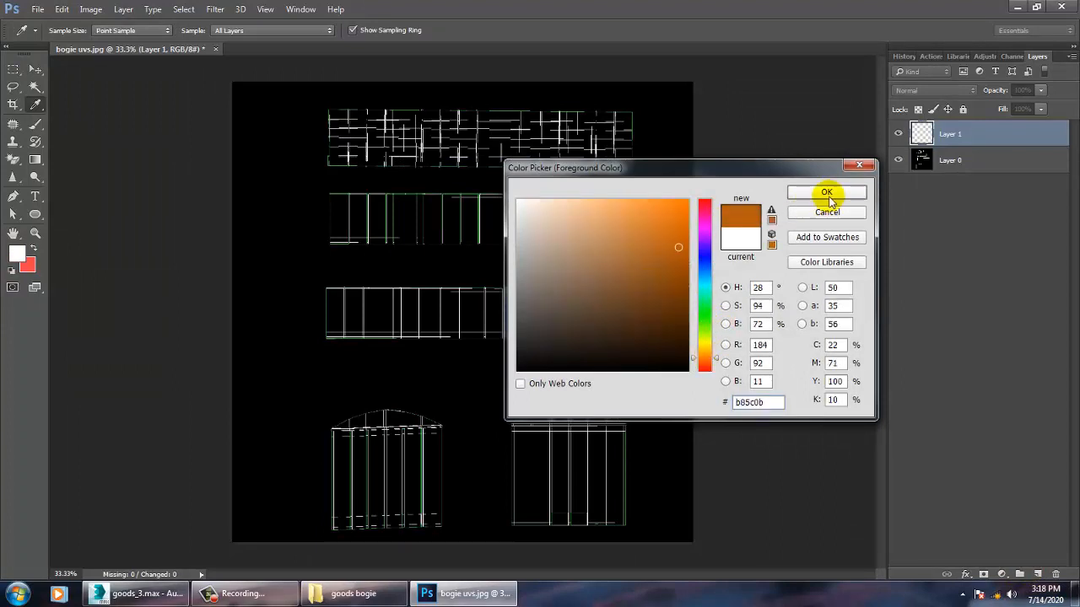
{"action": "left_click", "coordinate": [831, 194]}
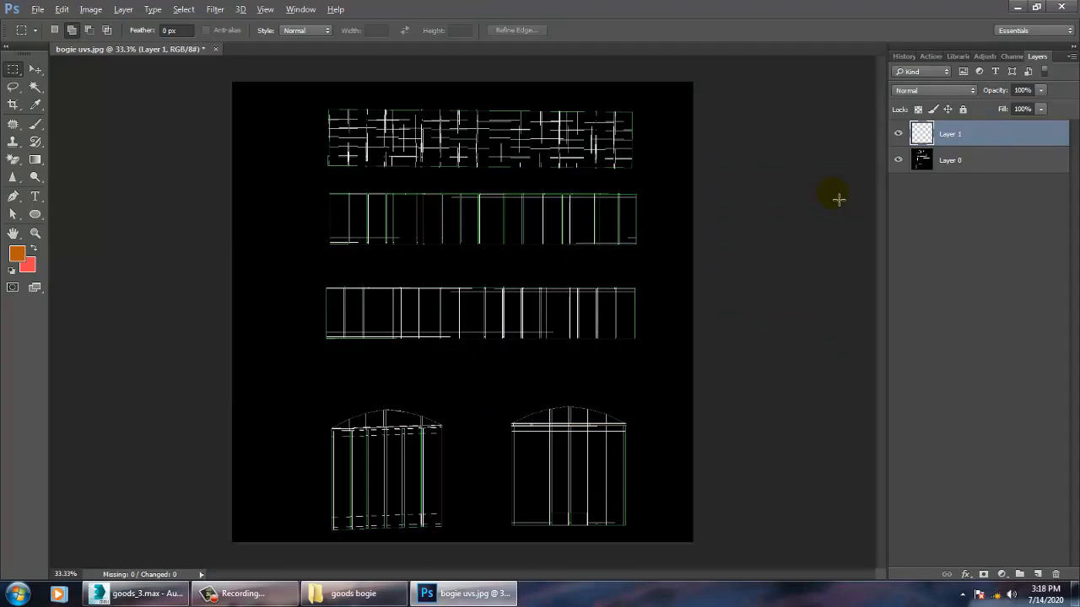
{"action": "key", "text": "alt+BackSpace"}
{"action": "left_click", "coordinate": [920, 90]}
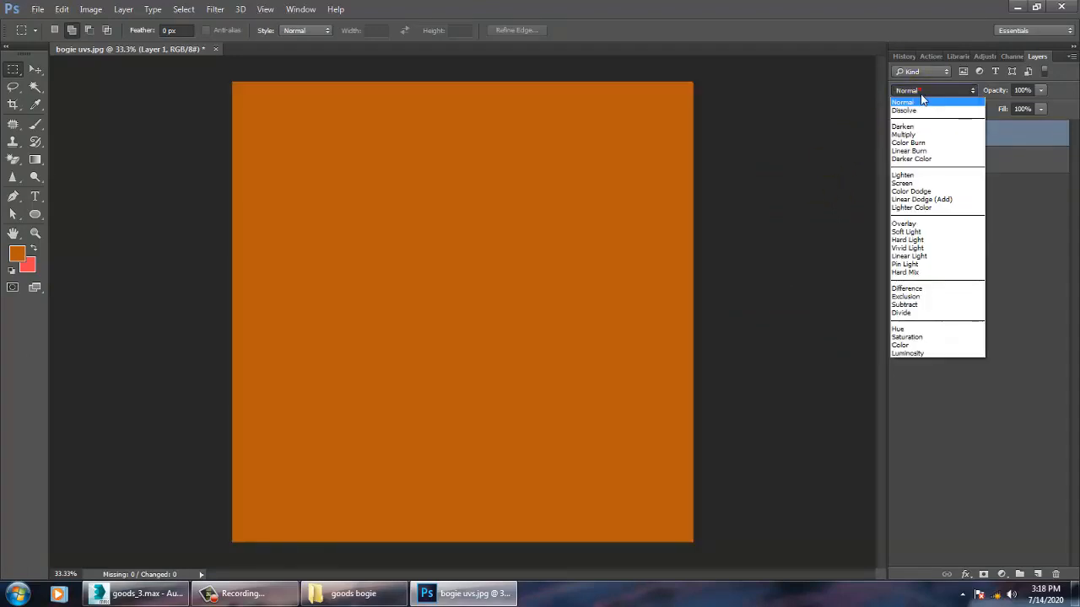
{"action": "left_click", "coordinate": [909, 183]}
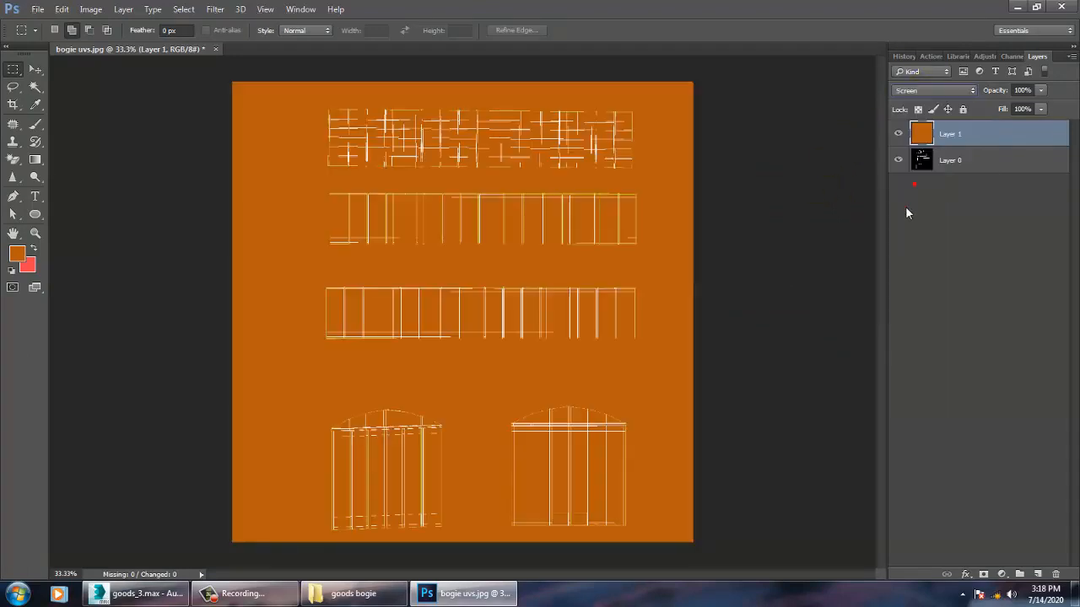
- Start opening another image and browse to the goods bogie folder on the desktop
{"action": "left_click", "coordinate": [39, 9]}
{"action": "left_click", "coordinate": [34, 31]}
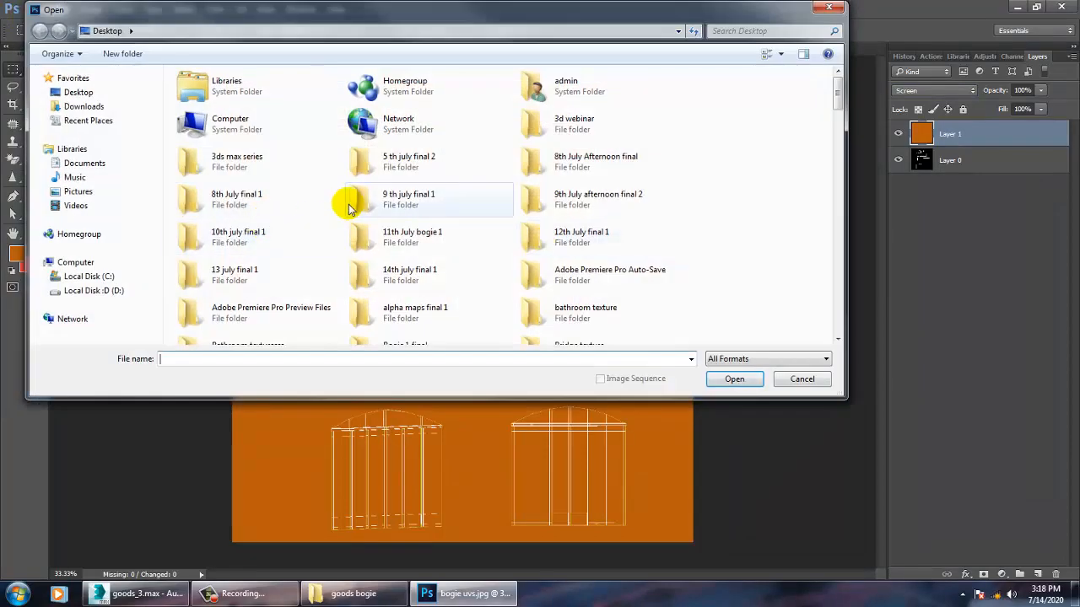
{"action": "left_click", "coordinate": [349, 204]}
{"action": "key", "text": "g"}
{"action": "key", "text": "g"}
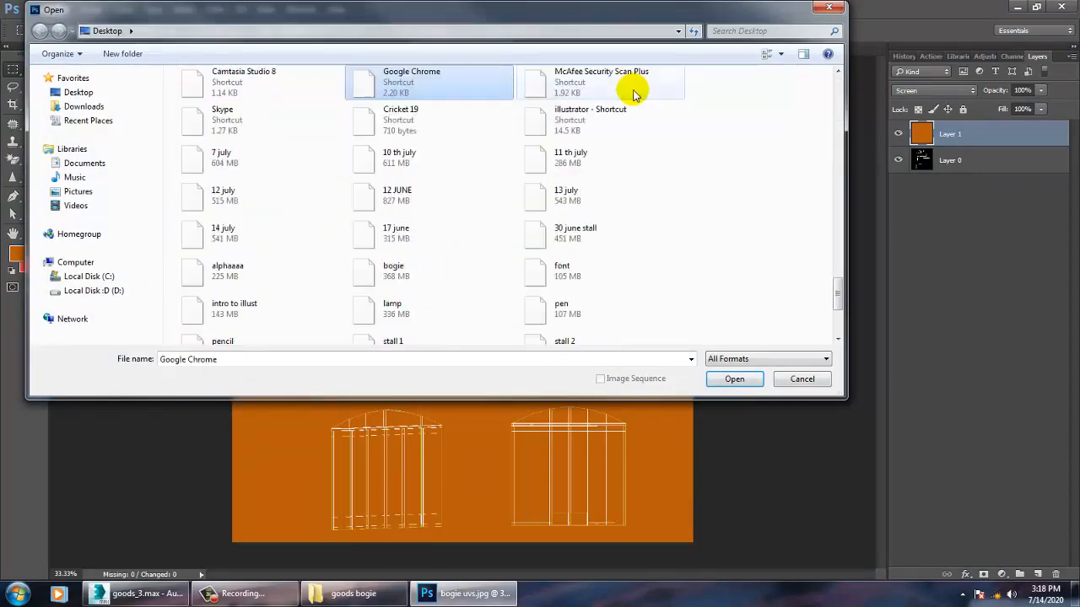
{"action": "key", "text": "g"}
{"action": "key", "text": "g"}
{"action": "key", "text": "g"}
{"action": "double_click", "coordinate": [576, 82]}
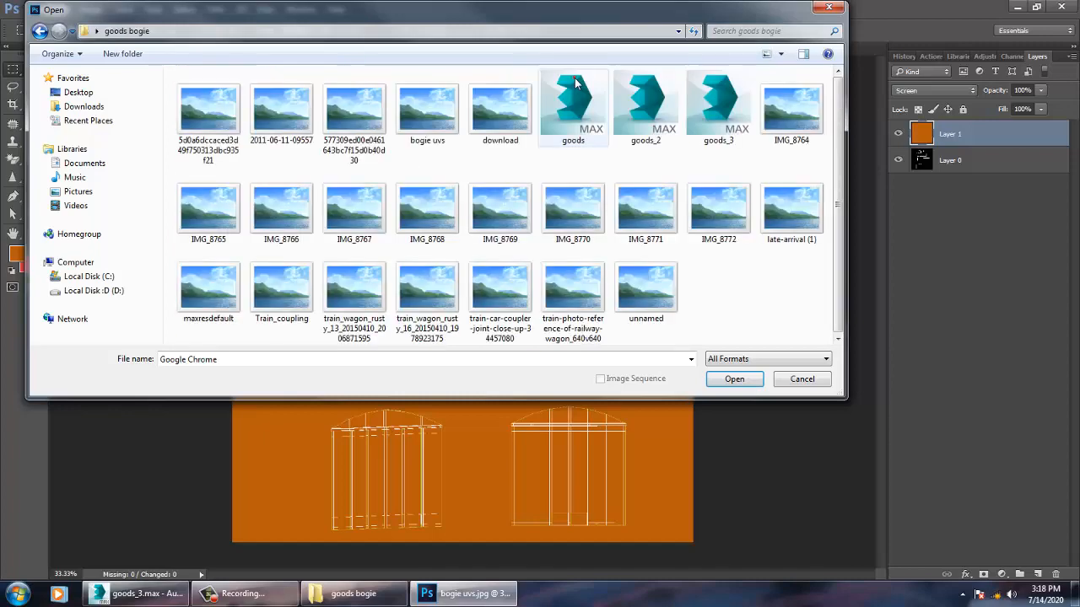
{"action": "left_click", "coordinate": [210, 112]}
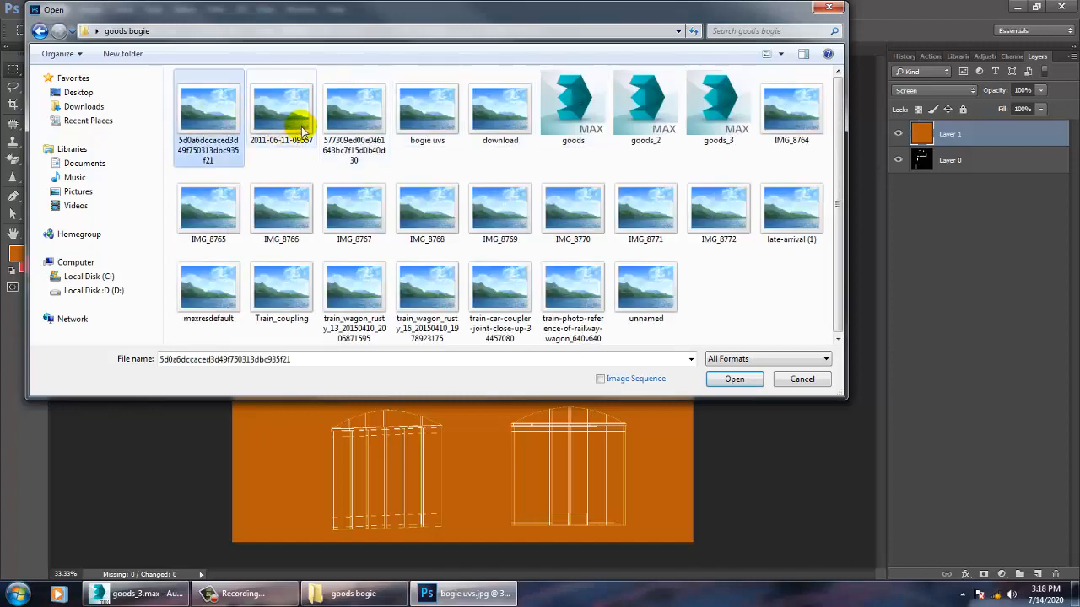
{"action": "left_click", "coordinate": [304, 131]}
{"action": "left_click", "coordinate": [358, 118]}
{"action": "left_click", "coordinate": [215, 116]}
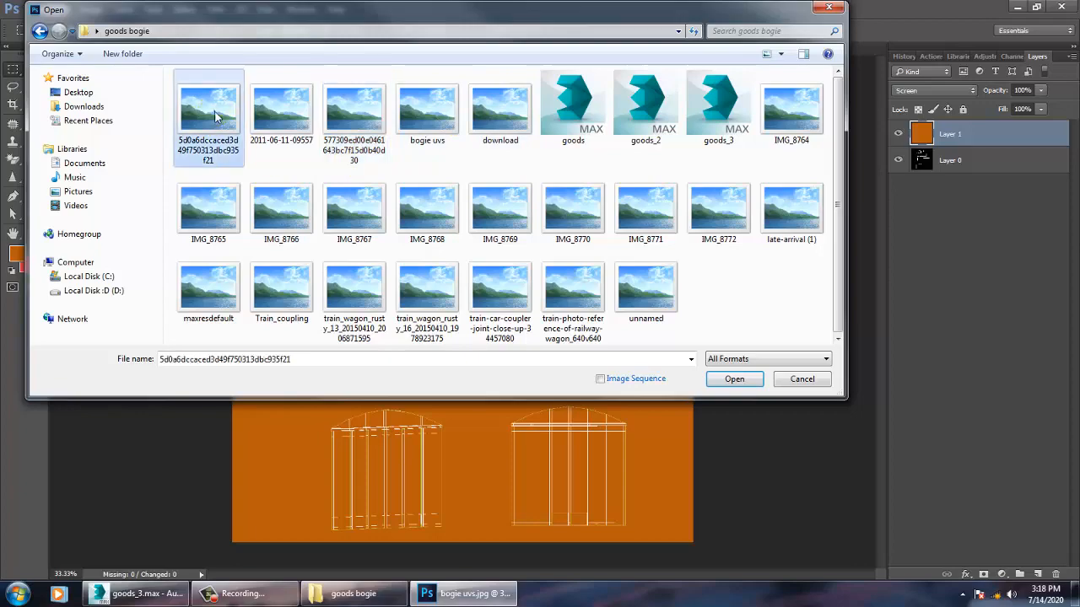
{"action": "right_click", "coordinate": [215, 117]}
{"action": "left_click", "coordinate": [253, 137]}
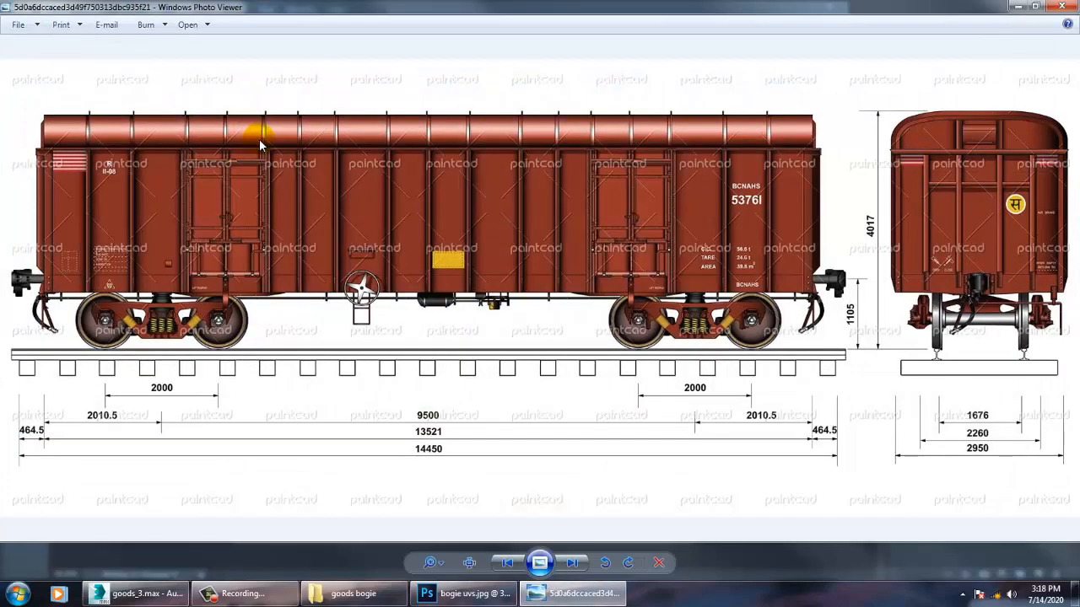
{"action": "scroll", "coordinate": [259, 143], "scroll_direction": "down", "scroll_amount": 2}
{"action": "scroll", "coordinate": [259, 144], "scroll_direction": "up", "scroll_amount": 1}
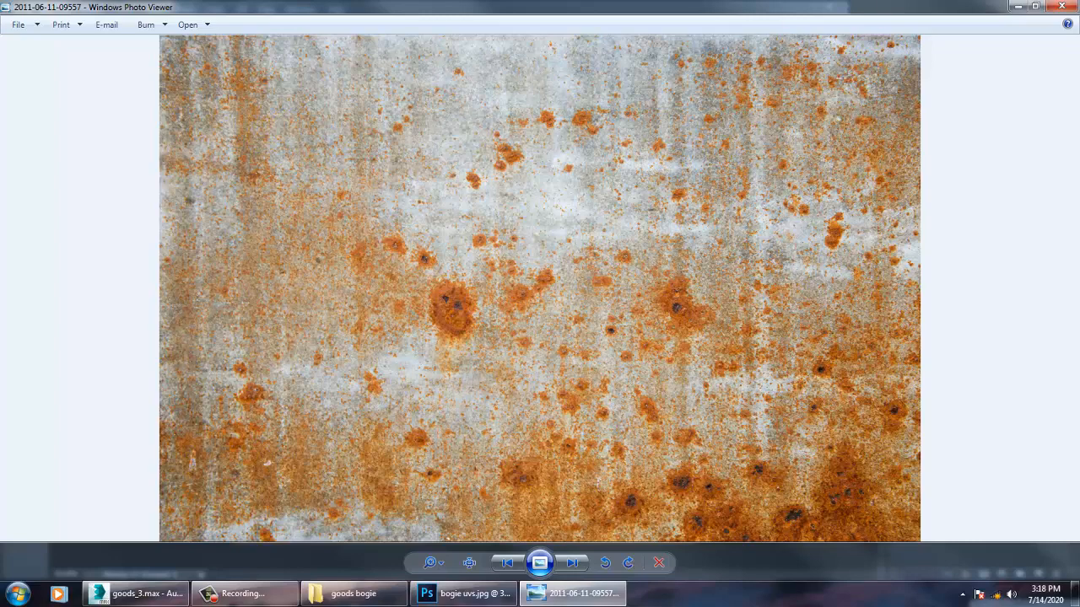
{"action": "left_click", "coordinate": [1061, 7]}
{"action": "double_click", "coordinate": [284, 128]}
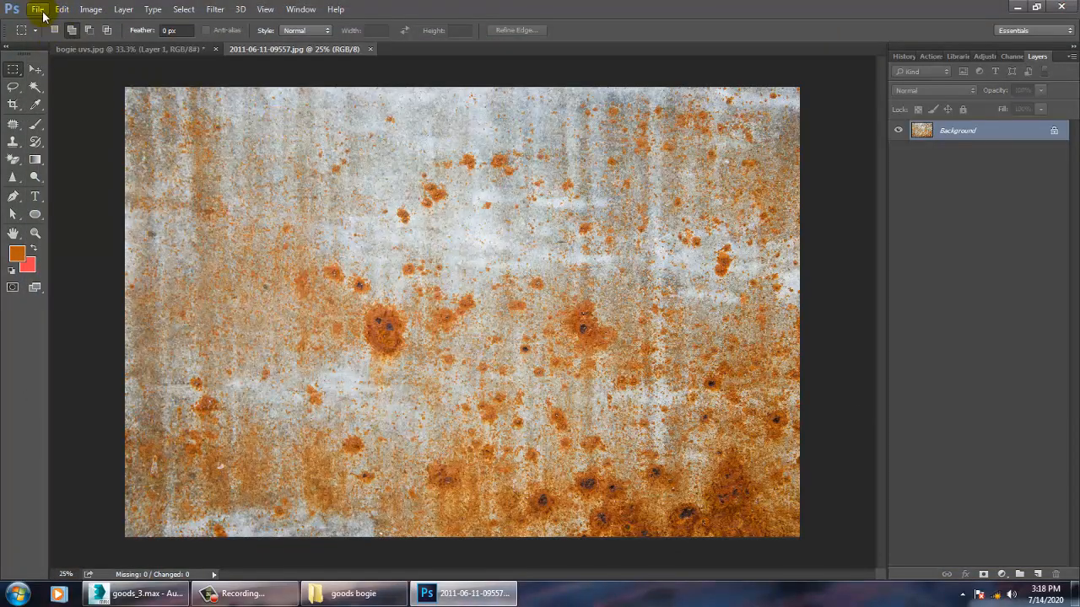
- Preview the remaining images in the goods bogie folder one by one for a side view of a closed goods wagon
{"action": "left_click", "coordinate": [37, 9]}
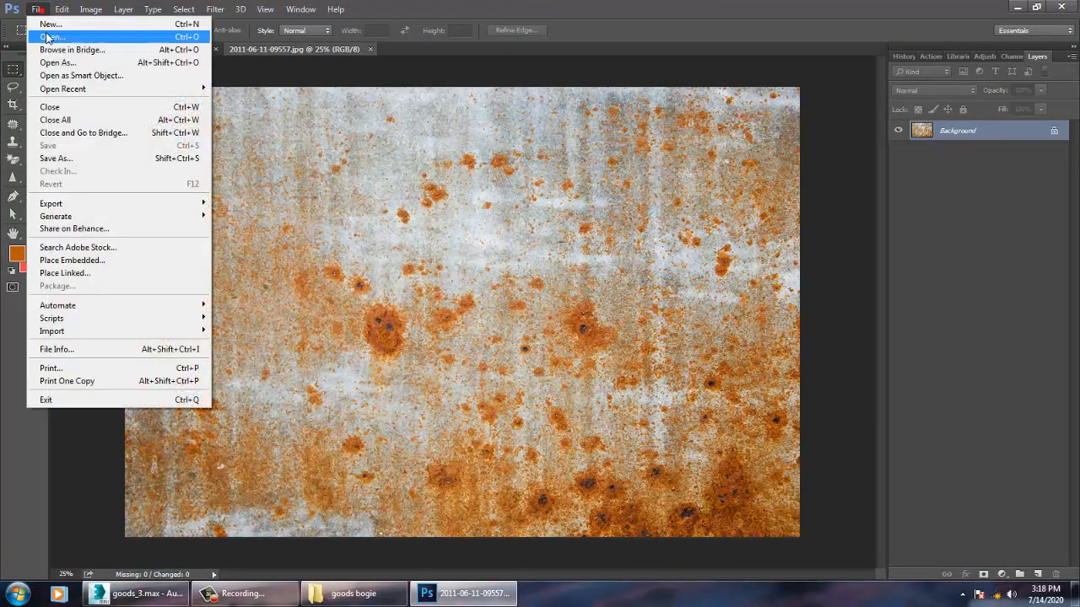
{"action": "left_click", "coordinate": [48, 37]}
{"action": "left_click", "coordinate": [354, 111]}
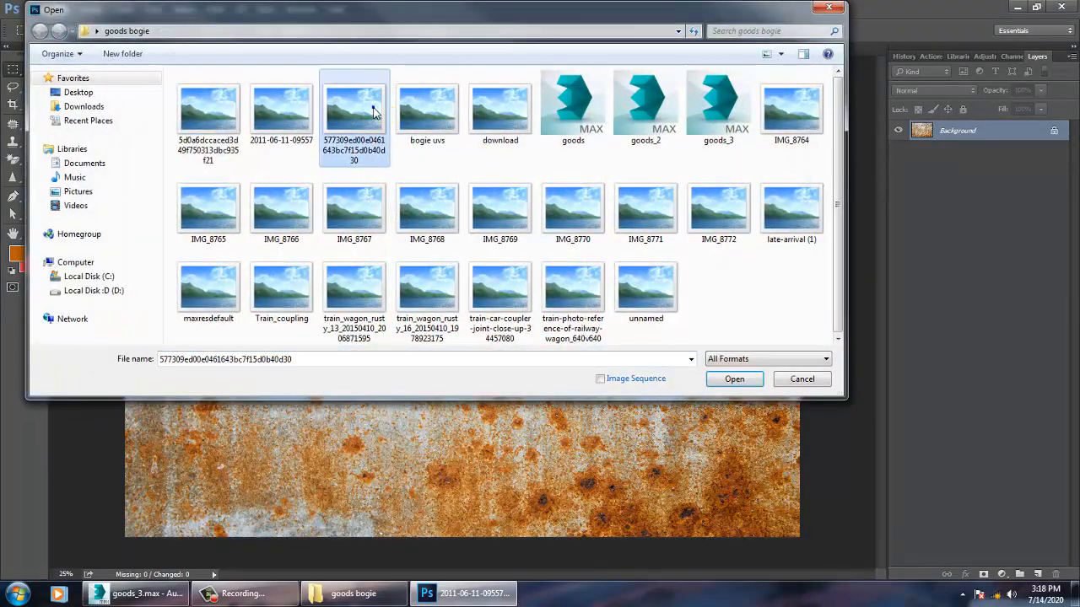
{"action": "right_click", "coordinate": [375, 111]}
{"action": "left_click", "coordinate": [429, 138]}
{"action": "key", "text": "Right"}
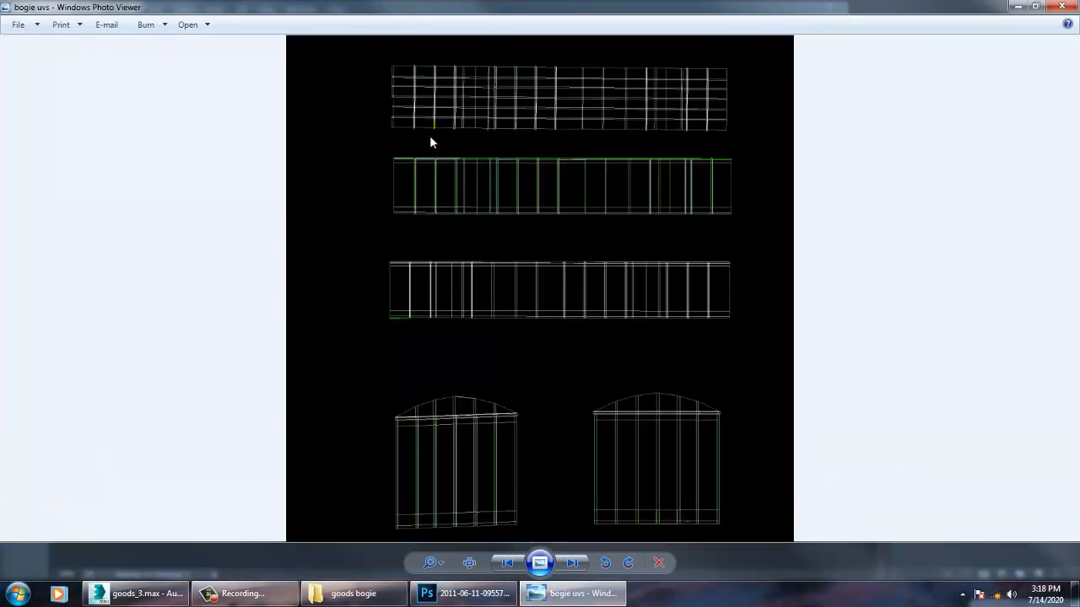
{"action": "key", "text": "Right"}
{"action": "key", "text": "Right"}
{"action": "key", "text": "Right"}
{"action": "key", "text": "Left"}
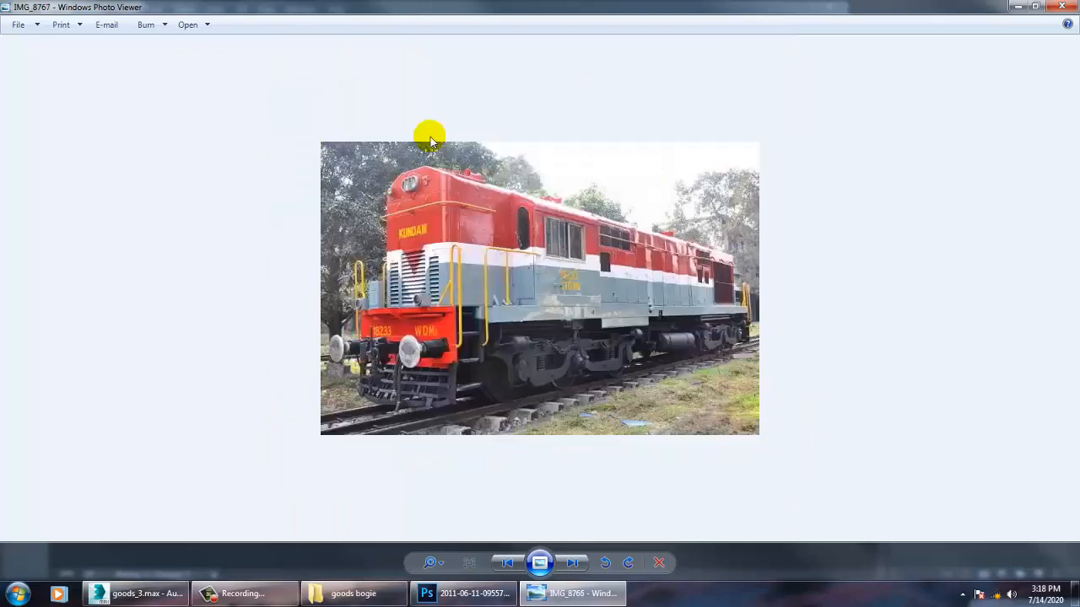
{"action": "key", "text": "Right"}
{"action": "key", "text": "Right"}
{"action": "key", "text": "Right"}
{"action": "key", "text": "Right"}
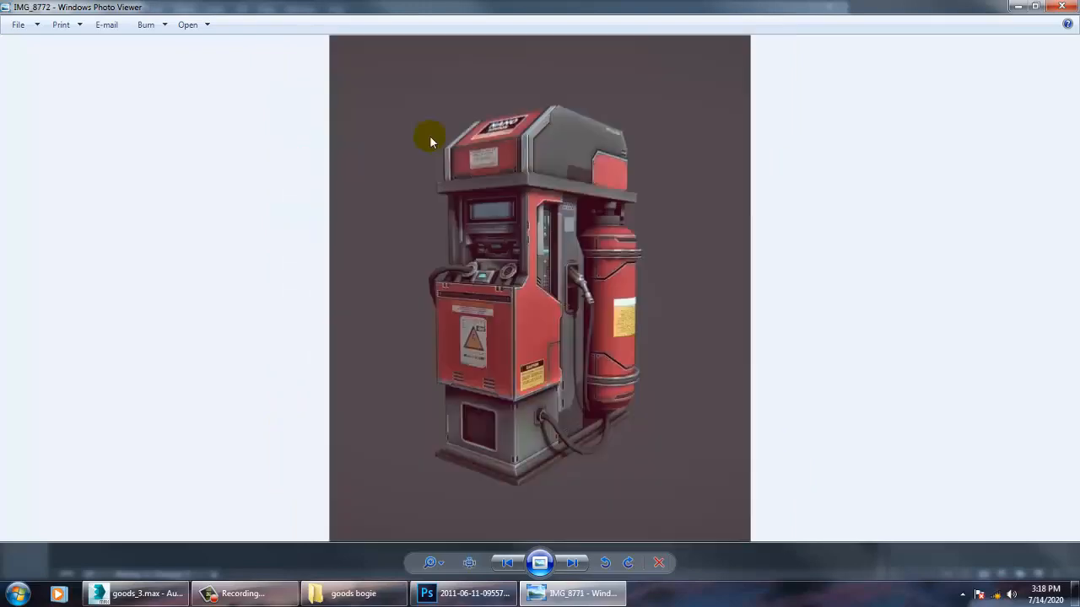
{"action": "key", "text": "Right"}
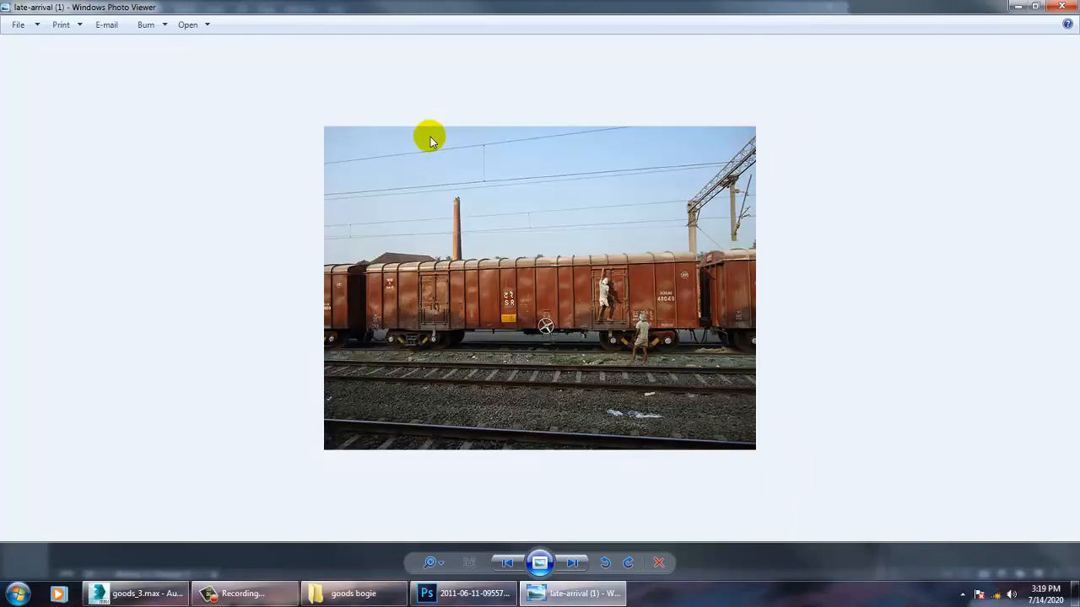
- Check the neighbouring maxresdefault photo, and open the side-view wagon photo late-arrival (1)
{"action": "key", "text": "Right"}
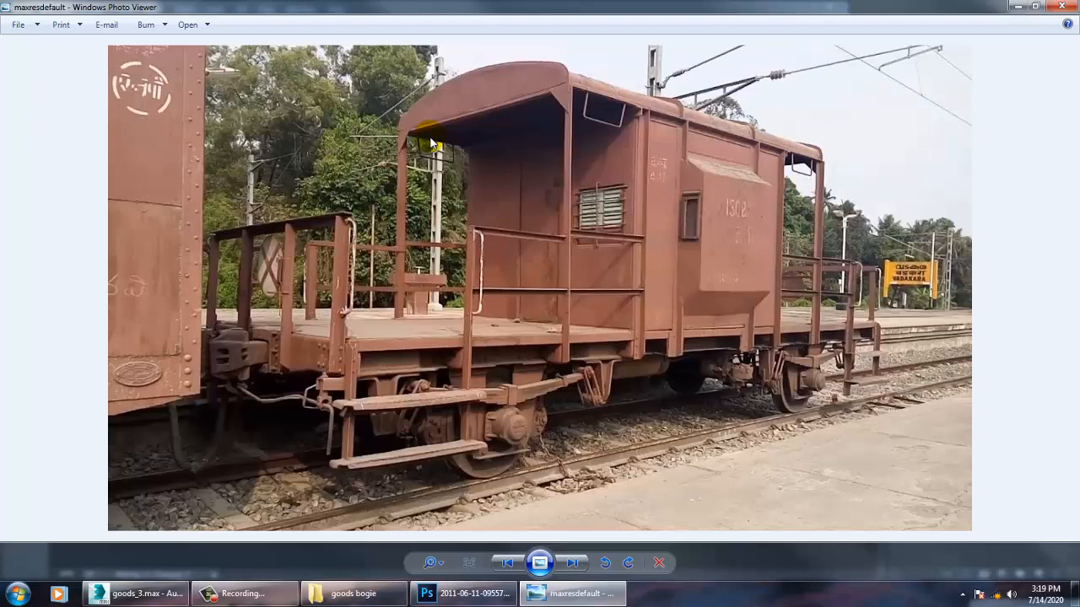
{"action": "key", "text": "Left"}
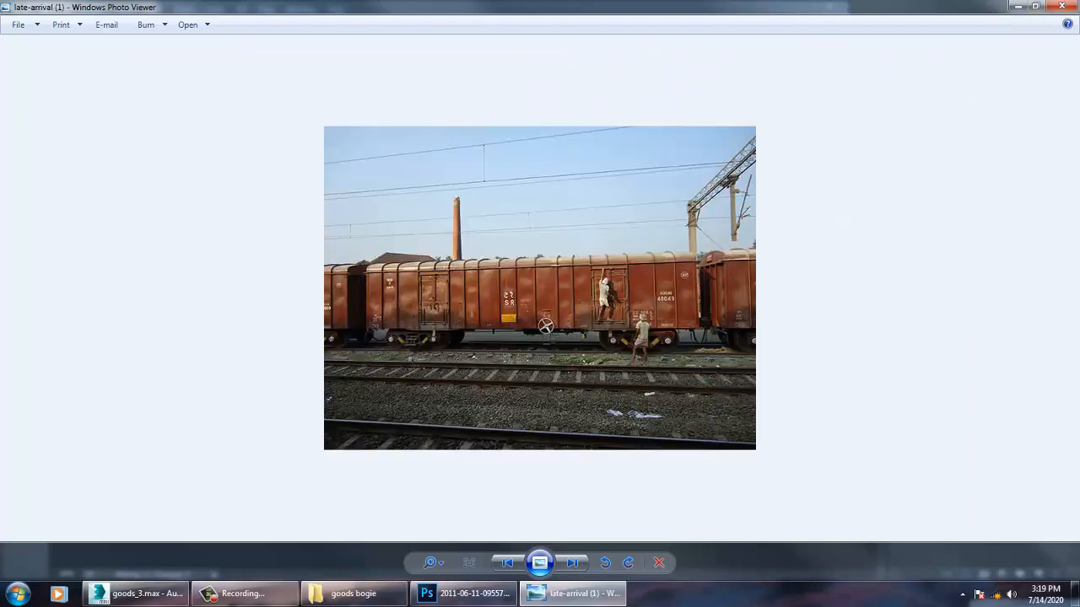
{"action": "left_click", "coordinate": [1061, 7]}
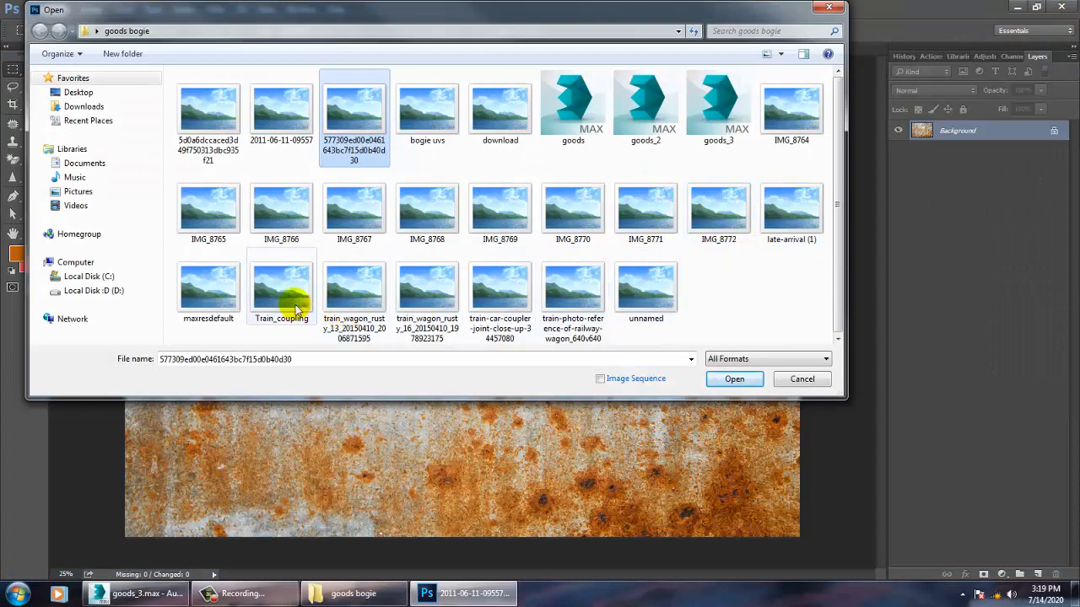
{"action": "double_click", "coordinate": [789, 221]}
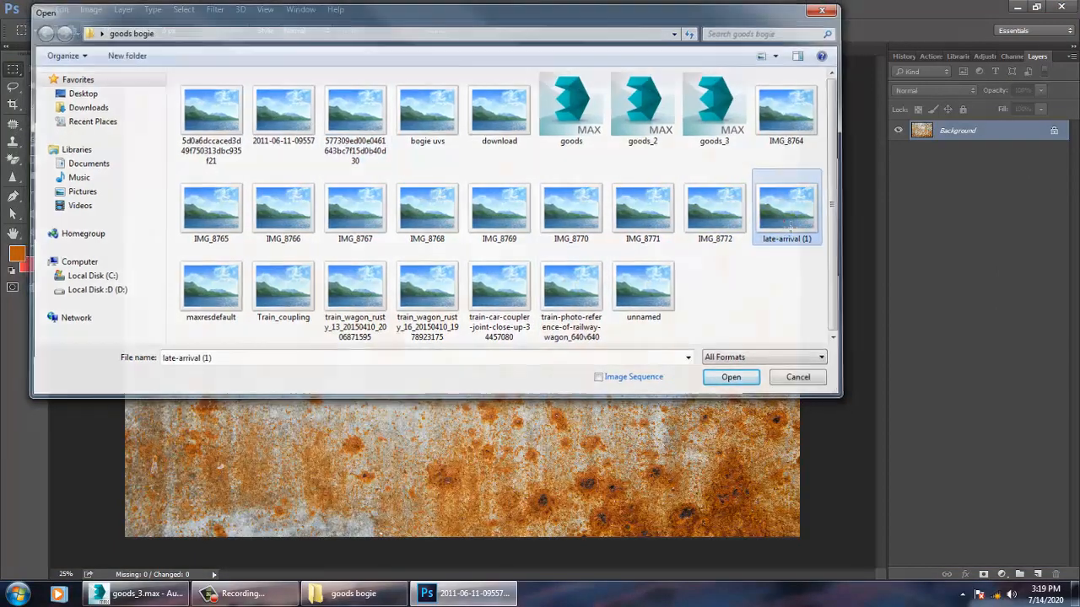
- Preview the unnamed photo of the open-top wagon in the goods bogie folder and open it as another document
{"action": "left_click", "coordinate": [37, 9]}
{"action": "left_click", "coordinate": [51, 34]}
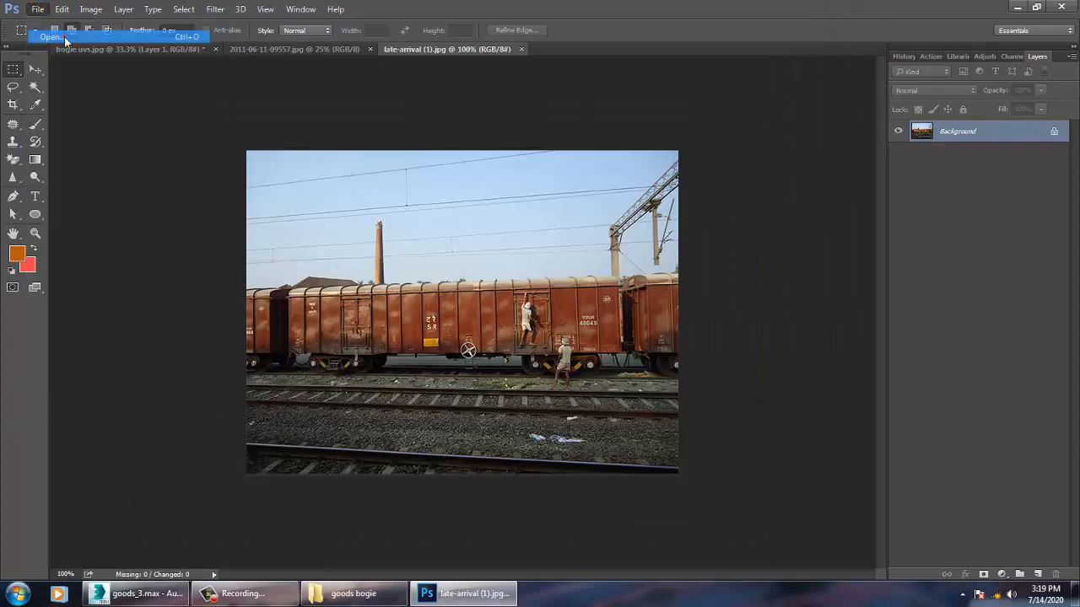
{"action": "left_click", "coordinate": [619, 291]}
{"action": "right_click", "coordinate": [619, 288]}
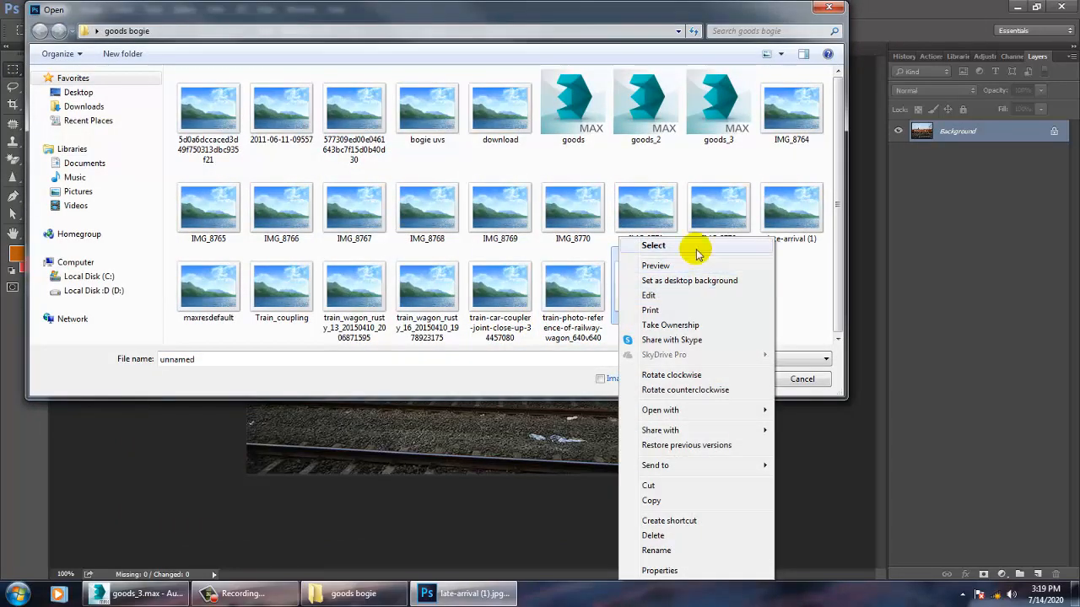
{"action": "left_click", "coordinate": [692, 265]}
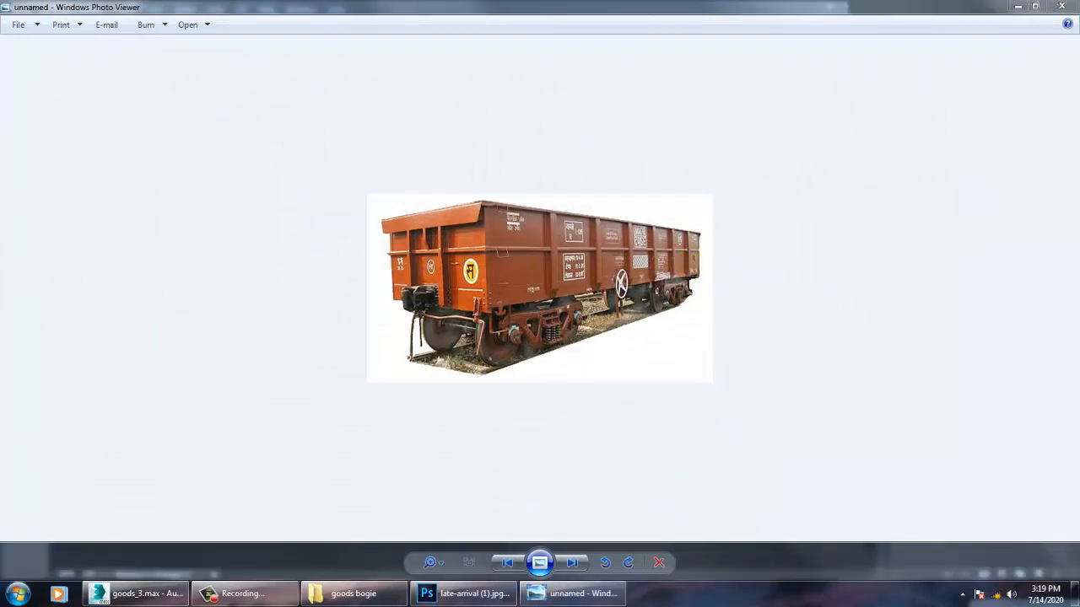
{"action": "left_click", "coordinate": [1062, 6]}
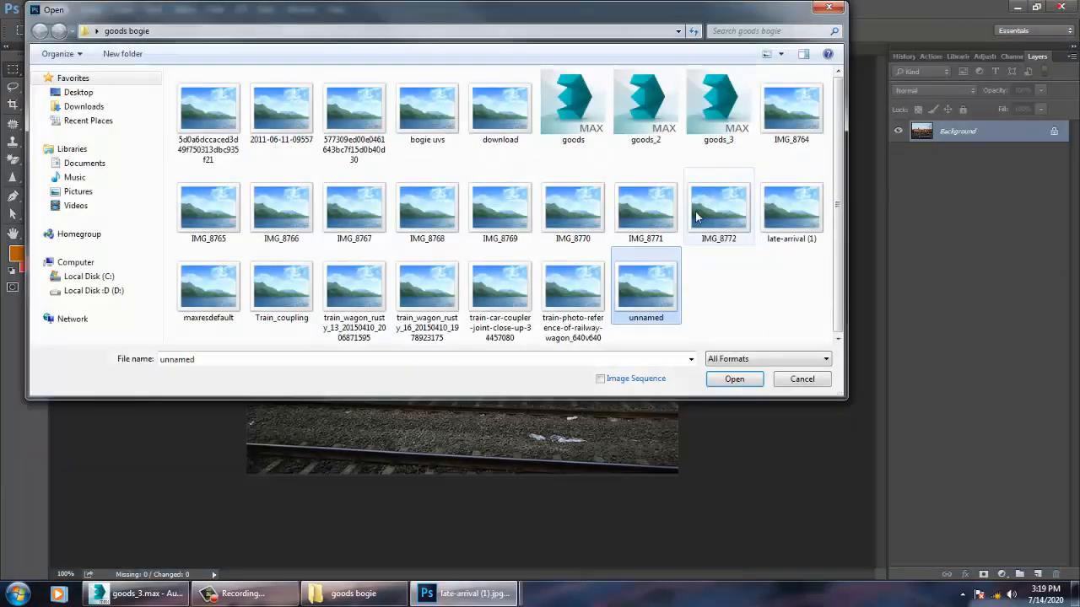
{"action": "double_click", "coordinate": [652, 289]}
- Start opening another image, preview train-photo-reference-of-railway-wagon_640v640, and look through the neighbouring coupler and wagon photos
{"action": "left_click", "coordinate": [36, 9]}
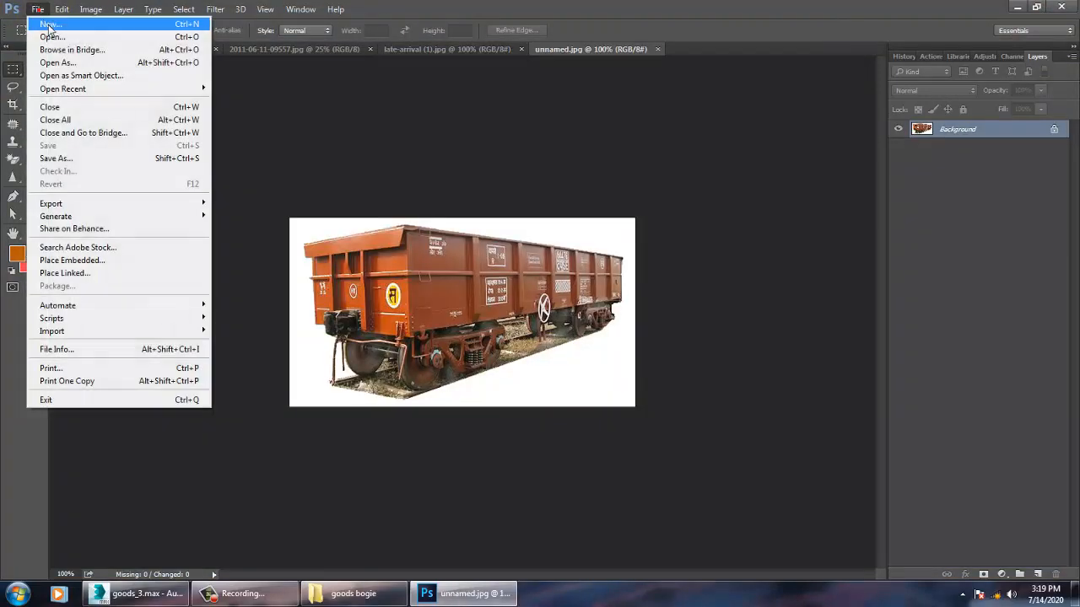
{"action": "left_click", "coordinate": [51, 37]}
{"action": "right_click", "coordinate": [544, 300]}
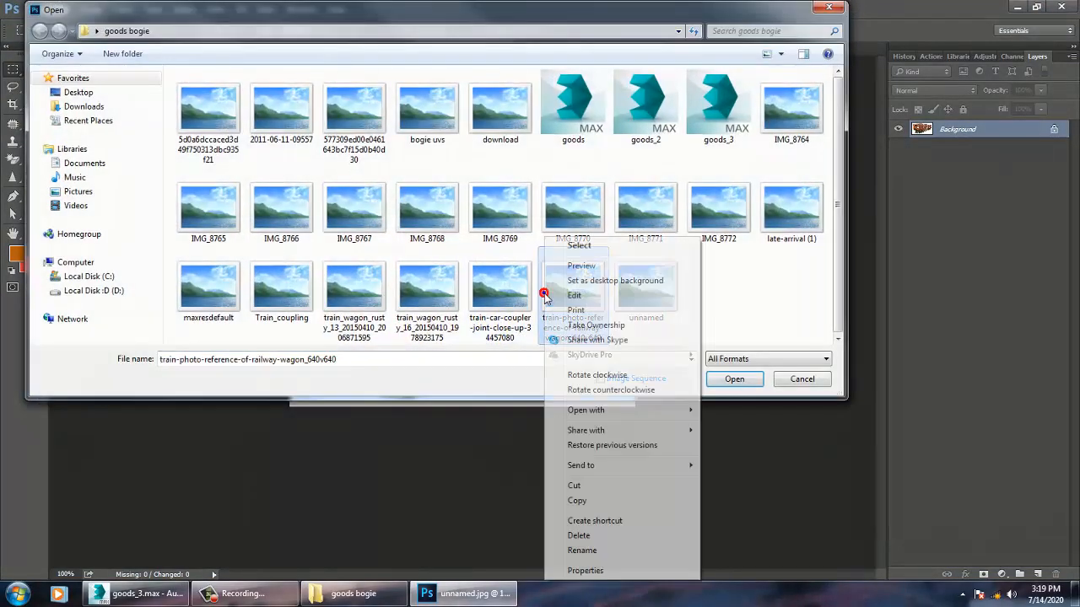
{"action": "left_click", "coordinate": [583, 270]}
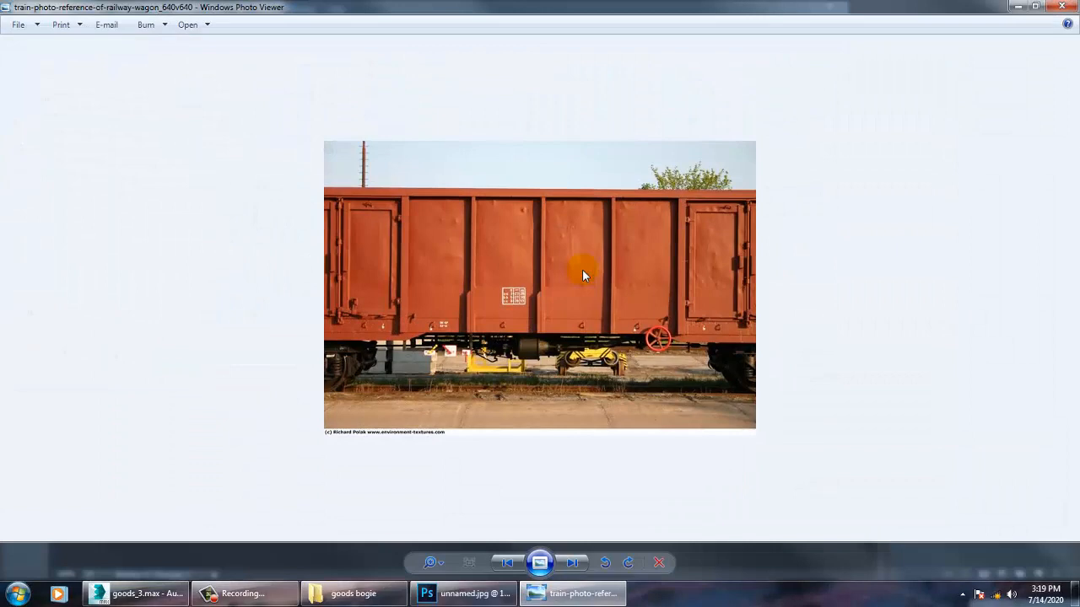
{"action": "key", "text": "Right"}
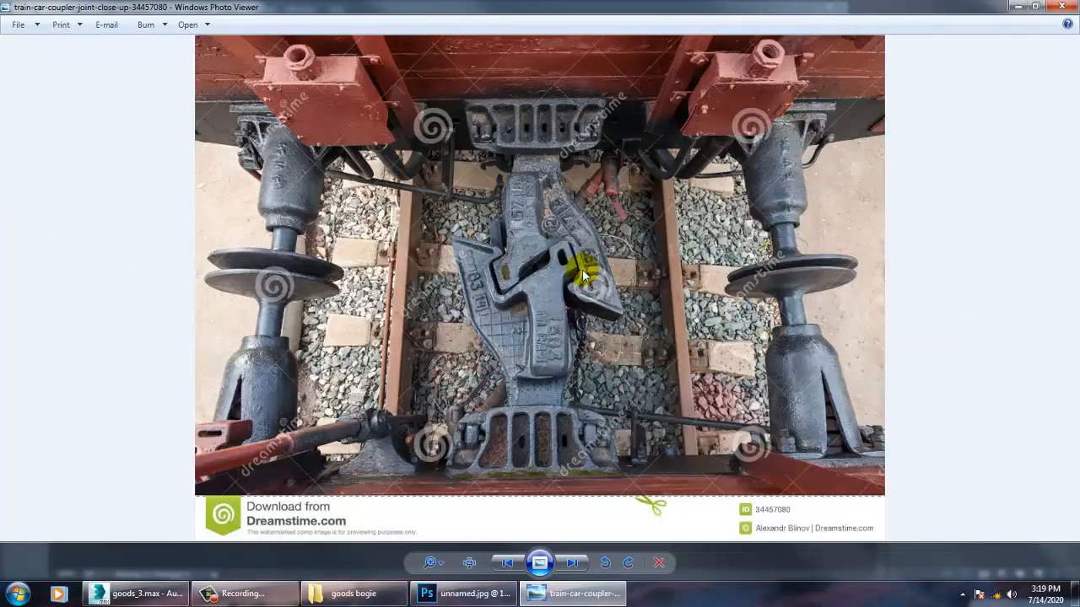
{"action": "key", "text": "Left"}
{"action": "key", "text": "Right"}
{"action": "key", "text": "Right"}
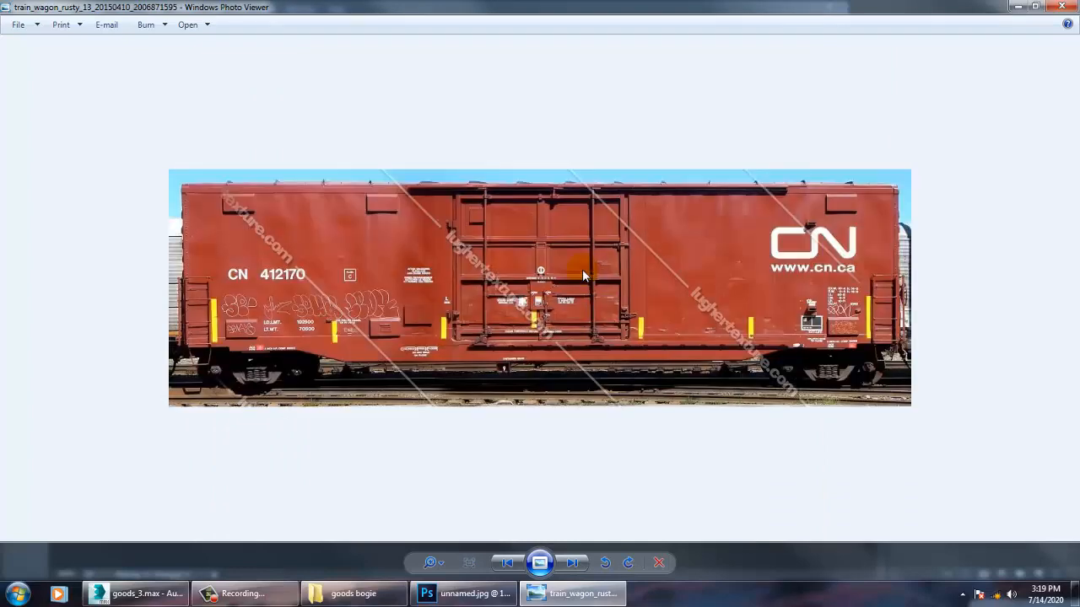
{"action": "key", "text": "Left"}
{"action": "key", "text": "Left"}
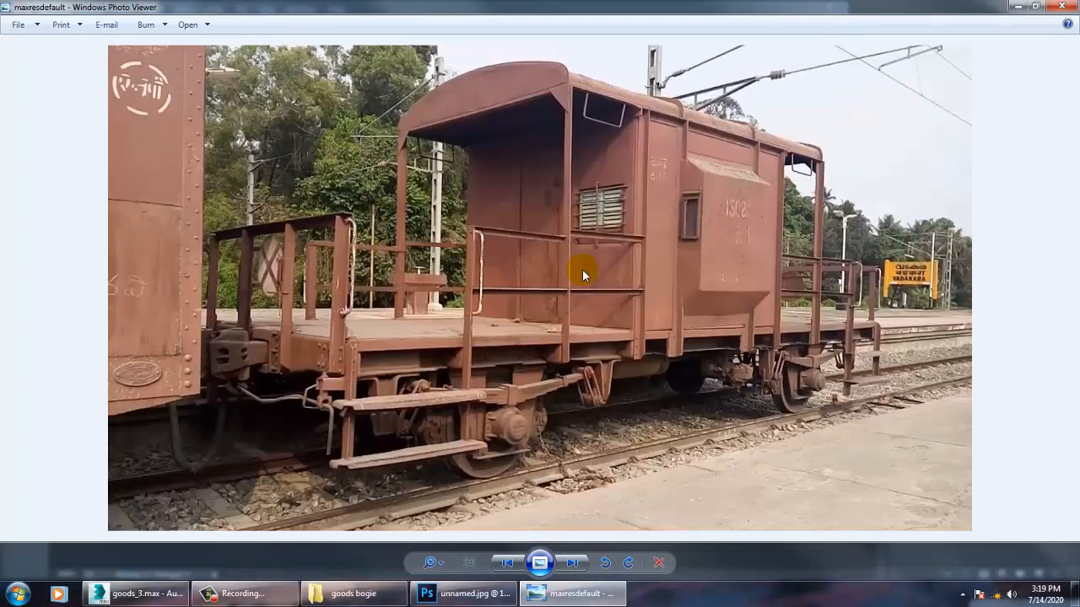
{"action": "key", "text": "Right"}
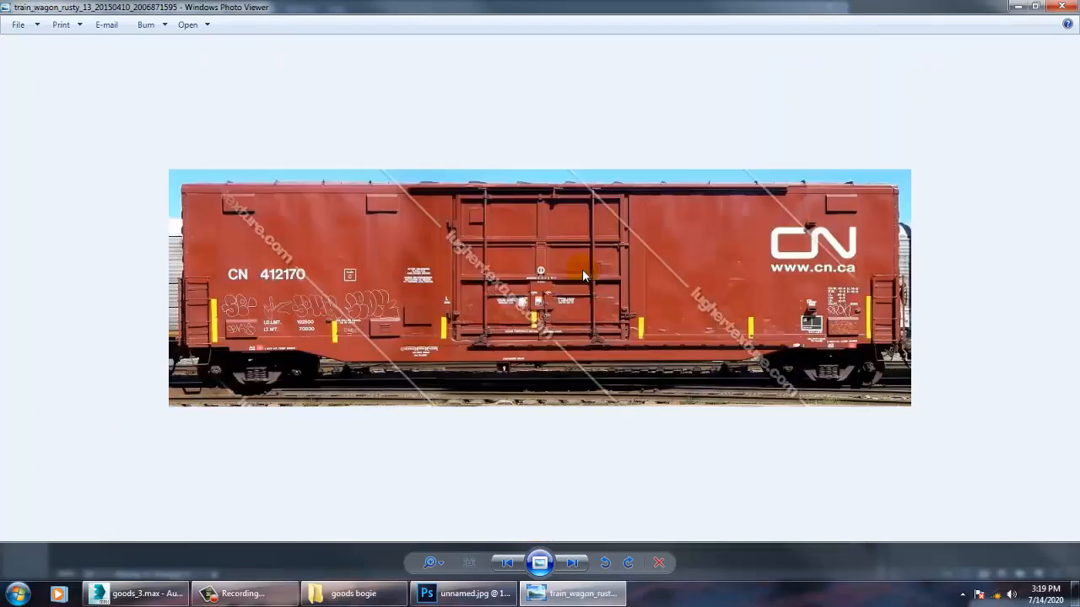
{"action": "left_click", "coordinate": [1072, 7]}
- Preview the maxresdefault wagon photo from the goods bogie folder
{"action": "left_click", "coordinate": [272, 291]}
{"action": "left_click", "coordinate": [213, 292]}
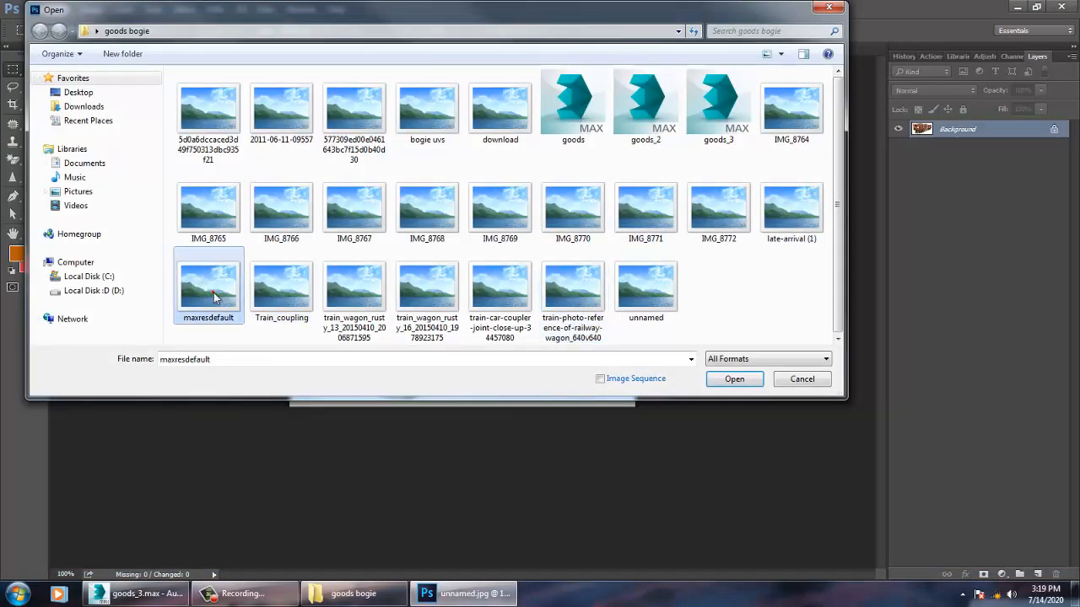
{"action": "right_click", "coordinate": [216, 291]}
{"action": "left_click", "coordinate": [251, 266]}
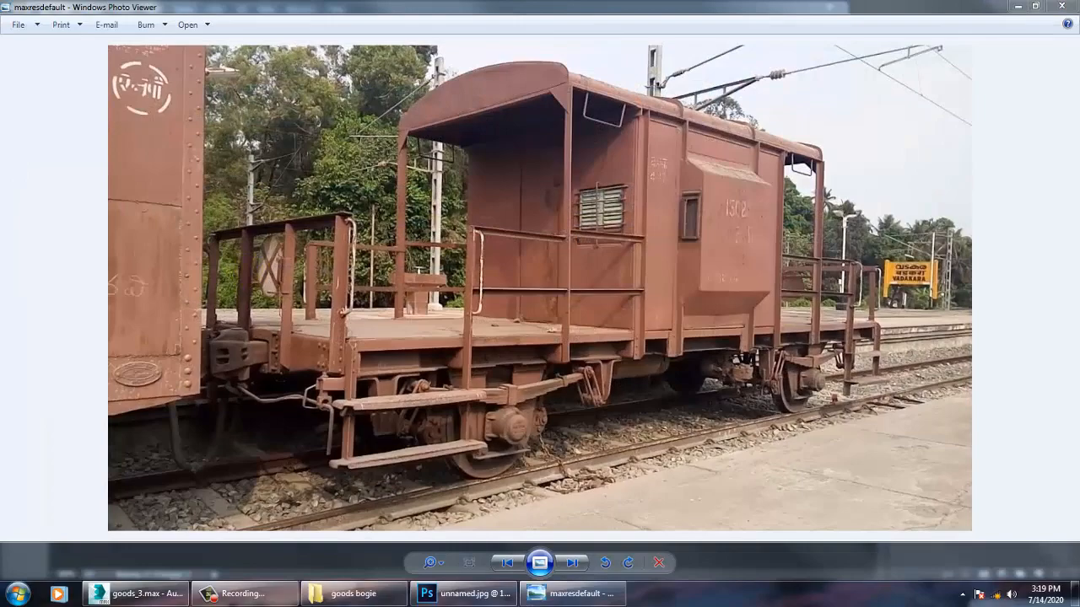
{"action": "left_click", "coordinate": [1061, 6]}
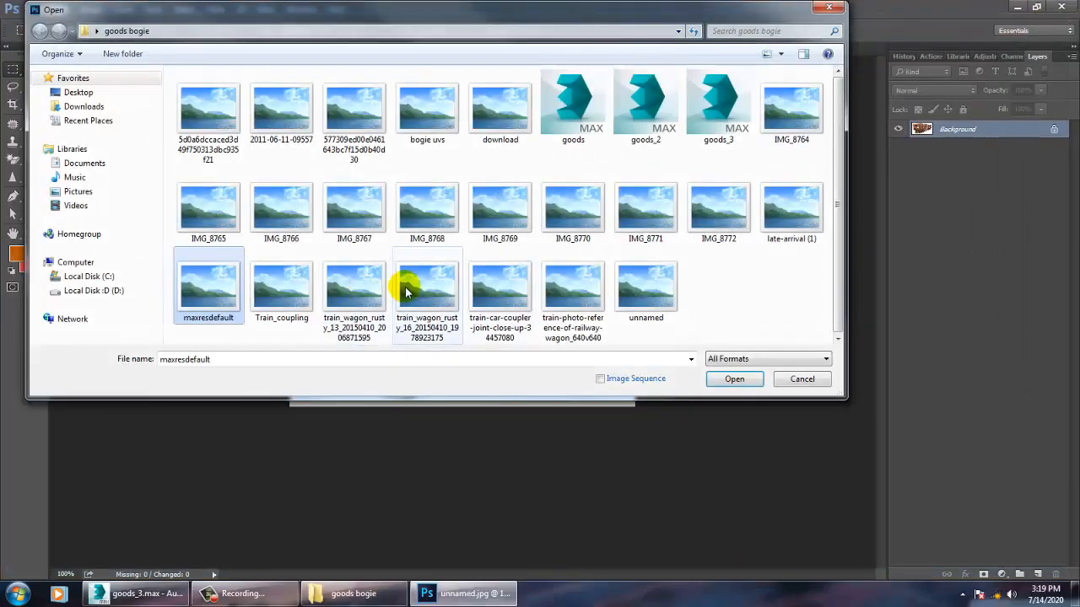
{"action": "right_click", "coordinate": [408, 285]}
{"action": "left_click", "coordinate": [443, 266]}
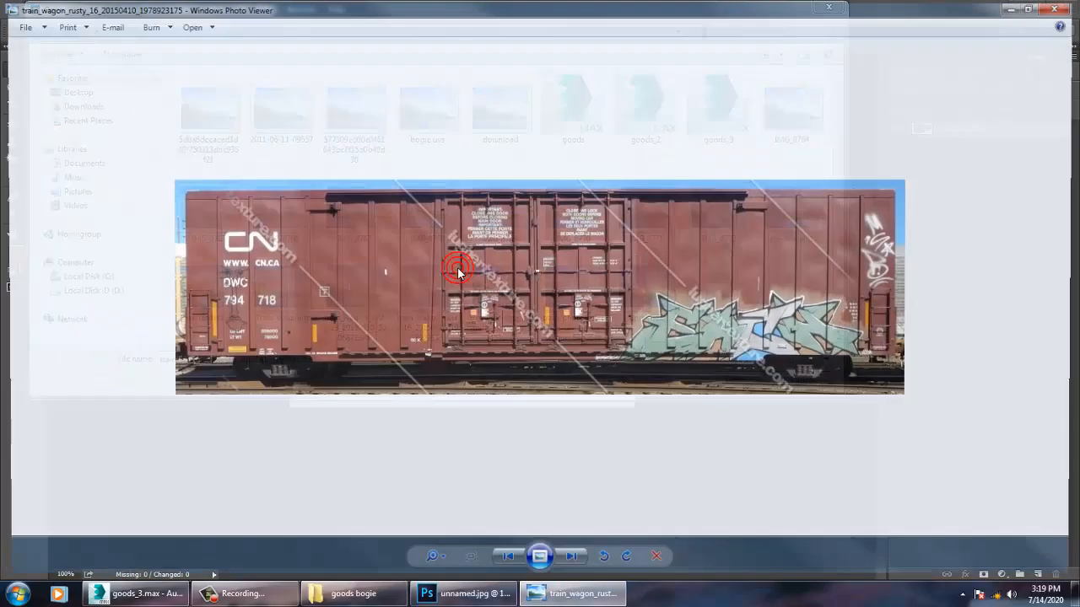
{"action": "scroll", "coordinate": [458, 267], "scroll_direction": "down", "scroll_amount": 1}
{"action": "scroll", "coordinate": [457, 266], "scroll_direction": "up", "scroll_amount": 2}
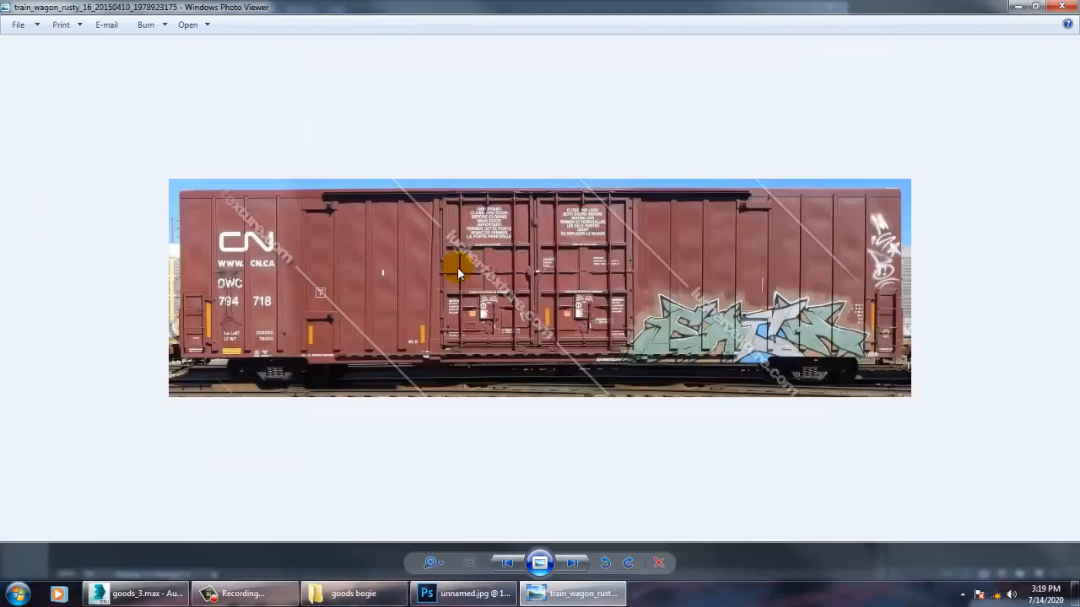
{"action": "scroll", "coordinate": [457, 273], "scroll_direction": "down", "scroll_amount": 2}
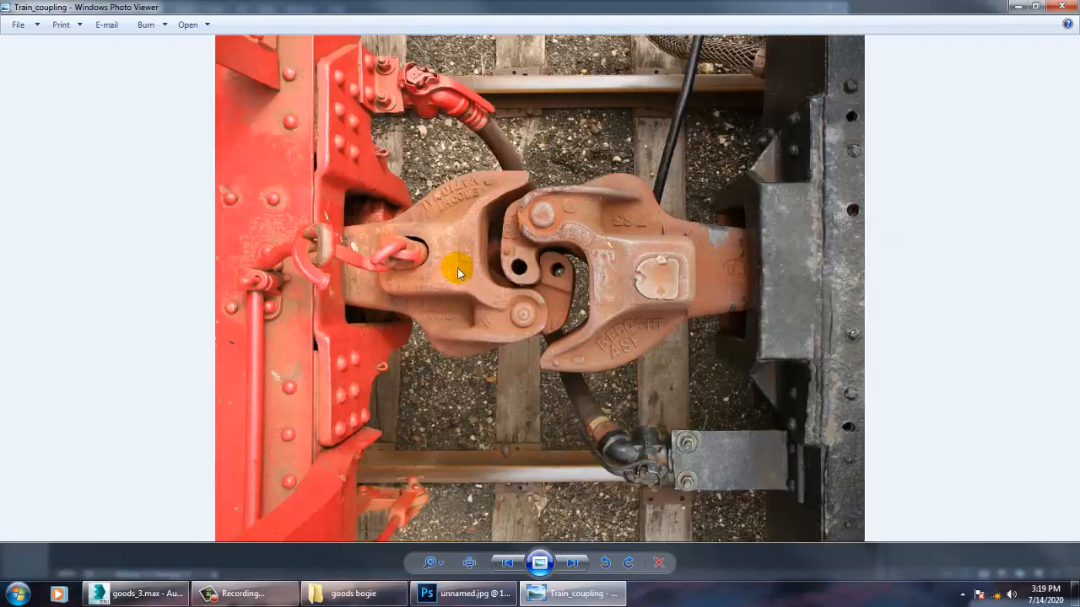
{"action": "scroll", "coordinate": [458, 272], "scroll_direction": "up", "scroll_amount": 2}
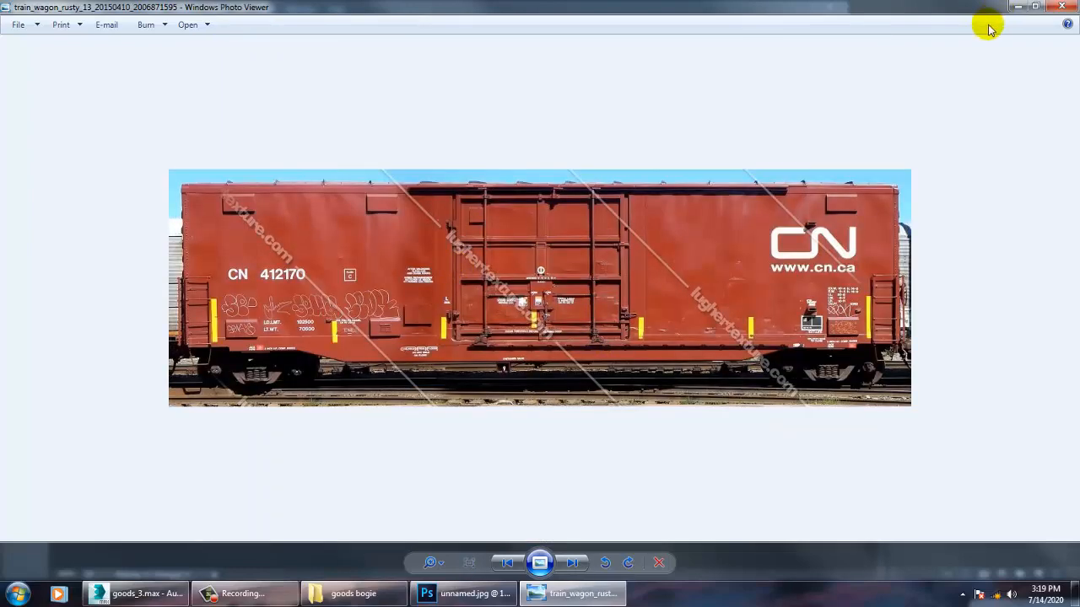
{"action": "left_click", "coordinate": [1061, 7]}
{"action": "left_click", "coordinate": [353, 295]}
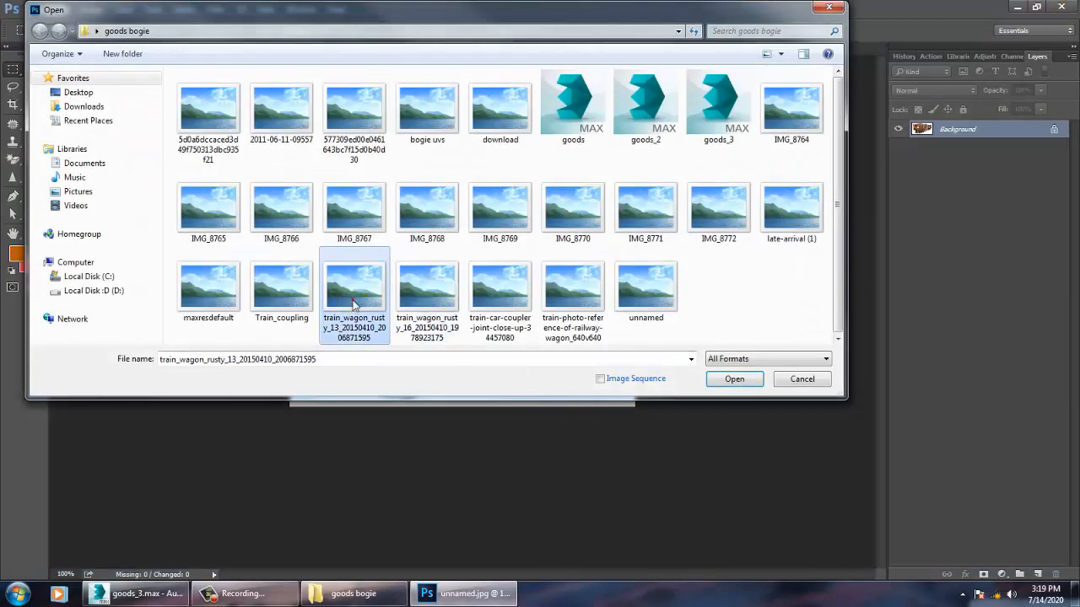
{"action": "left_click", "coordinate": [588, 301], "text": "ctrl"}
{"action": "left_click", "coordinate": [748, 378]}
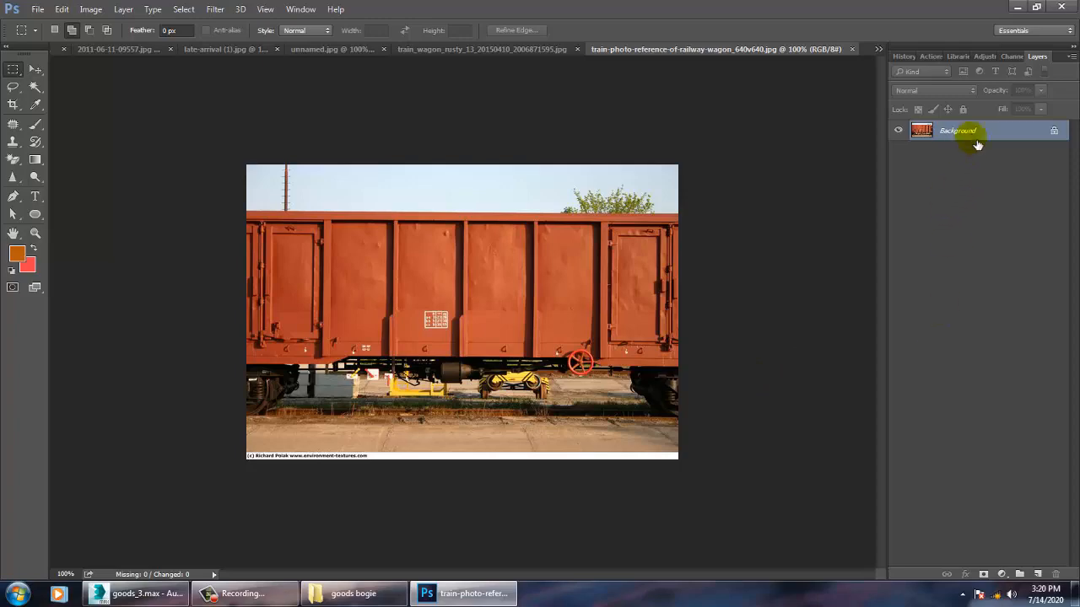
- Unlock the railway wagon photo's background as a regular layer and sample the orange-red body paint as the foreground colour
{"action": "double_click", "coordinate": [971, 139]}
{"action": "left_click", "coordinate": [662, 185]}
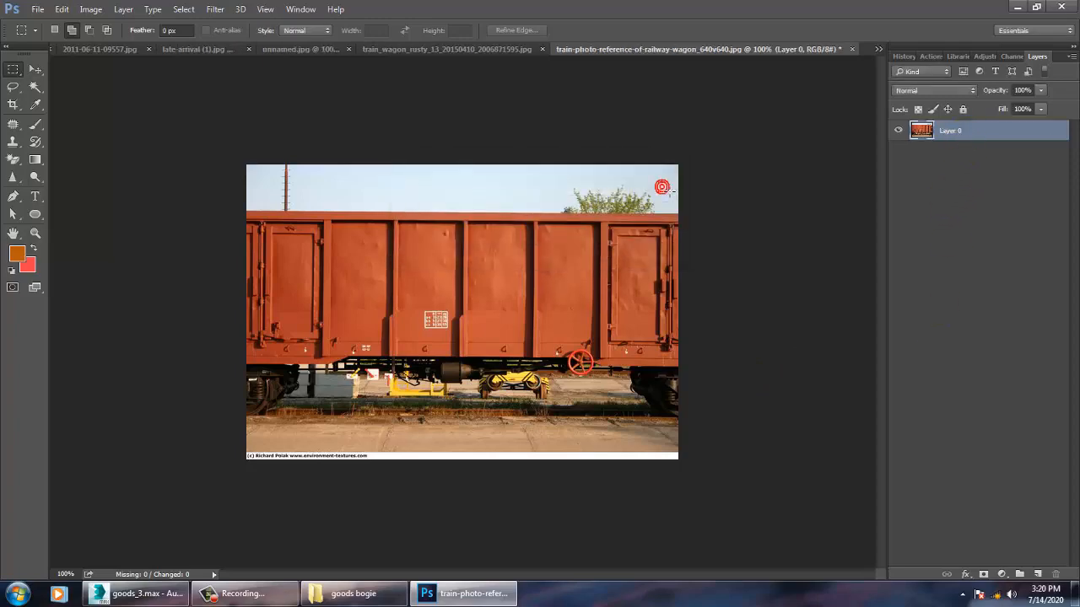
{"action": "key", "text": "ctrl+plus"}
{"action": "key", "text": "ctrl+plus"}
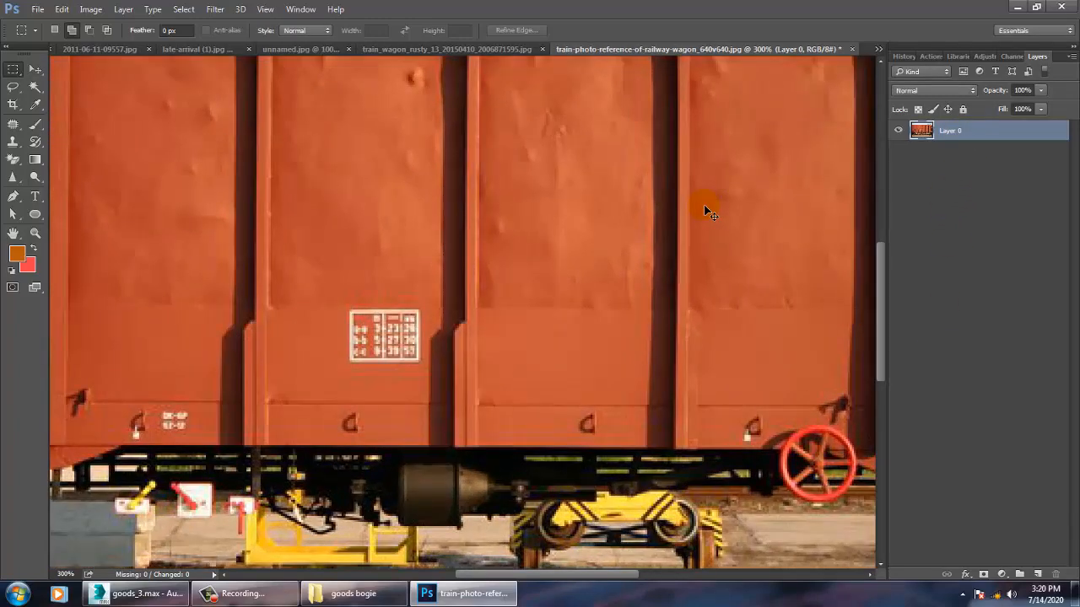
{"action": "key", "text": "ctrl+minus"}
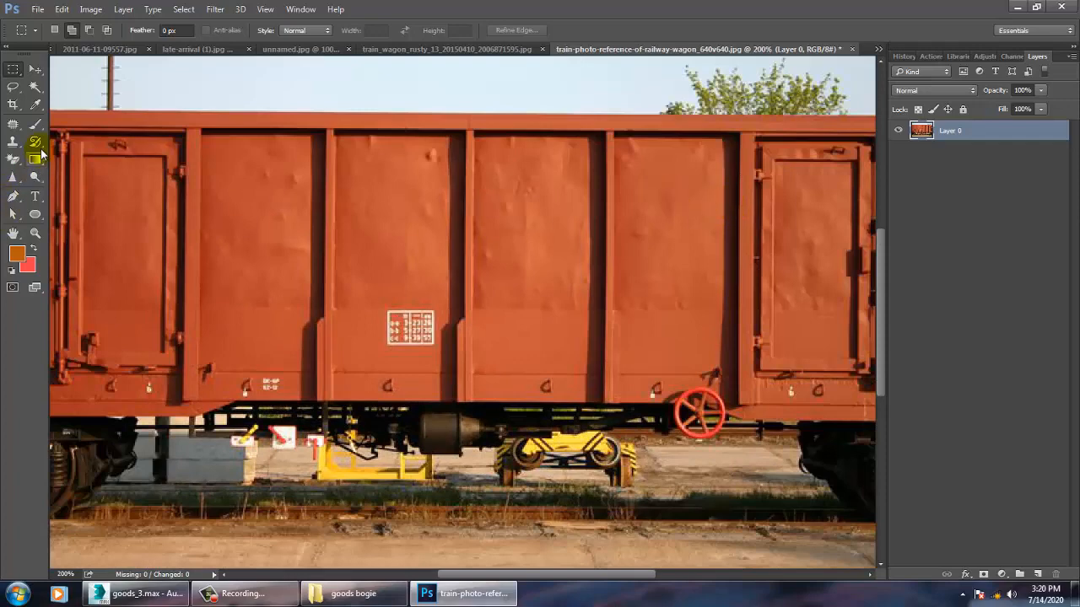
{"action": "left_click", "coordinate": [36, 107]}
{"action": "left_click", "coordinate": [550, 260]}
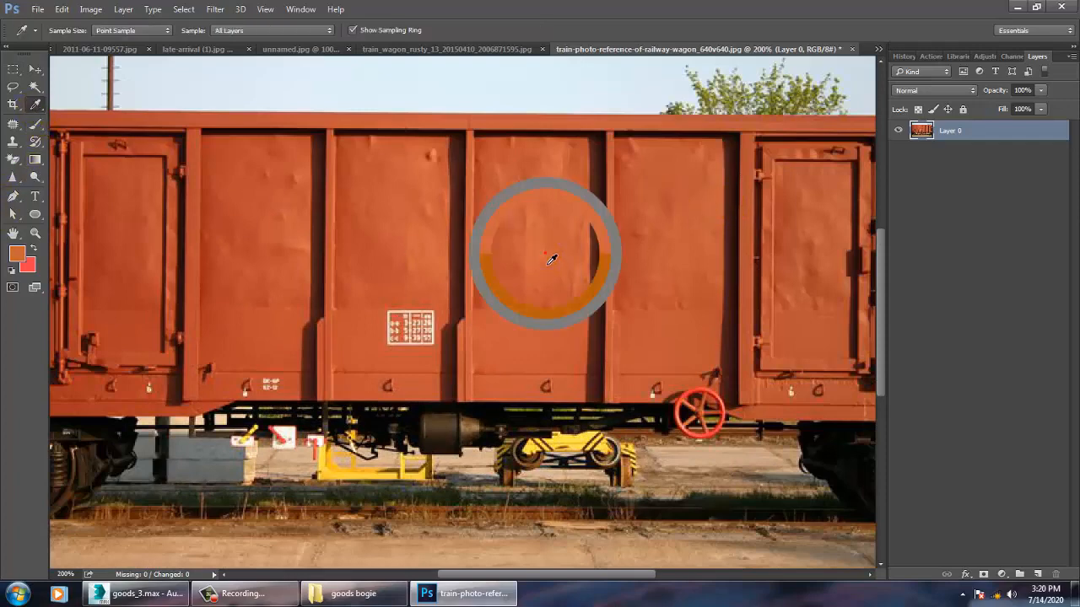
{"action": "left_click_drag", "start_coordinate": [548, 279], "coordinate": [385, 273]}
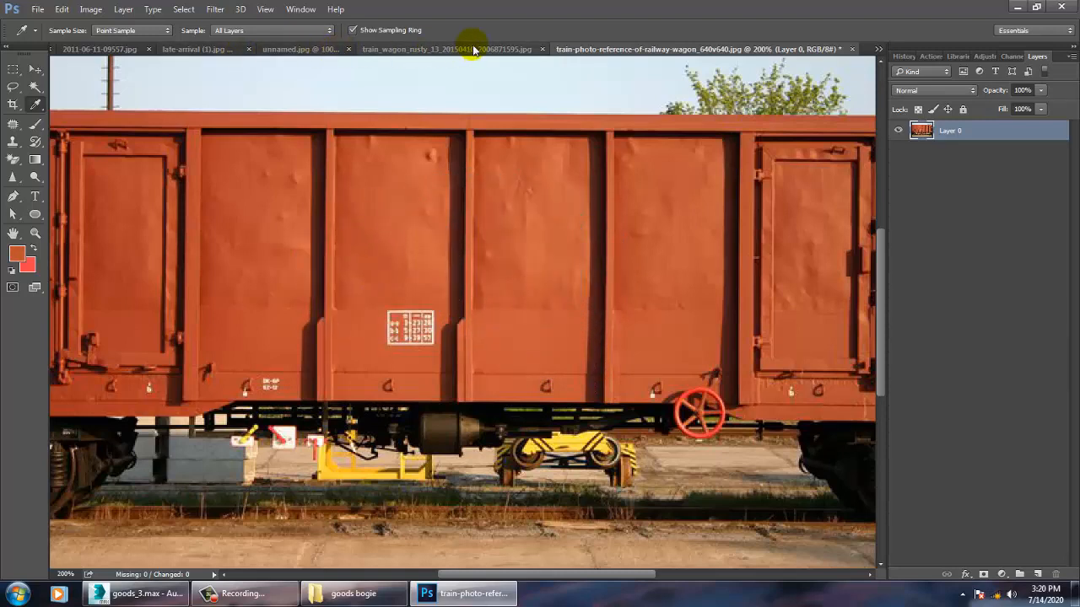
- Check the train_wagon_rusty_13 photo, return to the bogie uvs document, and add a new layer above the orange one
{"action": "left_click", "coordinate": [442, 50]}
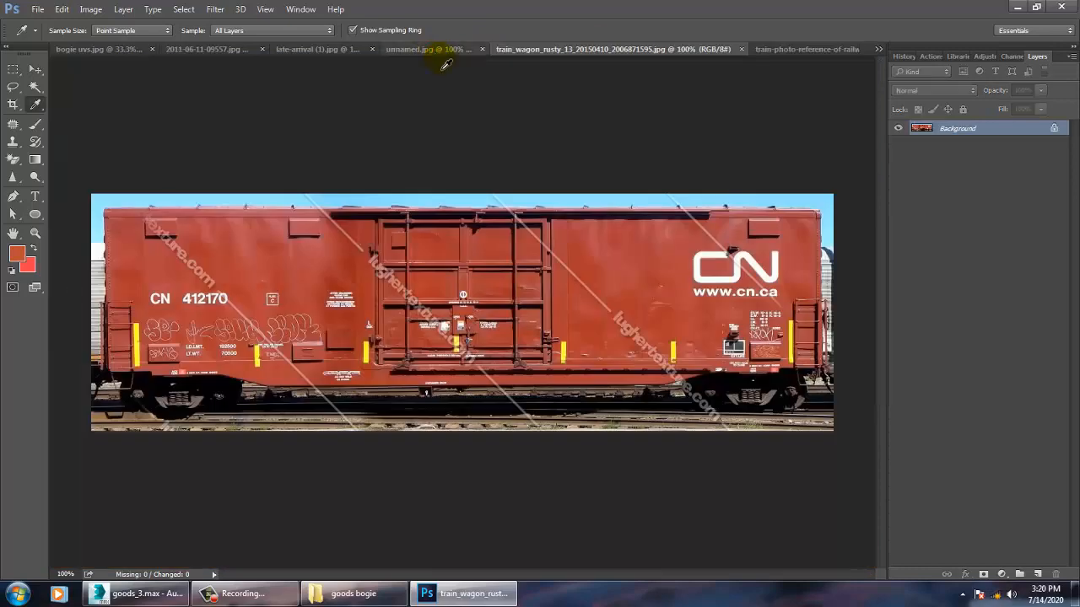
{"action": "left_click", "coordinate": [103, 48]}
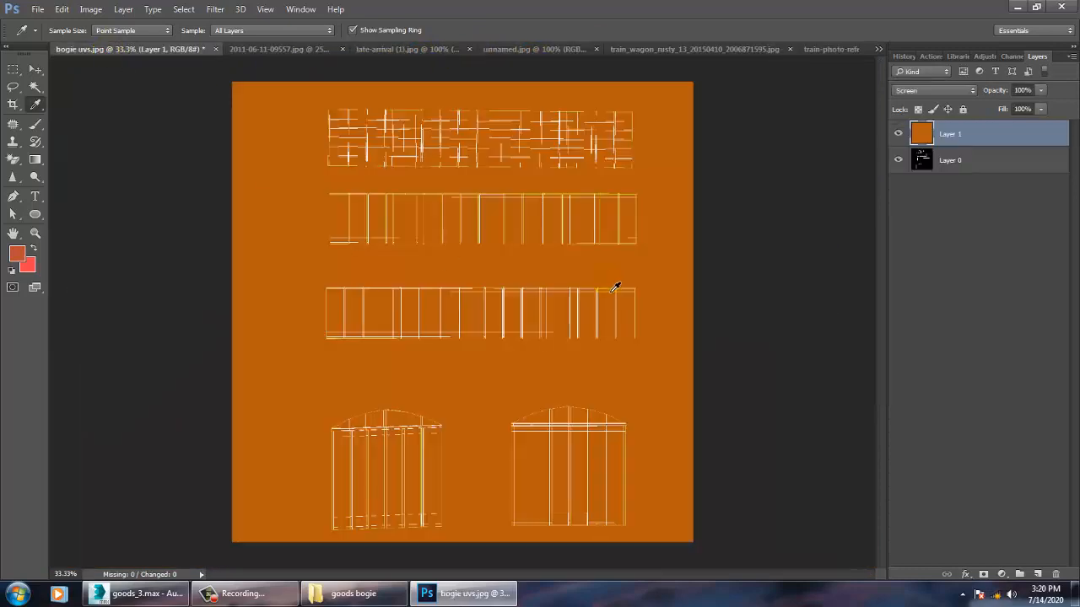
{"action": "scroll", "coordinate": [615, 287], "scroll_direction": "up", "scroll_amount": 2}
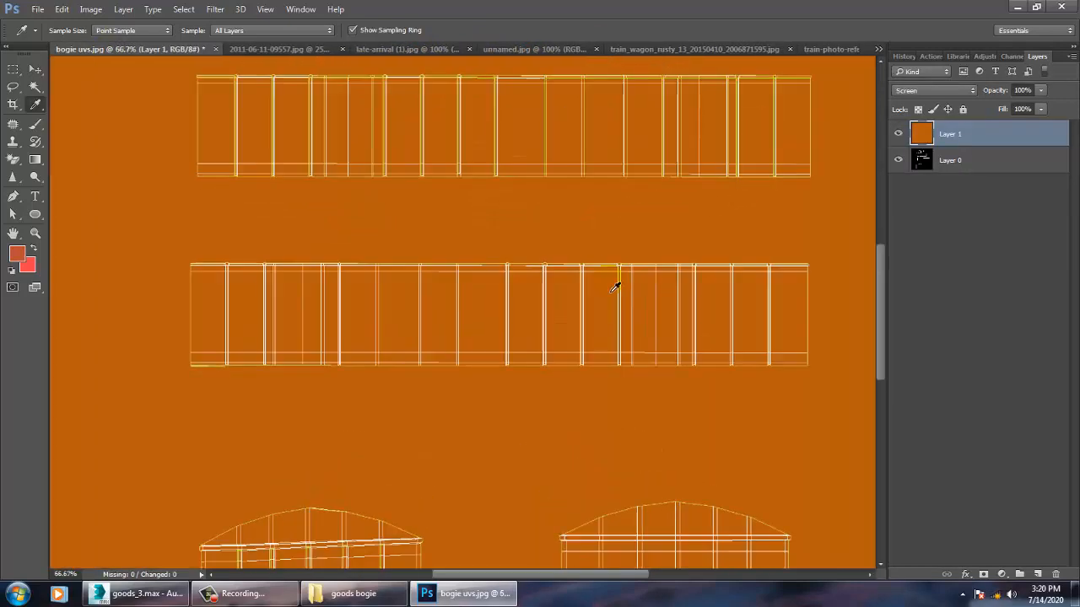
{"action": "left_click_drag", "start_coordinate": [499, 245], "coordinate": [469, 400]}
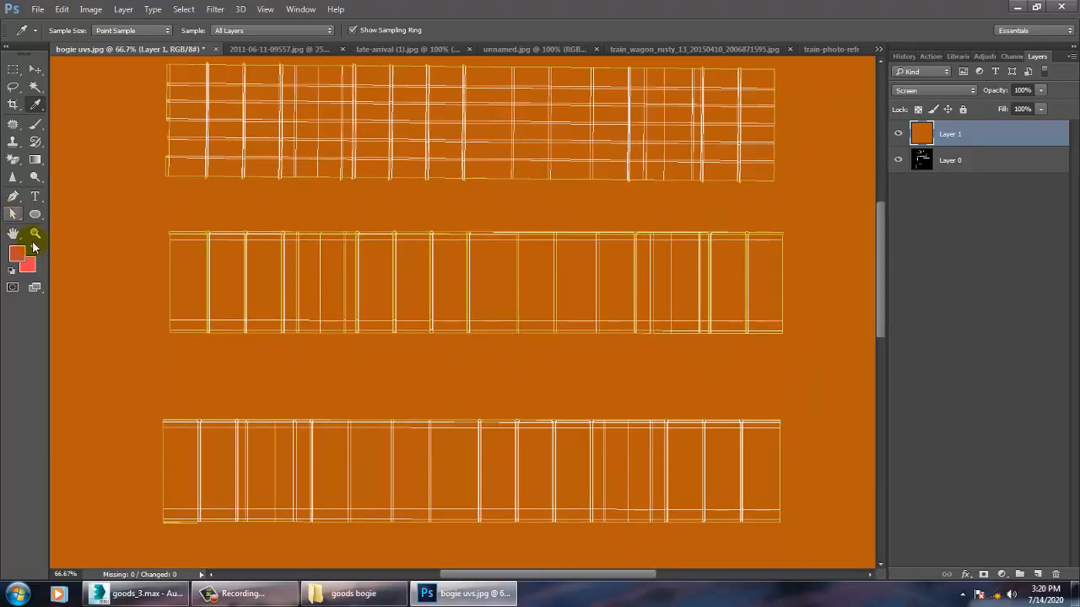
{"action": "left_click", "coordinate": [1038, 575]}
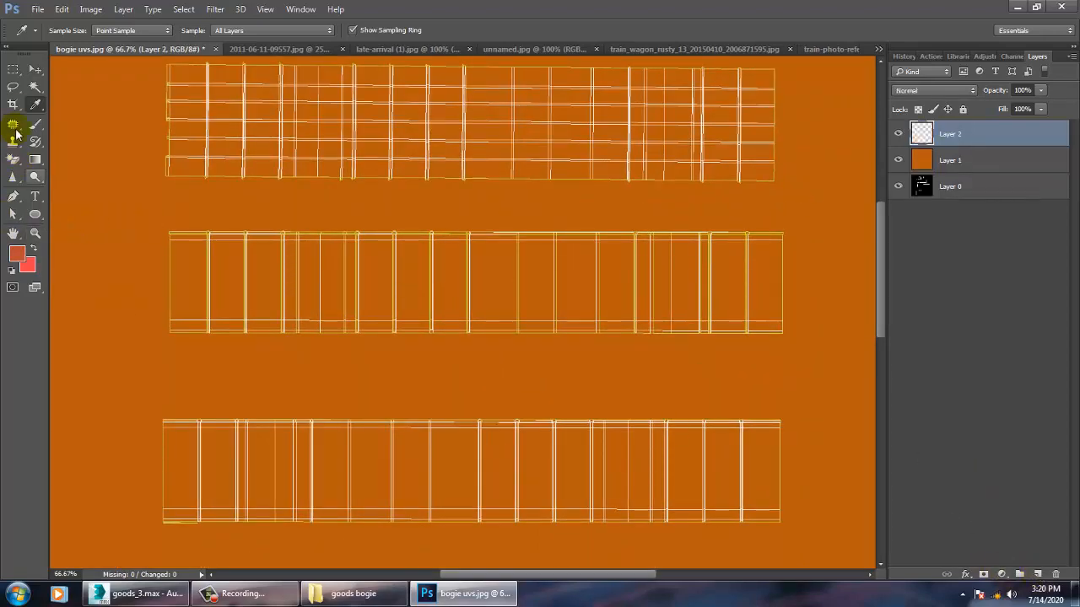
- Fill a rectangular area around the upper side-wall UV strip with the sampled orange-red on the new layer, and deselect
{"action": "left_click", "coordinate": [14, 72]}
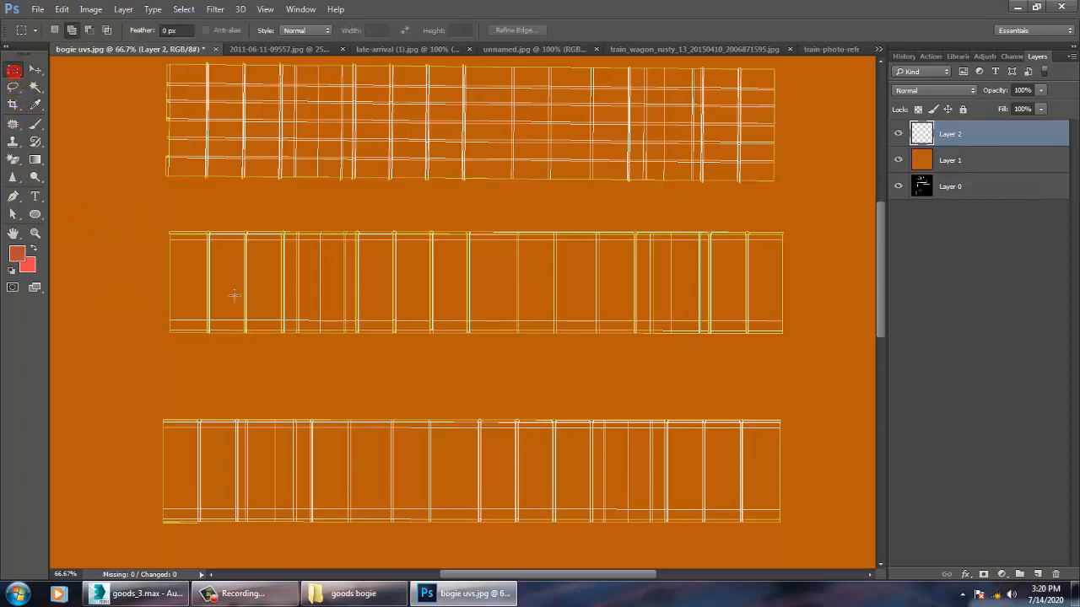
{"action": "left_click_drag", "start_coordinate": [140, 211], "coordinate": [816, 365]}
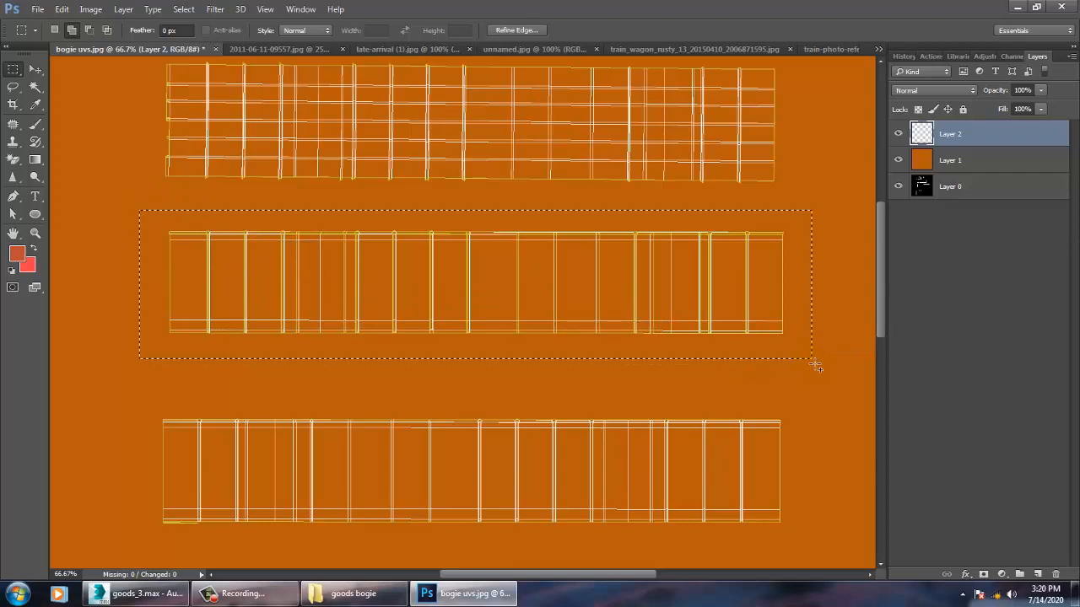
{"action": "key", "text": "alt+BackSpace"}
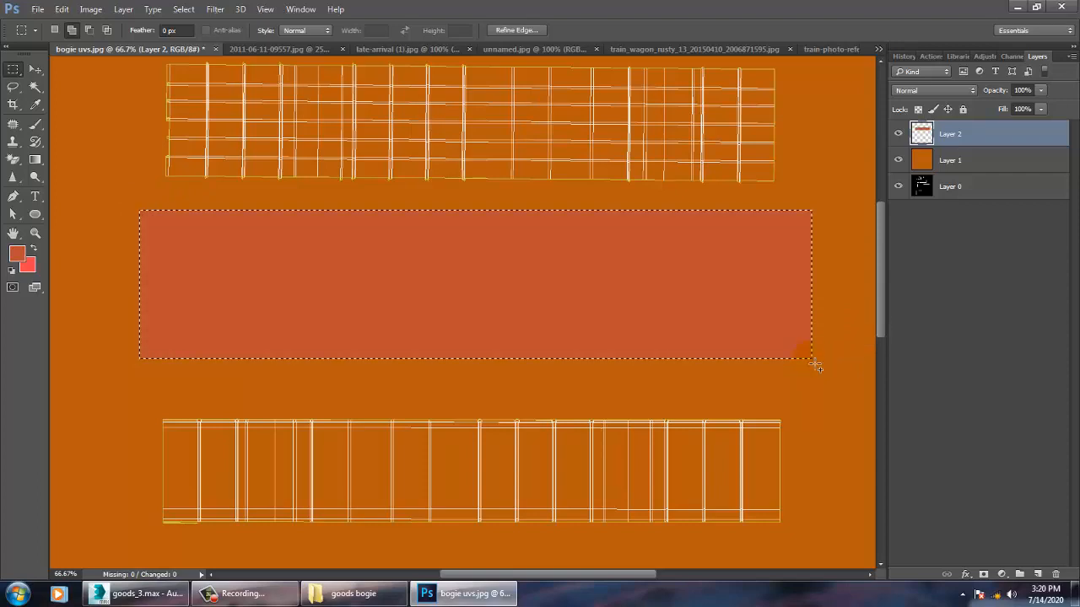
{"action": "key", "text": "ctrl+d"}
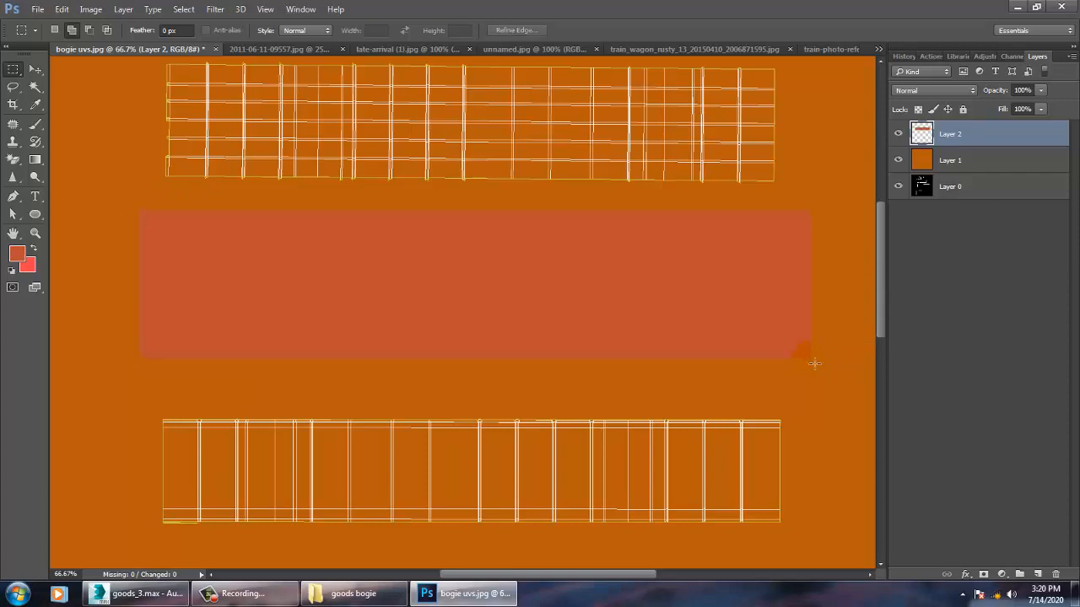
- Compare the open wagon and rust reference photos to find a better body colour for the side-wall rectangle
{"action": "left_click", "coordinate": [1040, 90]}
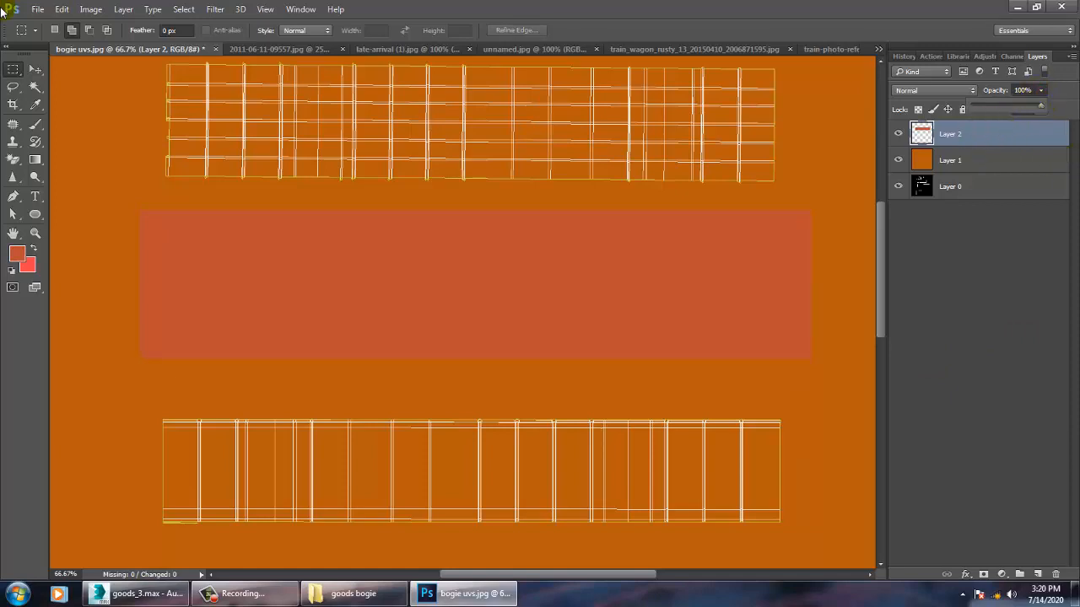
{"action": "left_click", "coordinate": [36, 69]}
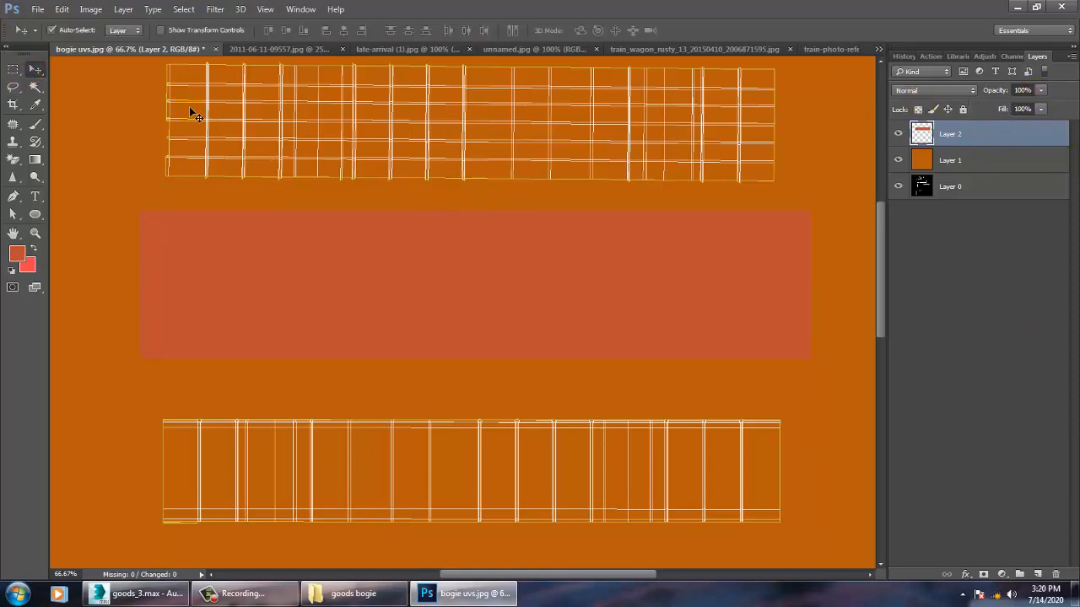
{"action": "left_click", "coordinate": [725, 49]}
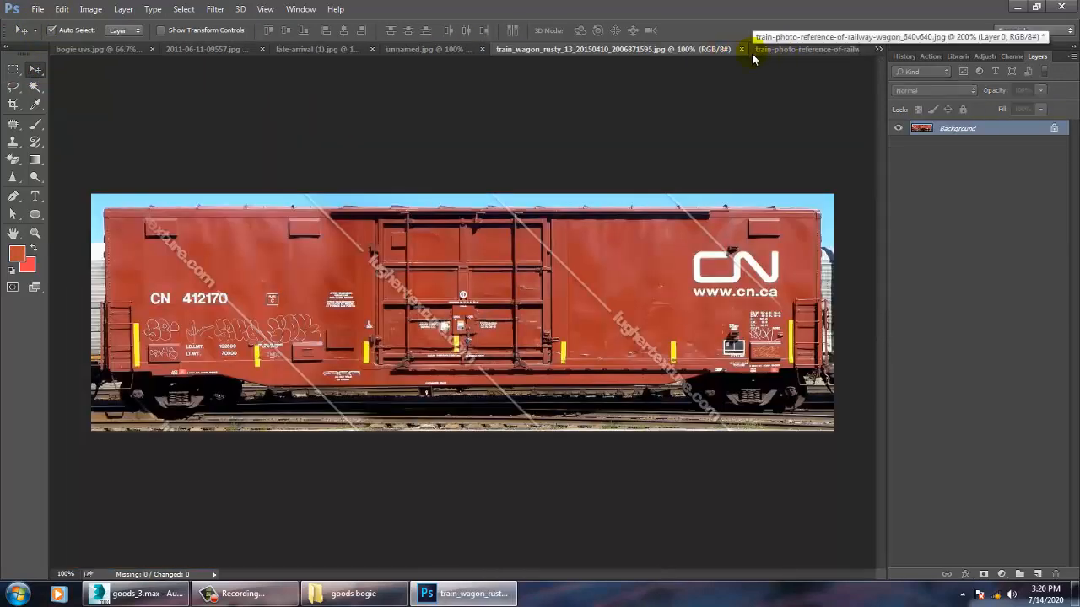
{"action": "left_click", "coordinate": [299, 51]}
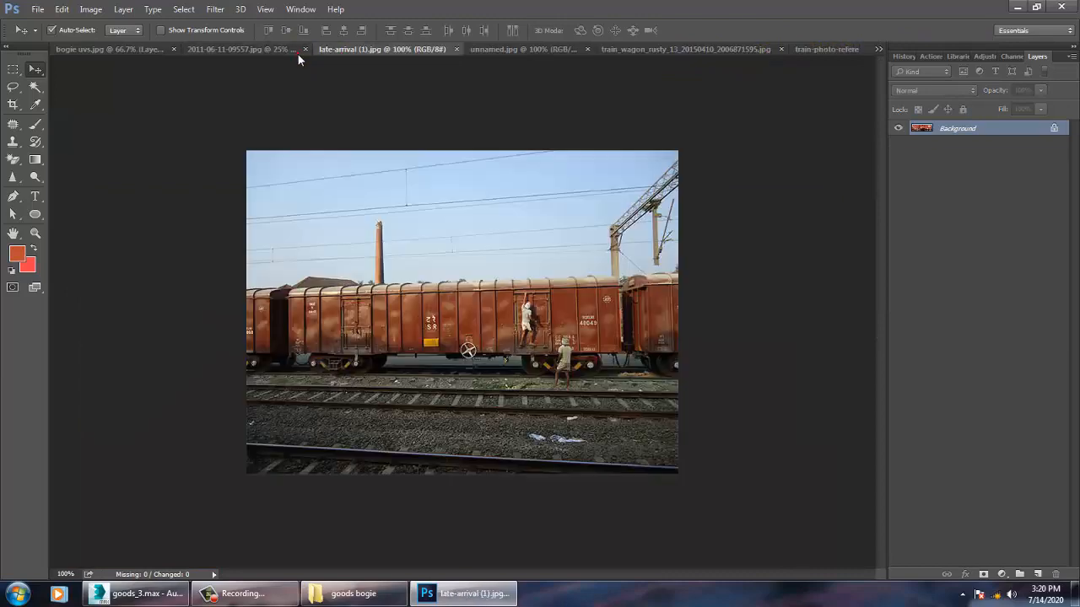
{"action": "left_click", "coordinate": [220, 49]}
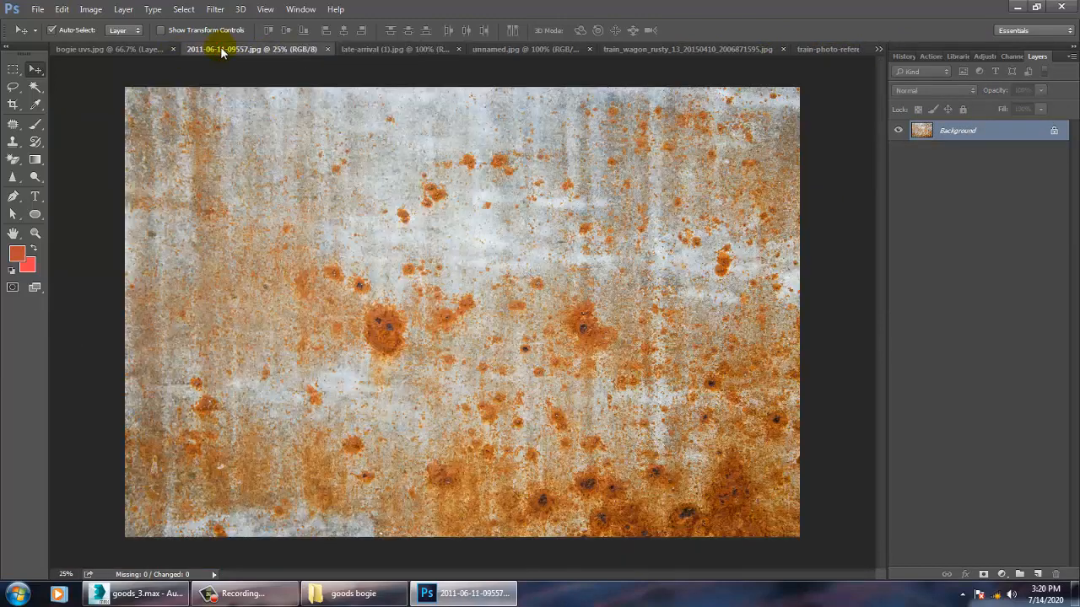
{"action": "left_click", "coordinate": [838, 45]}
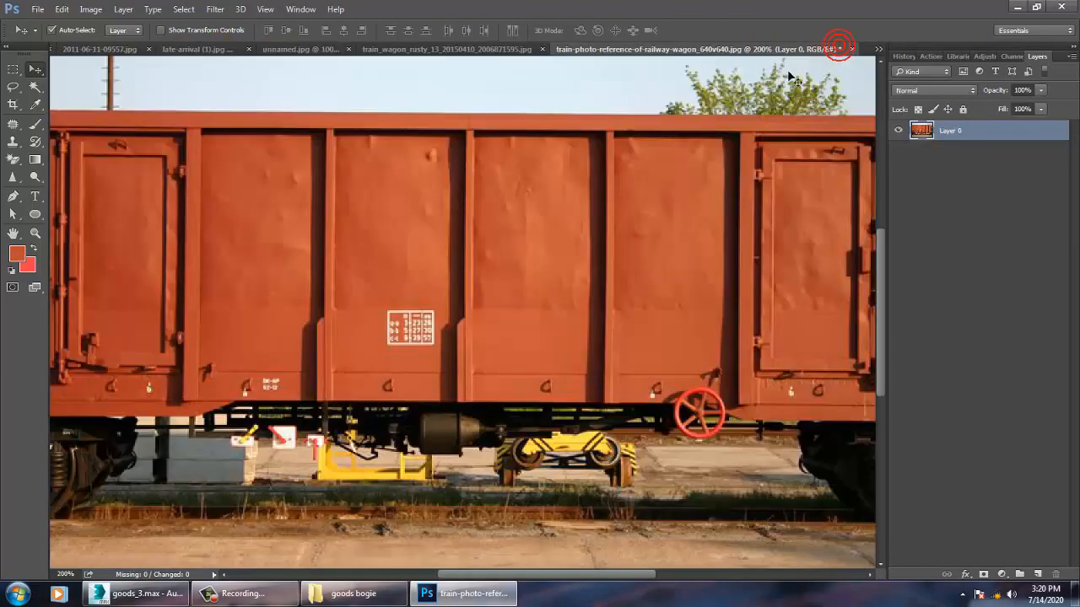
{"action": "left_click", "coordinate": [584, 54]}
{"action": "left_click", "coordinate": [289, 51]}
{"action": "left_click", "coordinate": [218, 52]}
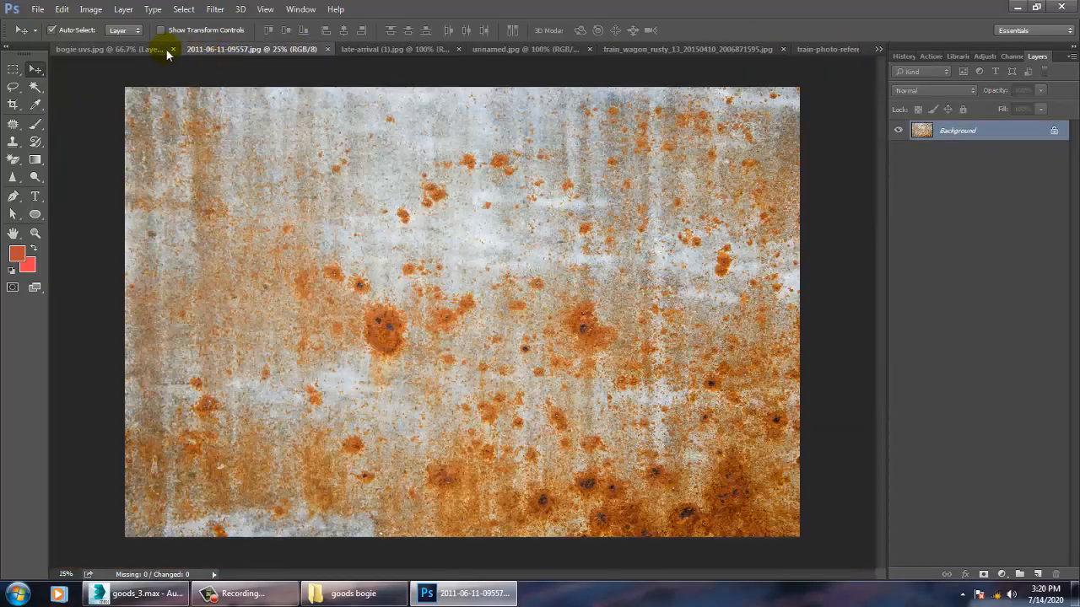
- Sample the dark red-brown body paint from the wagon in the late-arrival (1) photo as the foreground colour
{"action": "left_click", "coordinate": [431, 48]}
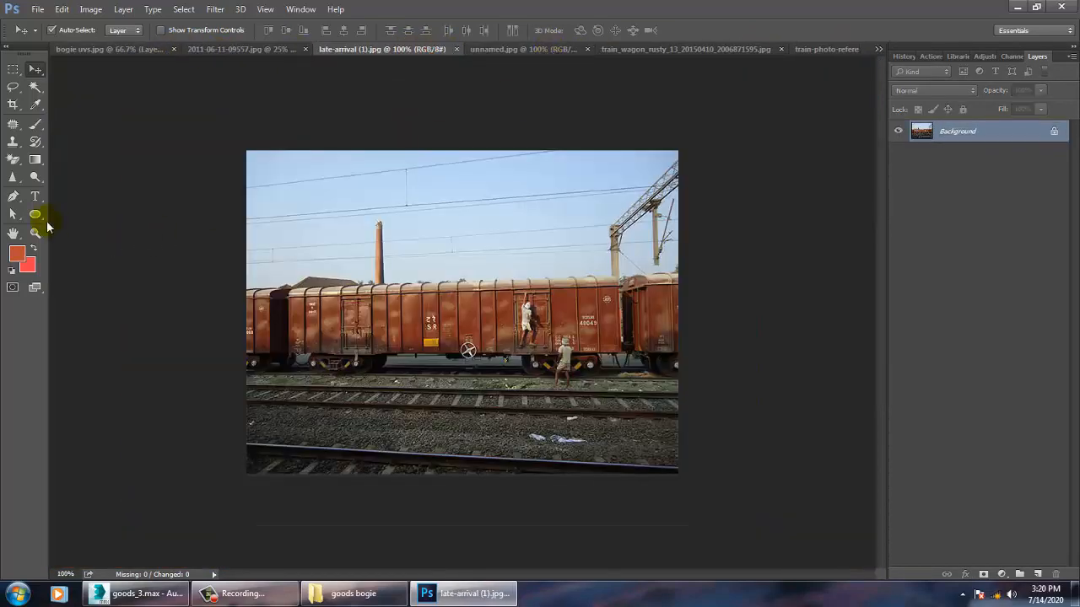
{"action": "left_click", "coordinate": [36, 104]}
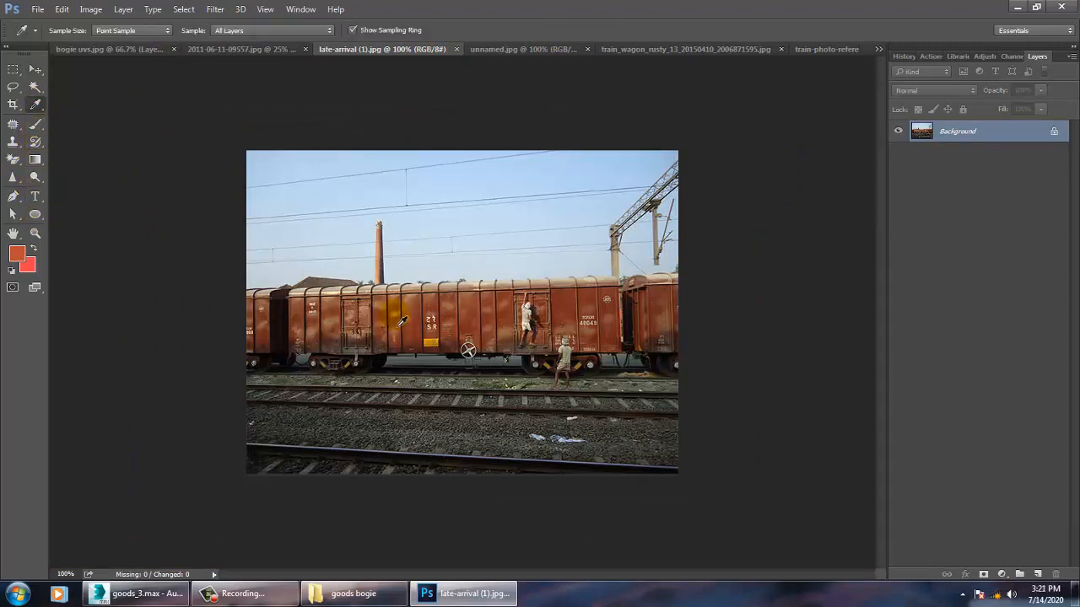
{"action": "left_click", "coordinate": [413, 314]}
{"action": "left_click_drag", "start_coordinate": [413, 319], "coordinate": [420, 331]}
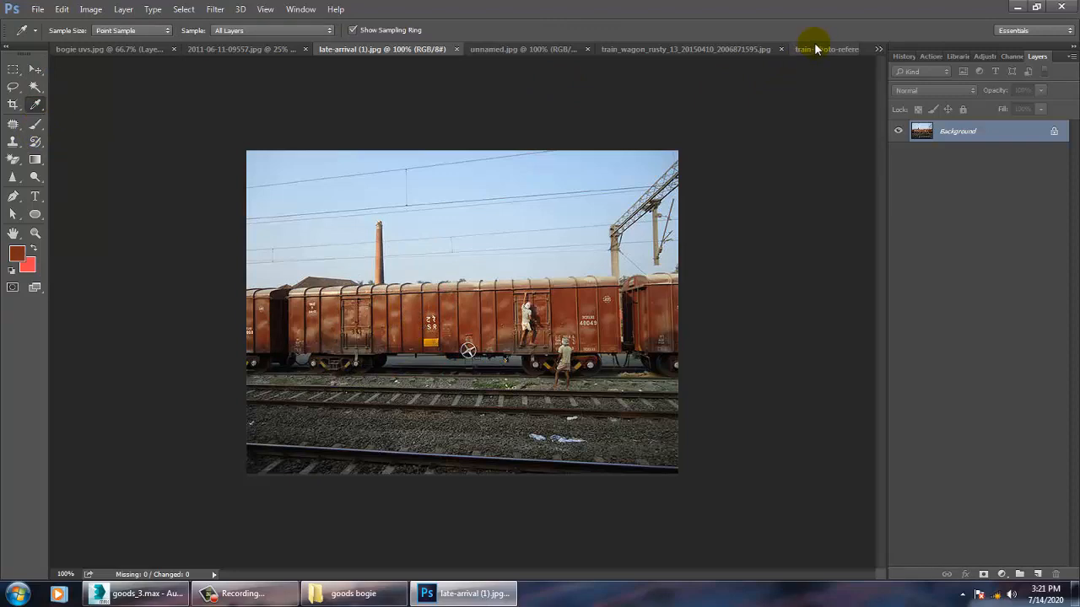
- Return to the bogie uvs document, refill the rectangle on Layer 2 with the sampled dark red-brown, and deselect
{"action": "left_click", "coordinate": [101, 49]}
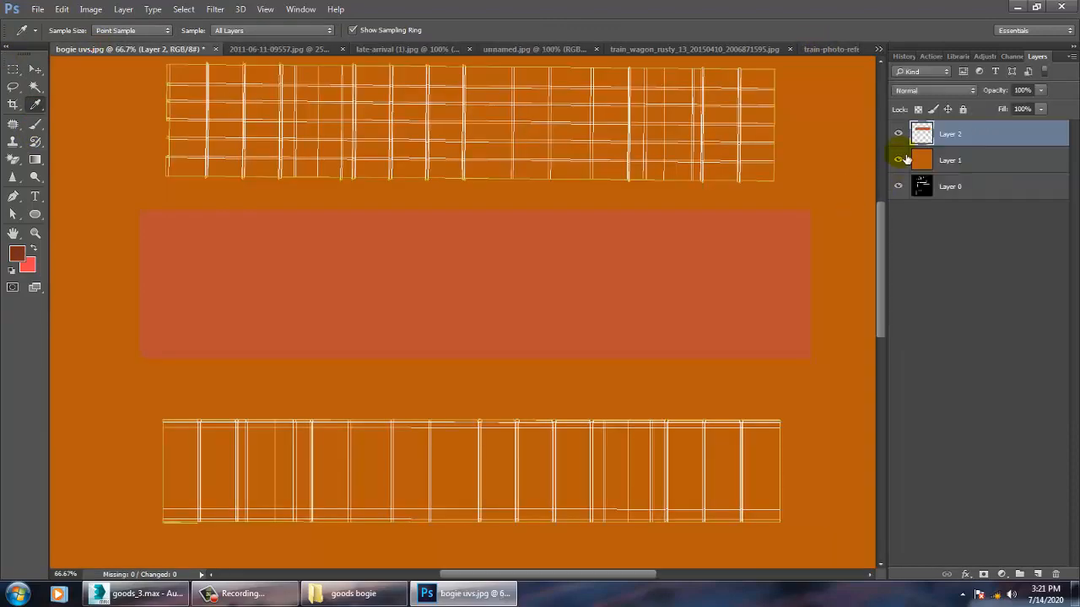
{"action": "left_click", "coordinate": [923, 137], "text": "ctrl"}
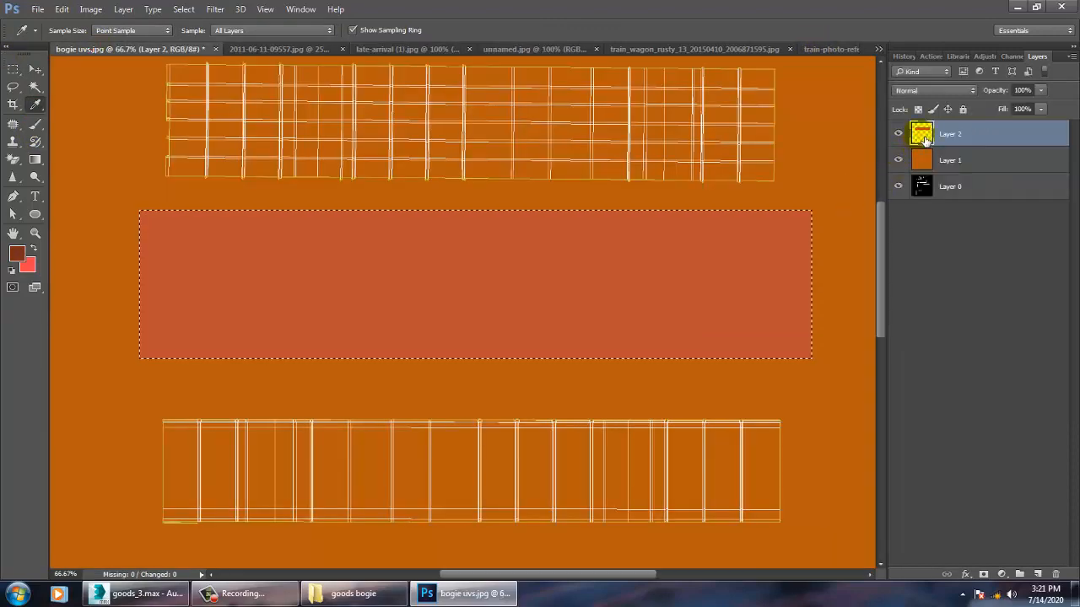
{"action": "key", "text": "alt+BackSpace"}
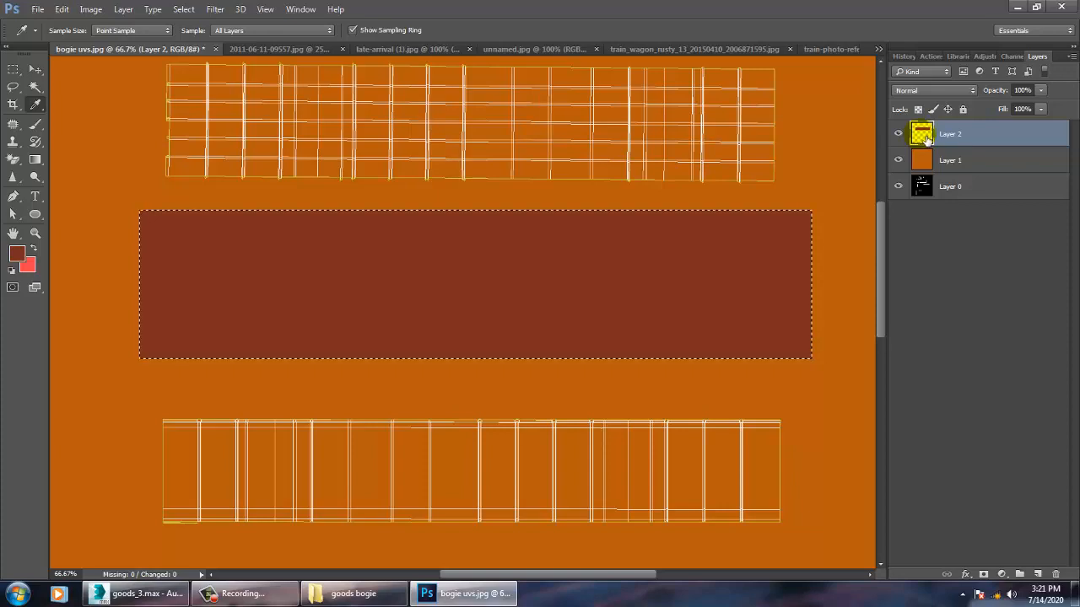
{"action": "key", "text": "ctrl+d"}
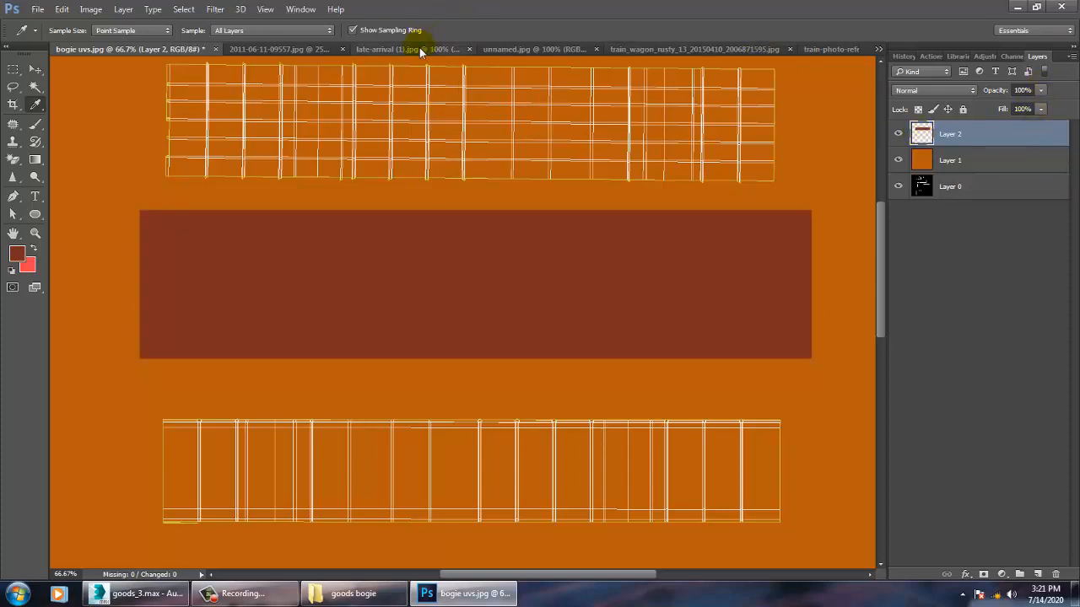
{"action": "left_click", "coordinate": [249, 51]}
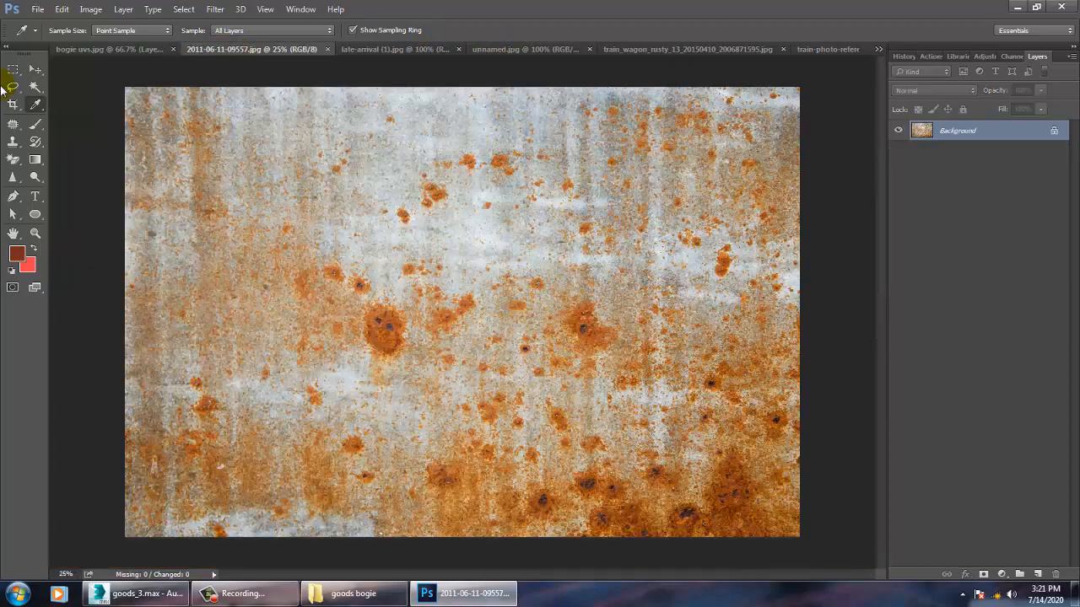
{"action": "left_click", "coordinate": [34, 69]}
{"action": "left_click_drag", "start_coordinate": [262, 53], "coordinate": [675, 305]}
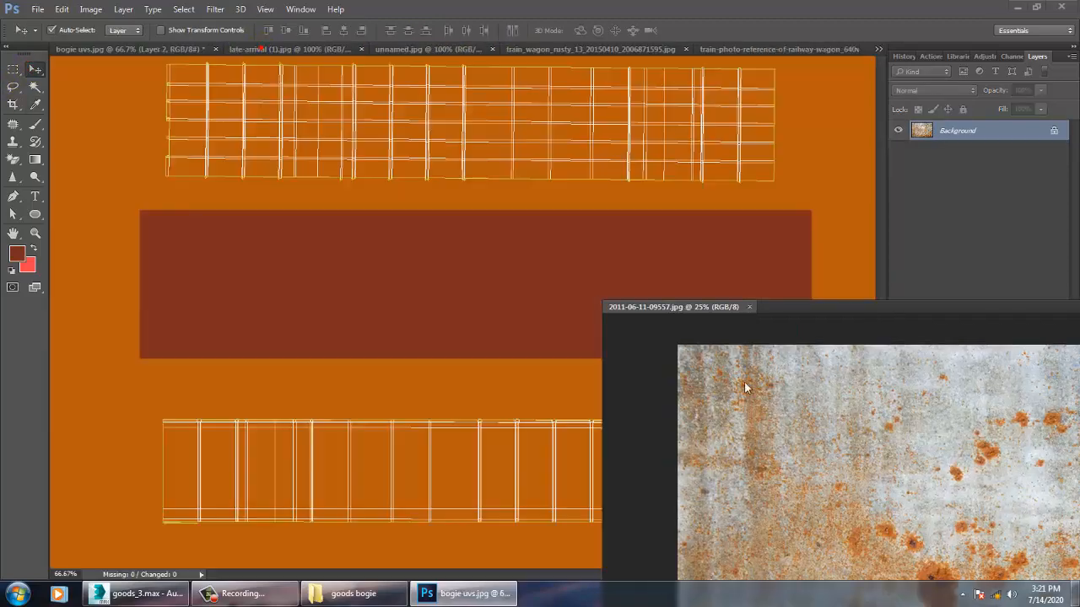
{"action": "left_click_drag", "start_coordinate": [784, 397], "coordinate": [427, 284]}
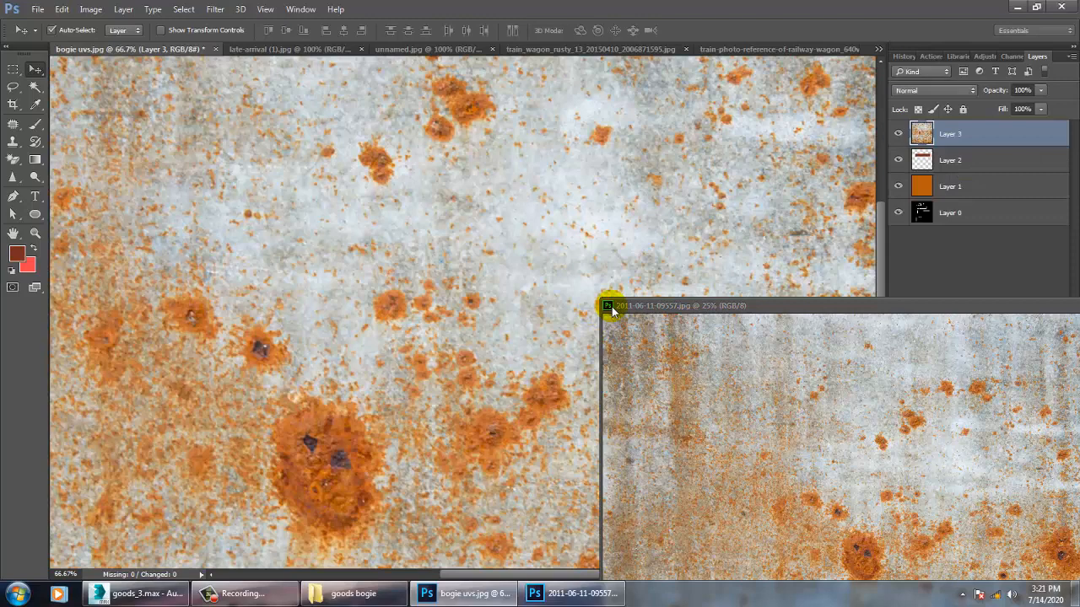
{"action": "left_click", "coordinate": [785, 305]}
{"action": "left_click", "coordinate": [757, 271]}
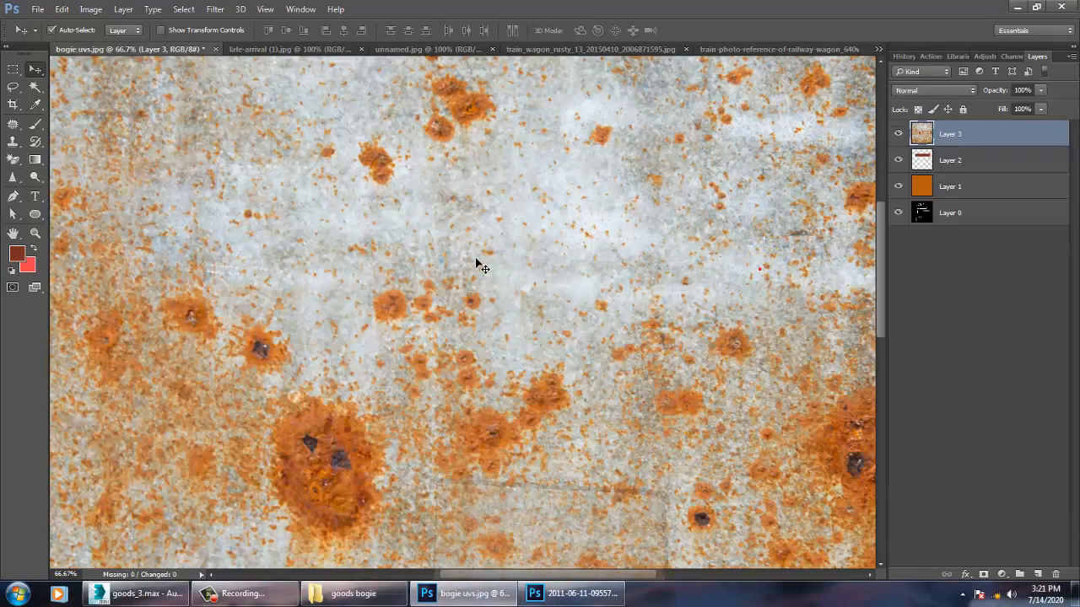
- Scale the rust texture down to about 11% around its centre and place it at the left end of the dark red rectangle
{"action": "left_click_drag", "start_coordinate": [478, 265], "coordinate": [512, 309]}
{"action": "key", "text": "ctrl+alt+g"}
{"action": "key", "text": "ctrl+alt+g"}
{"action": "scroll", "coordinate": [512, 316], "scroll_direction": "down", "scroll_amount": 3}
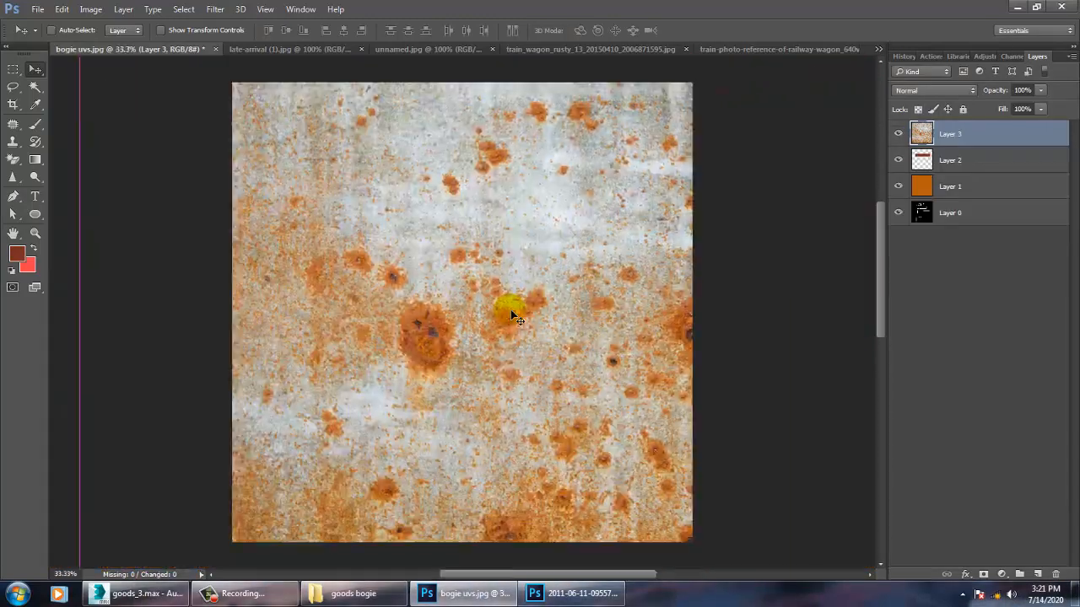
{"action": "key", "text": "ctrl+t"}
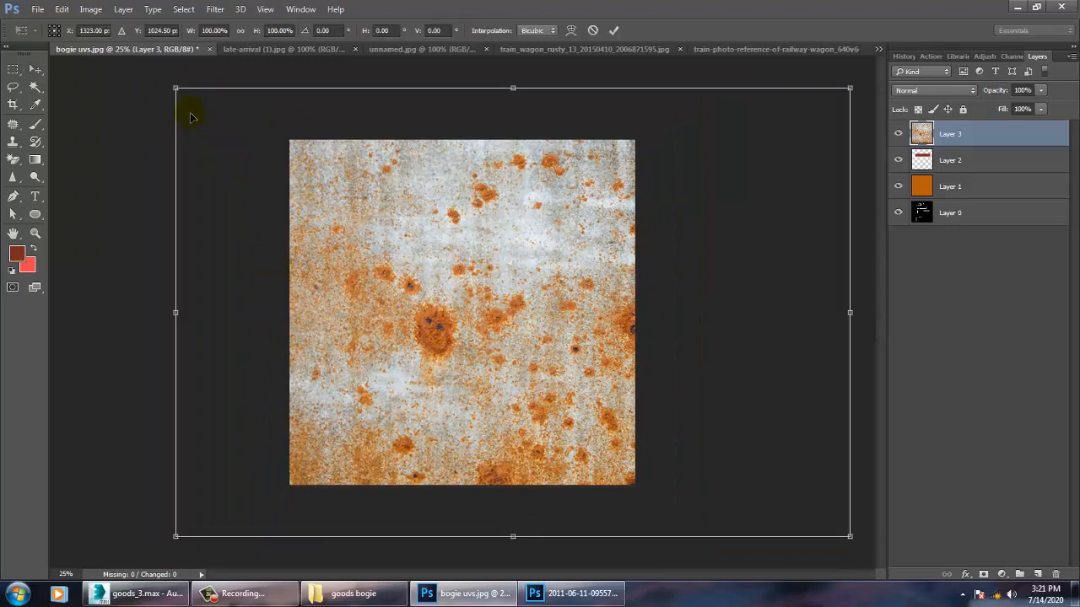
{"action": "left_click_drag", "start_coordinate": [176, 88], "coordinate": [513, 345]}
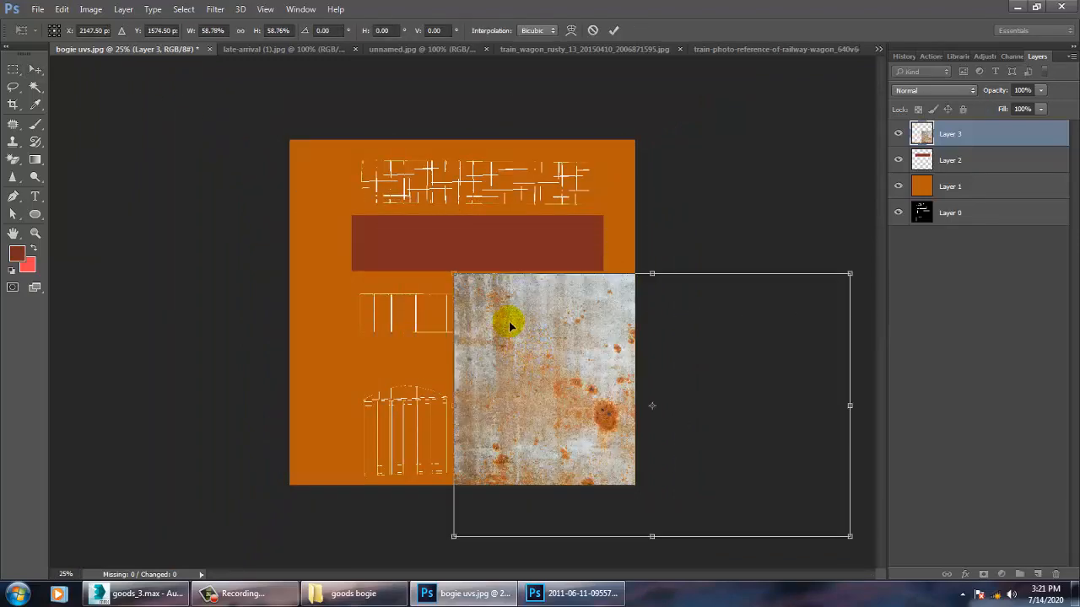
{"action": "key", "text": "ctrl+z"}
{"action": "left_click_drag", "start_coordinate": [177, 89], "coordinate": [453, 335]}
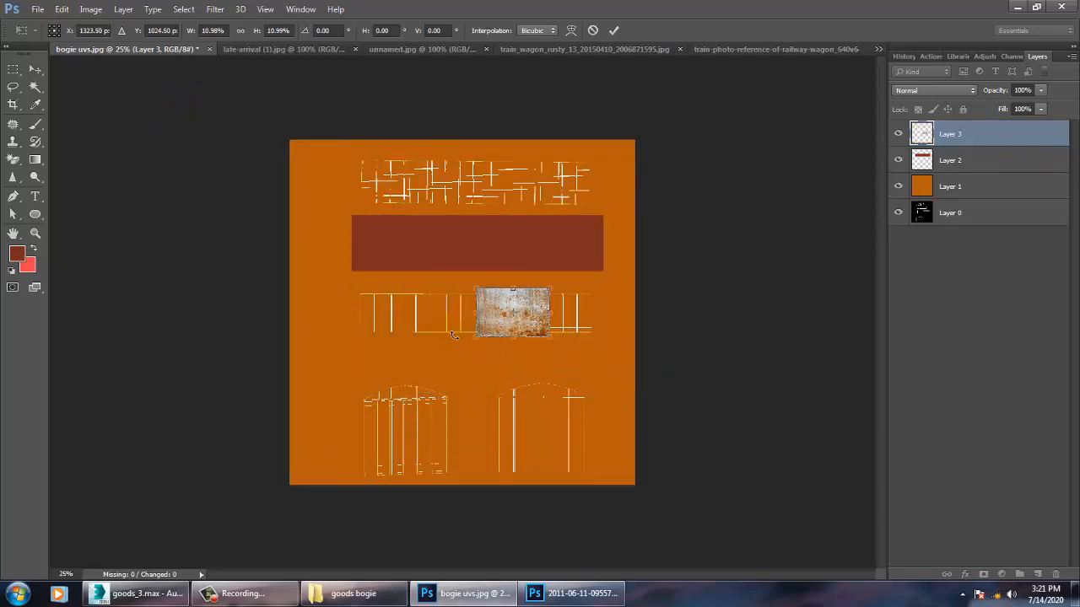
{"action": "key", "text": "Return"}
{"action": "left_click_drag", "start_coordinate": [513, 309], "coordinate": [413, 249]}
- Enlarge the rust texture from its upper-left corner until it covers the full height of the dark red rectangle
{"action": "key", "text": "ctrl+plus"}
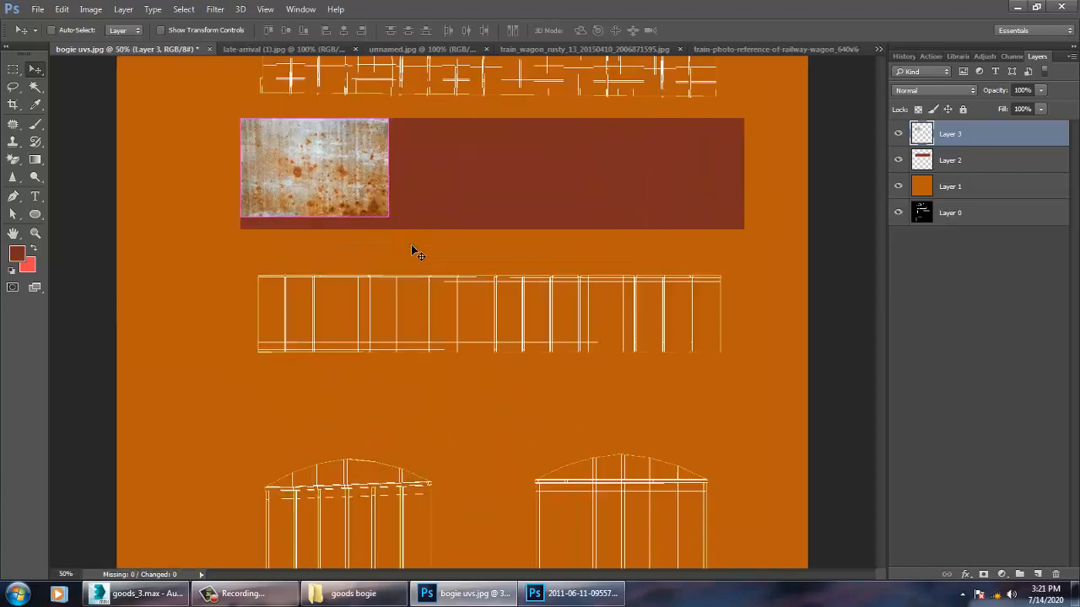
{"action": "key", "text": "ctrl+plus"}
{"action": "scroll", "coordinate": [481, 320], "scroll_direction": "up", "scroll_amount": 3}
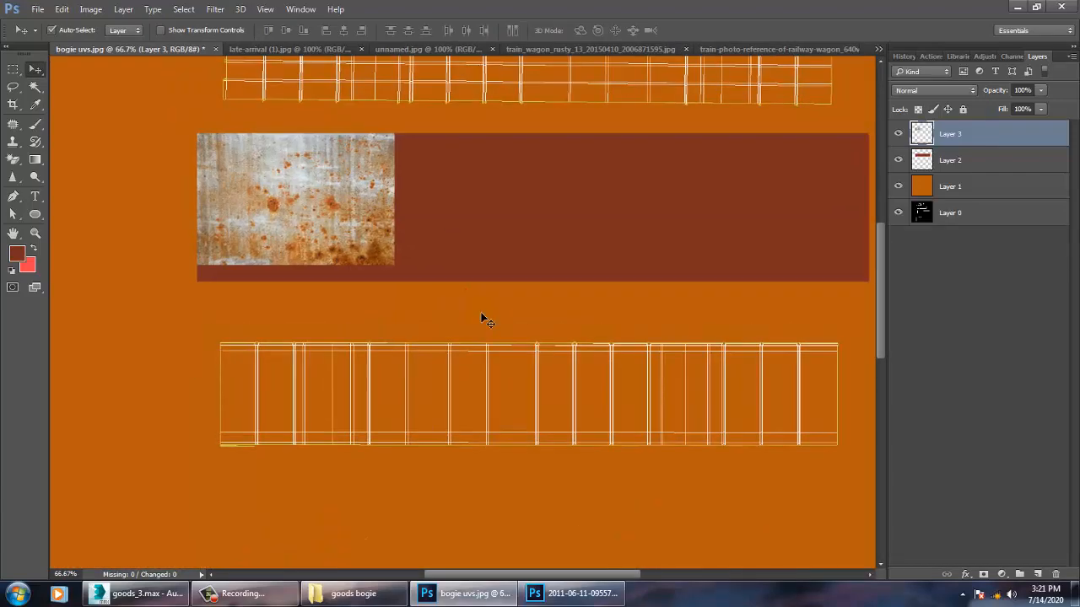
{"action": "key", "text": "ctrl+plus"}
{"action": "key", "text": "ctrl+plus"}
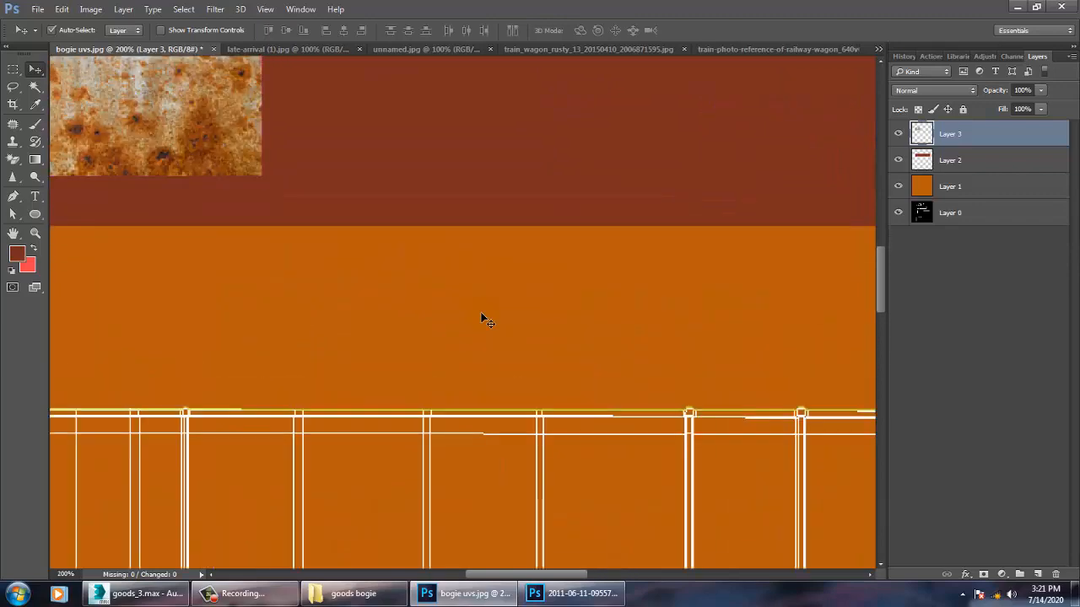
{"action": "key", "text": "ctrl+minus"}
{"action": "left_click_drag", "start_coordinate": [427, 316], "coordinate": [481, 400]}
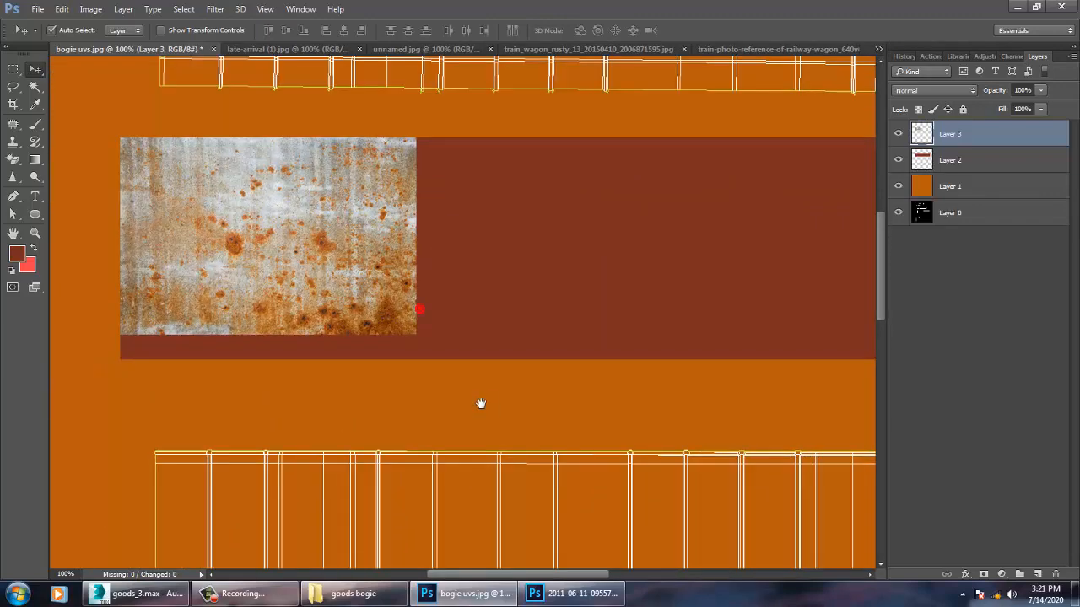
{"action": "key", "text": "ctrl+t"}
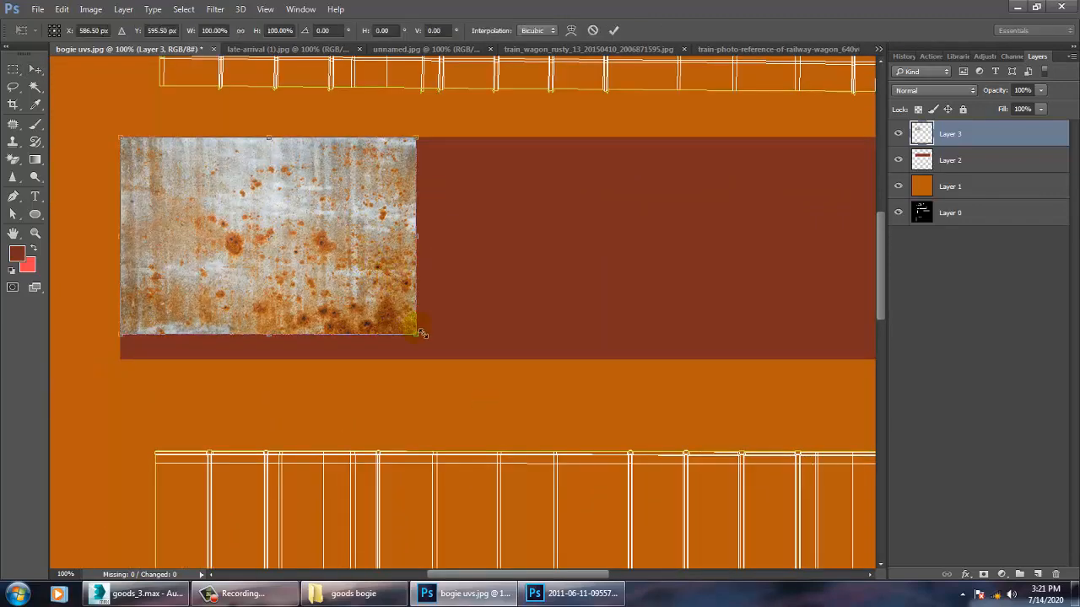
{"action": "left_click_drag", "start_coordinate": [421, 338], "coordinate": [530, 377]}
{"action": "key", "text": "Return"}
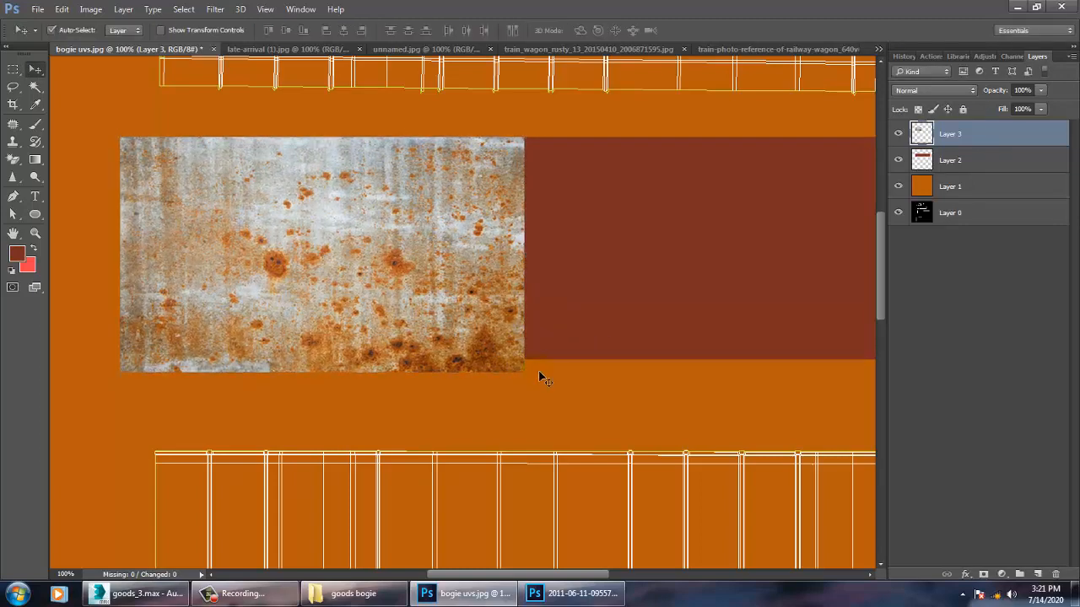
- Duplicate the rust texture directly to its right, edge to edge, and flip the copy horizontally so the seam mirrors
{"action": "left_click_drag", "start_coordinate": [434, 312], "coordinate": [788, 302]}
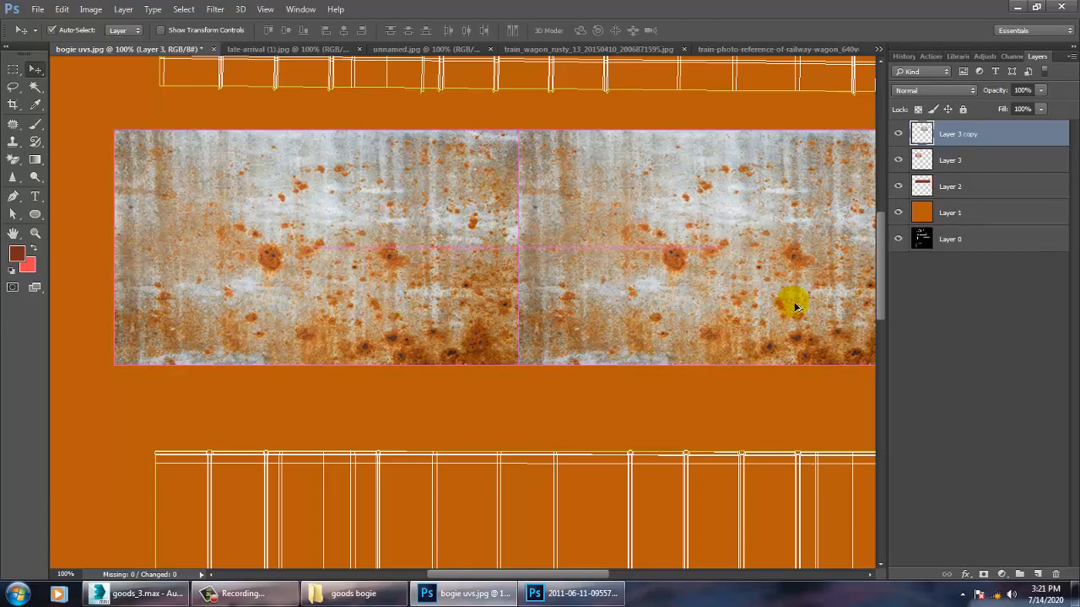
{"action": "key", "text": "ctrl+t"}
{"action": "right_click", "coordinate": [689, 255]}
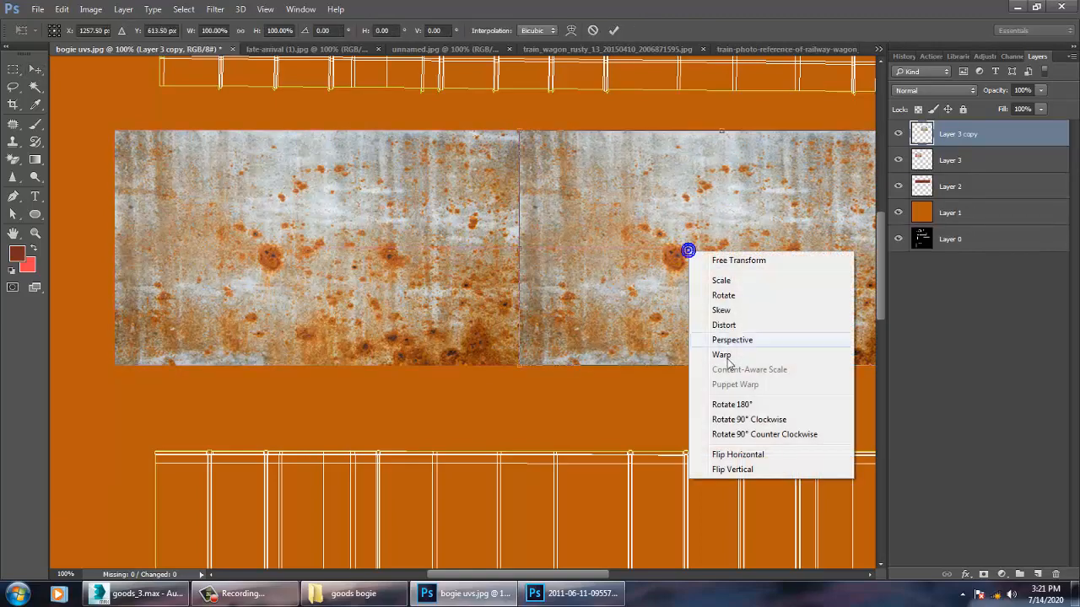
{"action": "left_click", "coordinate": [750, 449]}
{"action": "key", "text": "Return"}
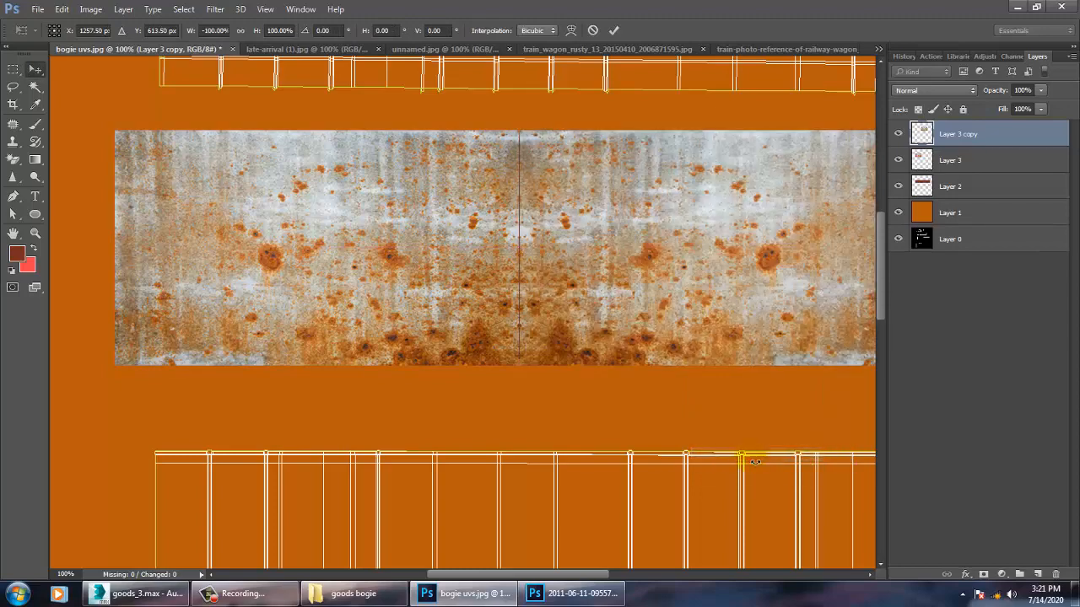
- Duplicate the mirrored rust texture directly to its right over the rest of the dark red rectangle, and flip the copy horizontally
{"action": "mouse_move", "coordinate": [695, 407]}
{"action": "left_mouse_down"}
{"action": "mouse_move", "coordinate": [195, 343]}
{"action": "mouse_move", "coordinate": [328, 398]}
{"action": "left_mouse_up"}
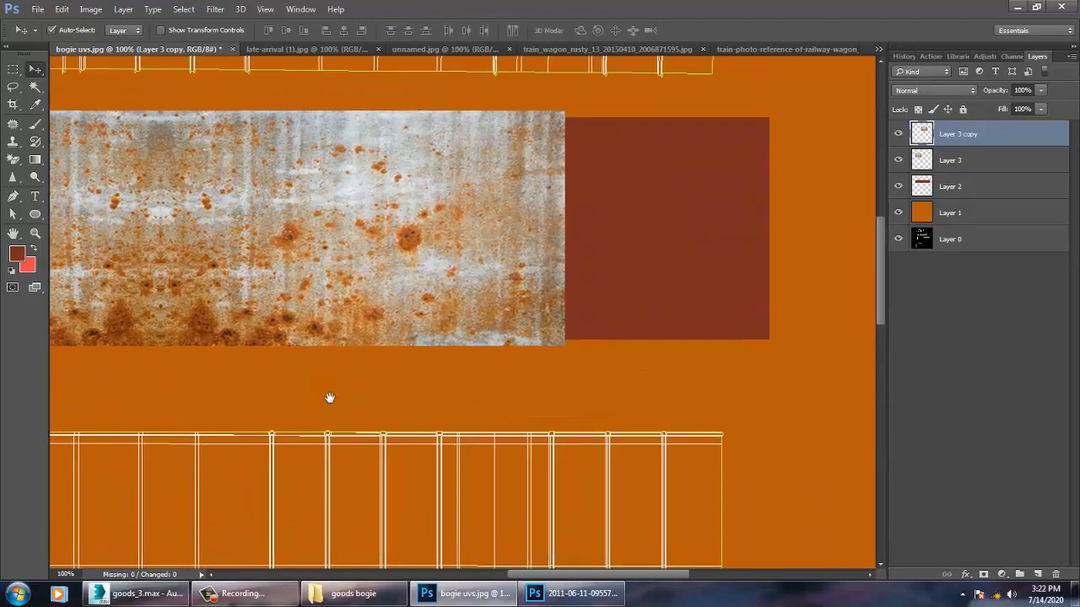
{"action": "left_click", "coordinate": [344, 273]}
{"action": "left_click_drag", "start_coordinate": [345, 283], "coordinate": [734, 285]}
{"action": "key", "text": "ctrl+j"}
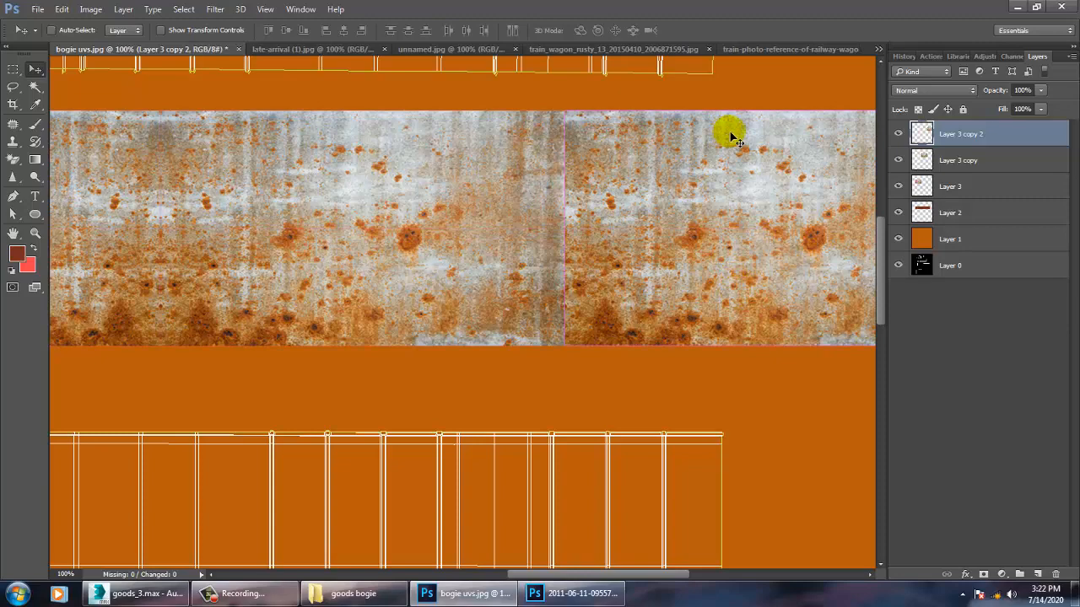
{"action": "key", "text": "ctrl+t"}
{"action": "right_click", "coordinate": [718, 187]}
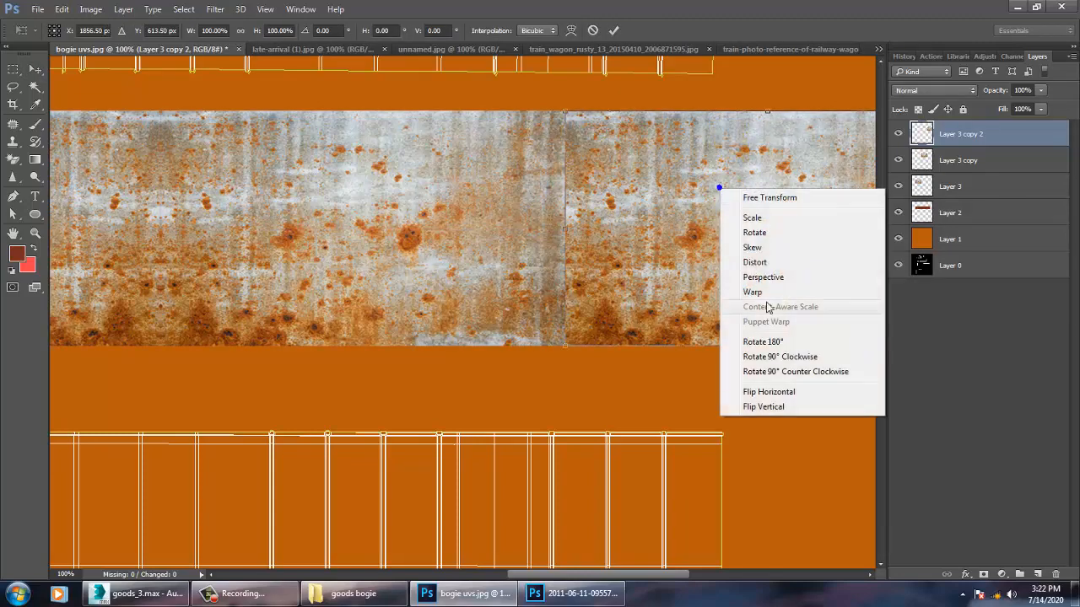
{"action": "left_click", "coordinate": [780, 392]}
{"action": "left_click_drag", "start_coordinate": [692, 325], "coordinate": [619, 307]}
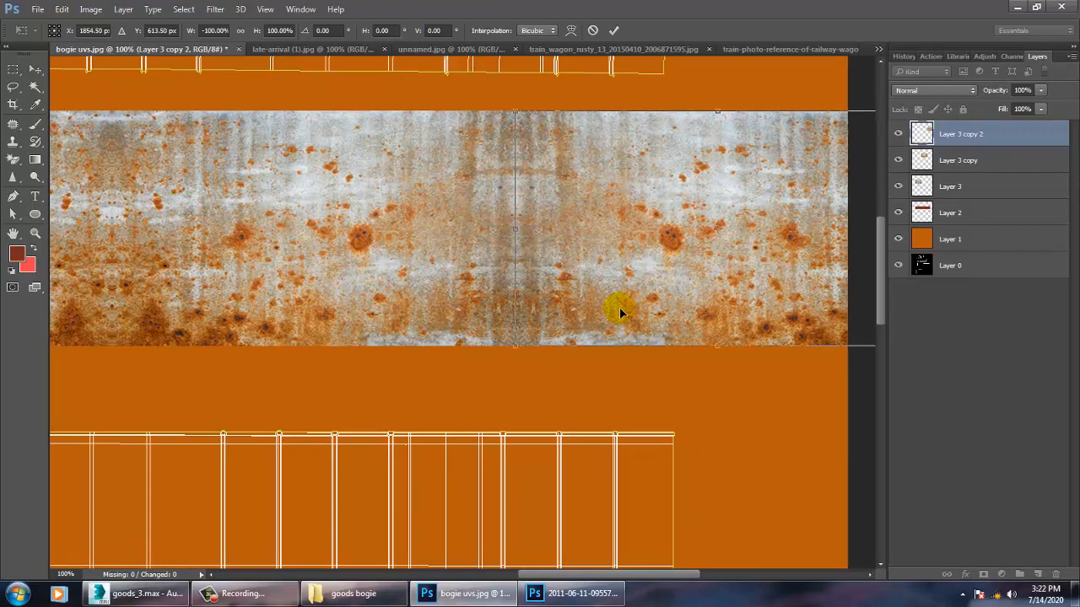
{"action": "key", "text": "Return"}
- Merge Layer 3, Layer 3 copy and Layer 3 copy 2 into a single rust texture layer
{"action": "left_click_drag", "start_coordinate": [554, 277], "coordinate": [390, 300]}
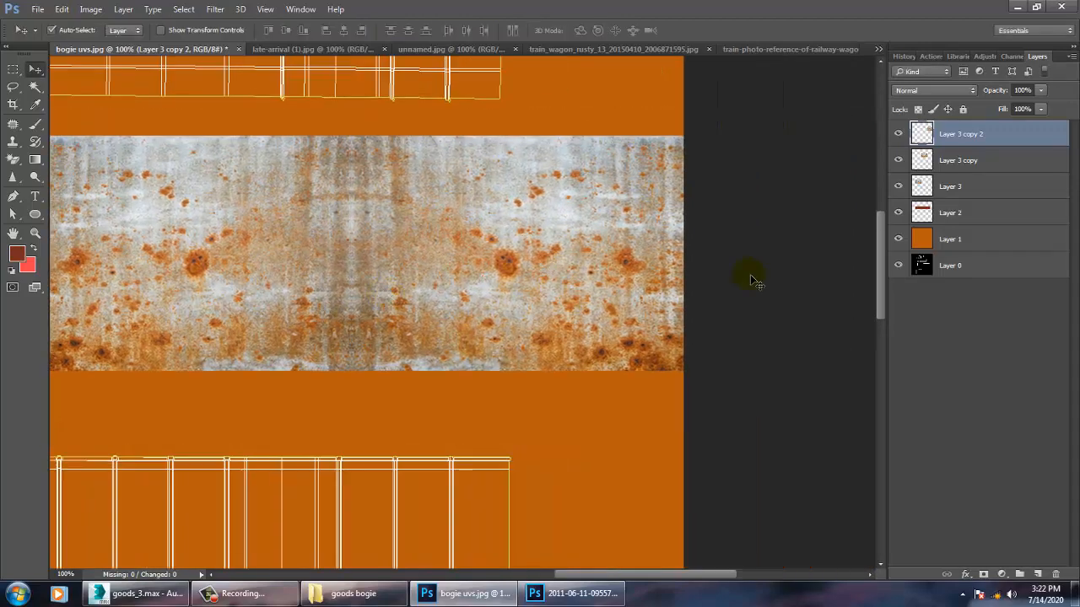
{"action": "left_click", "coordinate": [957, 165], "text": "shift"}
{"action": "left_click", "coordinate": [969, 189], "text": "shift"}
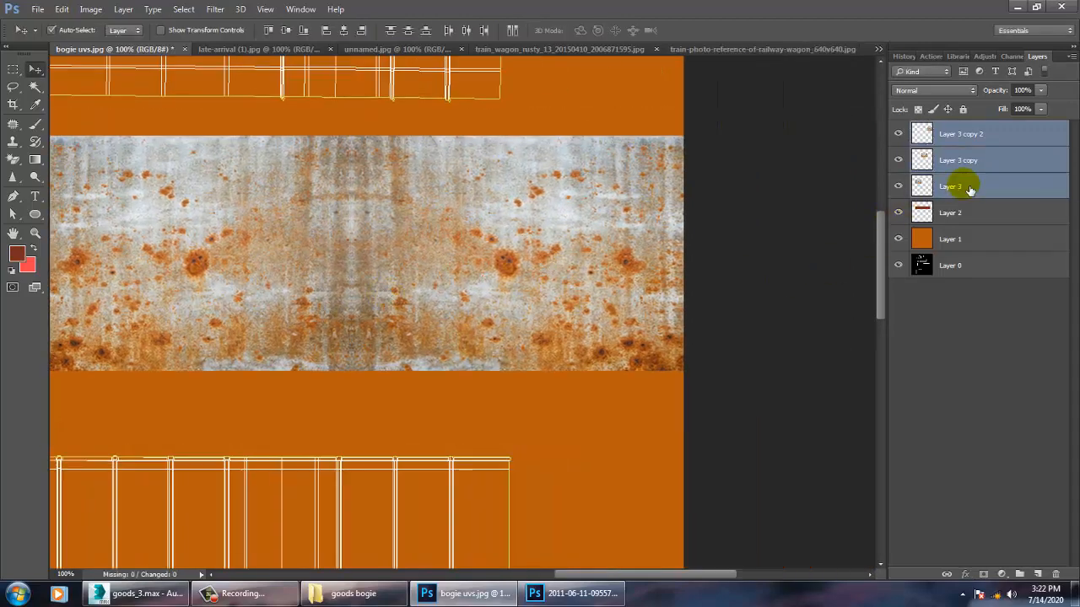
{"action": "key", "text": "ctrl+e"}
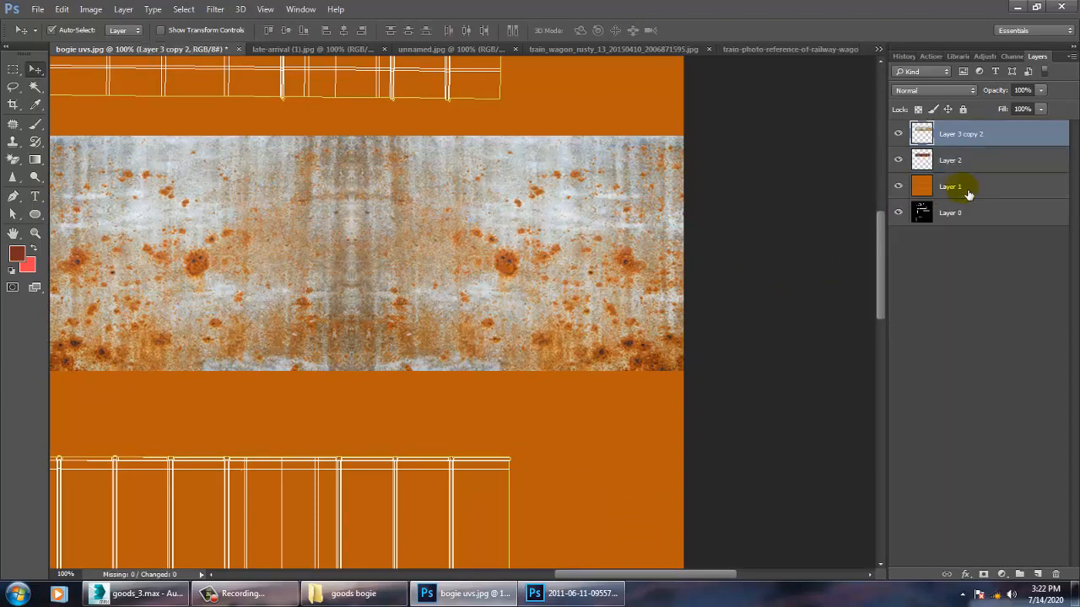
- Try out the blend modes from Dissolve through Luminosity on the merged rust layer, and return it to Normal
{"action": "left_click", "coordinate": [931, 92]}
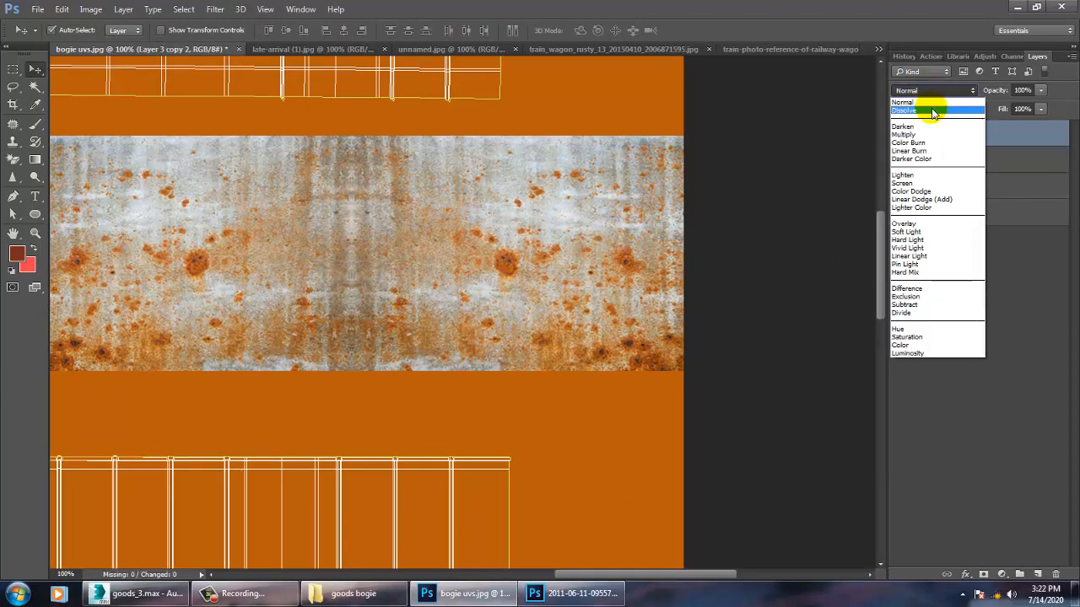
{"action": "left_click", "coordinate": [933, 113]}
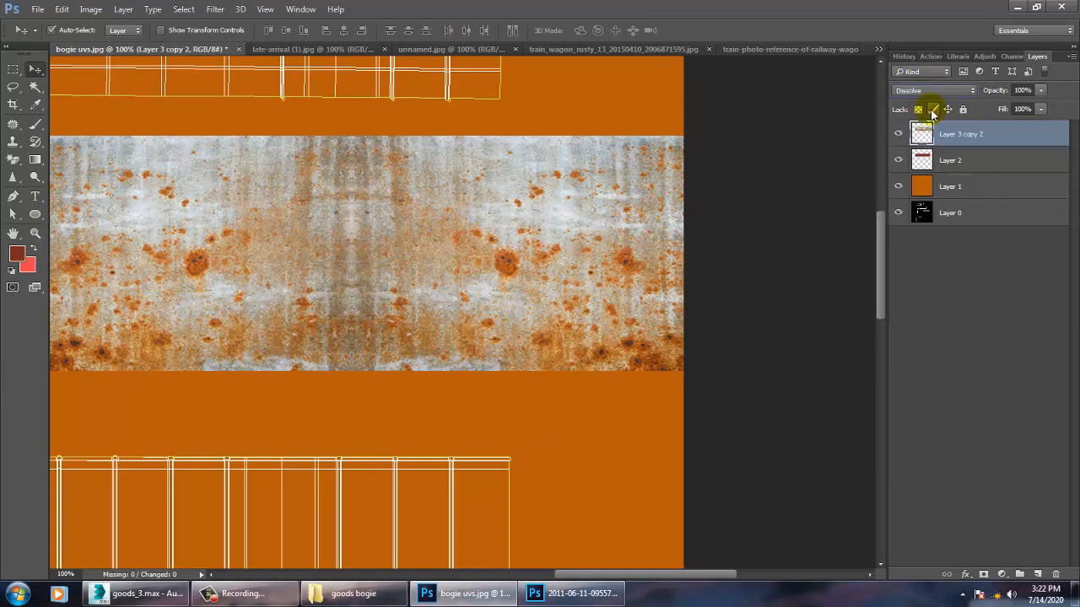
{"action": "key", "text": "Down"}
{"action": "key", "text": "Down"}
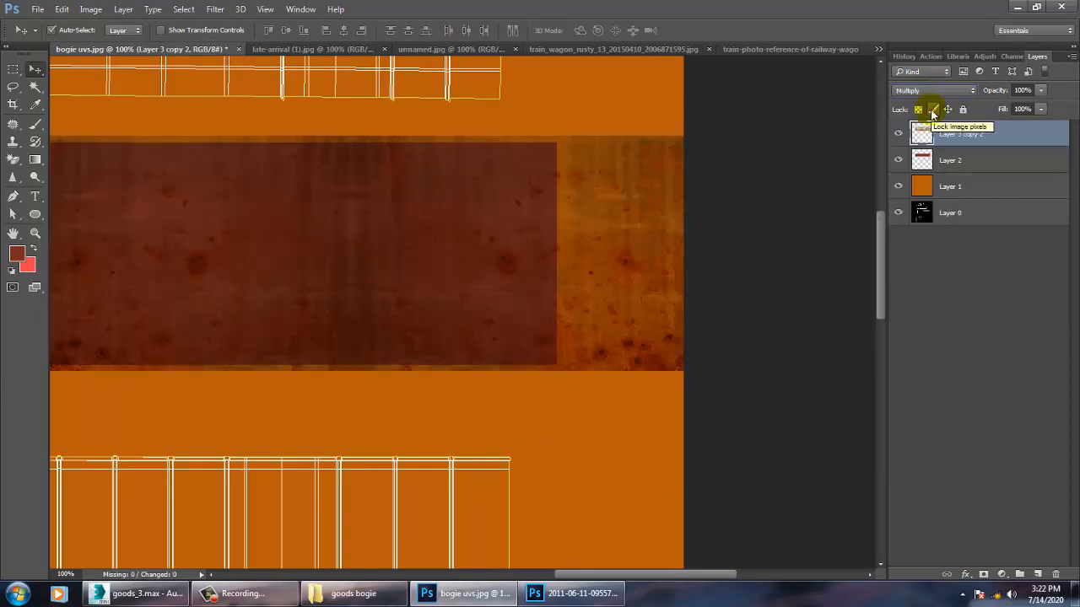
{"action": "key", "text": "Down"}
{"action": "key", "text": "Down"}
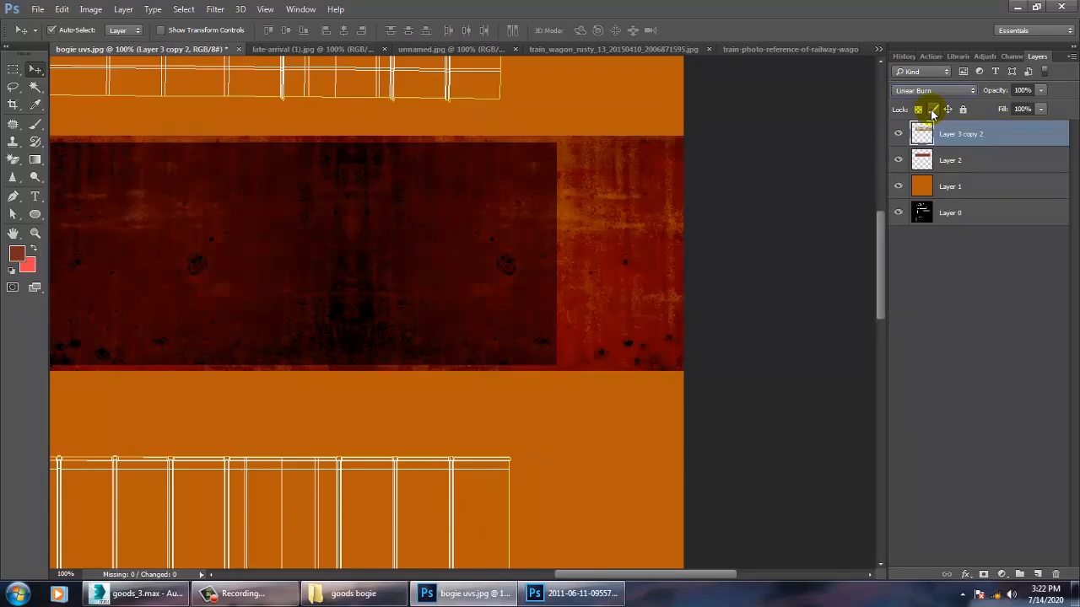
{"action": "key", "text": "Down"}
{"action": "key", "text": "Down"}
{"action": "key", "text": "Down"}
{"action": "key", "text": "Down"}
{"action": "key", "text": "Down"}
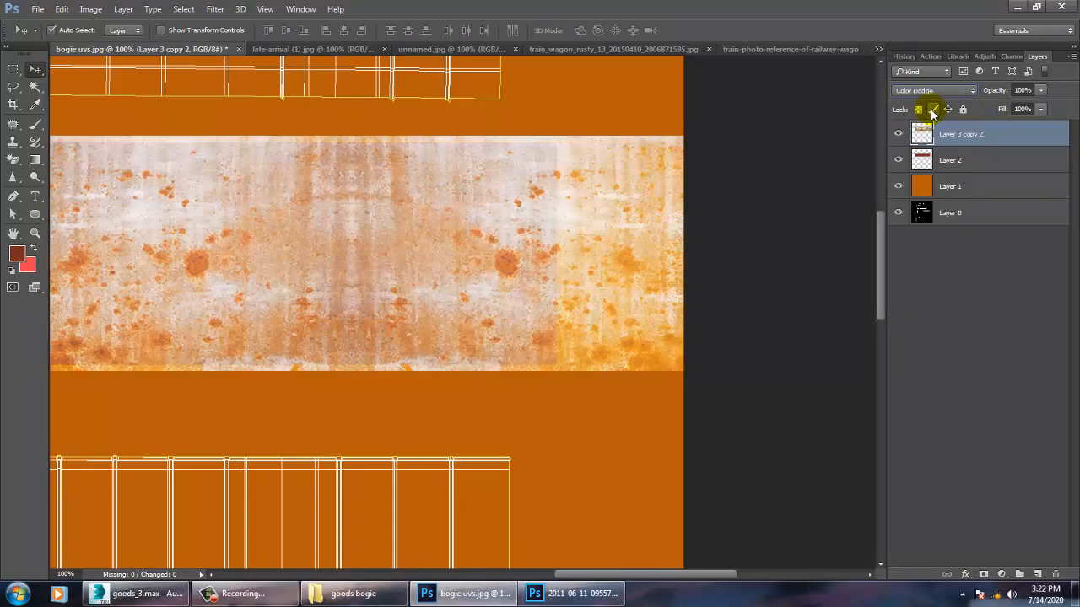
{"action": "key", "text": "Down"}
{"action": "key", "text": "Down"}
{"action": "key", "text": "Down"}
{"action": "key", "text": "Down"}
{"action": "key", "text": "Down"}
{"action": "key", "text": "Down"}
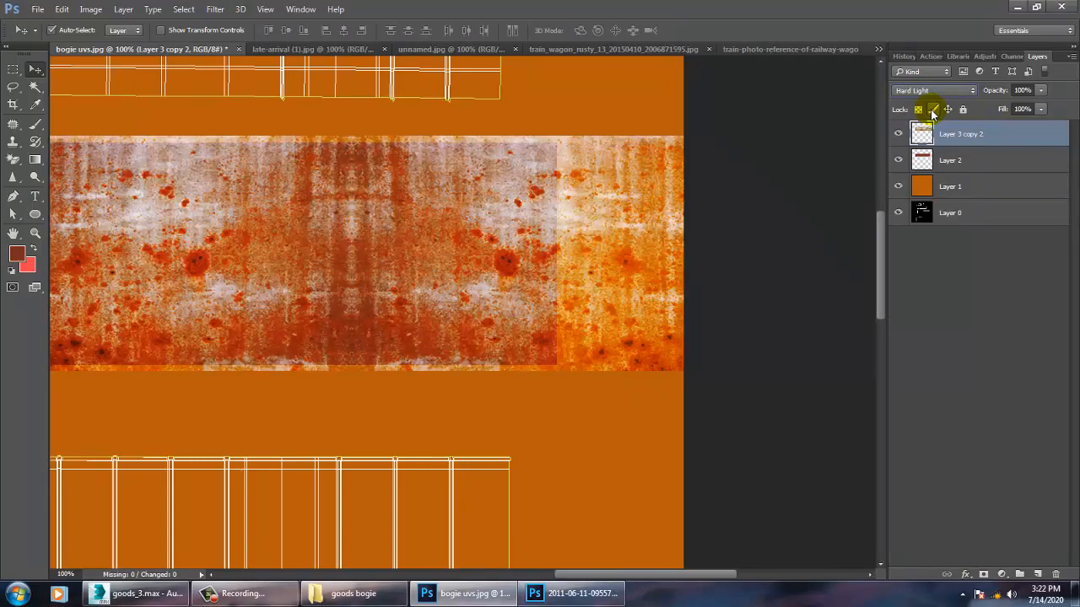
{"action": "key", "text": "Down"}
{"action": "key", "text": "Down"}
{"action": "key", "text": "Down"}
{"action": "key", "text": "Down"}
{"action": "key", "text": "Down"}
{"action": "key", "text": "Down"}
{"action": "key", "text": "Down"}
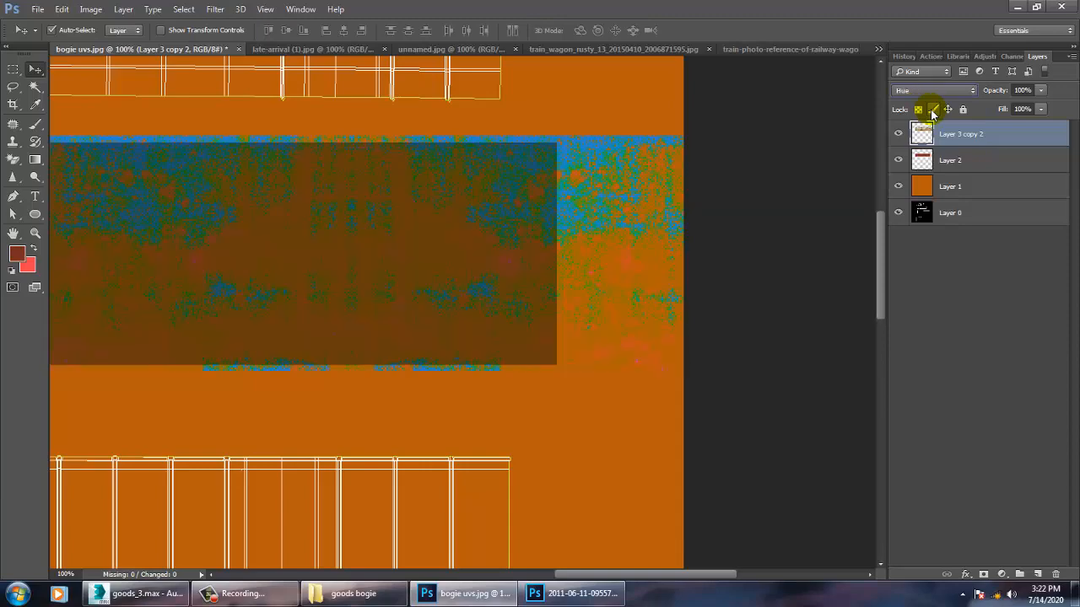
{"action": "key", "text": "Down"}
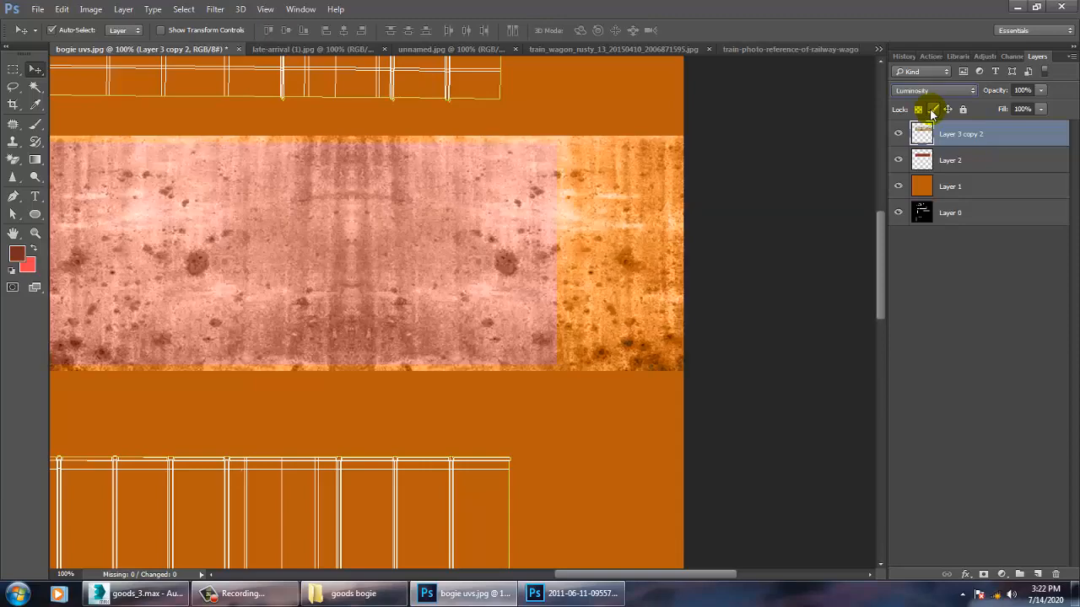
{"action": "left_click", "coordinate": [908, 90]}
{"action": "left_click", "coordinate": [911, 95]}
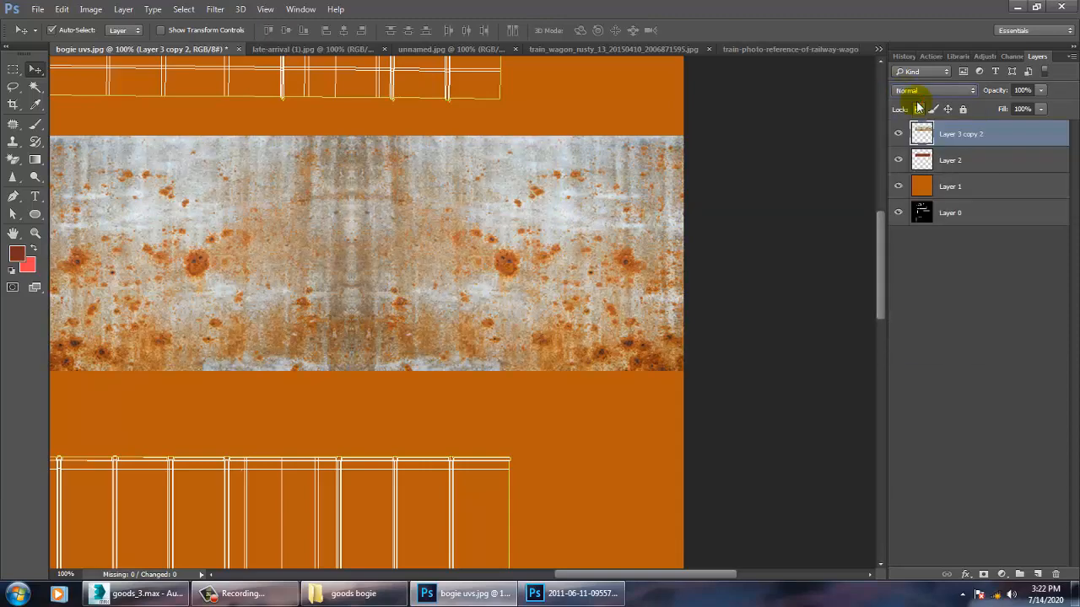
- Blend the merged rust layer over the dark red rectangle with Multiply at 23% opacity
{"action": "key", "text": "Down"}
{"action": "key", "text": "Down"}
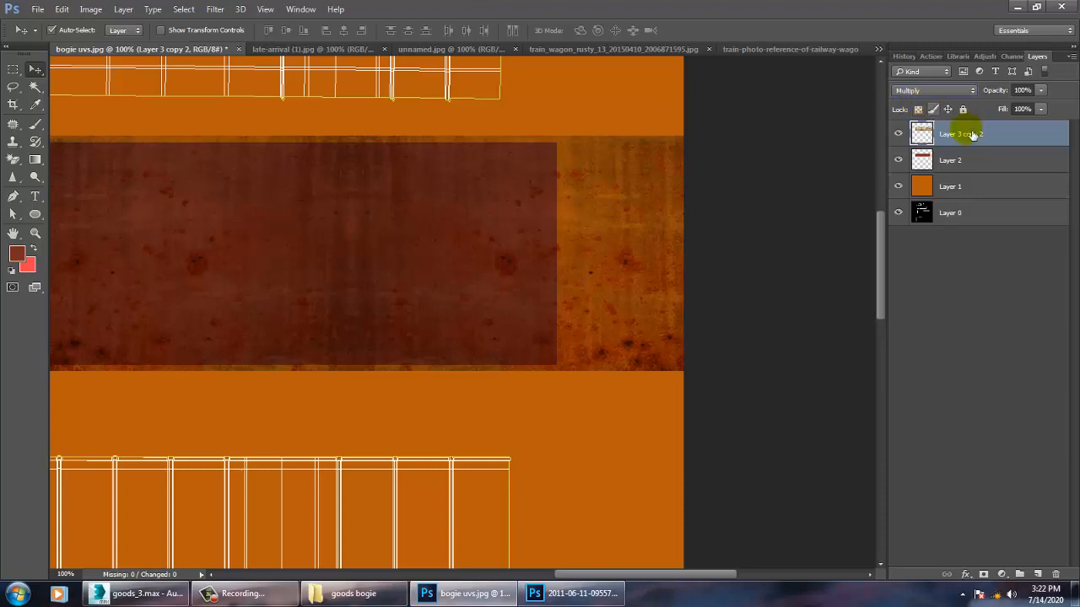
{"action": "left_click", "coordinate": [1043, 90]}
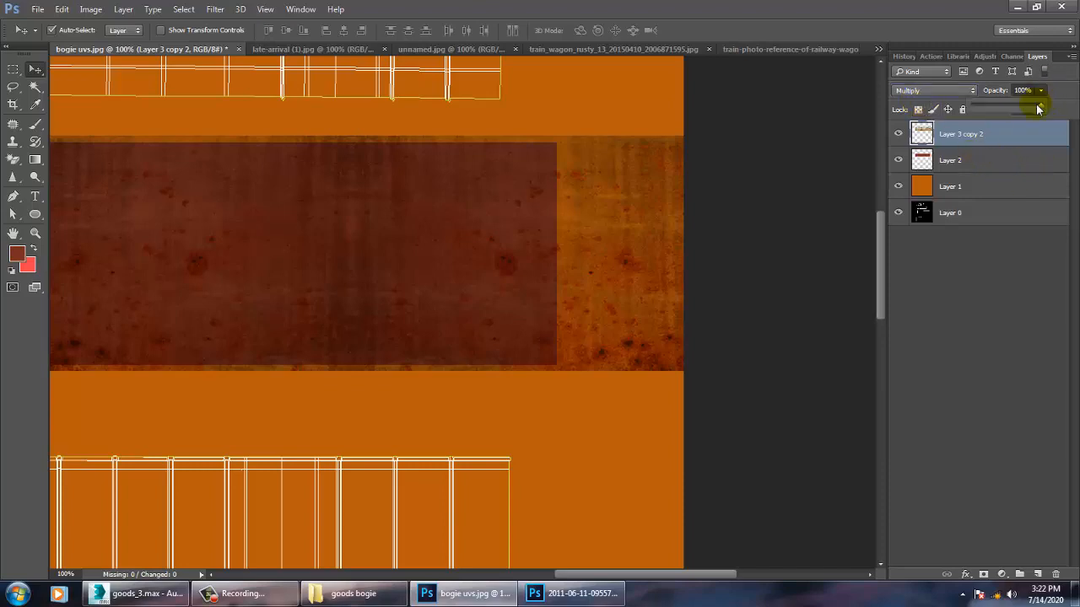
{"action": "left_click_drag", "start_coordinate": [1038, 109], "coordinate": [990, 108]}
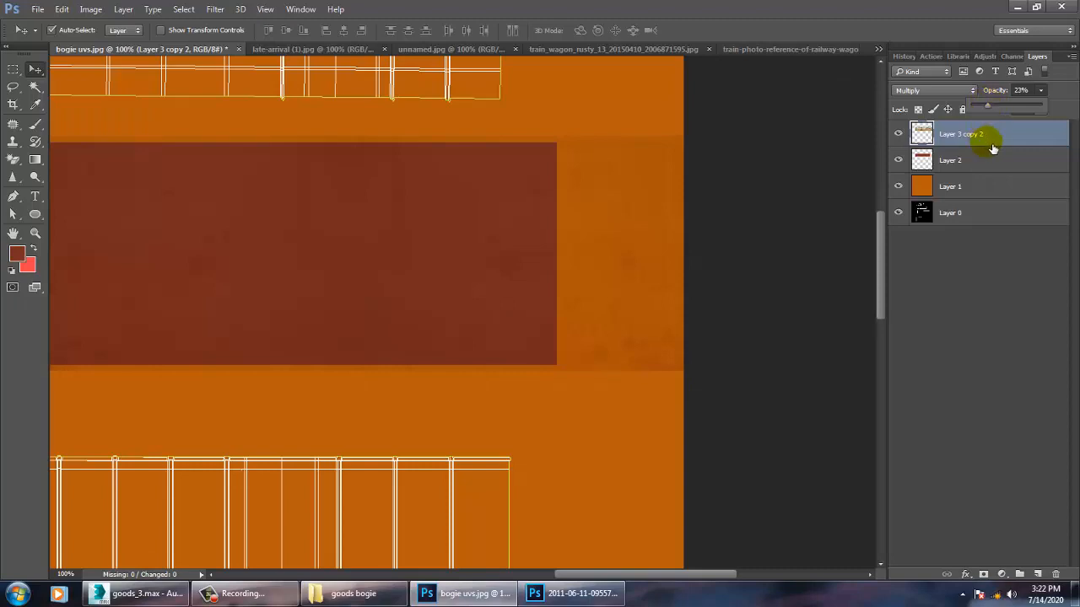
- Lower the opacity of Layer 2, the dark red rectangle, to 38%
{"action": "left_click", "coordinate": [962, 160]}
{"action": "left_click", "coordinate": [1043, 90]}
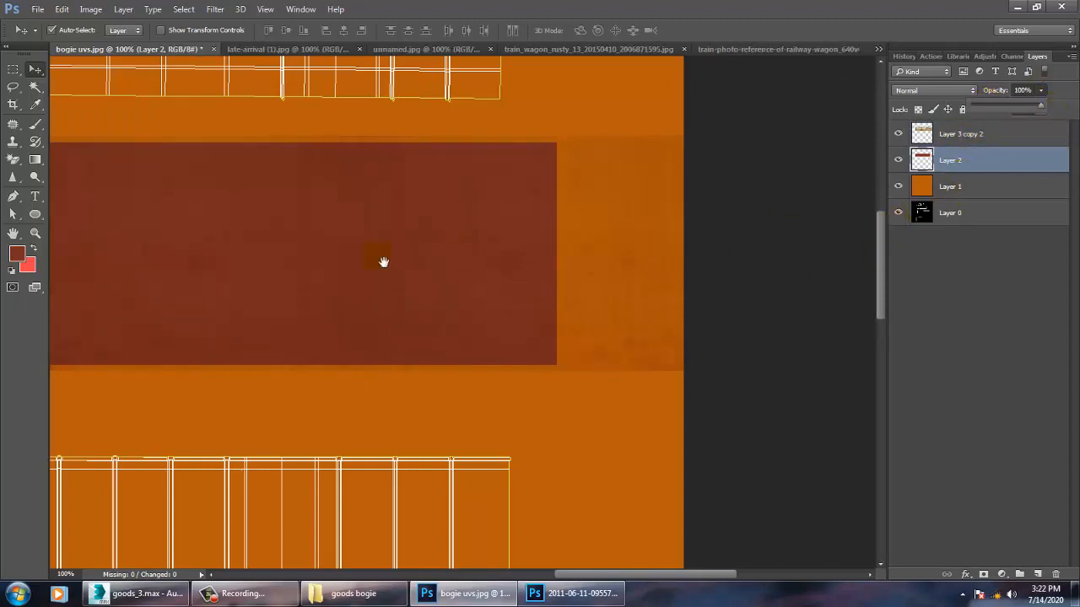
{"action": "left_click_drag", "start_coordinate": [278, 244], "coordinate": [825, 287]}
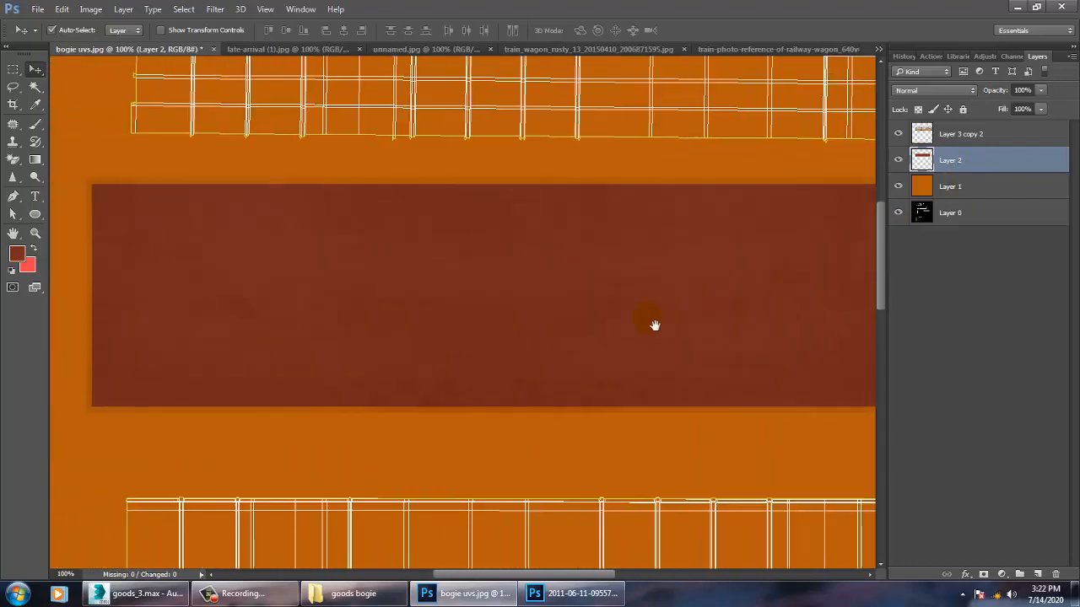
{"action": "left_click_drag", "start_coordinate": [655, 325], "coordinate": [658, 325]}
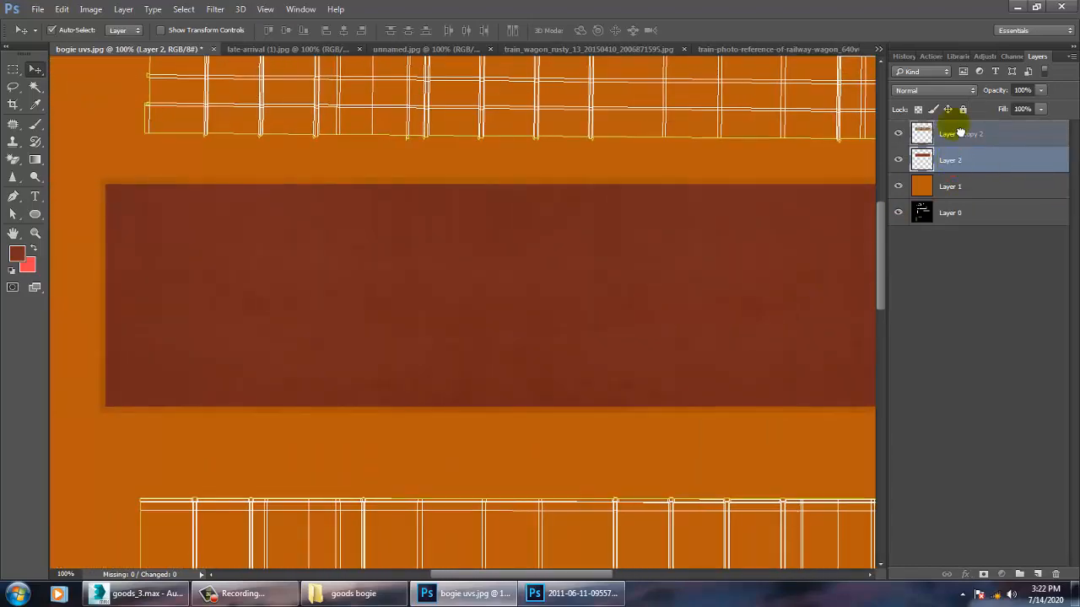
{"action": "mouse_move", "coordinate": [960, 134]}
{"action": "left_mouse_down"}
{"action": "mouse_move", "coordinate": [956, 145]}
{"action": "mouse_move", "coordinate": [963, 135]}
{"action": "left_mouse_up"}
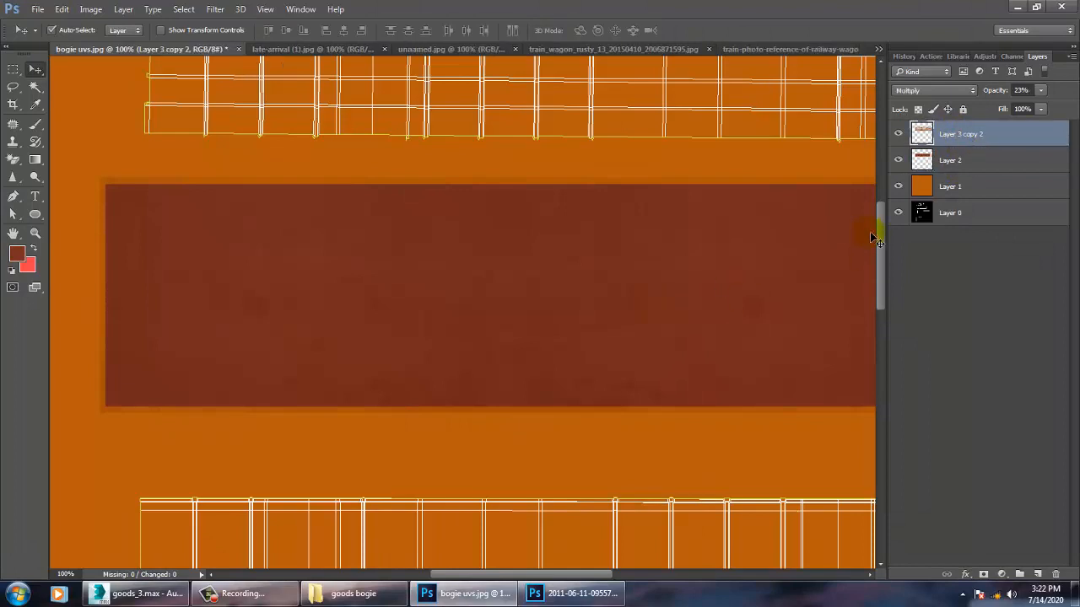
{"action": "left_click", "coordinate": [952, 160]}
{"action": "left_click", "coordinate": [1041, 91]}
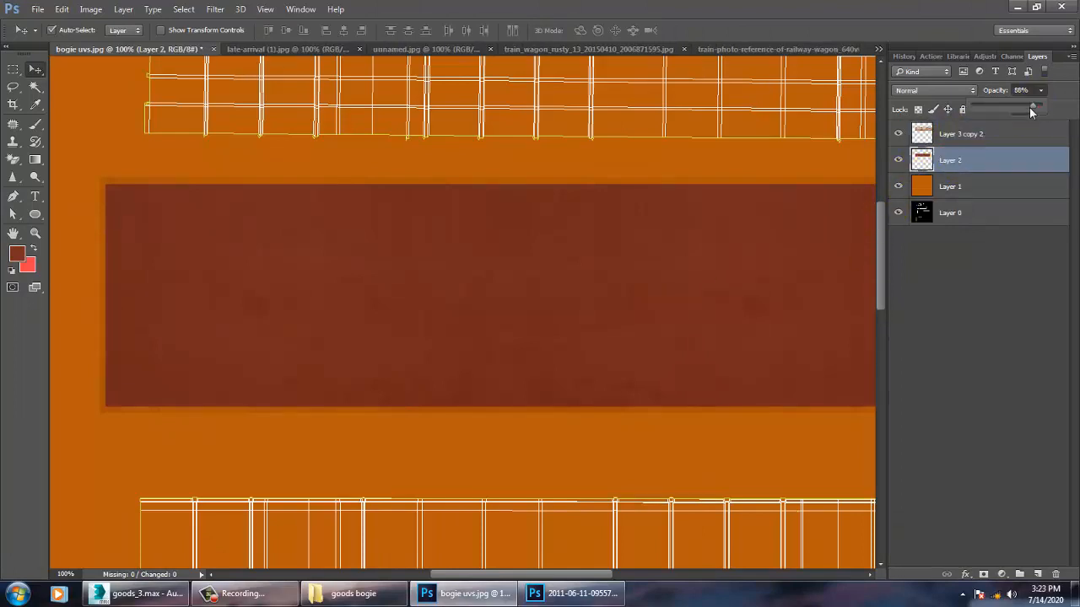
{"action": "left_click_drag", "start_coordinate": [1030, 112], "coordinate": [1000, 108]}
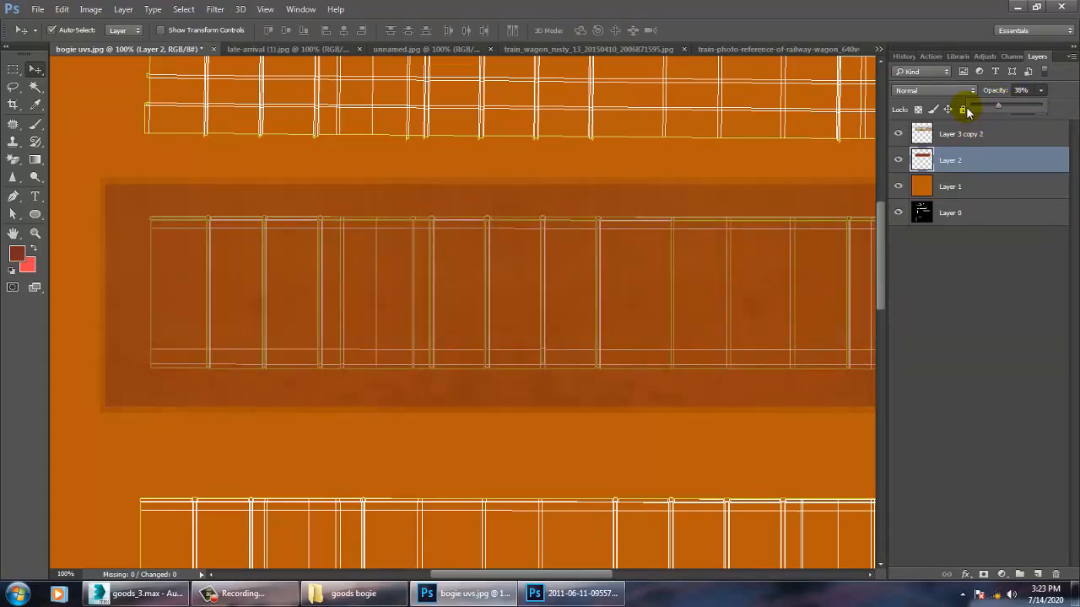
- Examine the lettering and markings in the wagon reference photos, and return to the bogie uvs document
{"action": "left_click", "coordinate": [426, 49]}
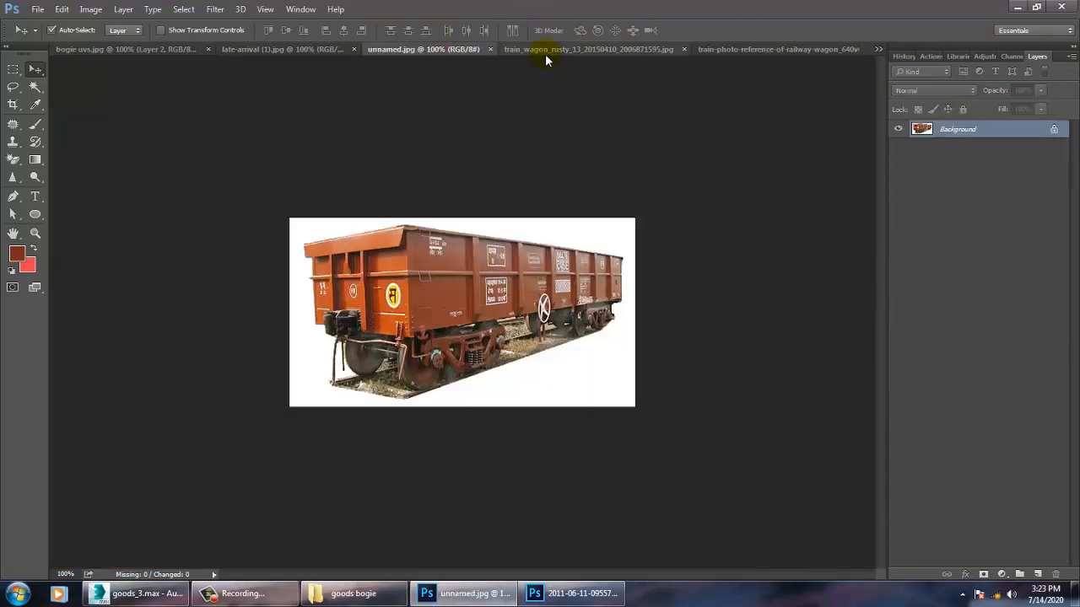
{"action": "left_click", "coordinate": [546, 51]}
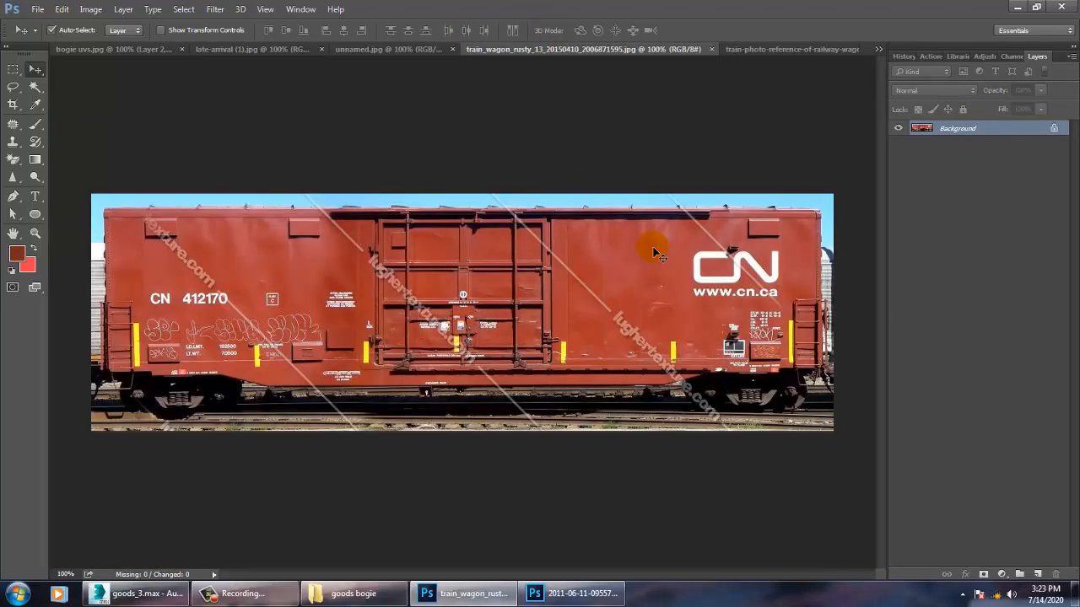
{"action": "key", "text": "ctrl+plus"}
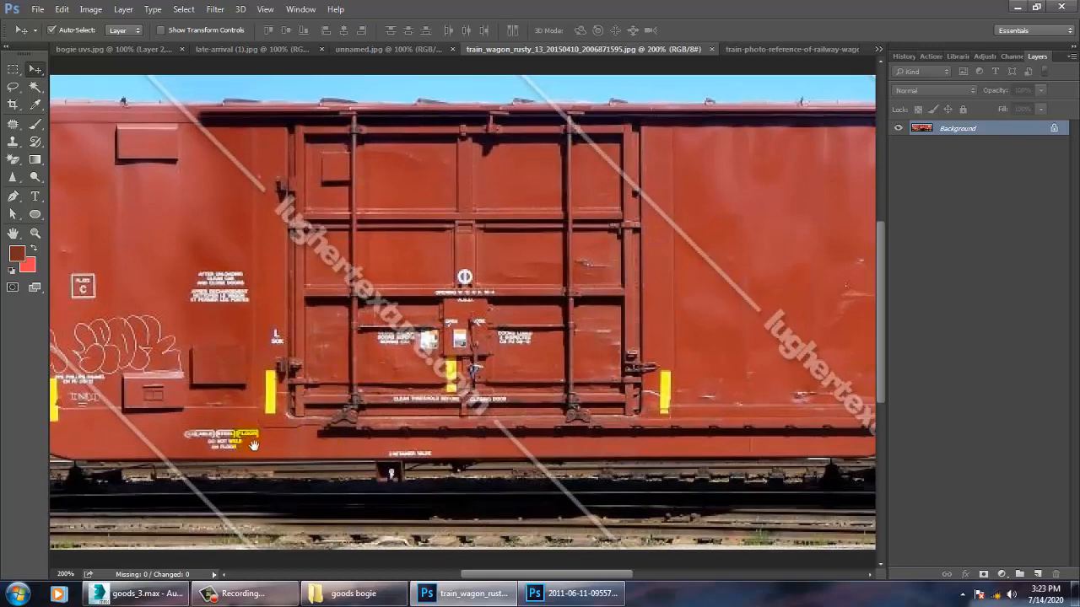
{"action": "left_click_drag", "start_coordinate": [329, 380], "coordinate": [547, 374]}
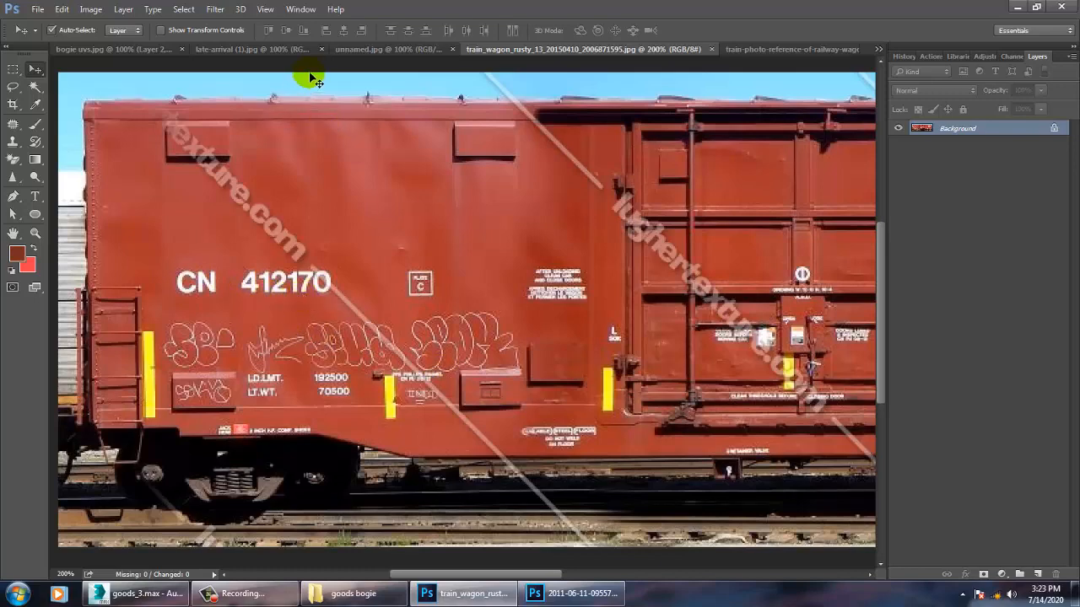
{"action": "left_click", "coordinate": [209, 50]}
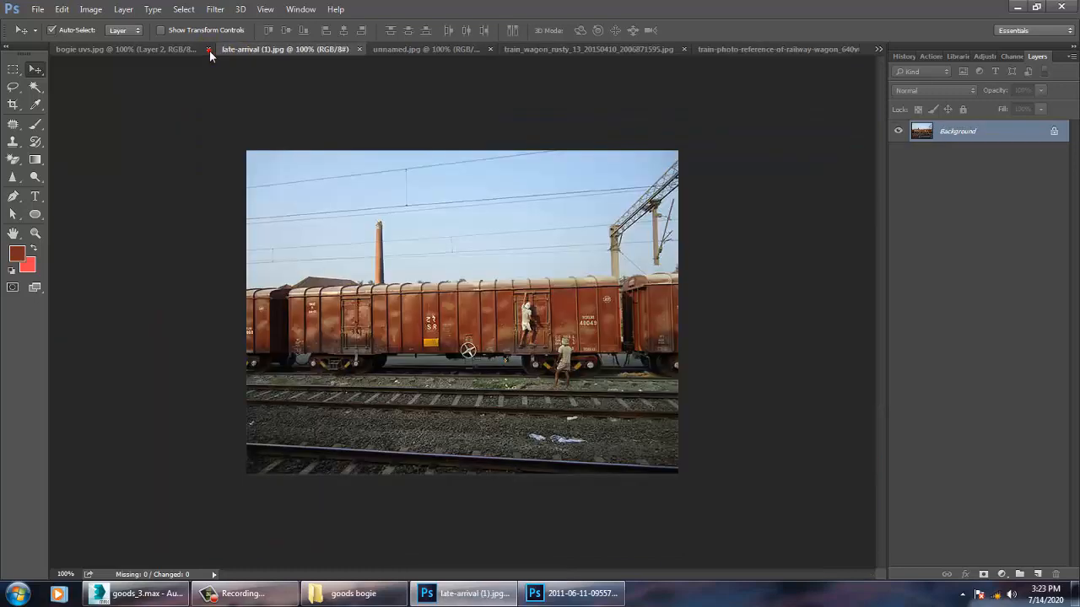
{"action": "left_click", "coordinate": [112, 50]}
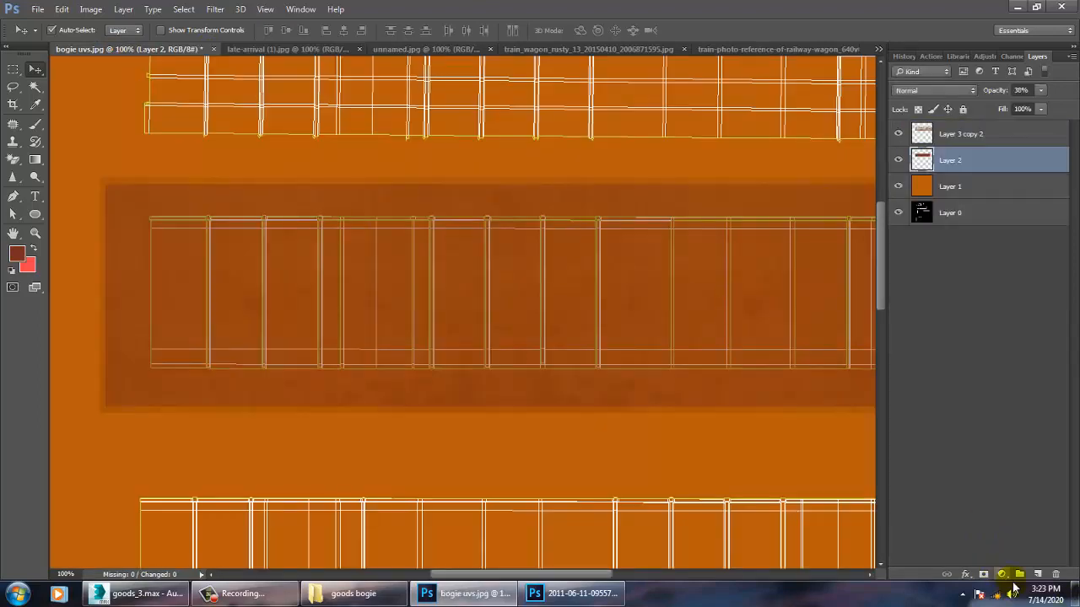
- Add a new empty layer and move it to the top of the layer stack
{"action": "left_click", "coordinate": [1037, 574]}
{"action": "left_click", "coordinate": [949, 163]}
{"action": "left_click_drag", "start_coordinate": [949, 162], "coordinate": [951, 123]}
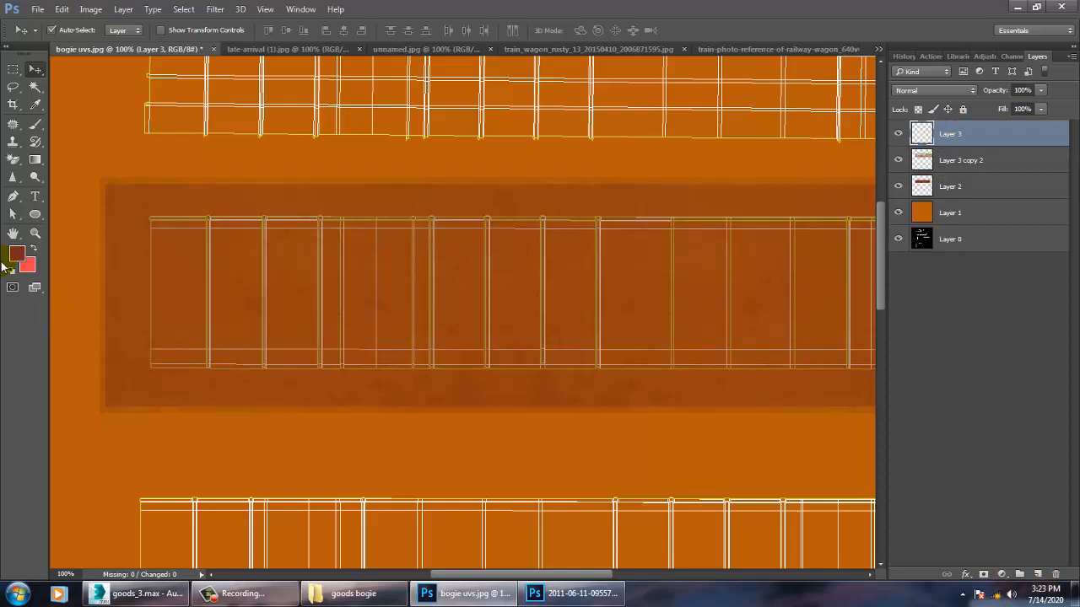
- Place a point text on the wagon side, at the divider between the first two panels, and enter CN
{"action": "left_click", "coordinate": [35, 195]}
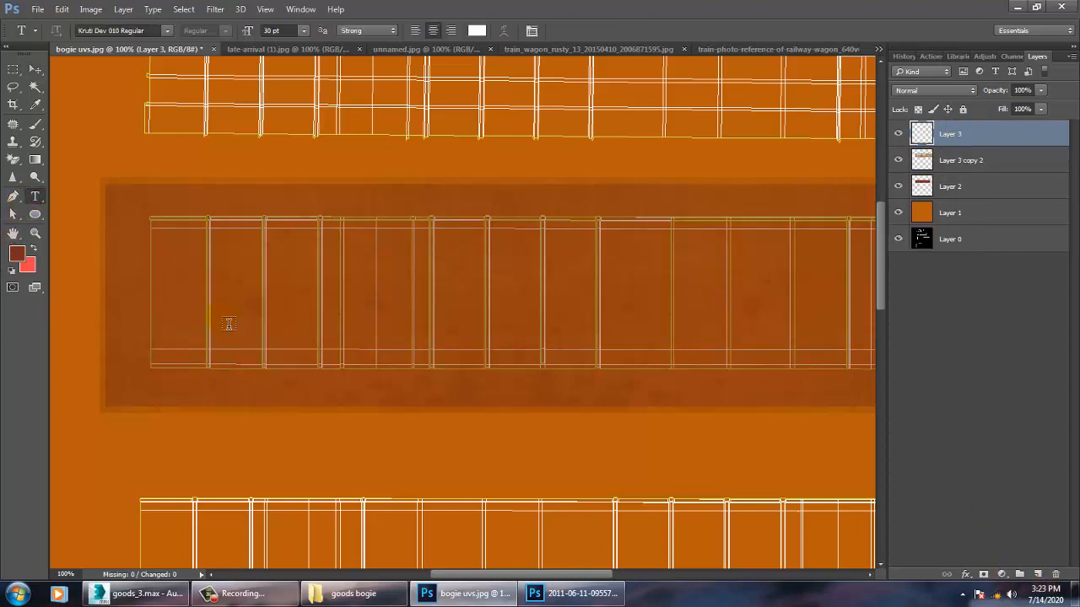
{"action": "left_click", "coordinate": [220, 317]}
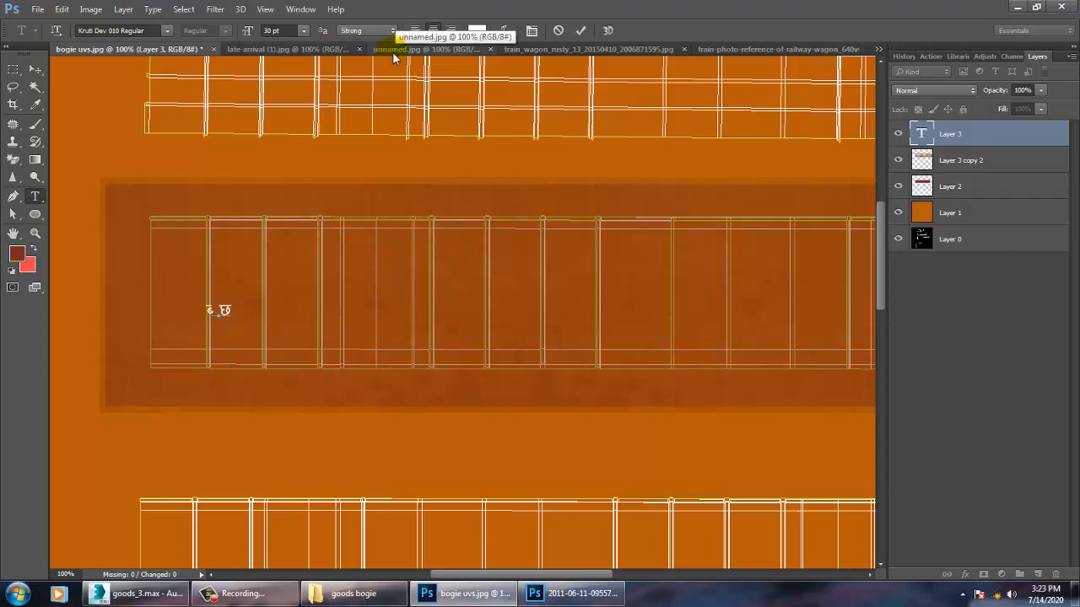
{"action": "left_click", "coordinate": [167, 31]}
{"action": "scroll", "coordinate": [273, 173], "scroll_direction": "up", "scroll_amount": 3}
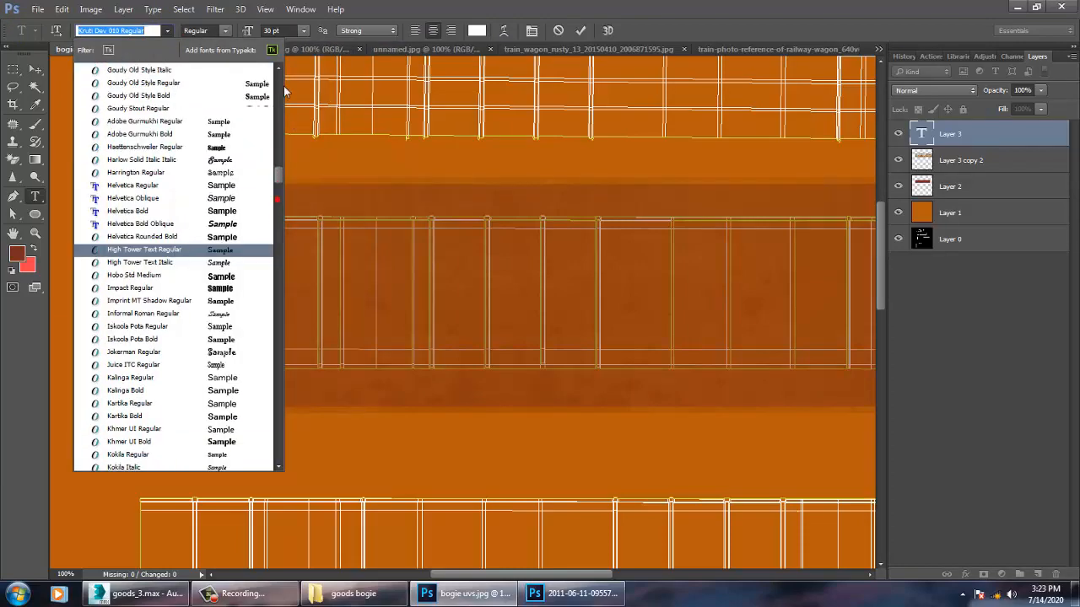
{"action": "scroll", "coordinate": [281, 84], "scroll_direction": "up", "scroll_amount": 10}
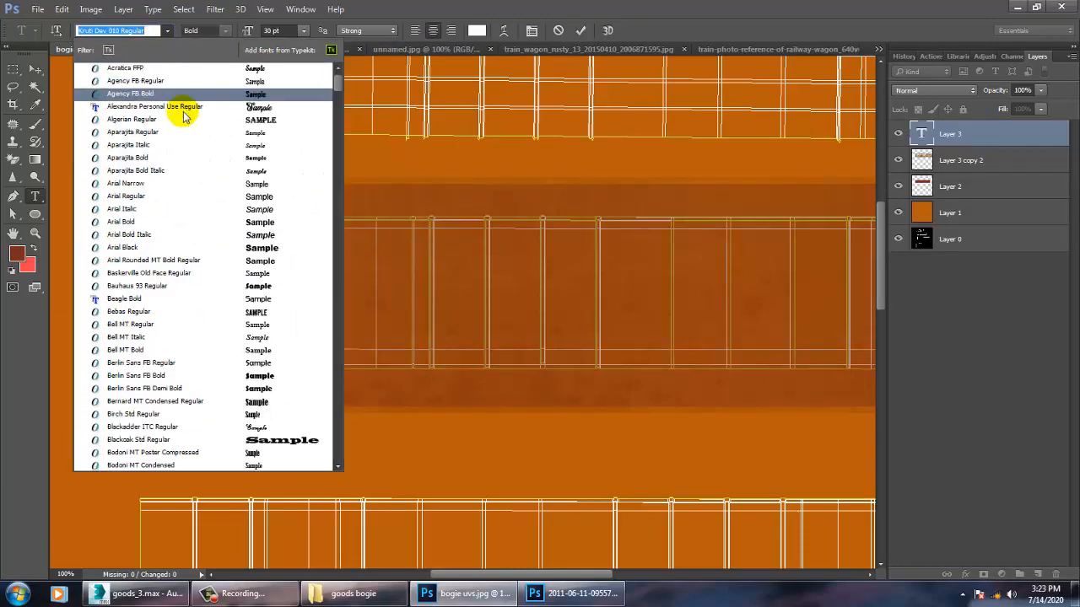
{"action": "left_click", "coordinate": [124, 222]}
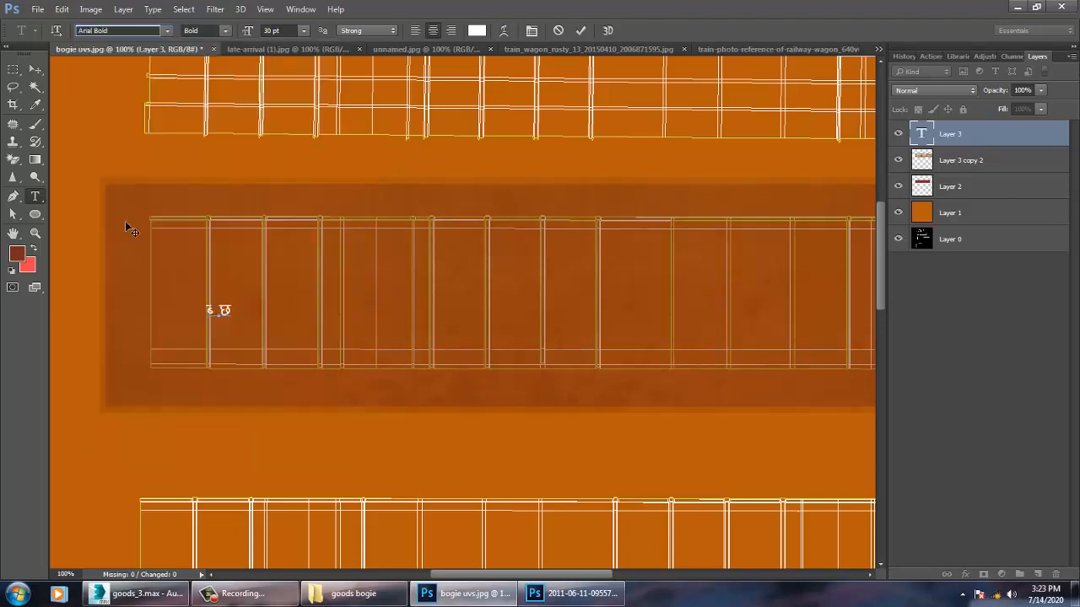
{"action": "key", "text": "ctrl+a"}
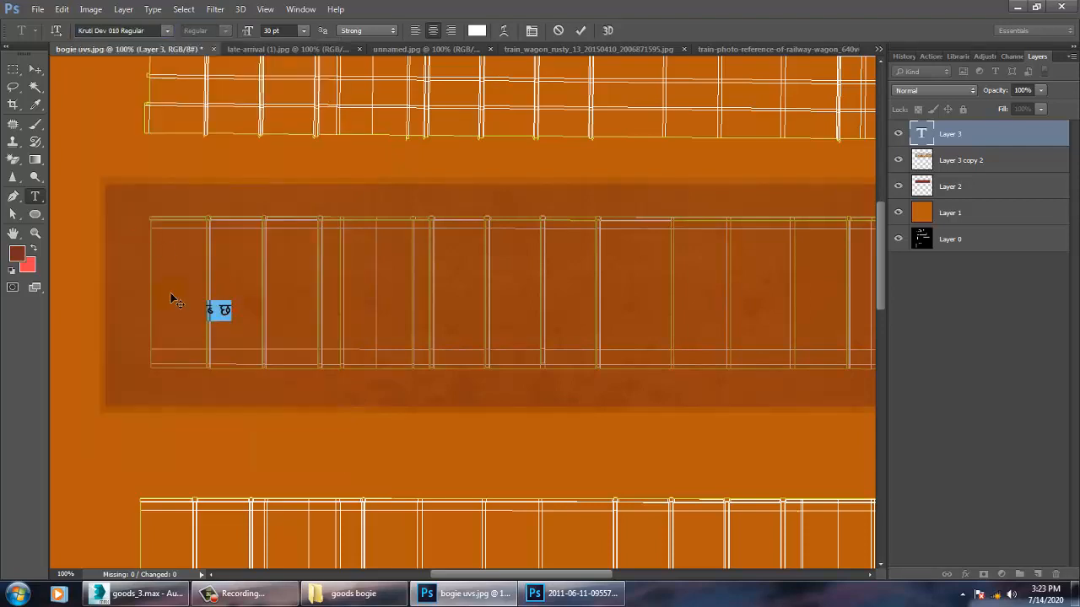
{"action": "type", "text": "BN"}
- Try to set the font of the CN text to Arial Bold without selecting its letters
{"action": "left_click", "coordinate": [145, 31]}
{"action": "type", "text": "aria"}
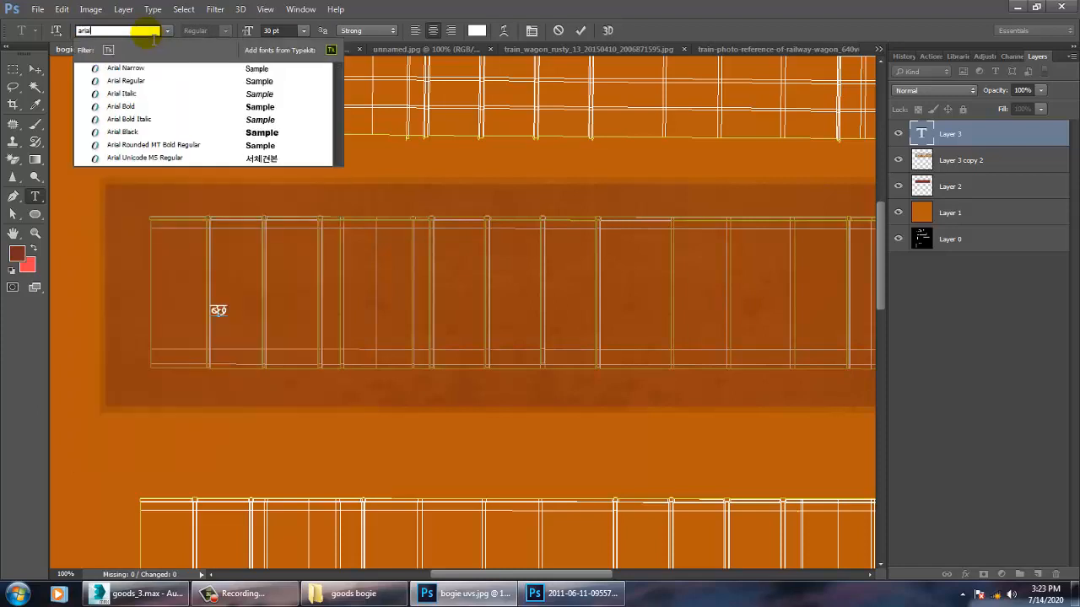
{"action": "key", "text": "Down"}
{"action": "key", "text": "Down"}
{"action": "key", "text": "Down"}
{"action": "key", "text": "Down"}
{"action": "key", "text": "Return"}
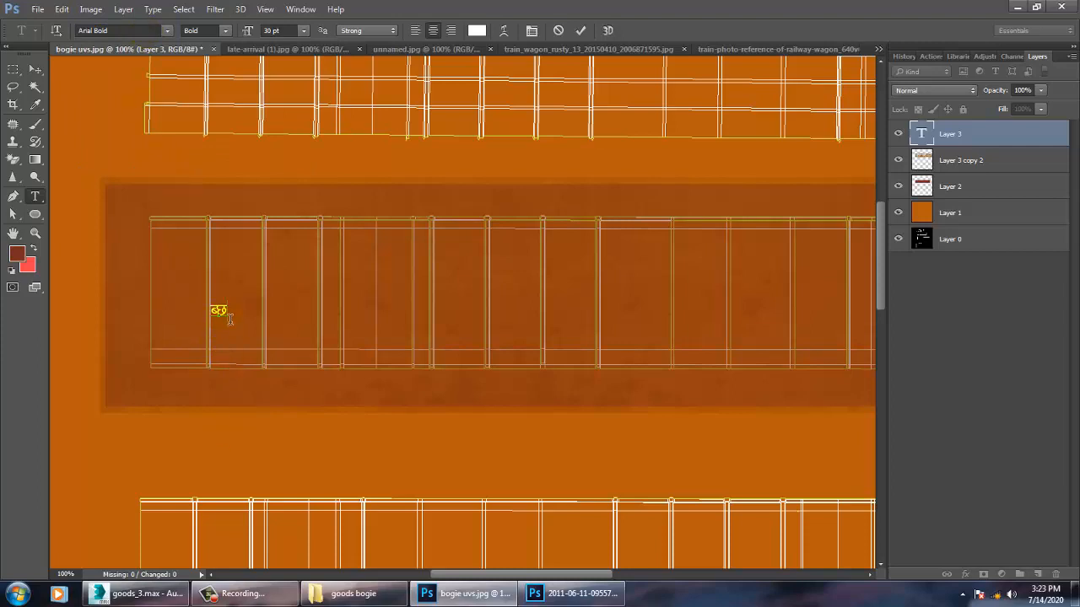
- Select the CN letters and set their font to Arial Bold
{"action": "left_click_drag", "start_coordinate": [229, 319], "coordinate": [184, 309]}
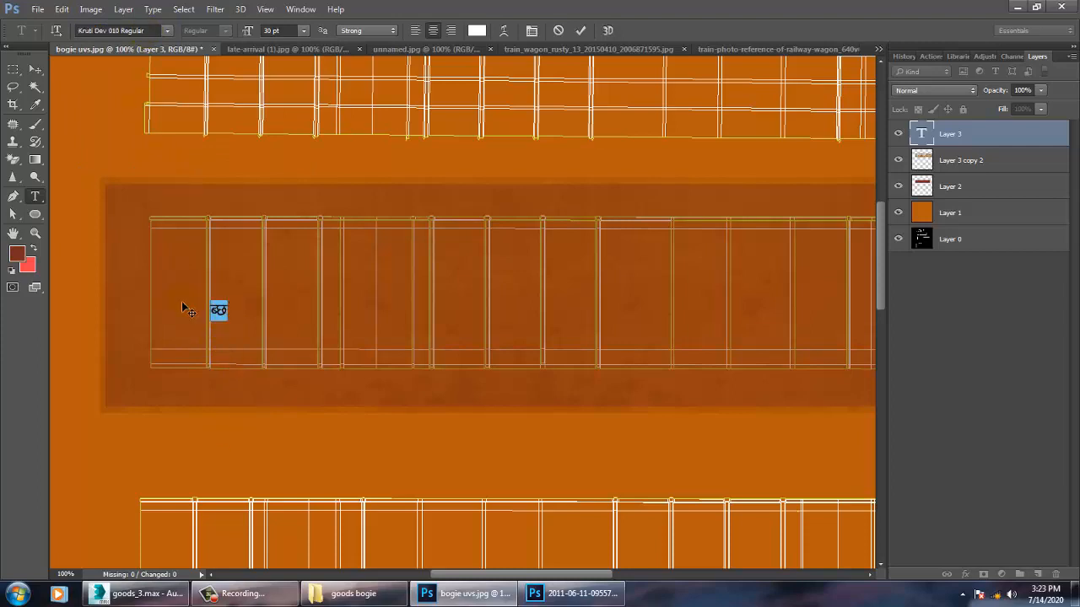
{"action": "left_click", "coordinate": [161, 31]}
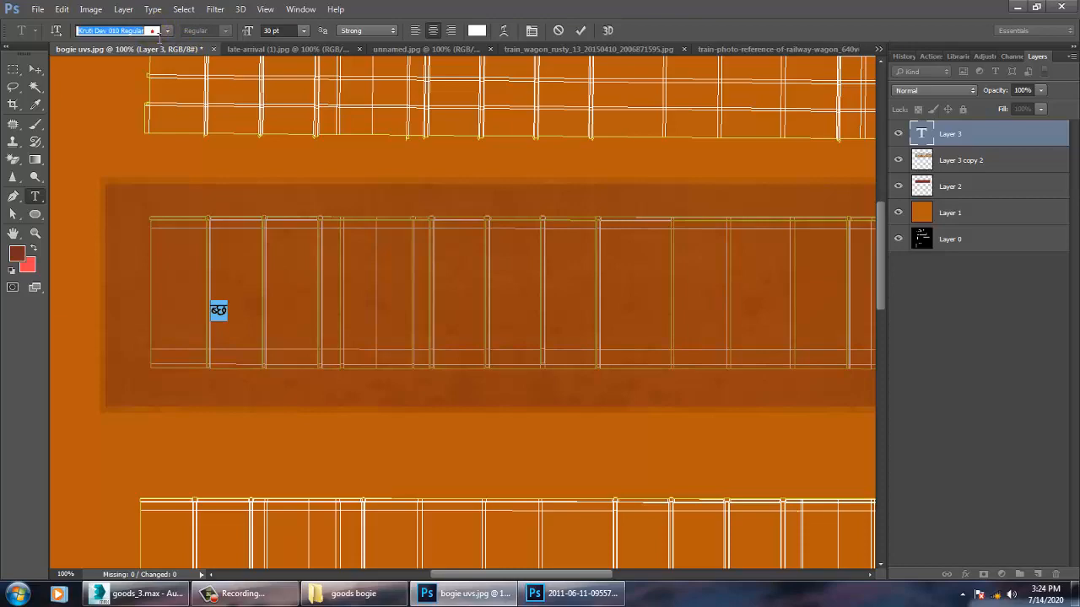
{"action": "type", "text": "ar"}
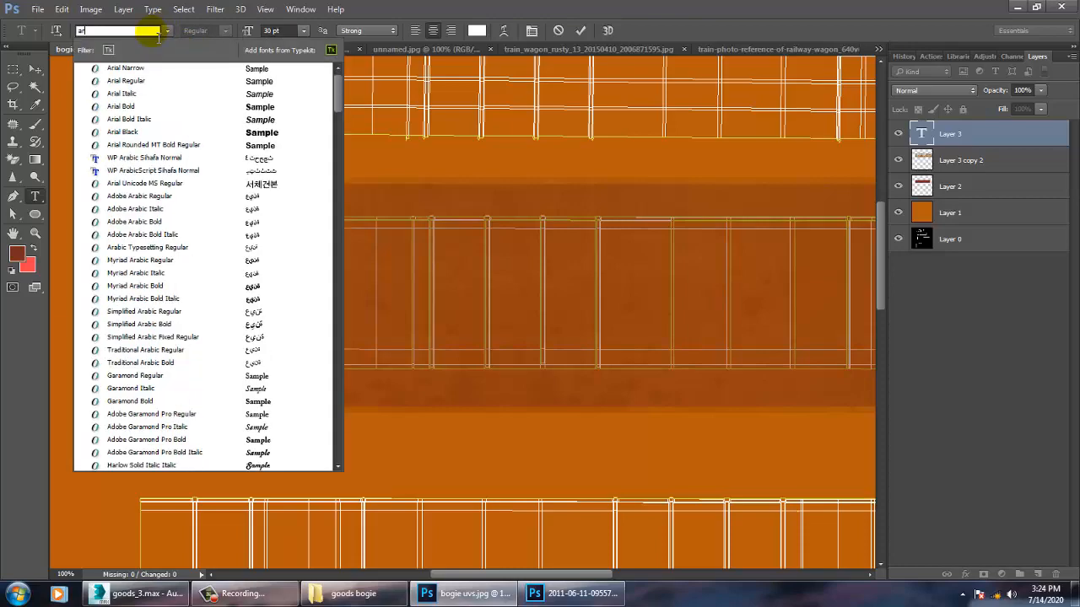
{"action": "scroll", "coordinate": [159, 37], "scroll_direction": "down", "scroll_amount": 3}
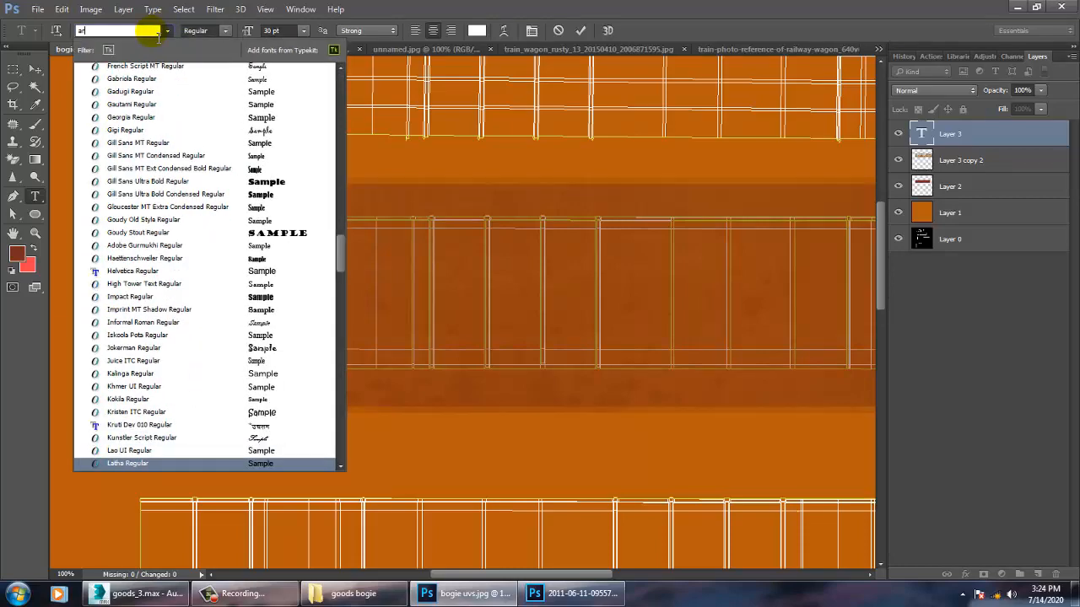
{"action": "type", "text": "ial"}
{"action": "scroll", "coordinate": [158, 38], "scroll_direction": "down", "scroll_amount": 4}
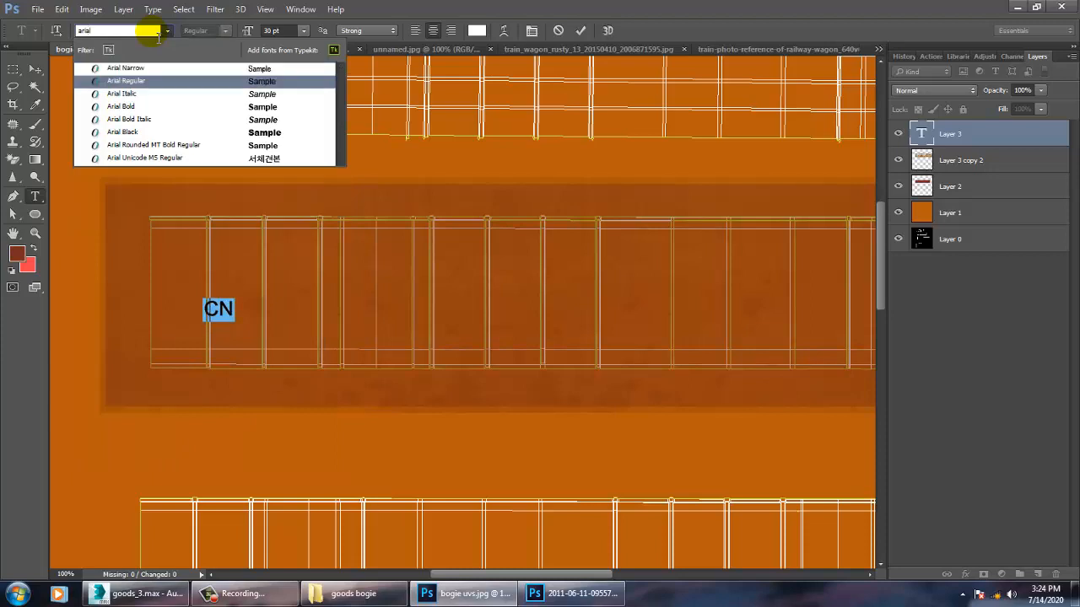
{"action": "key", "text": "Return"}
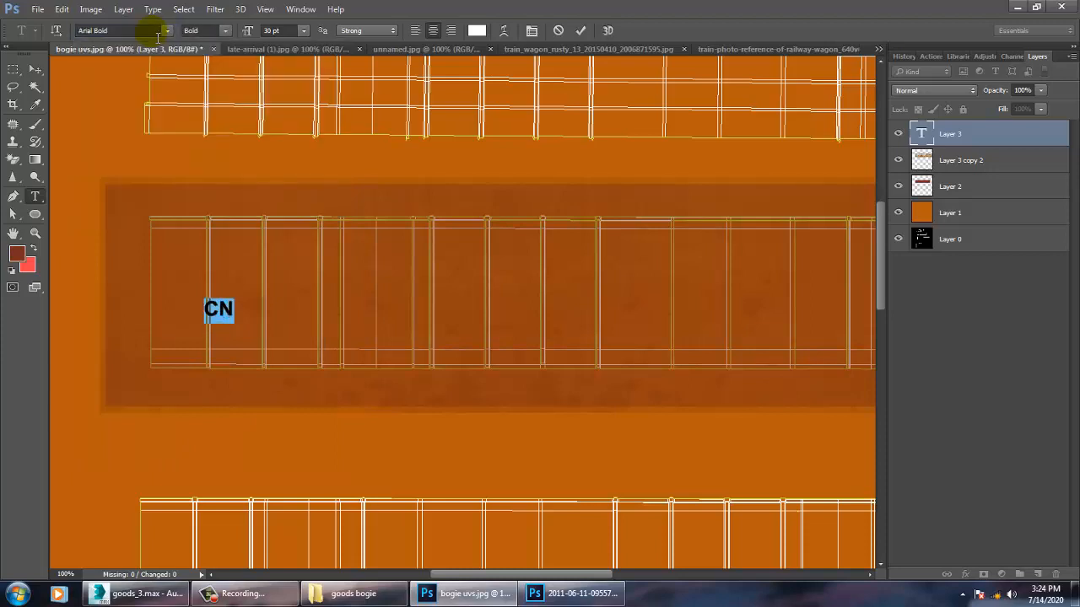
- Check the wagon number in the train_wagon_rusty_13 photo and extend the text in bogie uvs to CN 412170
{"action": "left_click", "coordinate": [431, 50]}
{"action": "left_click", "coordinate": [566, 50]}
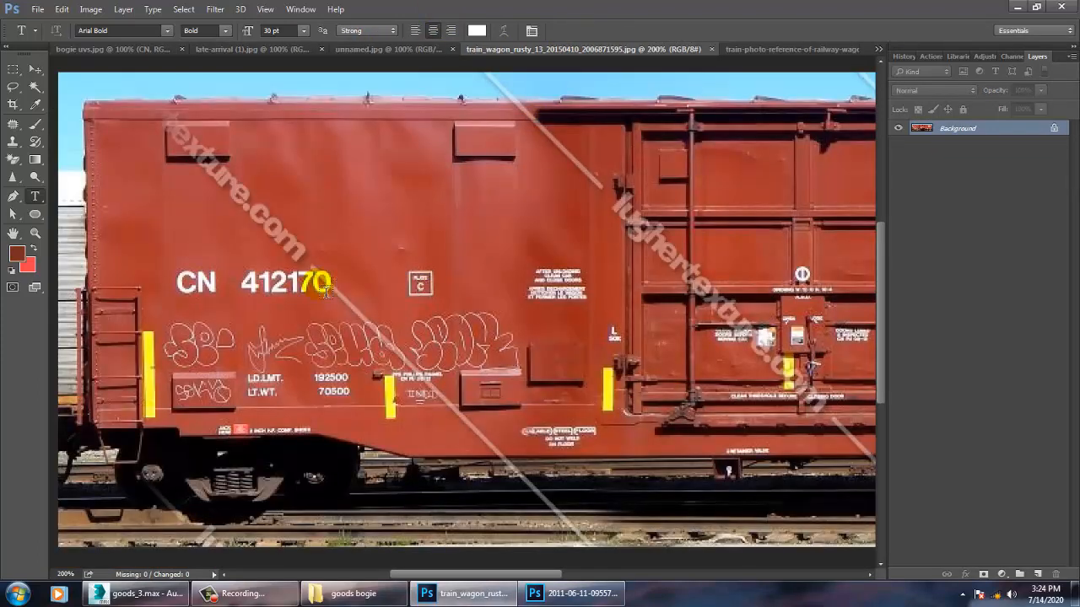
{"action": "left_click", "coordinate": [233, 52]}
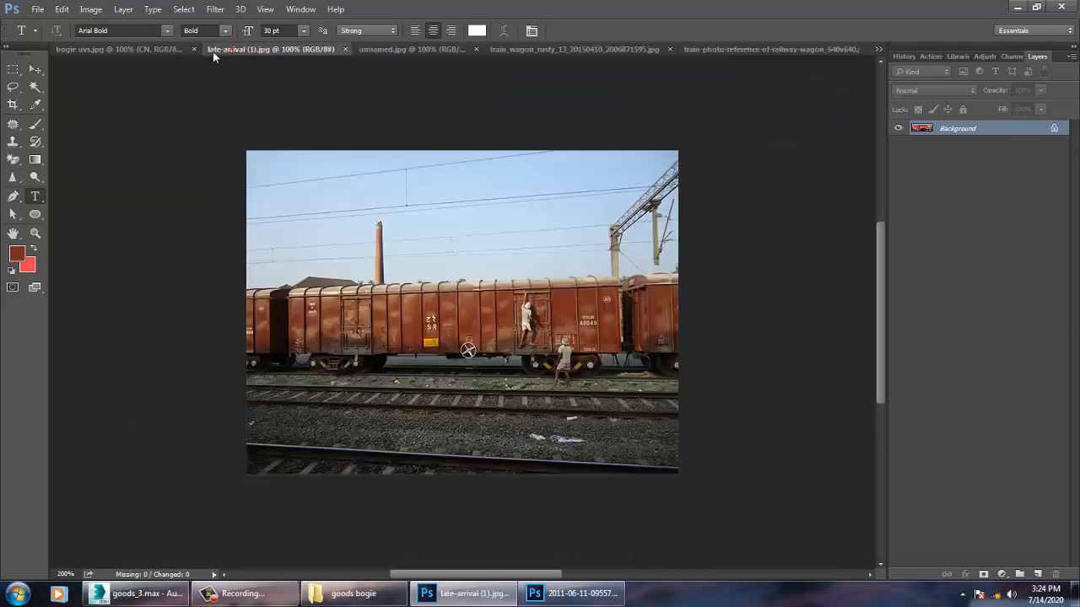
{"action": "left_click", "coordinate": [138, 49]}
{"action": "left_click_drag", "start_coordinate": [253, 323], "coordinate": [284, 342]}
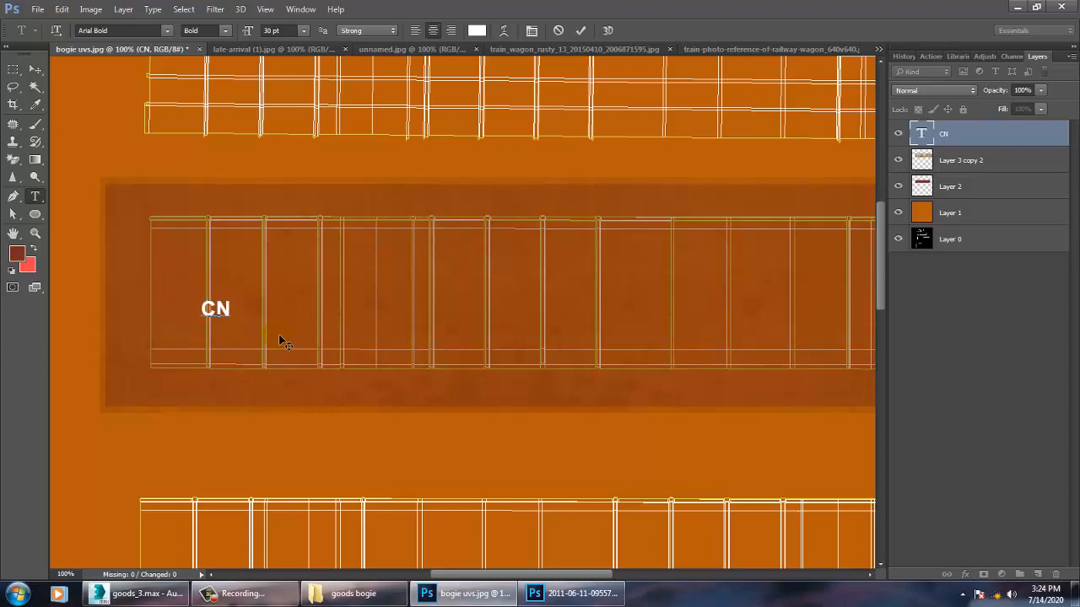
{"action": "type", "text": "412170"}
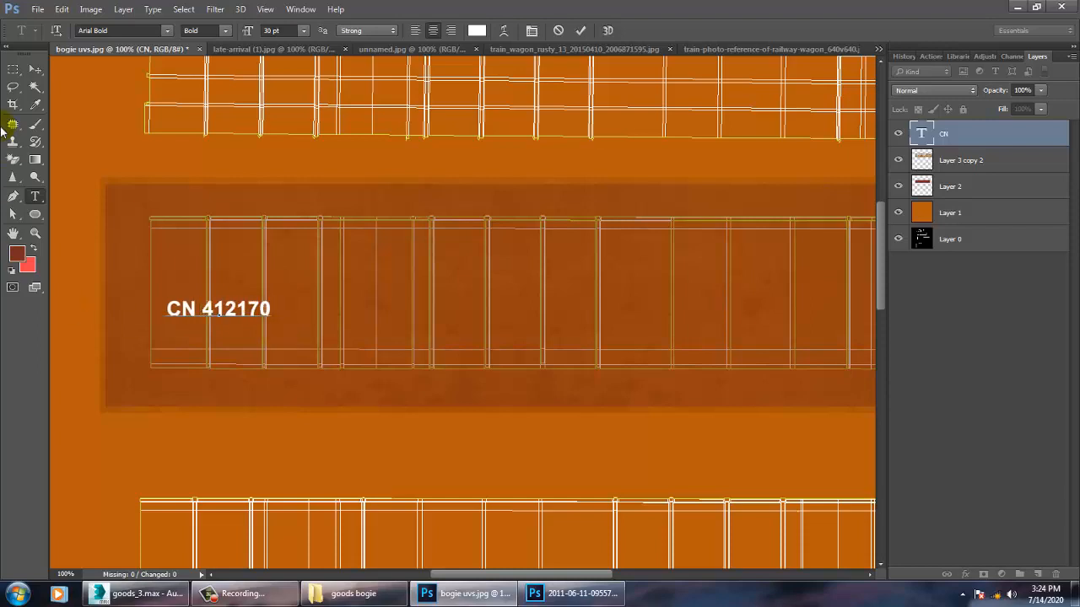
- Scale the CN 412170 text to about 58% and move it to the lower part of the wide panel near the wagon side's middle
{"action": "left_click", "coordinate": [36, 69]}
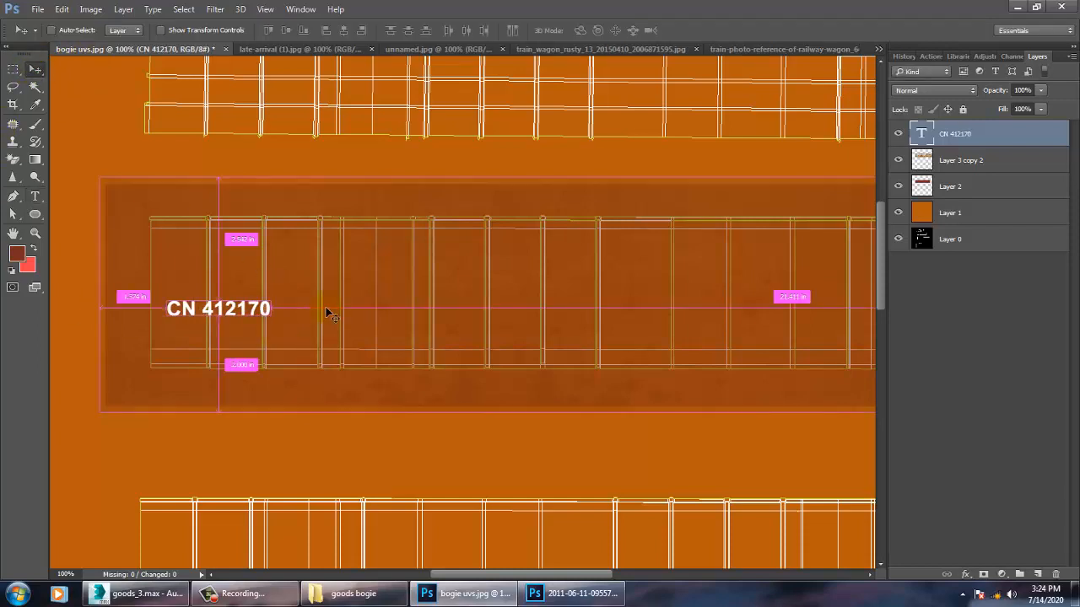
{"action": "key", "text": "ctrl+t"}
{"action": "left_click_drag", "start_coordinate": [272, 320], "coordinate": [651, 337]}
{"action": "key", "text": "Left"}
{"action": "key", "text": "Left"}
{"action": "key", "text": "Left"}
{"action": "key", "text": "Left"}
{"action": "key", "text": "Left"}
{"action": "key", "text": "Left"}
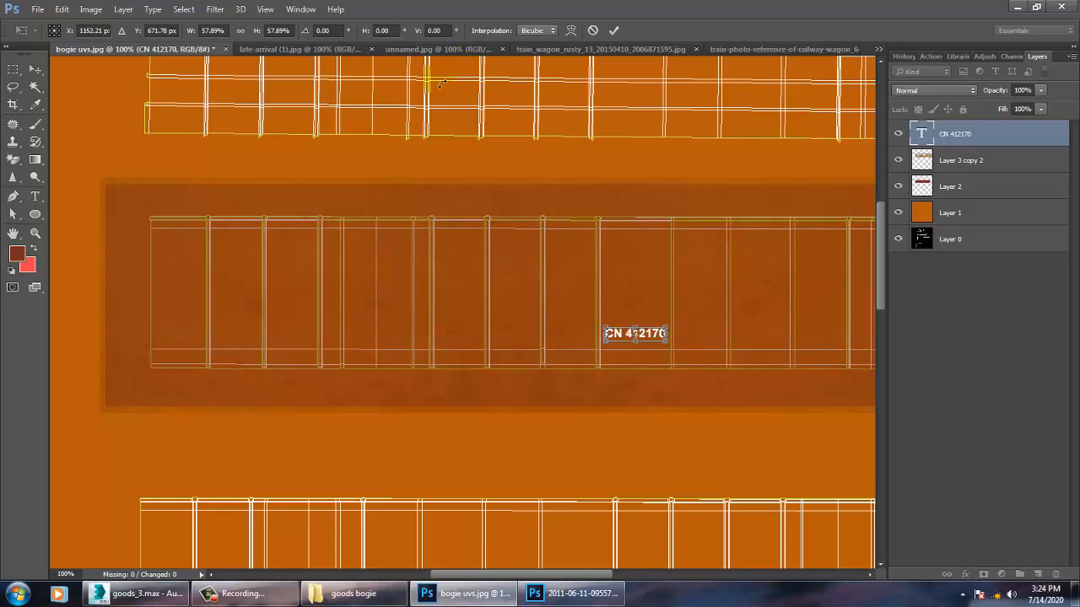
{"action": "key", "text": "Return"}
- Examine the lettering and markings in the train_wagon_rusty_13, unnamed and late-arrival photos, and return to the bogie uvs document
{"action": "left_click", "coordinate": [613, 48]}
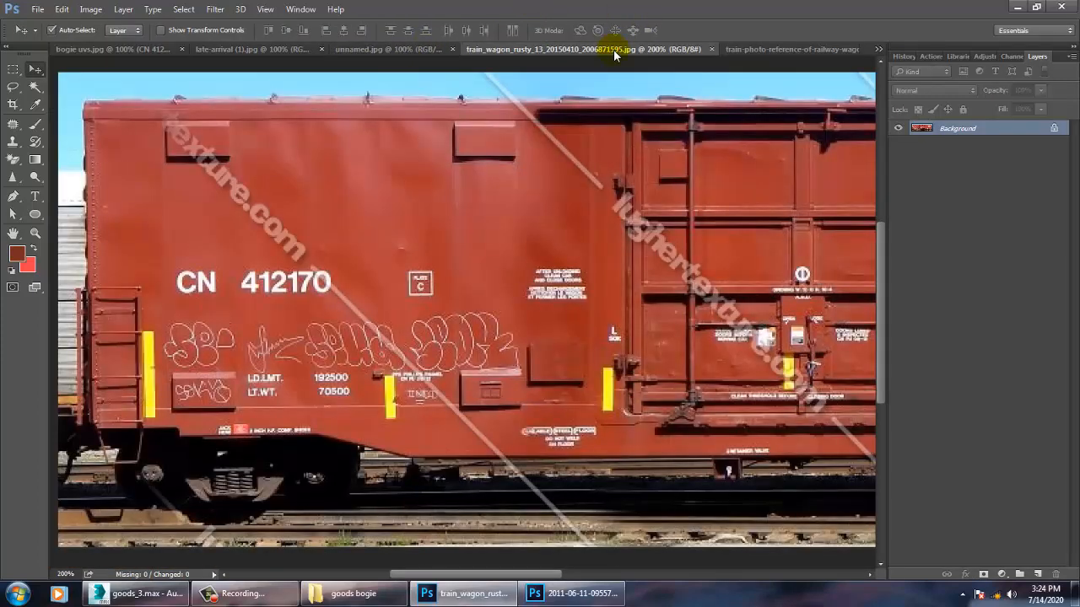
{"action": "left_click", "coordinate": [408, 48]}
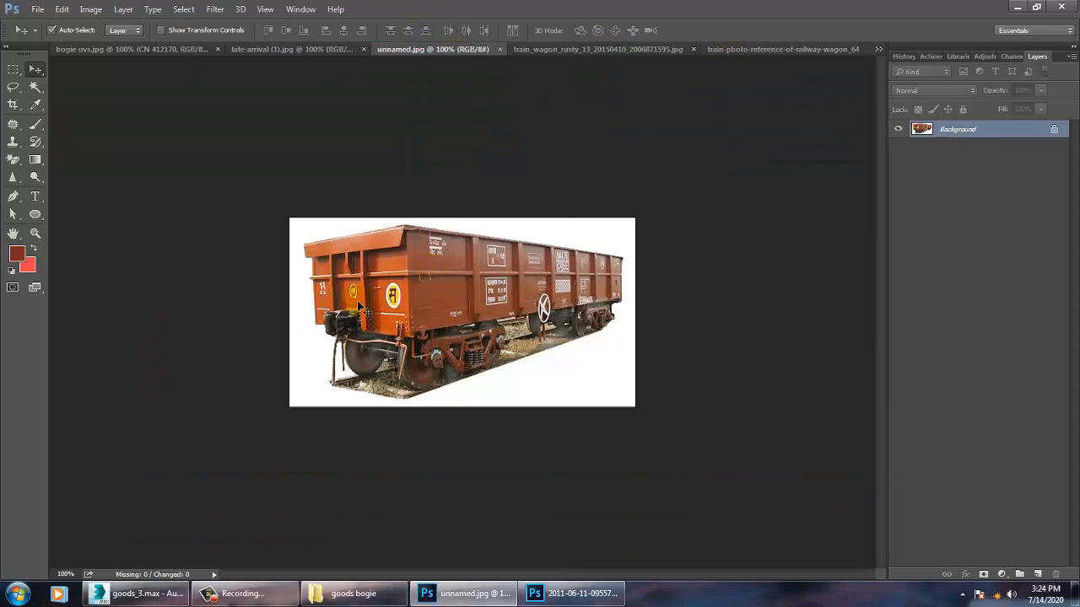
{"action": "key", "text": "ctrl+plus"}
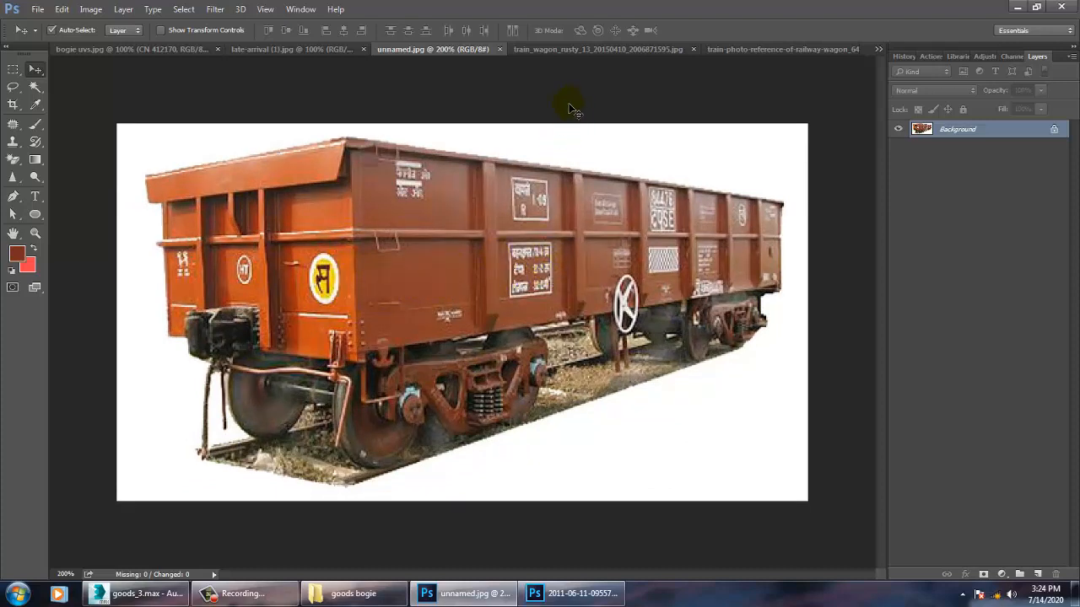
{"action": "left_click", "coordinate": [270, 49]}
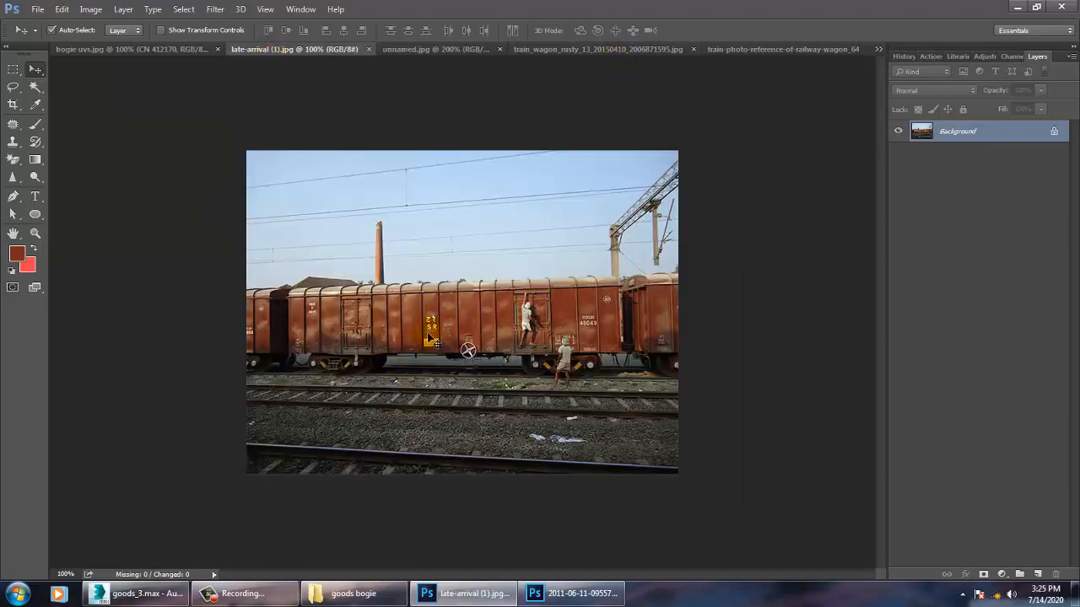
{"action": "key", "text": "ctrl+plus"}
{"action": "key", "text": "ctrl+plus"}
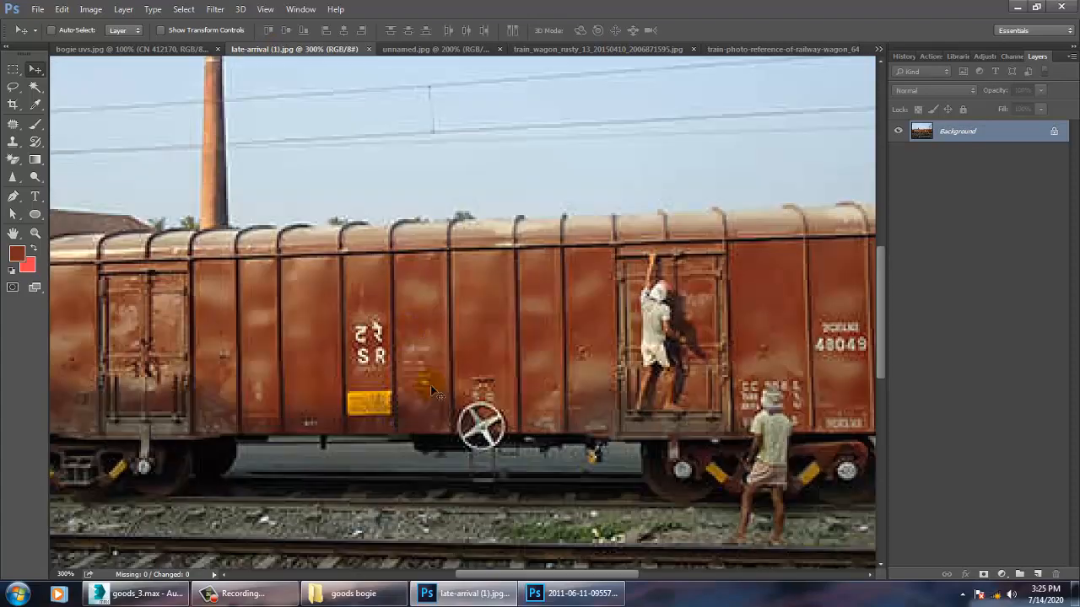
{"action": "key", "text": "ctrl+minus"}
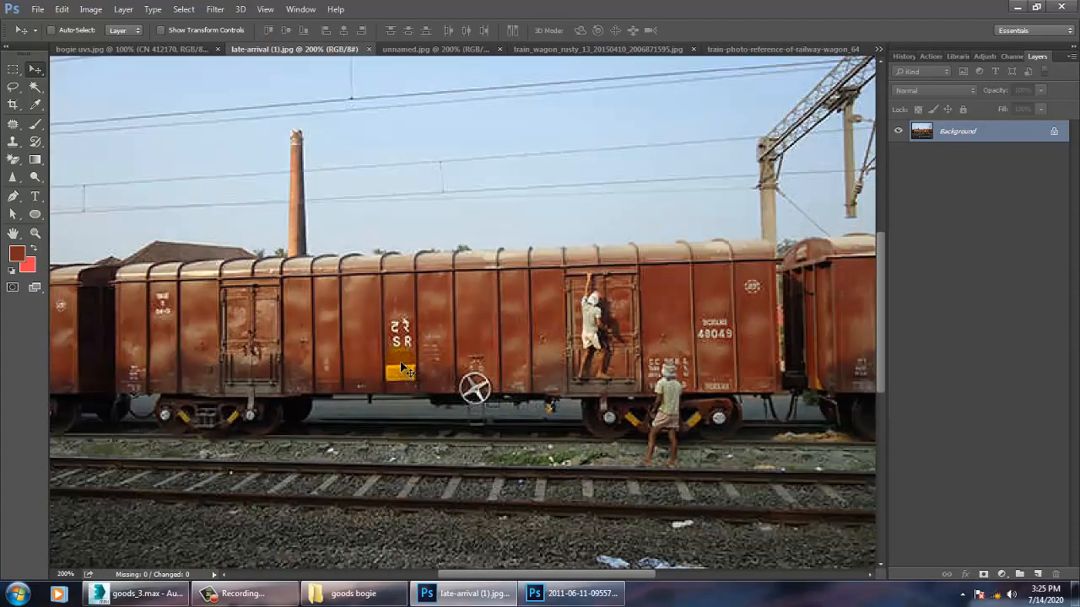
{"action": "key", "text": "ctrl+plus"}
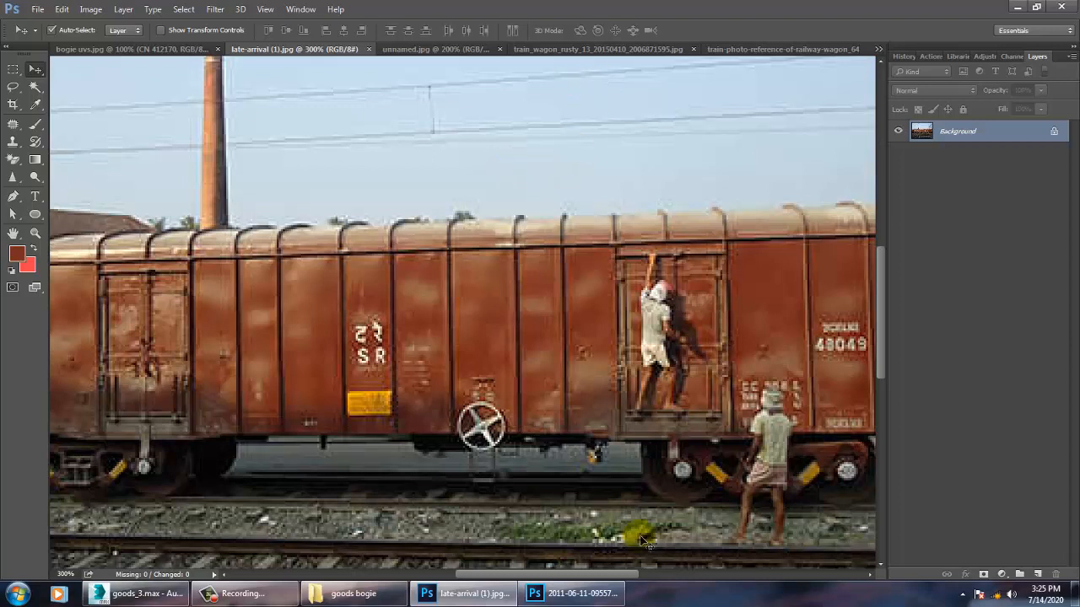
{"action": "left_click", "coordinate": [102, 51]}
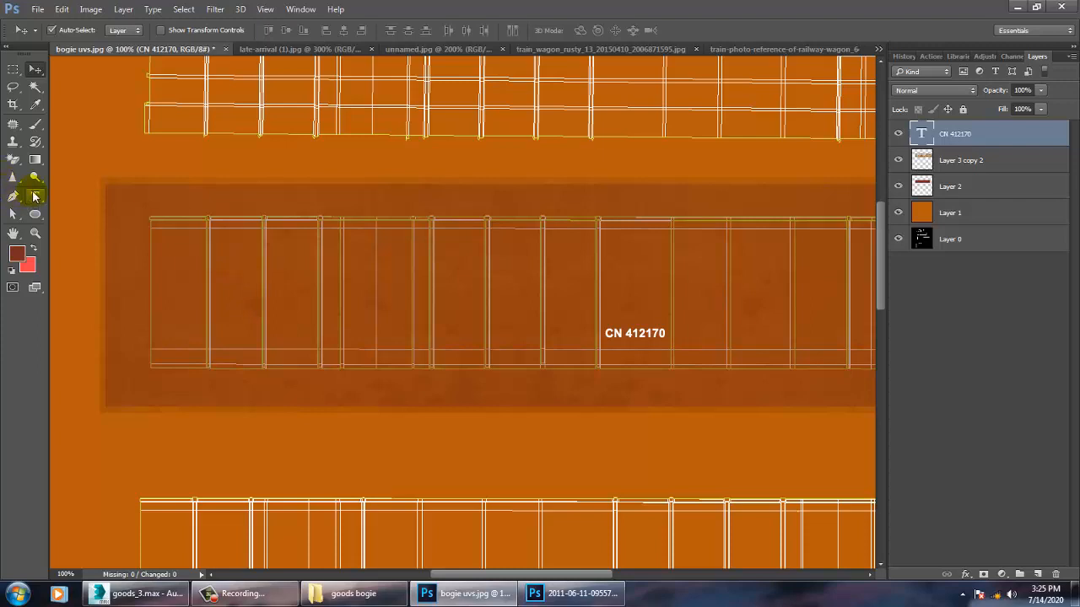
- Add the text S R in 30 pt Arial Bold and position it around mid-height in the wagon side's third panel
{"action": "left_click", "coordinate": [35, 195]}
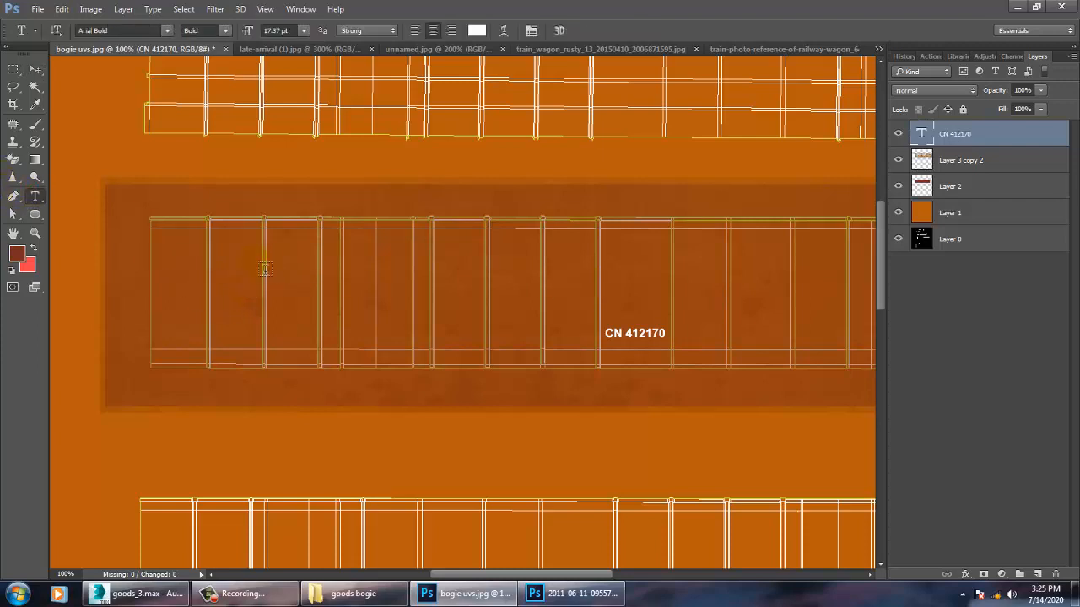
{"action": "left_click", "coordinate": [286, 269]}
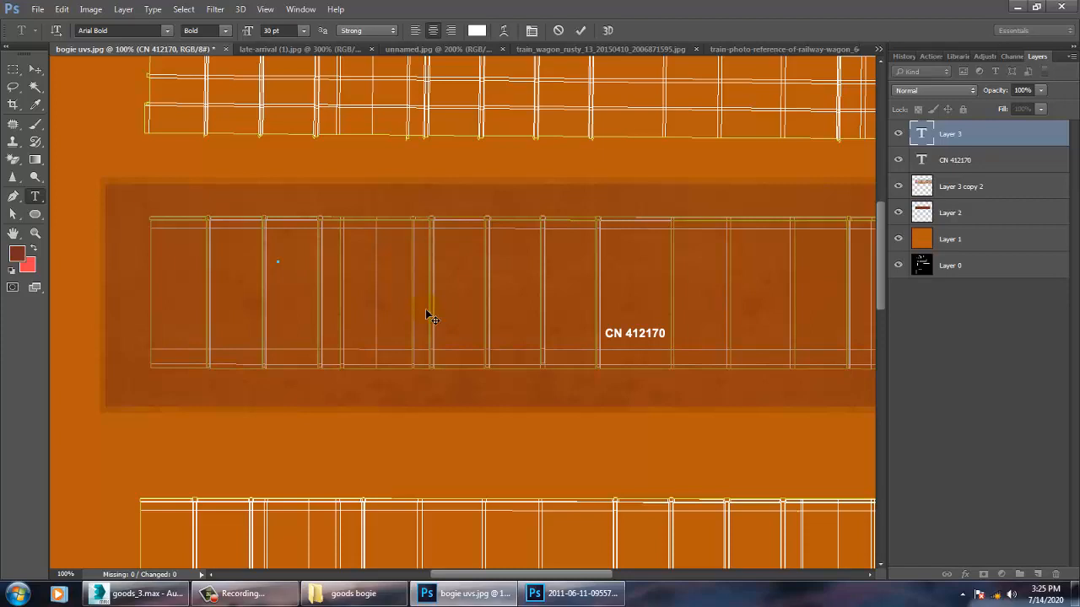
{"action": "type", "text": "S  R"}
{"action": "left_click", "coordinate": [38, 72]}
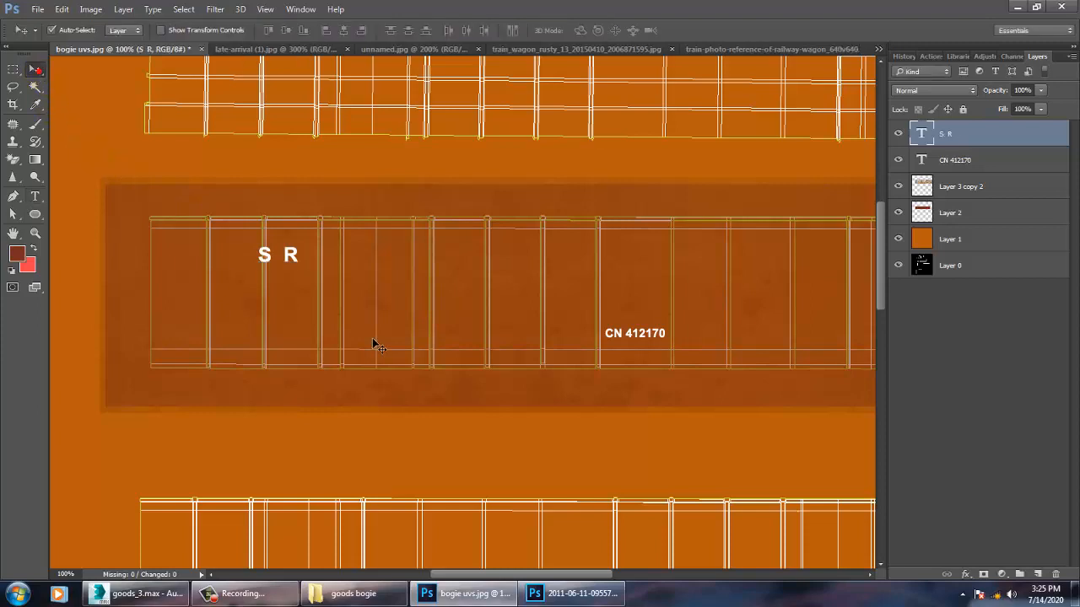
{"action": "left_click_drag", "start_coordinate": [292, 257], "coordinate": [309, 309]}
- Start a new text above S R in the wagon side's third panel and set its font to Kruti Dev 010 Regular
{"action": "left_click", "coordinate": [35, 197]}
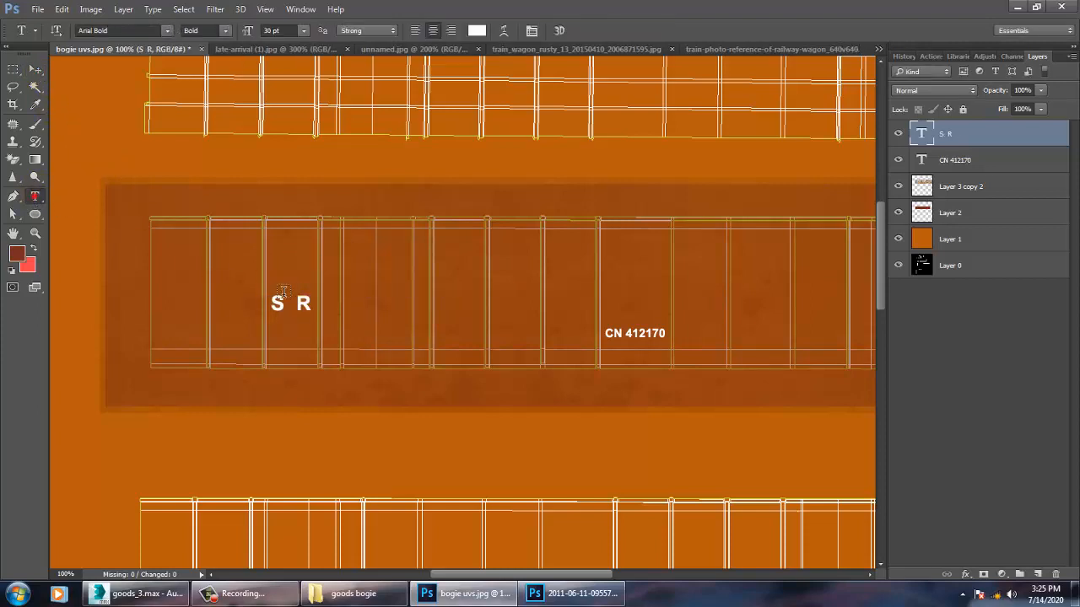
{"action": "left_click", "coordinate": [274, 267]}
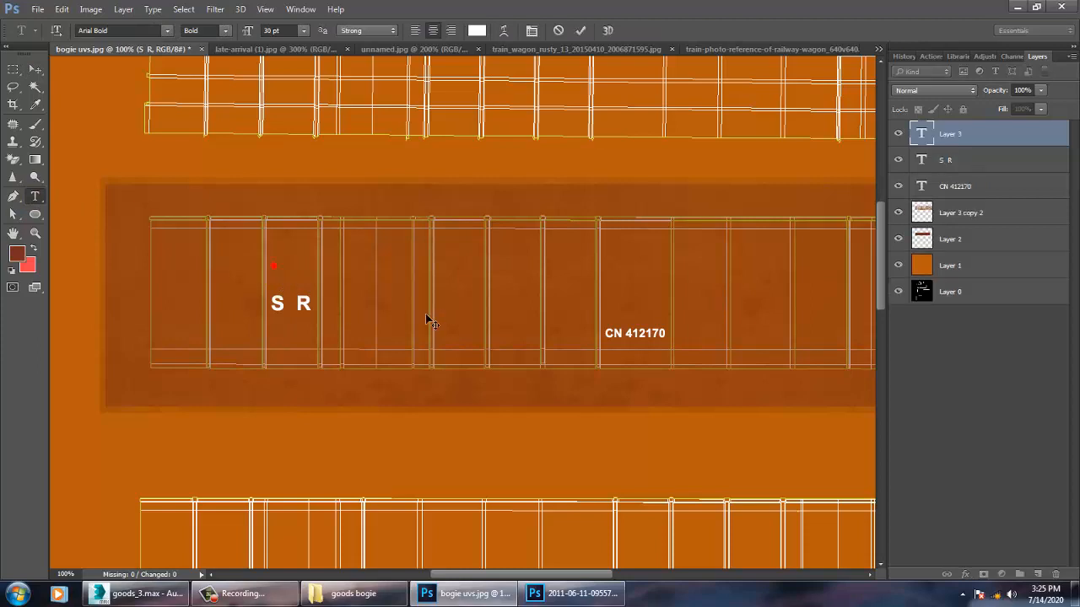
{"action": "left_click", "coordinate": [122, 31]}
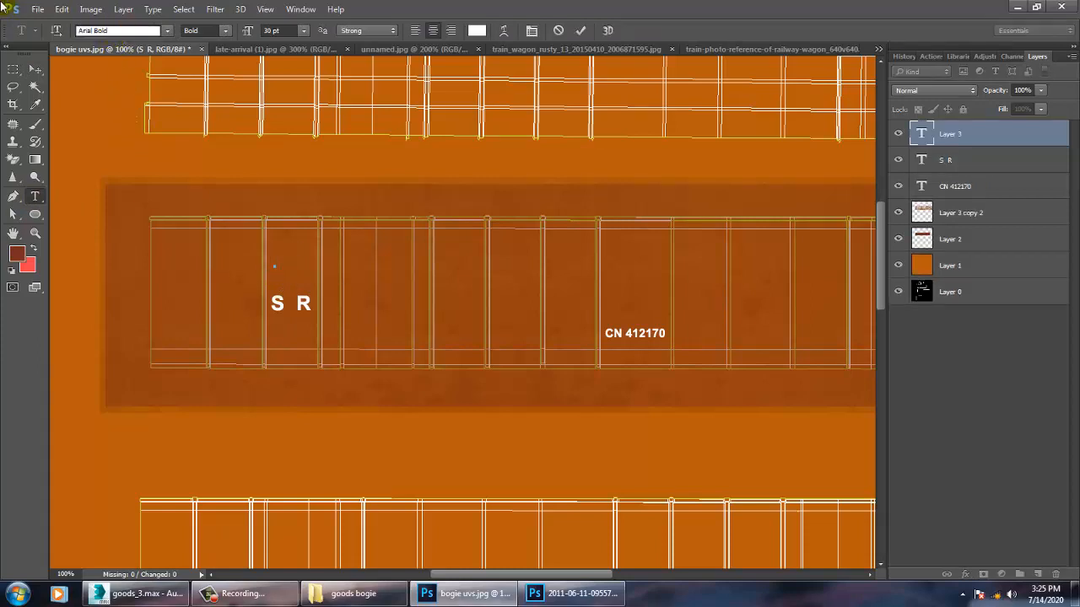
{"action": "left_click", "coordinate": [105, 31]}
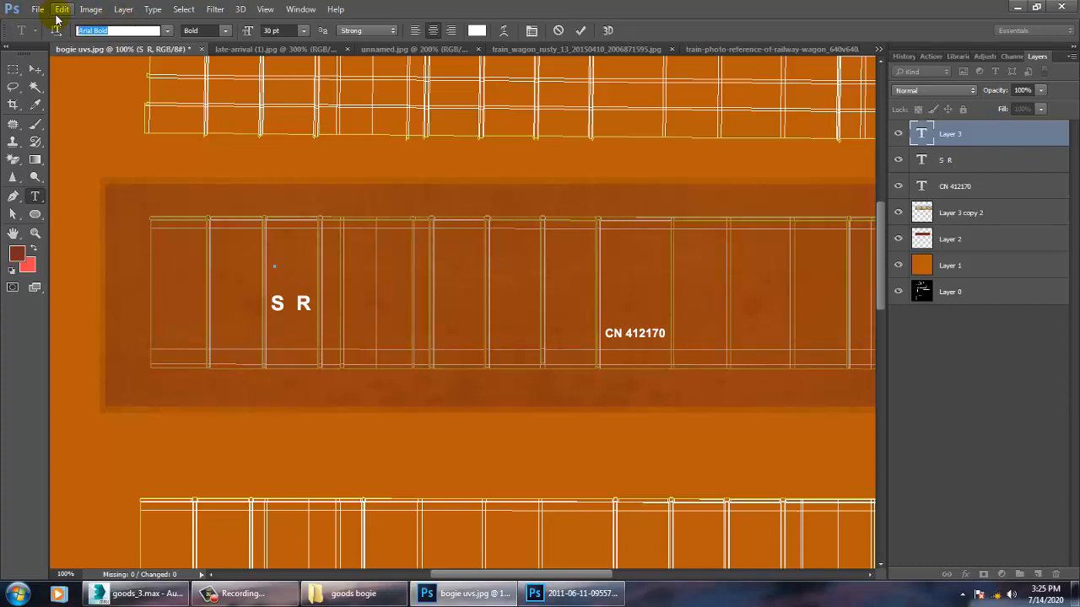
{"action": "type", "text": "kr"}
{"action": "key", "text": "BackSpace"}
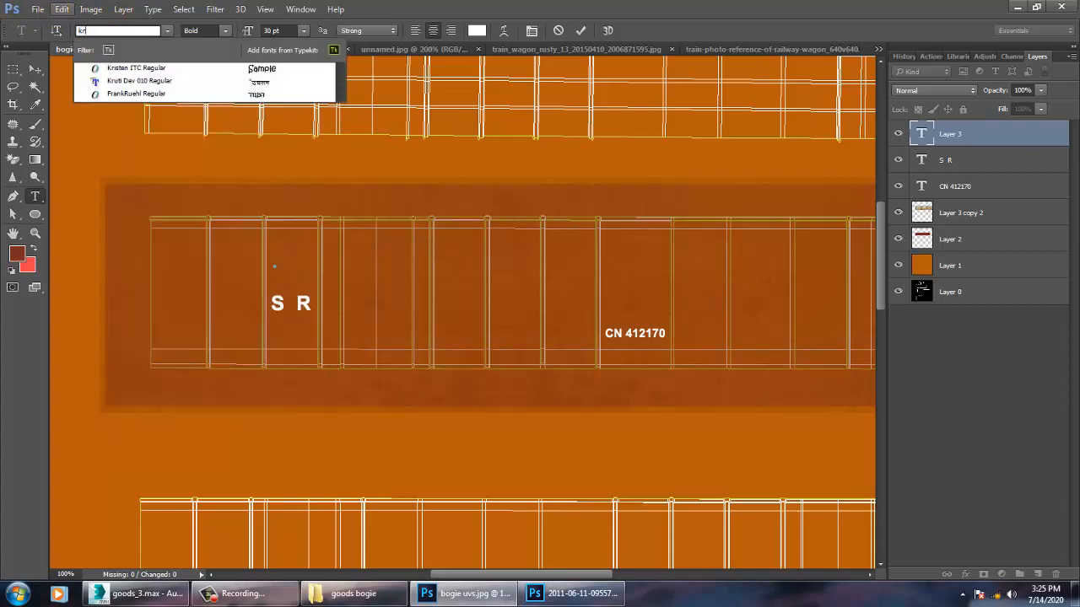
{"action": "left_click", "coordinate": [148, 80]}
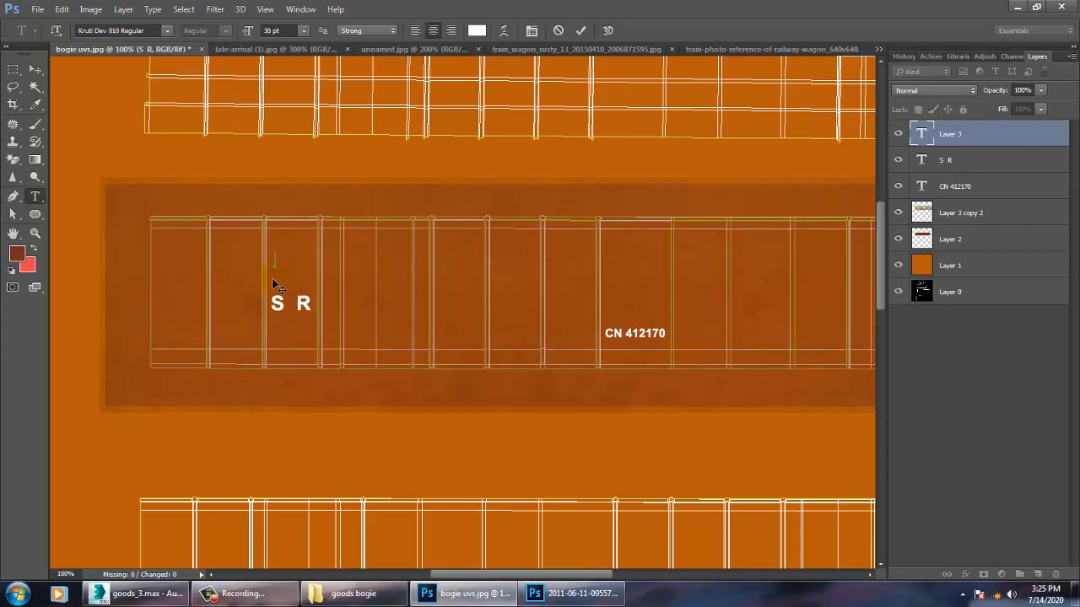
- Try the o and h characters in the new Kruti Dev text and erase them
{"action": "type", "text": "o"}
{"action": "key", "text": "BackSpace"}
{"action": "key", "text": "BackSpace"}
{"action": "type", "text": "h"}
{"action": "key", "text": "BackSpace"}
- Switch to Chrome, dismiss the page restore offer, maximize the window and load google.com
{"action": "left_click", "coordinate": [17, 594]}
{"action": "left_click", "coordinate": [95, 287]}
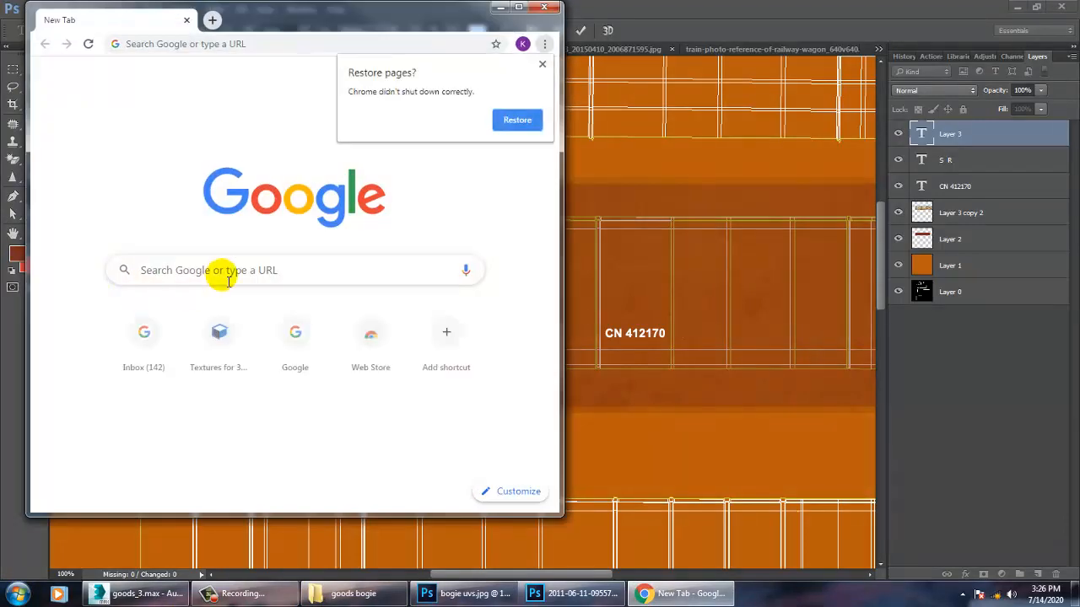
{"action": "left_click", "coordinate": [541, 67]}
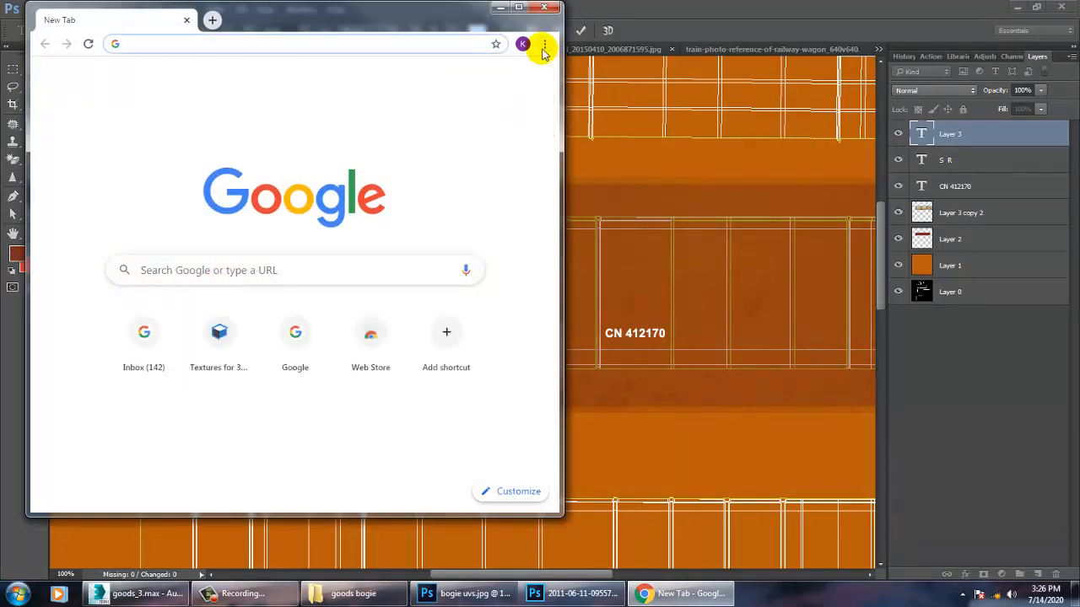
{"action": "left_click", "coordinate": [518, 7]}
{"action": "type", "text": "google.com"}
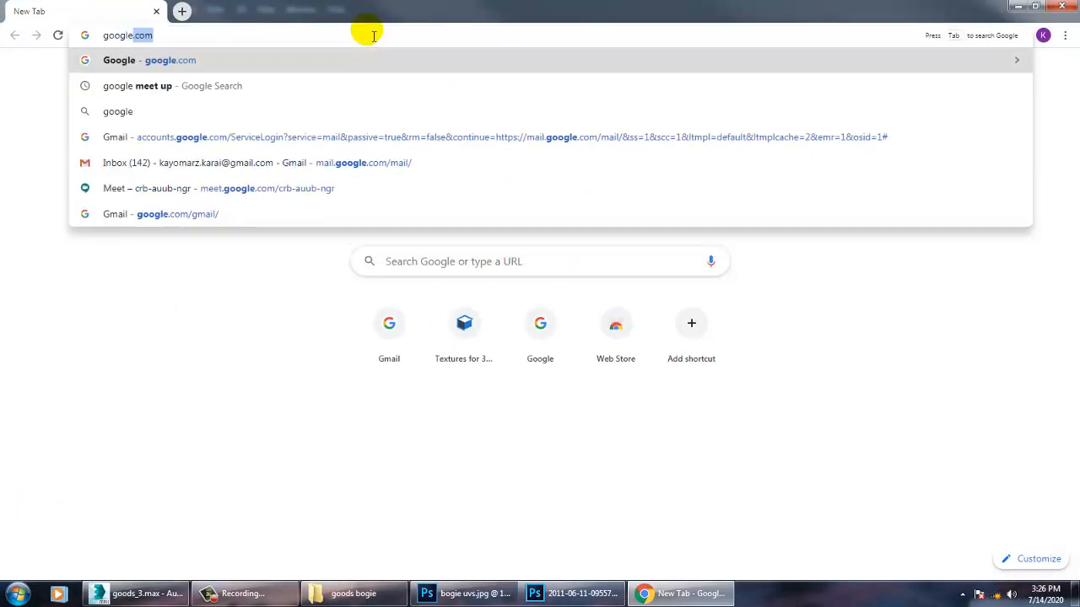
{"action": "key", "text": "Return"}
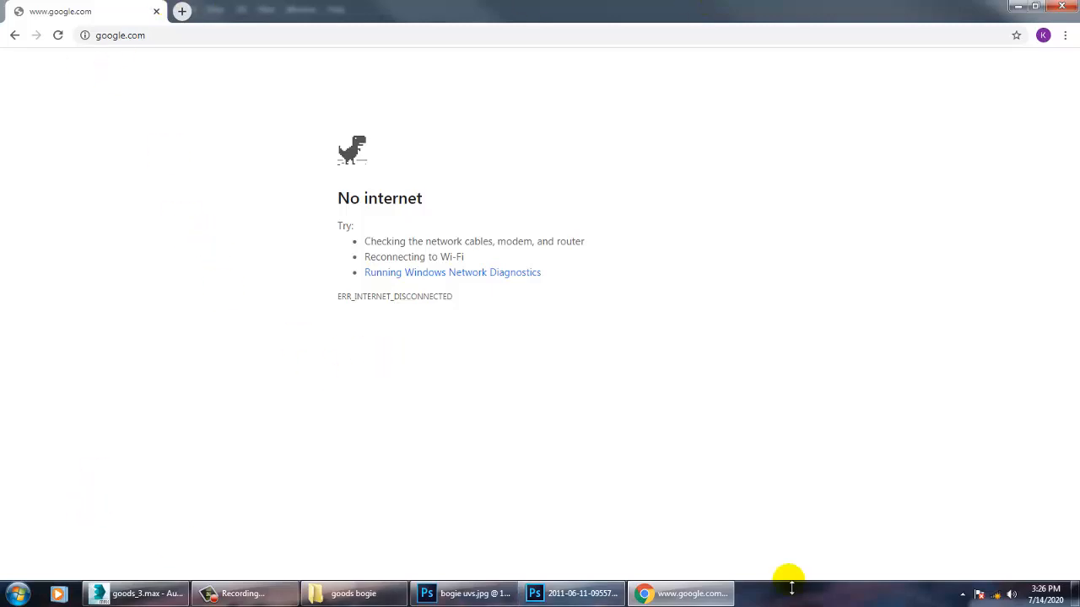
- Refresh the available wireless networks and get the computer online through the iPhone connection
{"action": "left_click", "coordinate": [997, 592]}
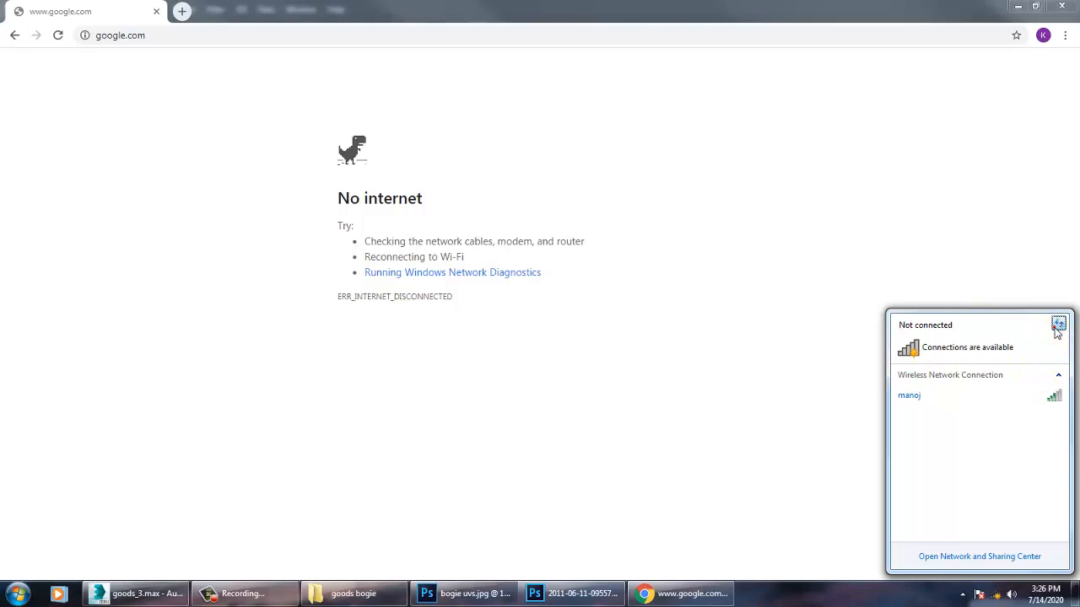
{"action": "left_click", "coordinate": [978, 254]}
{"action": "left_click", "coordinate": [1000, 596]}
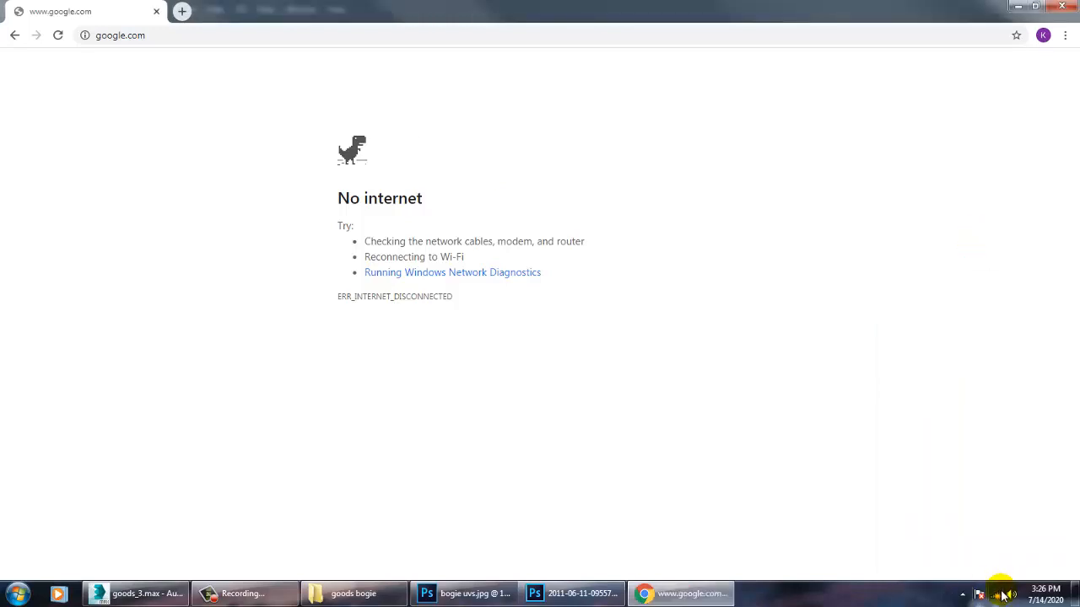
{"action": "left_click", "coordinate": [1043, 462]}
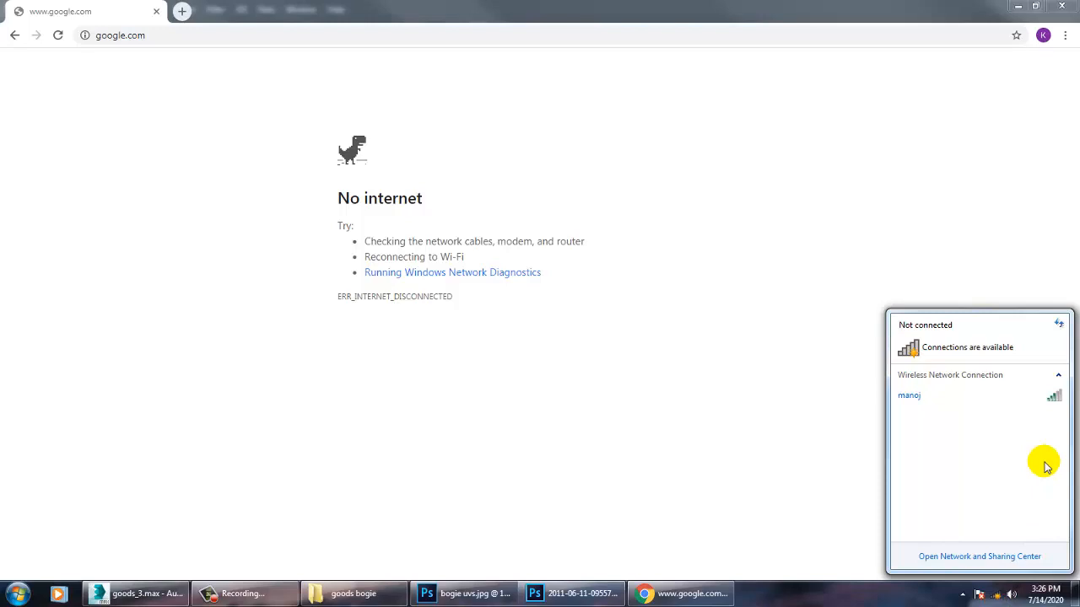
{"action": "left_click", "coordinate": [1059, 324]}
{"action": "left_click", "coordinate": [1047, 421]}
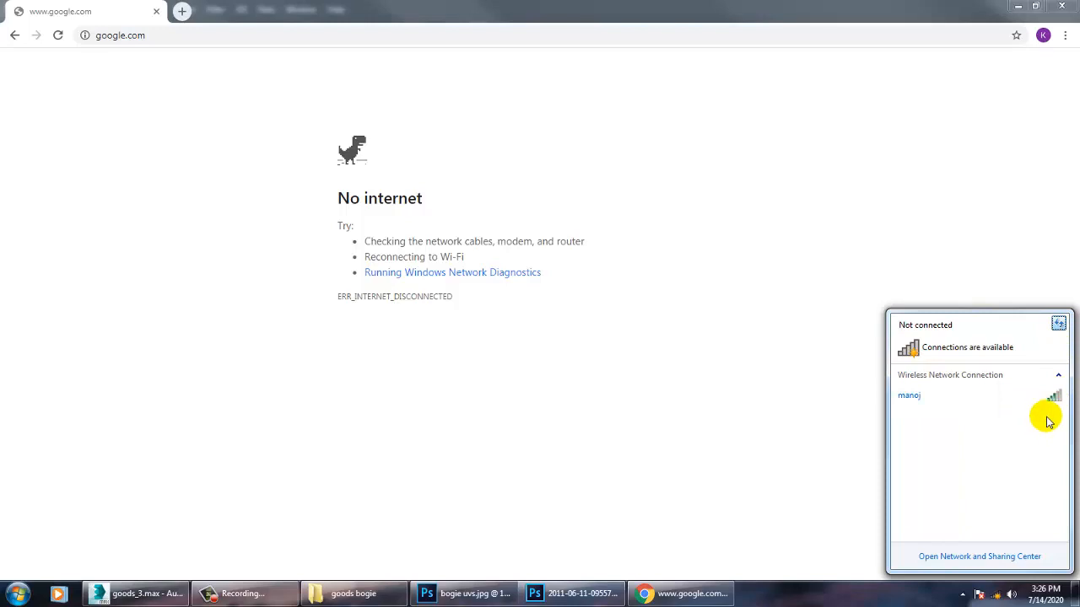
{"action": "left_click", "coordinate": [952, 268]}
{"action": "left_click", "coordinate": [1002, 593]}
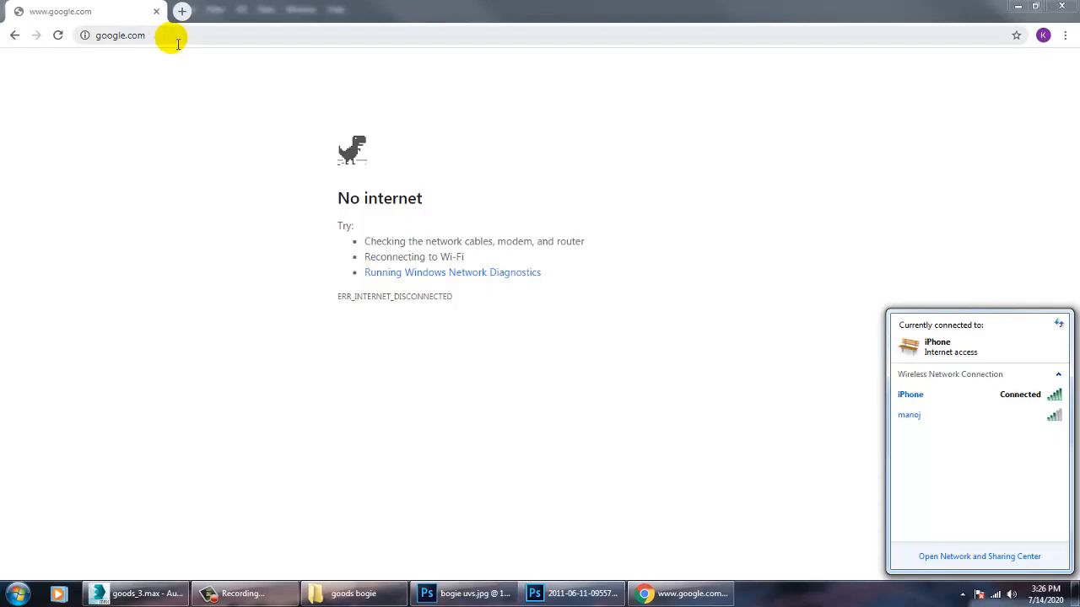
- Reload google.com and search for kruti dev font code
{"action": "left_click", "coordinate": [176, 43]}
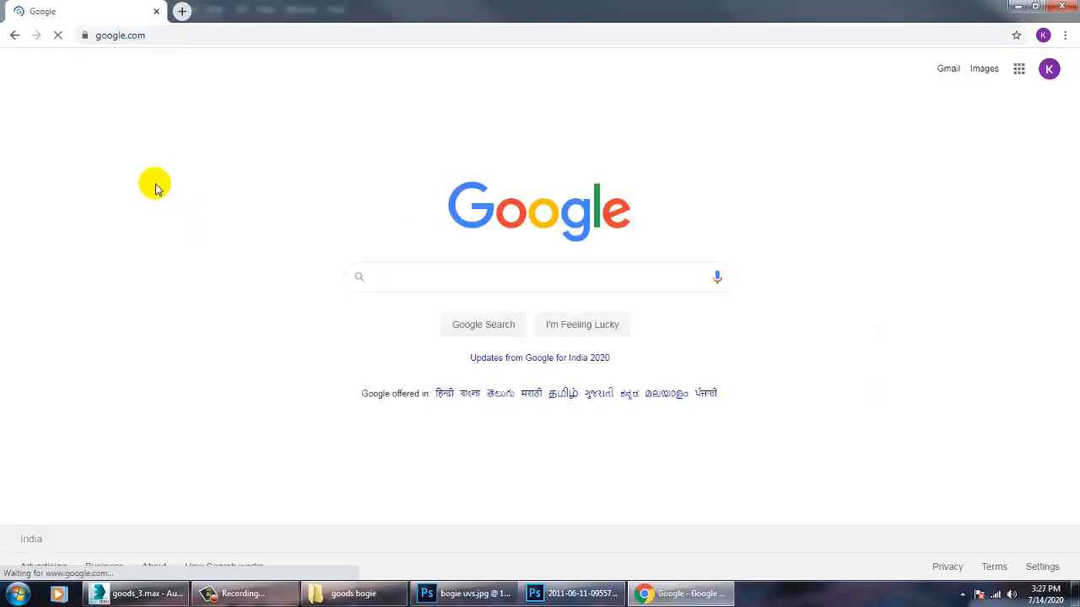
{"action": "type", "text": "kruti"}
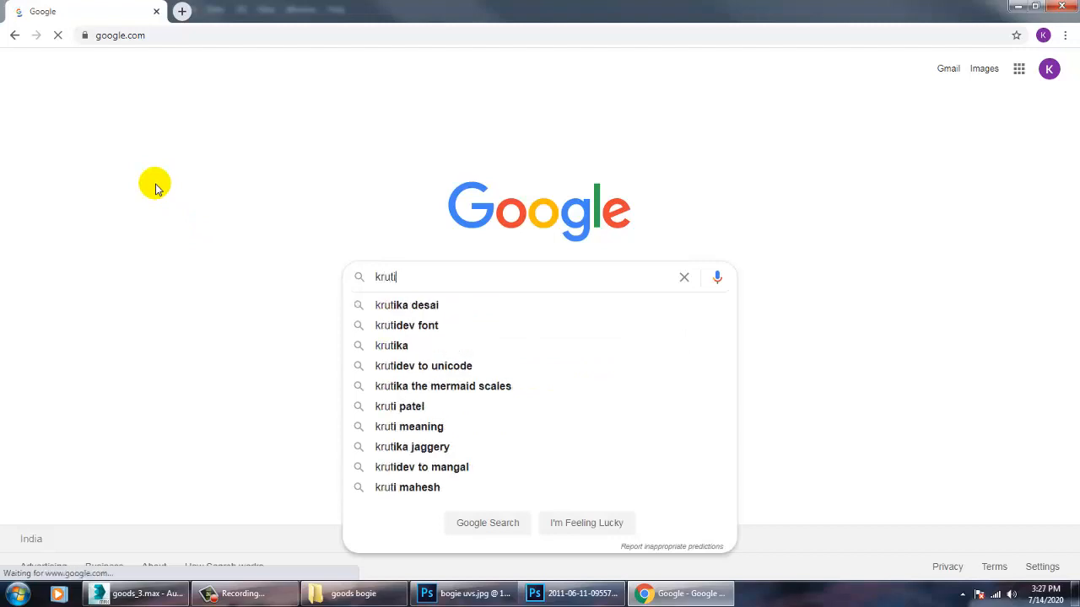
{"action": "type", "text": "dev fonts"}
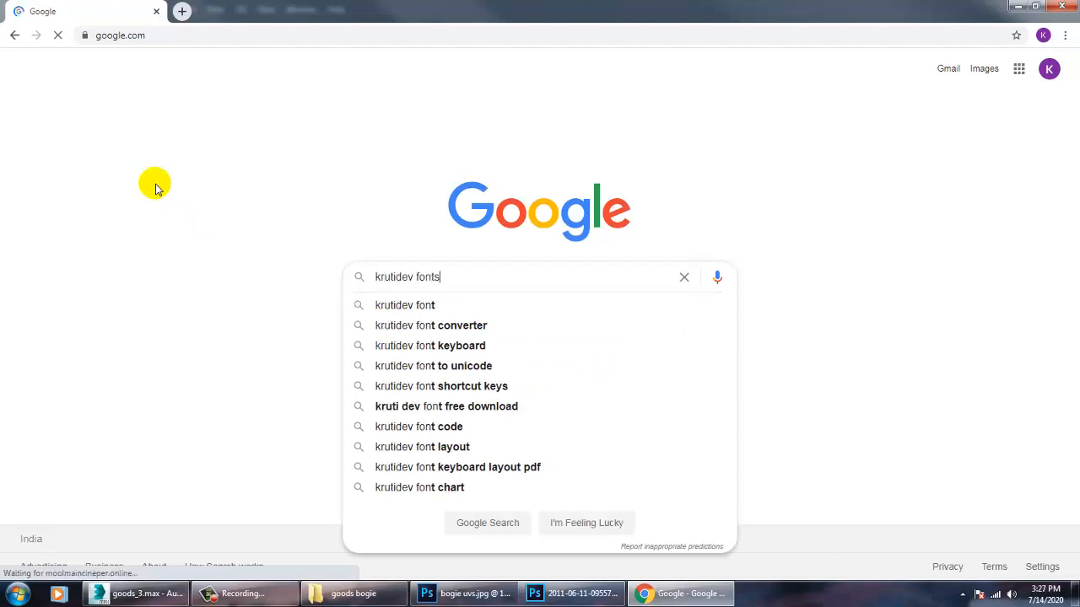
{"action": "key", "text": "Down"}
{"action": "key", "text": "Down"}
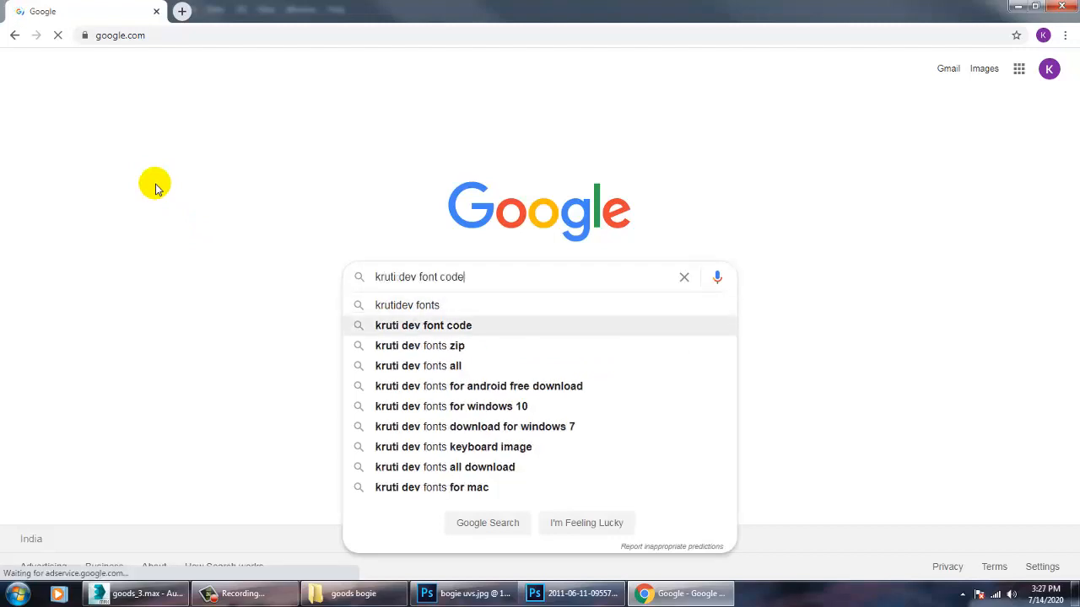
{"action": "key", "text": "Return"}
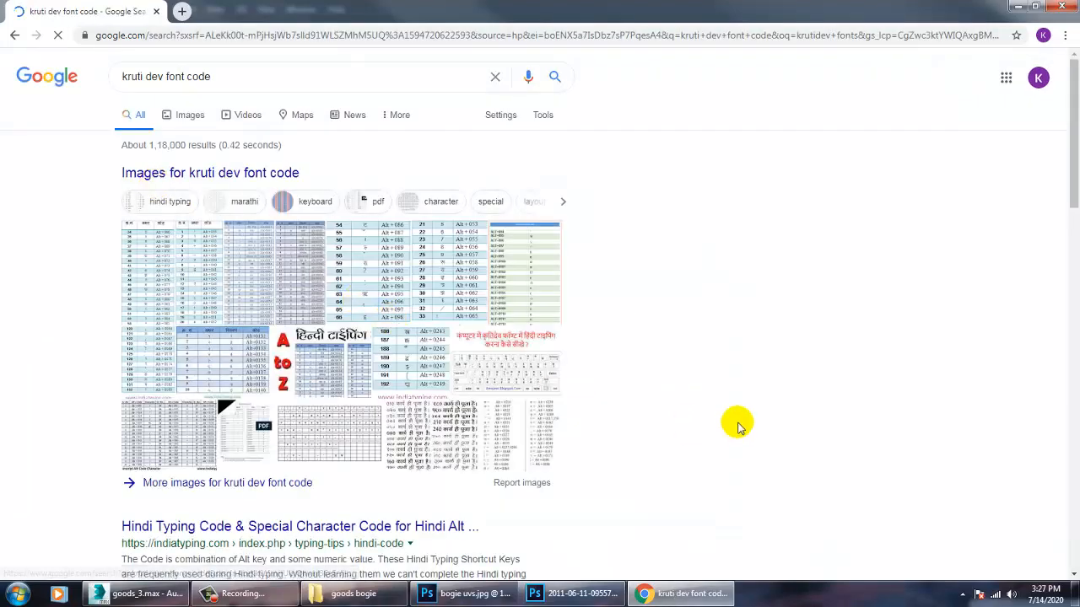
- Open the indiatyping.com Hindi Typing Code result and go to its Alt code table for special Hindi characters
{"action": "scroll", "coordinate": [498, 402], "scroll_direction": "down", "scroll_amount": 2}
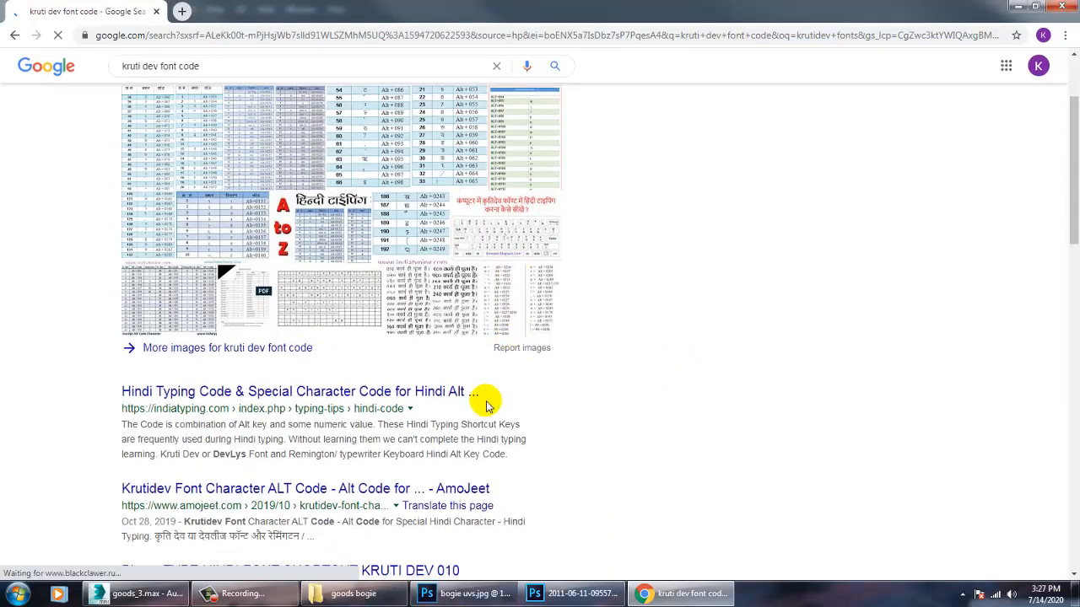
{"action": "left_click", "coordinate": [321, 392]}
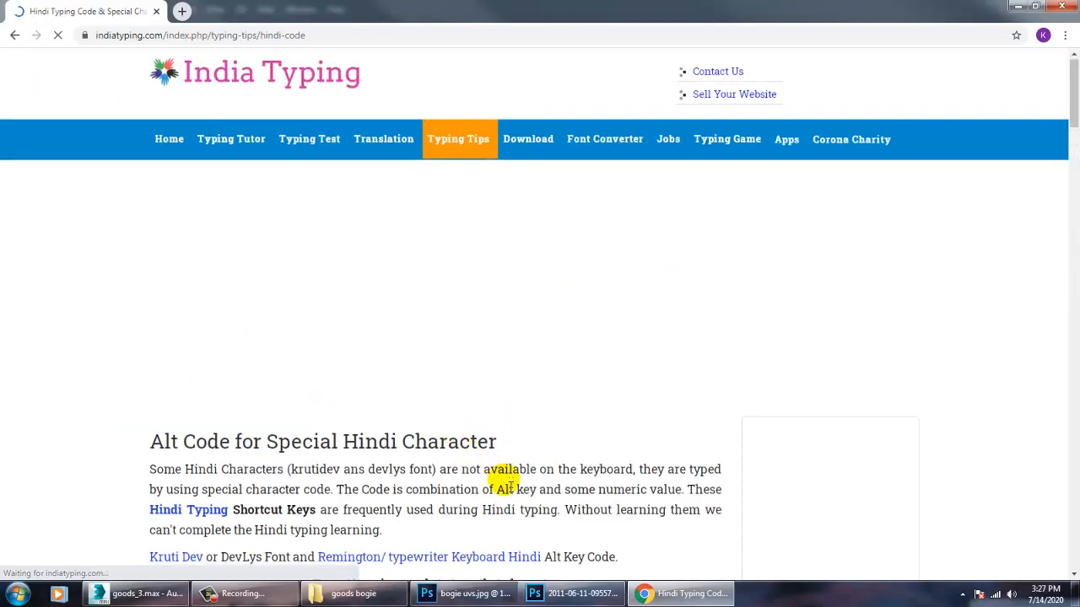
{"action": "scroll", "coordinate": [502, 483], "scroll_direction": "down", "scroll_amount": 4}
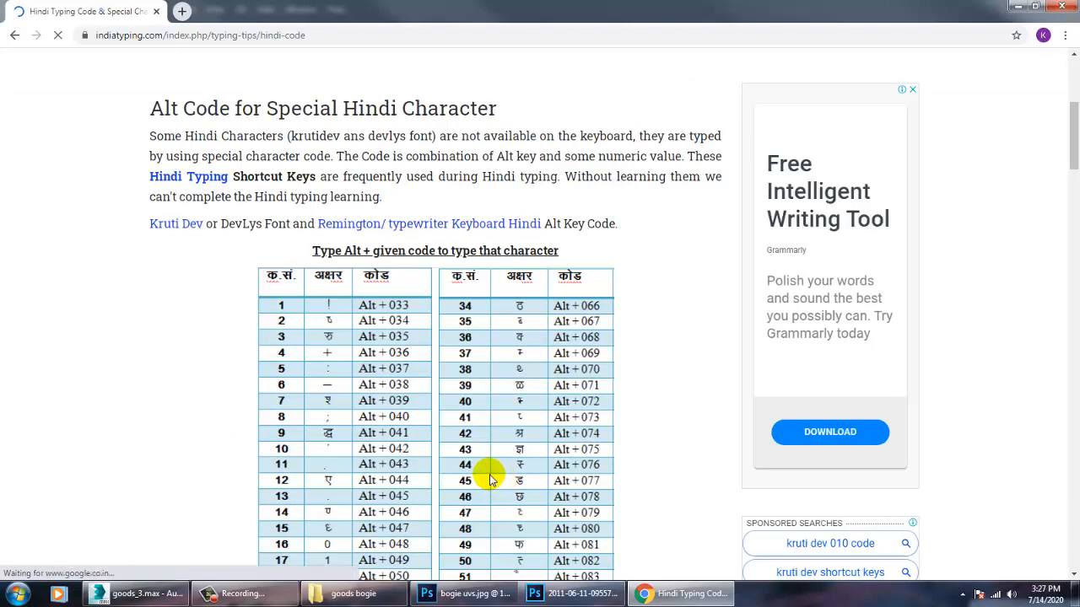
- Return to Photoshop and compare the lettering in the unnamed, train_wagon_rusty_13, railway-wagon reference and late-arrival photos
{"action": "left_click", "coordinate": [477, 596]}
{"action": "left_click", "coordinate": [420, 52]}
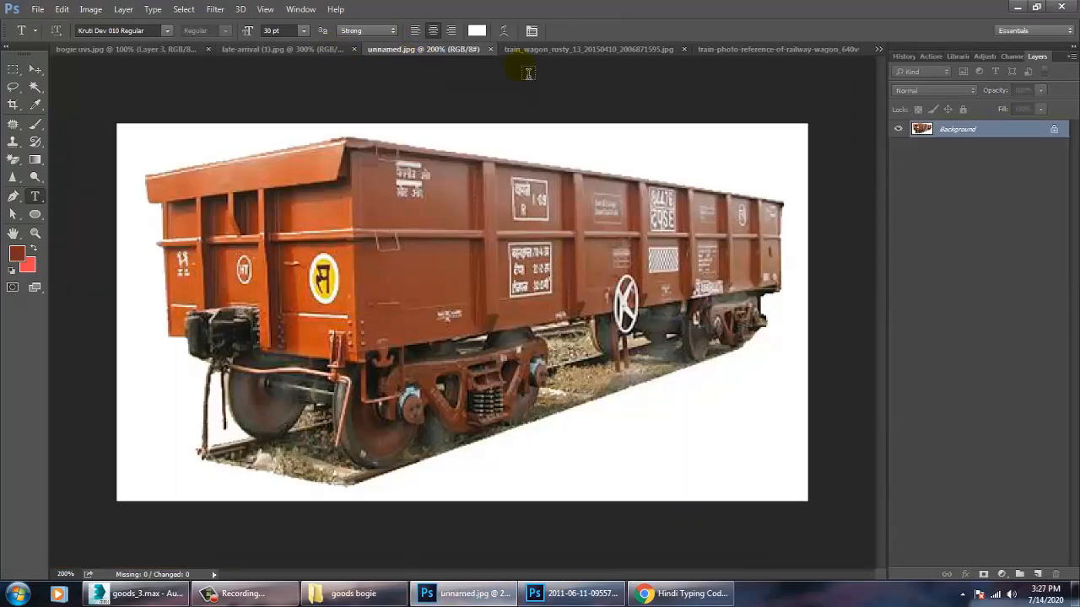
{"action": "left_click", "coordinate": [557, 52]}
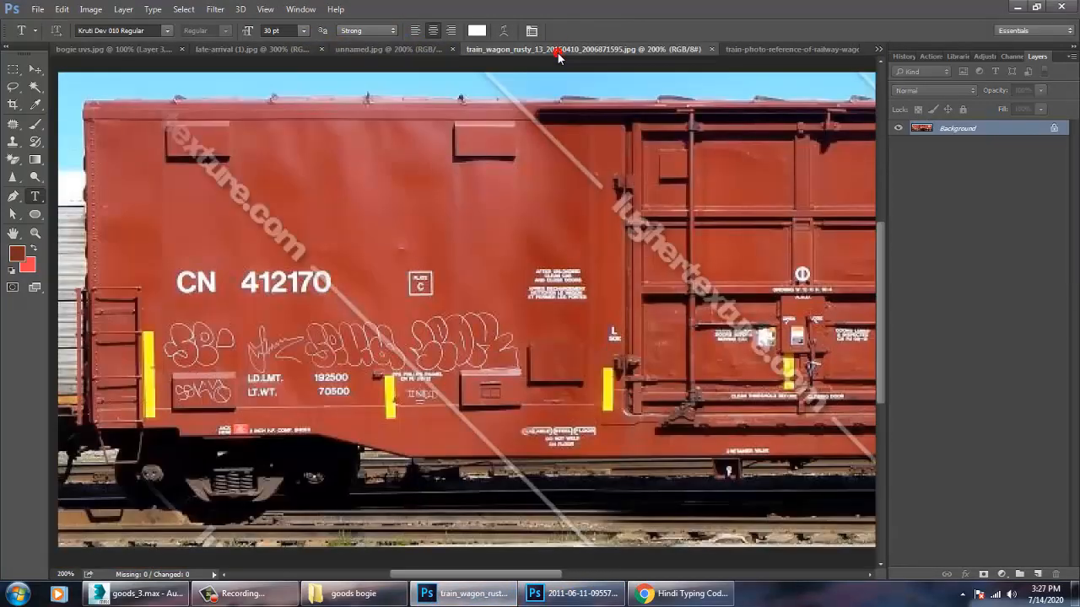
{"action": "left_click", "coordinate": [749, 50]}
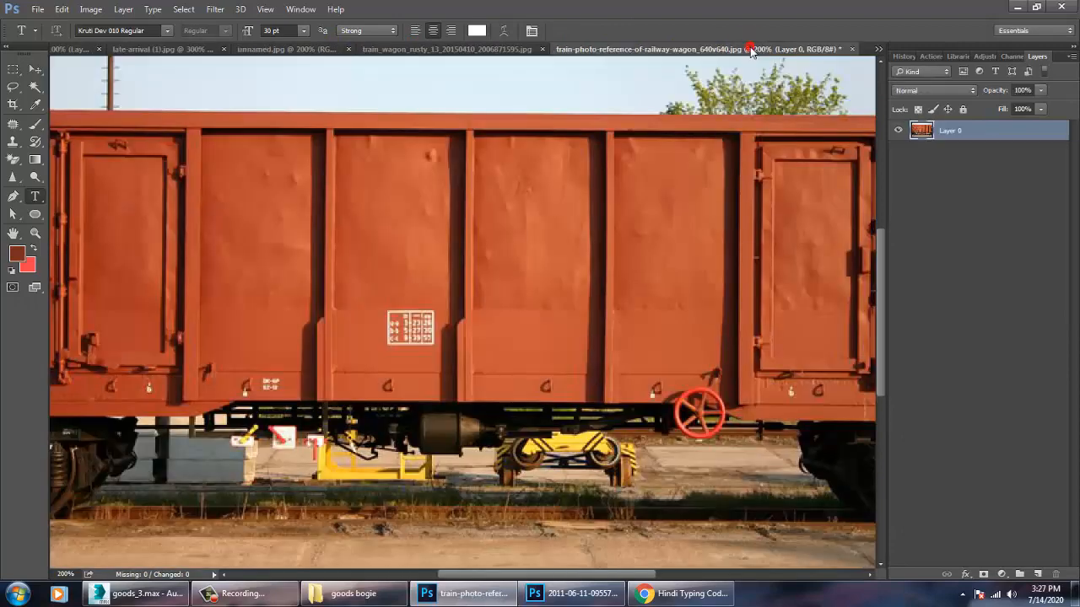
{"action": "left_click", "coordinate": [185, 51]}
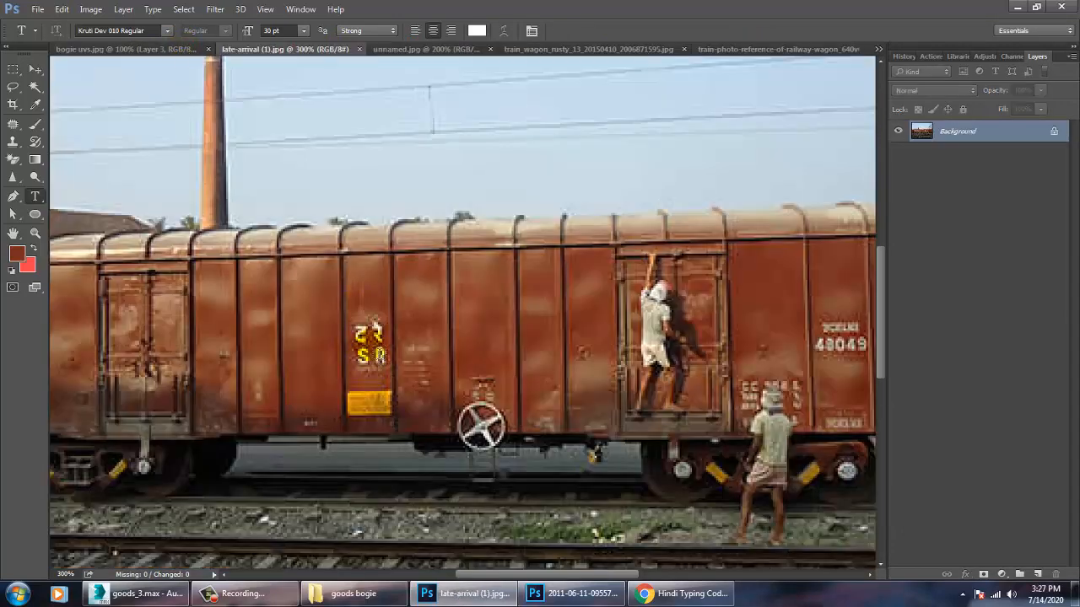
- Switch to Chrome and look through the Kruti Dev Alt code table for the Hindi letters painted on the wagon
{"action": "left_click", "coordinate": [709, 601]}
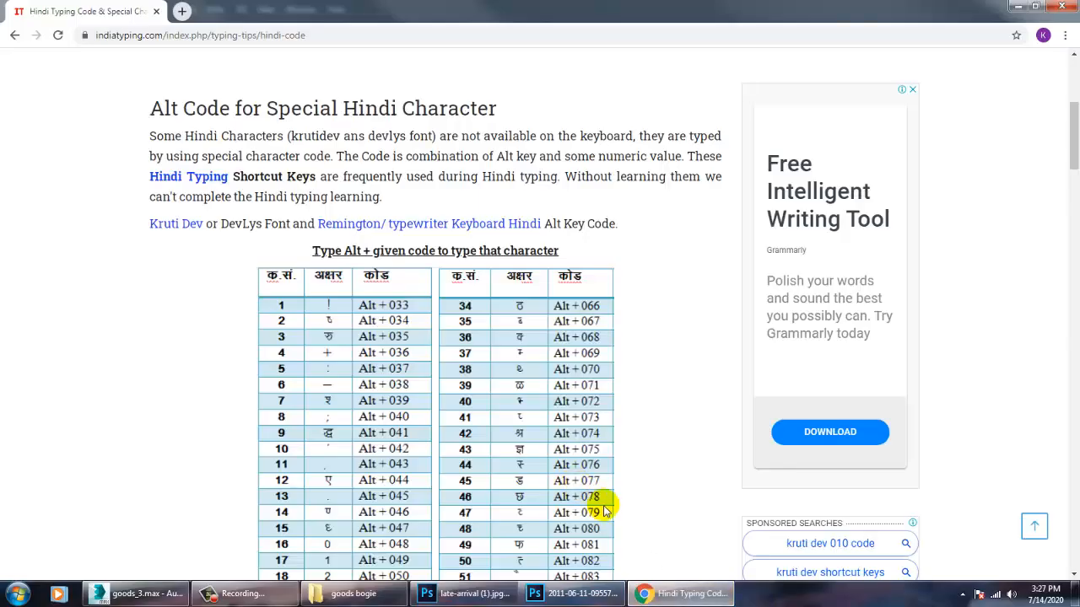
{"action": "scroll", "coordinate": [604, 506], "scroll_direction": "down", "scroll_amount": 3}
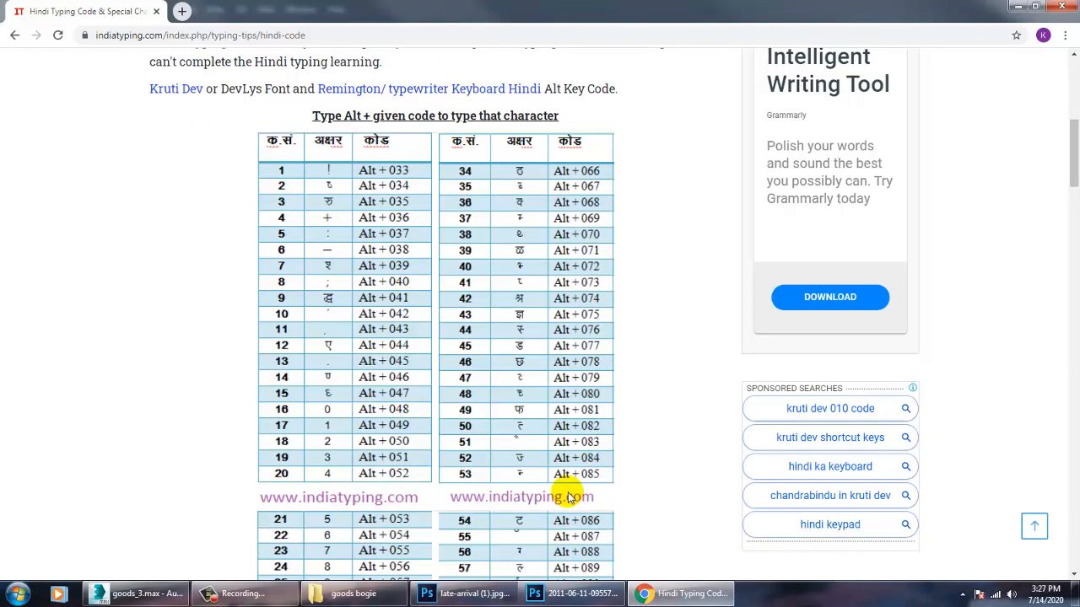
{"action": "scroll", "coordinate": [558, 493], "scroll_direction": "down", "scroll_amount": 1}
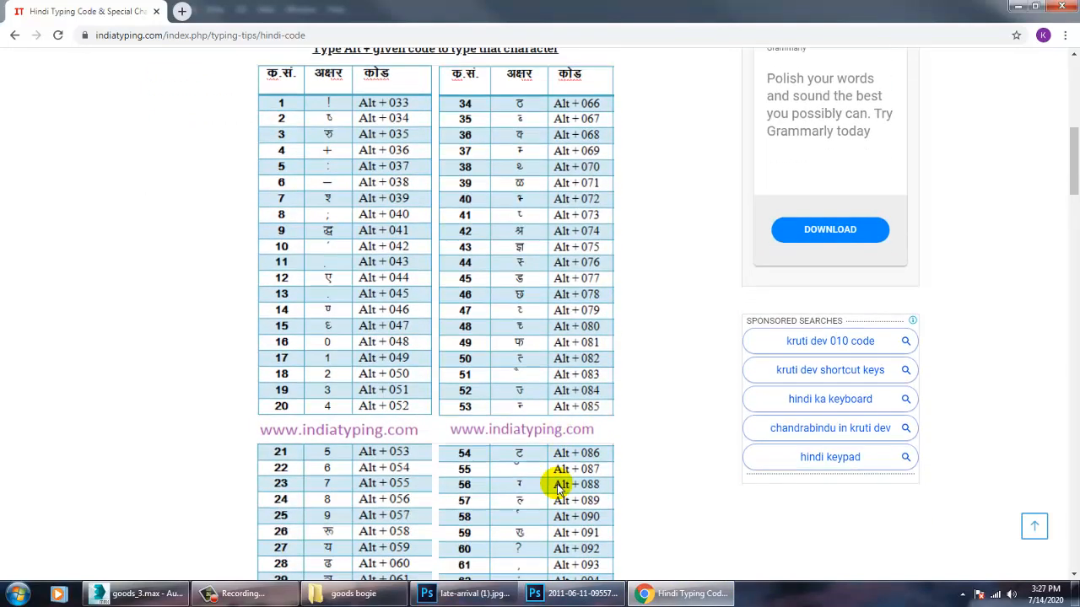
- Return to bogie uvs in Photoshop, minimize the rust texture window, and enter the Hindi letter ड in 30 pt Kruti Dev 010 above S R
{"action": "left_click", "coordinate": [550, 595]}
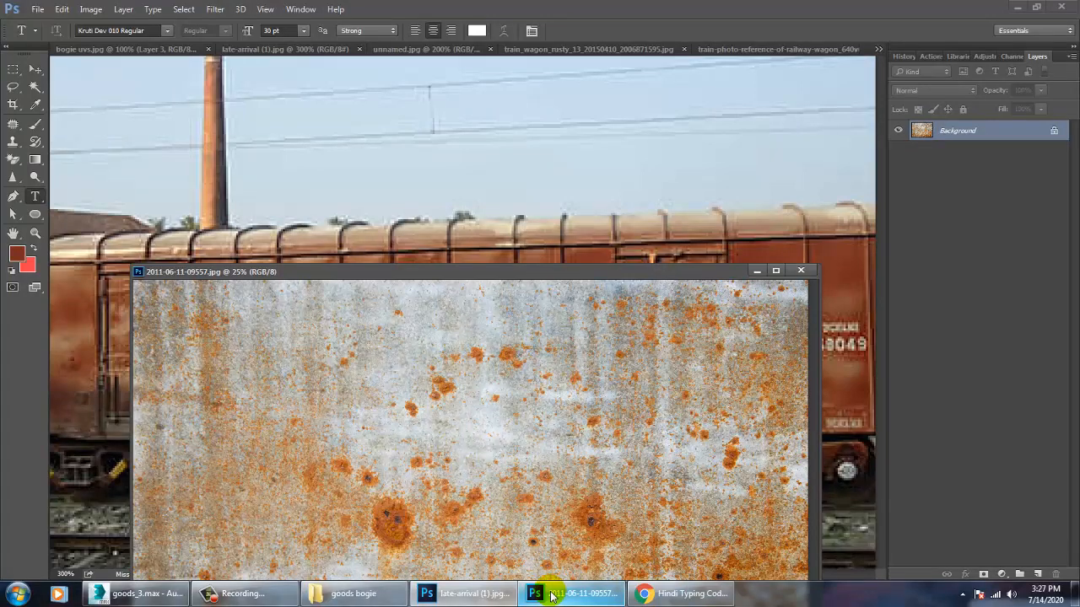
{"action": "left_click", "coordinate": [83, 51]}
{"action": "left_click", "coordinate": [750, 272]}
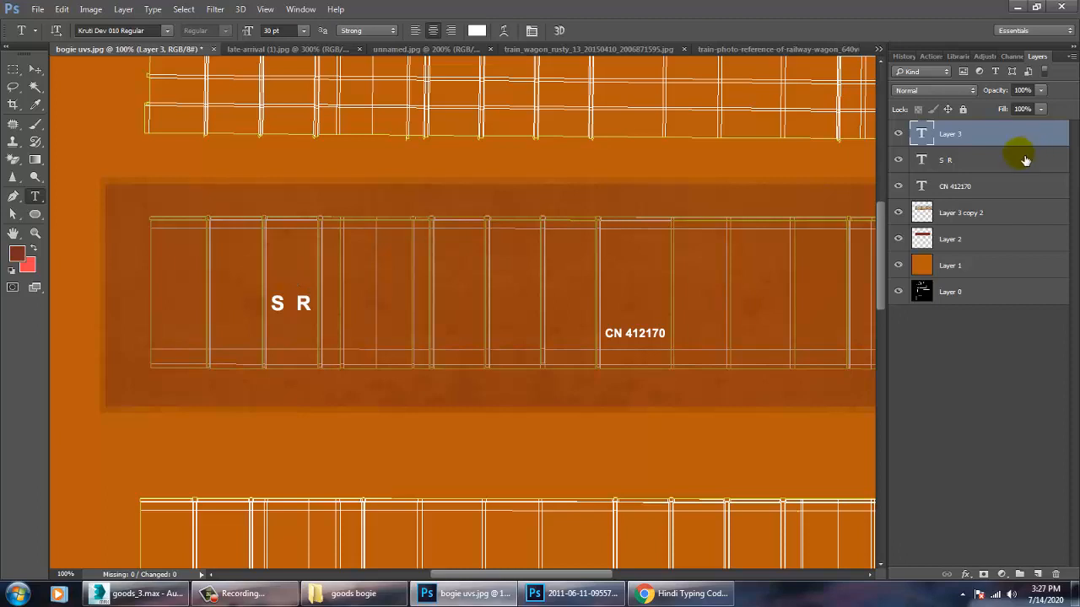
{"action": "left_click", "coordinate": [280, 271]}
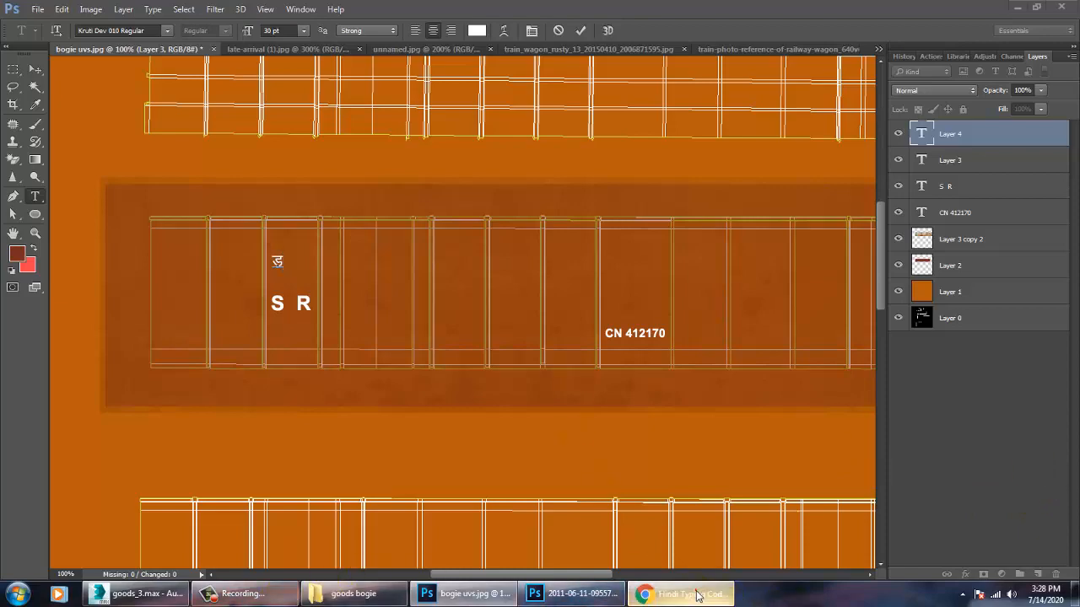
- Switch to Chrome and open its full browsing history
{"action": "left_click", "coordinate": [645, 594]}
{"action": "left_click", "coordinate": [1066, 35]}
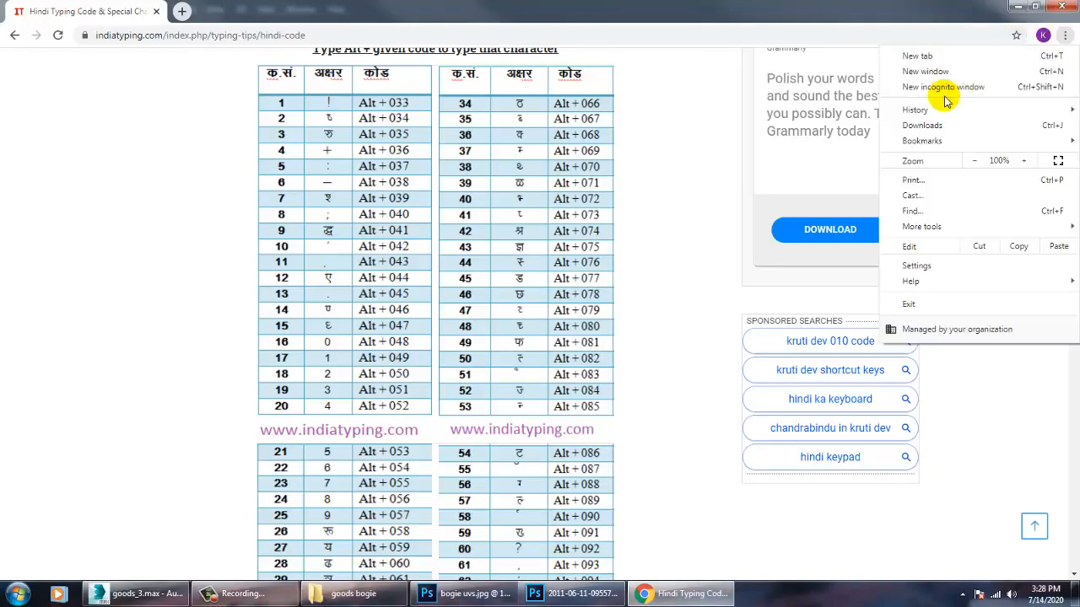
{"action": "mouse_move", "coordinate": [943, 109]}
{"action": "left_click", "coordinate": [856, 109]}
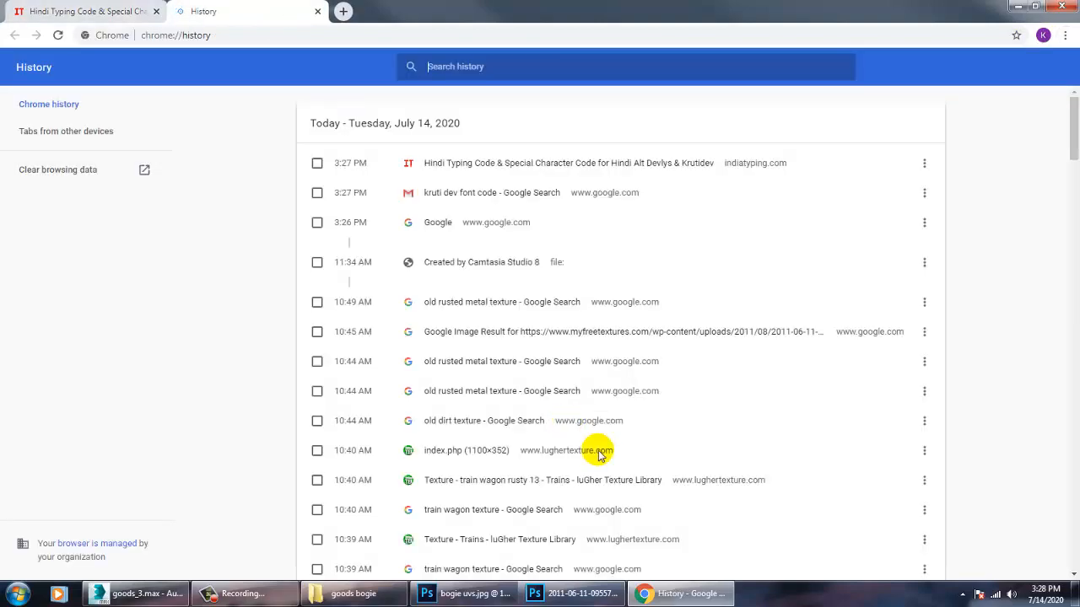
- Look through the browsing history entries for July 14 and July 13, 2020, checking the previously visited pages
{"action": "scroll", "coordinate": [612, 469], "scroll_direction": "down", "scroll_amount": 10}
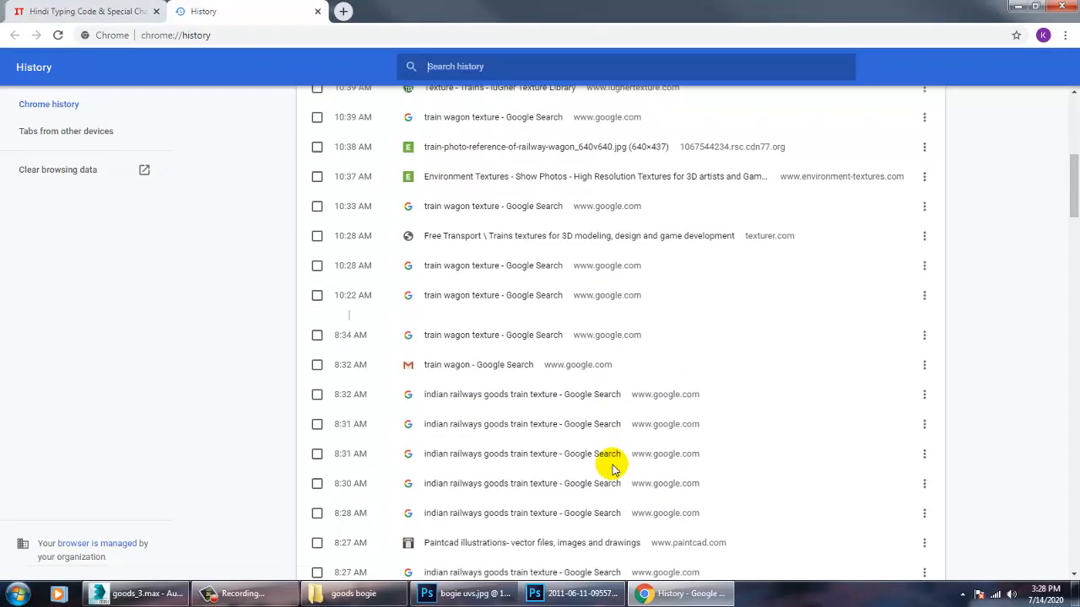
{"action": "scroll", "coordinate": [612, 469], "scroll_direction": "down", "scroll_amount": 5}
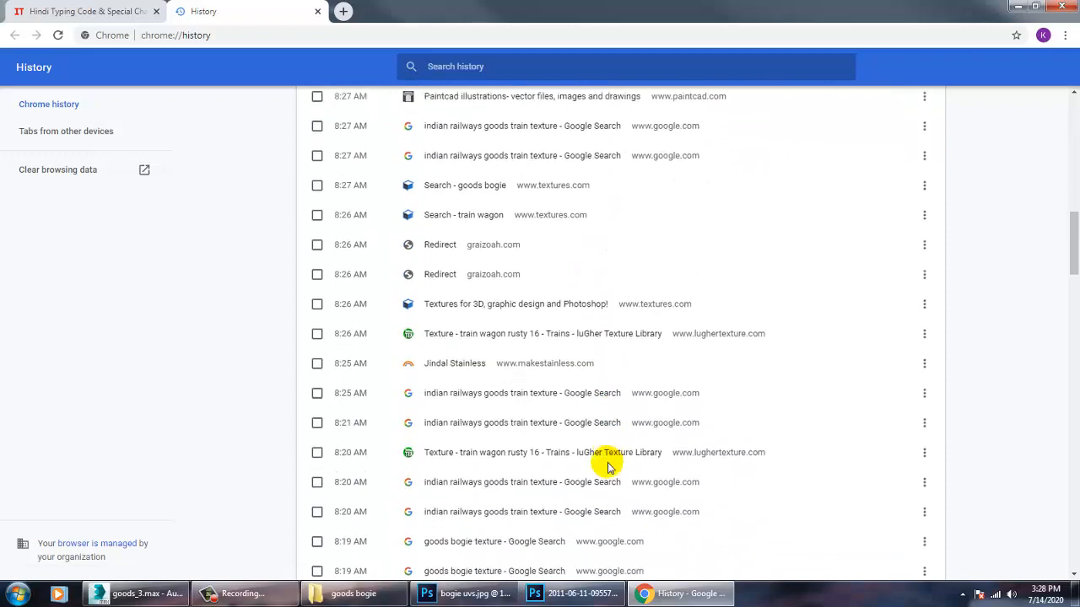
{"action": "scroll", "coordinate": [605, 461], "scroll_direction": "down", "scroll_amount": 6}
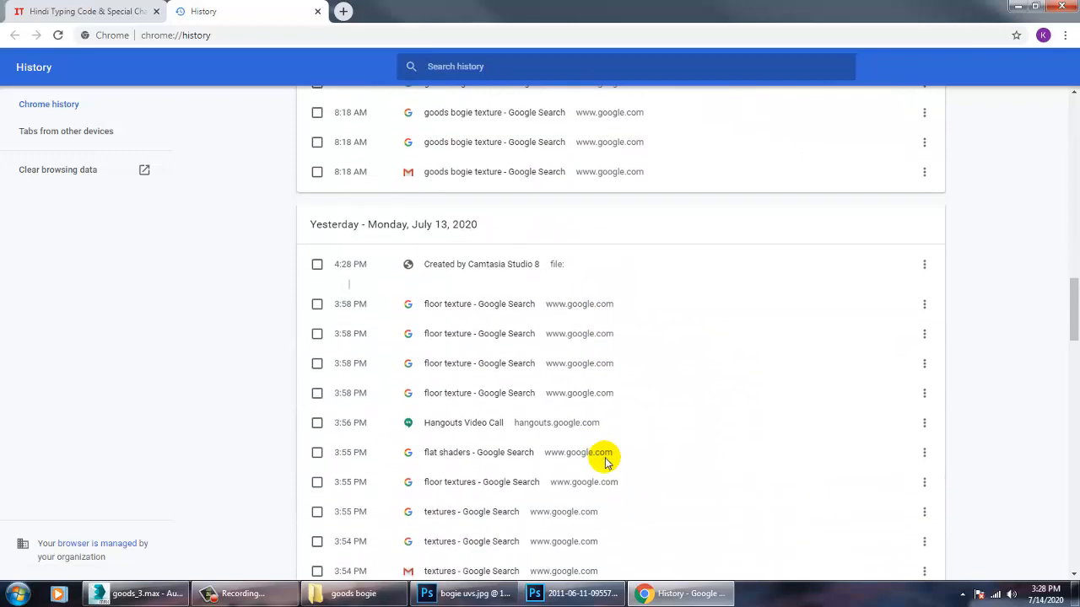
{"action": "scroll", "coordinate": [605, 461], "scroll_direction": "down", "scroll_amount": 2}
{"action": "scroll", "coordinate": [605, 461], "scroll_direction": "down", "scroll_amount": 2}
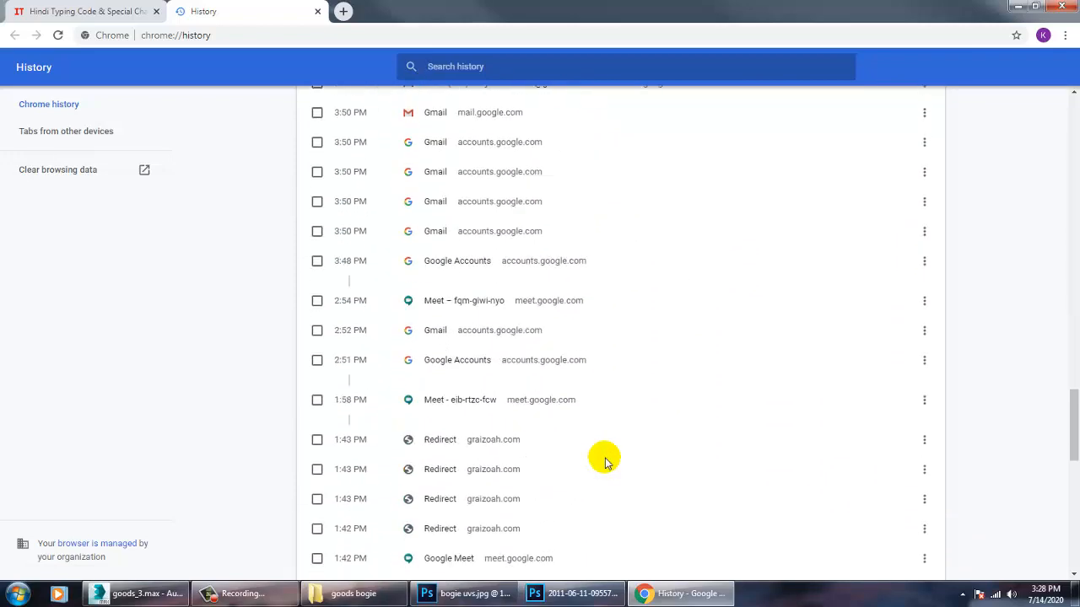
{"action": "scroll", "coordinate": [605, 461], "scroll_direction": "down", "scroll_amount": 5}
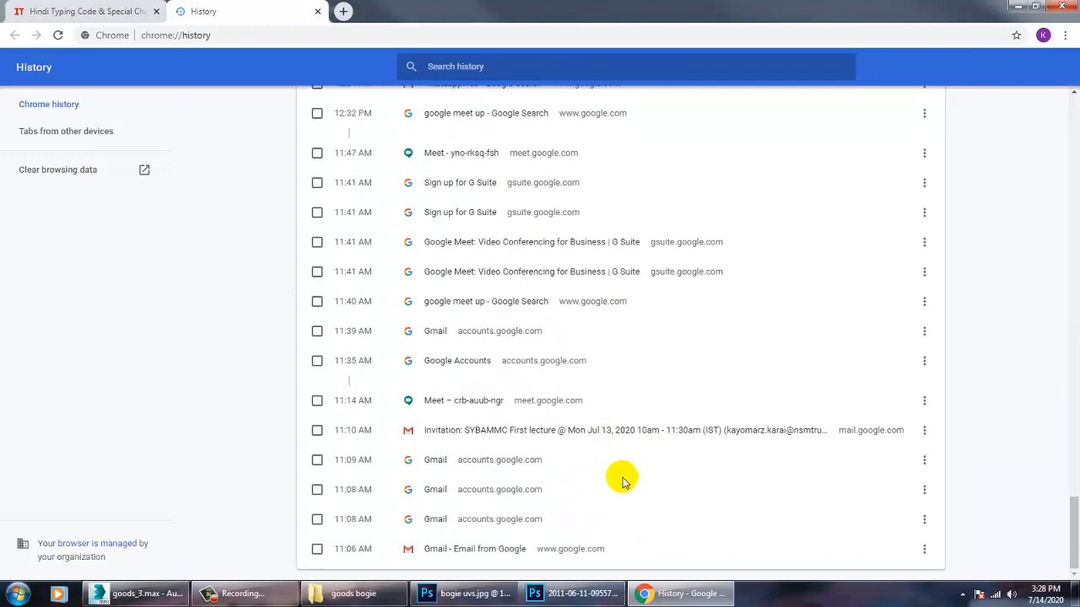
{"action": "scroll", "coordinate": [623, 481], "scroll_direction": "up", "scroll_amount": 5}
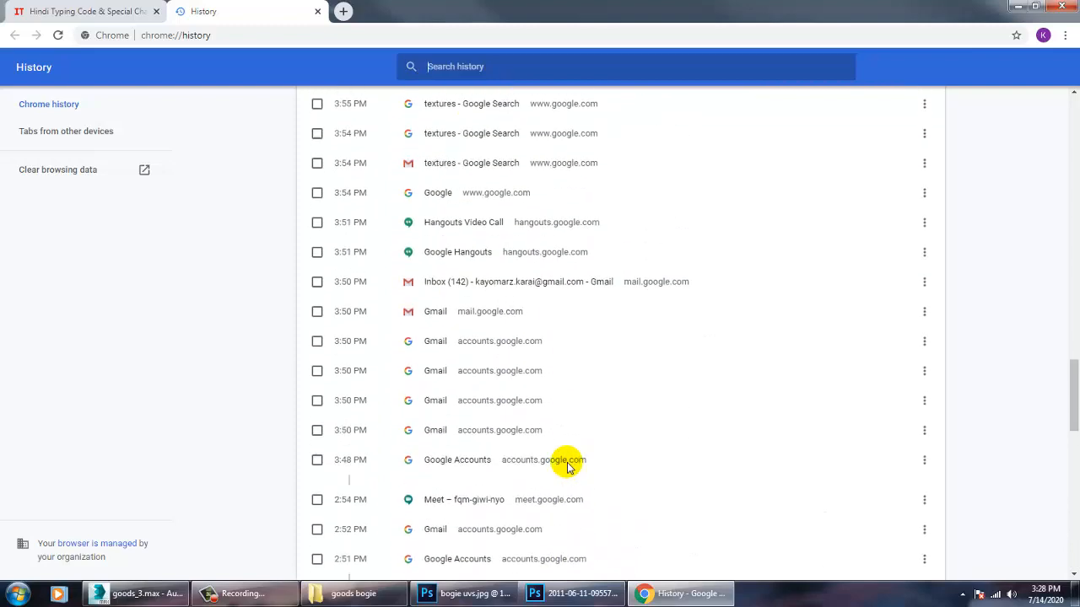
{"action": "scroll", "coordinate": [567, 467], "scroll_direction": "up", "scroll_amount": 5}
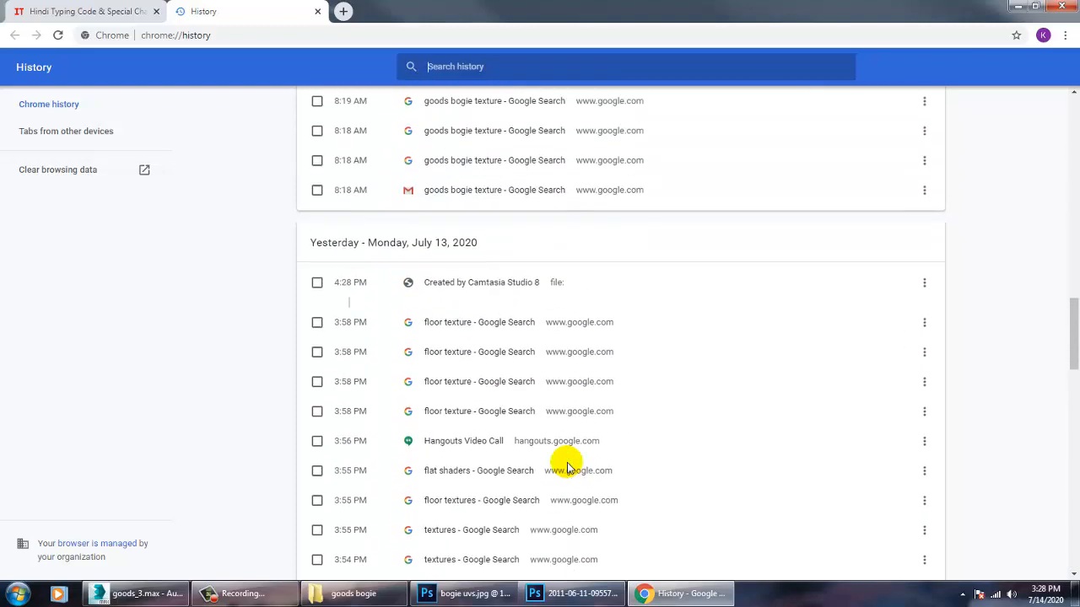
{"action": "scroll", "coordinate": [566, 466], "scroll_direction": "up", "scroll_amount": 6}
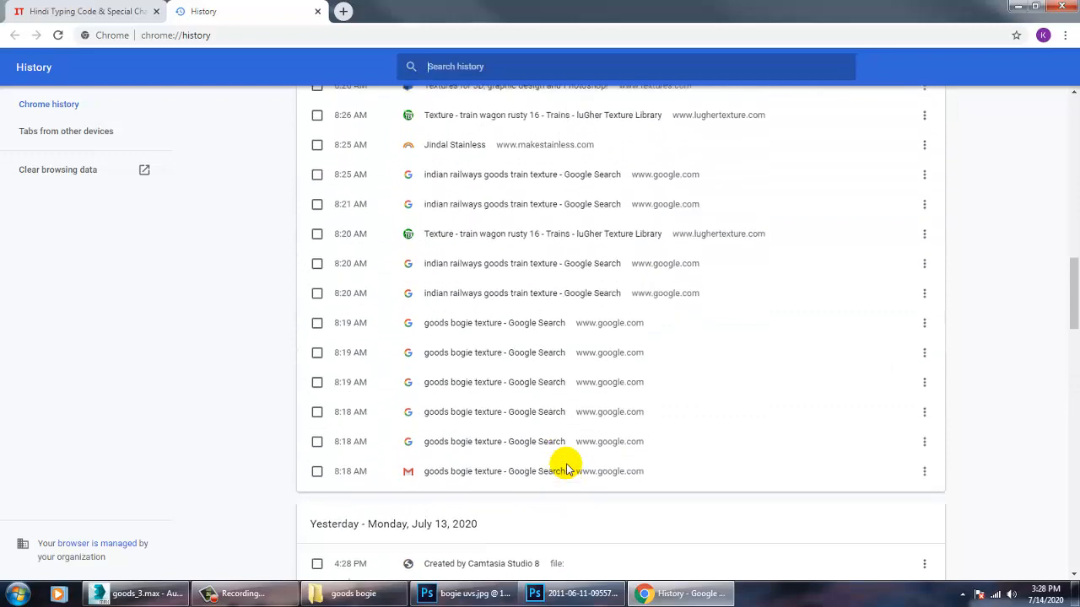
{"action": "scroll", "coordinate": [567, 466], "scroll_direction": "up", "scroll_amount": 7}
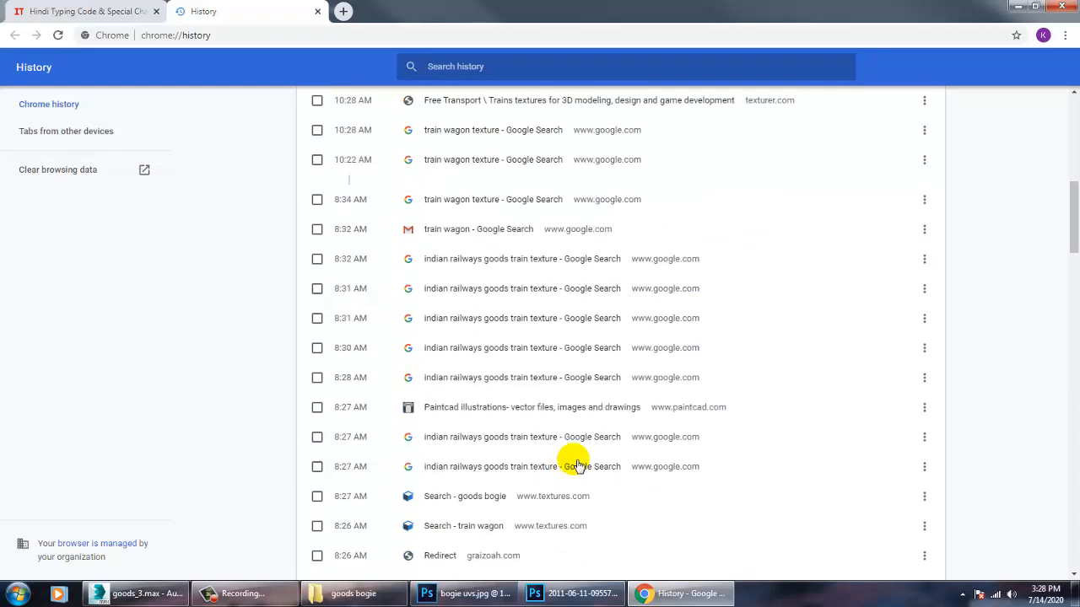
{"action": "scroll", "coordinate": [567, 467], "scroll_direction": "up", "scroll_amount": 4}
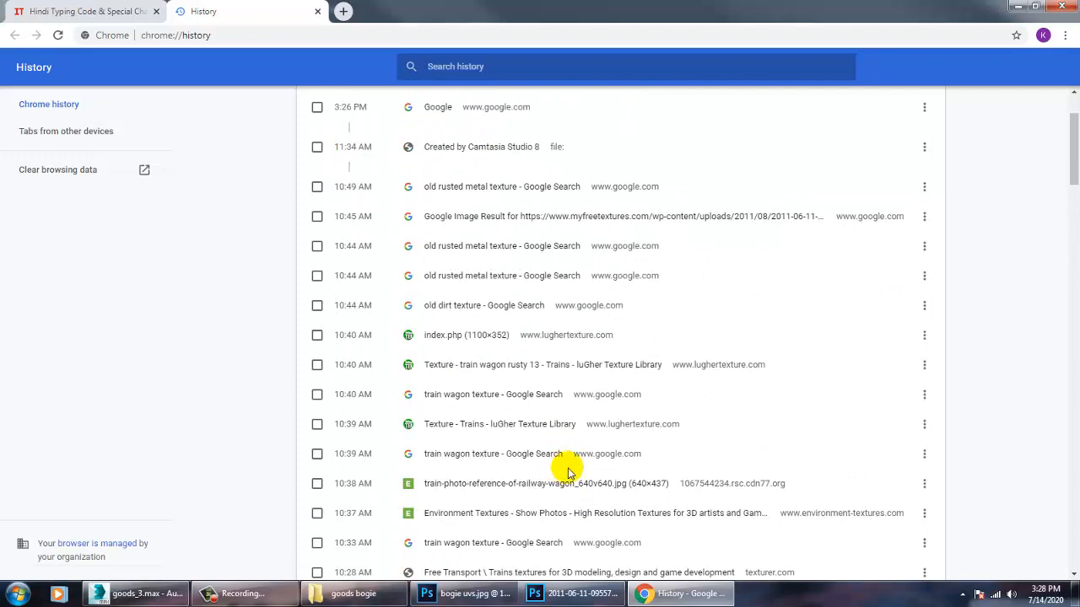
{"action": "scroll", "coordinate": [563, 475], "scroll_direction": "down", "scroll_amount": 15}
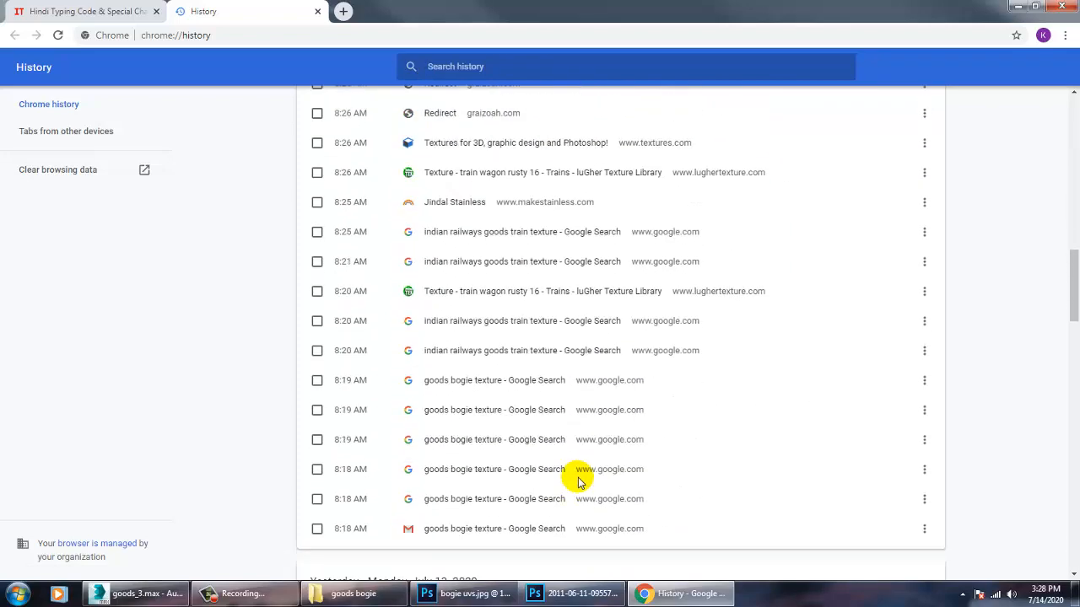
{"action": "scroll", "coordinate": [582, 481], "scroll_direction": "down", "scroll_amount": 8}
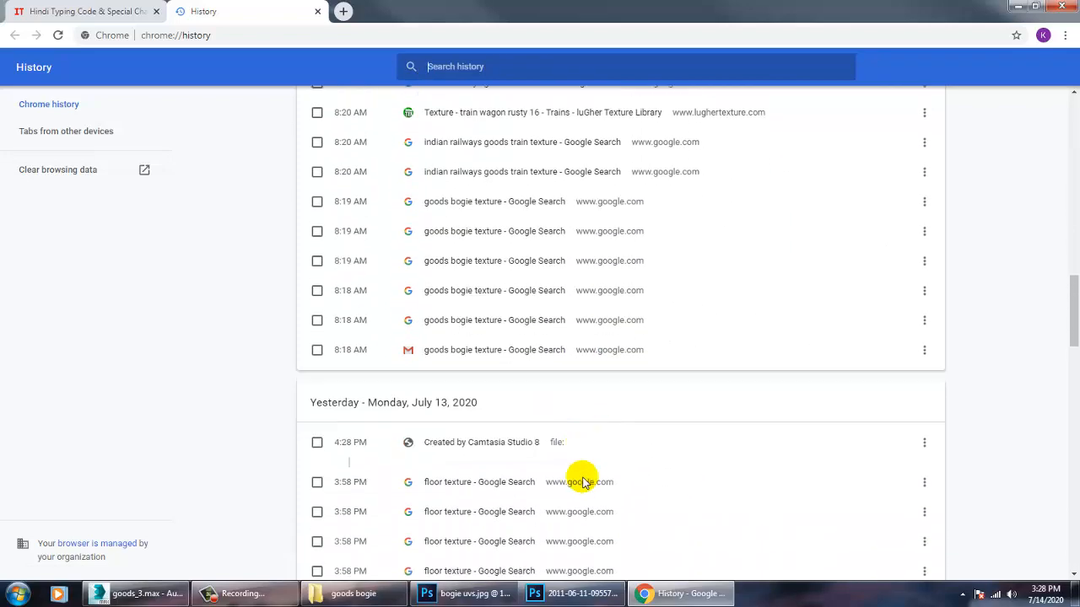
{"action": "scroll", "coordinate": [581, 479], "scroll_direction": "down", "scroll_amount": 5}
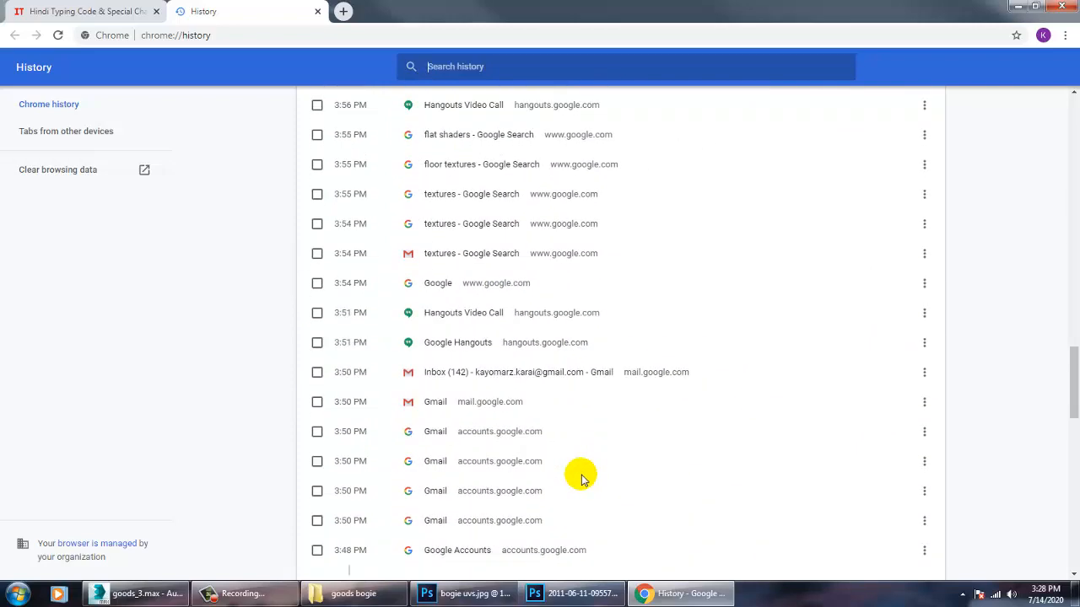
{"action": "scroll", "coordinate": [580, 479], "scroll_direction": "down", "scroll_amount": 4}
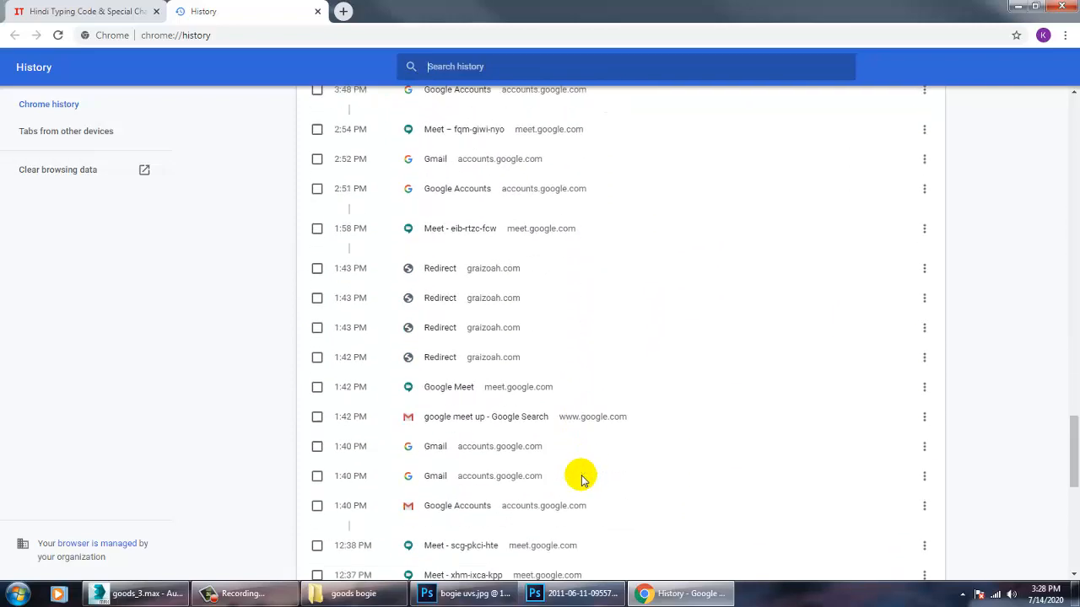
{"action": "scroll", "coordinate": [580, 479], "scroll_direction": "down", "scroll_amount": 3}
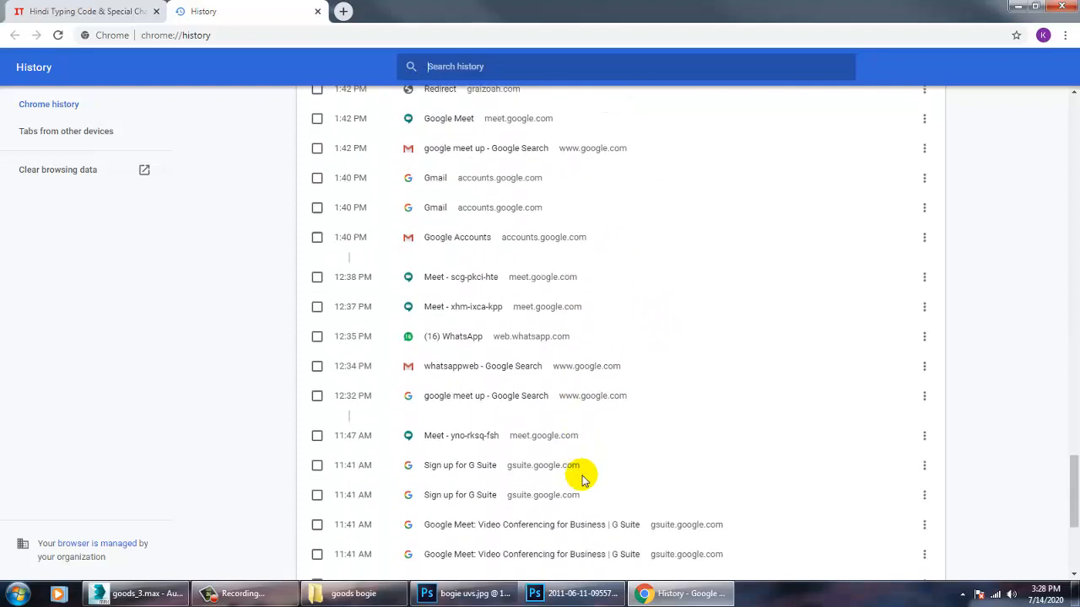
{"action": "scroll", "coordinate": [590, 470], "scroll_direction": "down", "scroll_amount": 2}
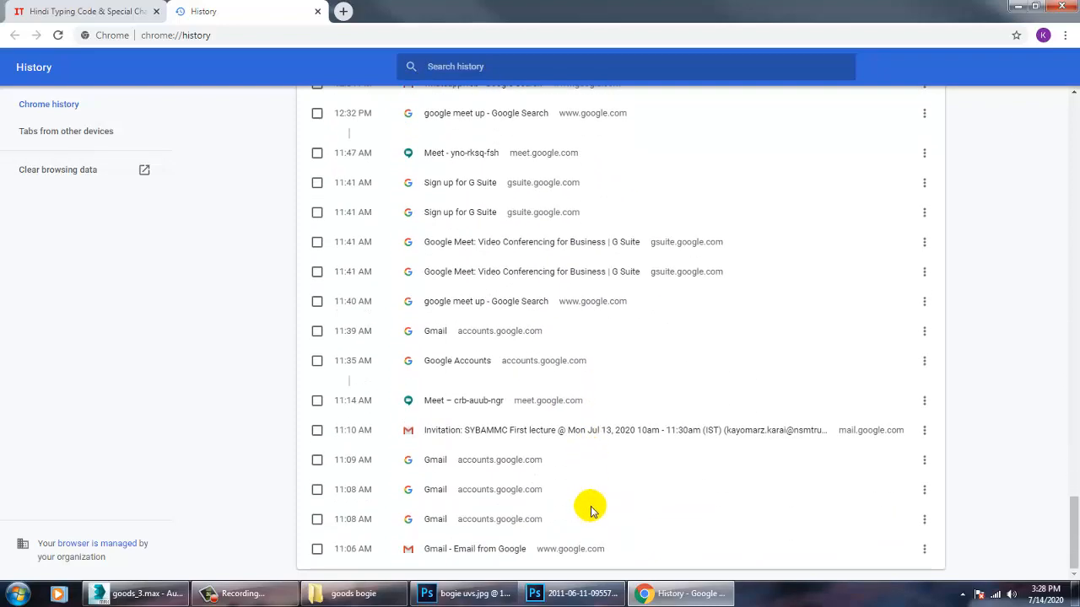
{"action": "scroll", "coordinate": [571, 525], "scroll_direction": "up", "scroll_amount": 10}
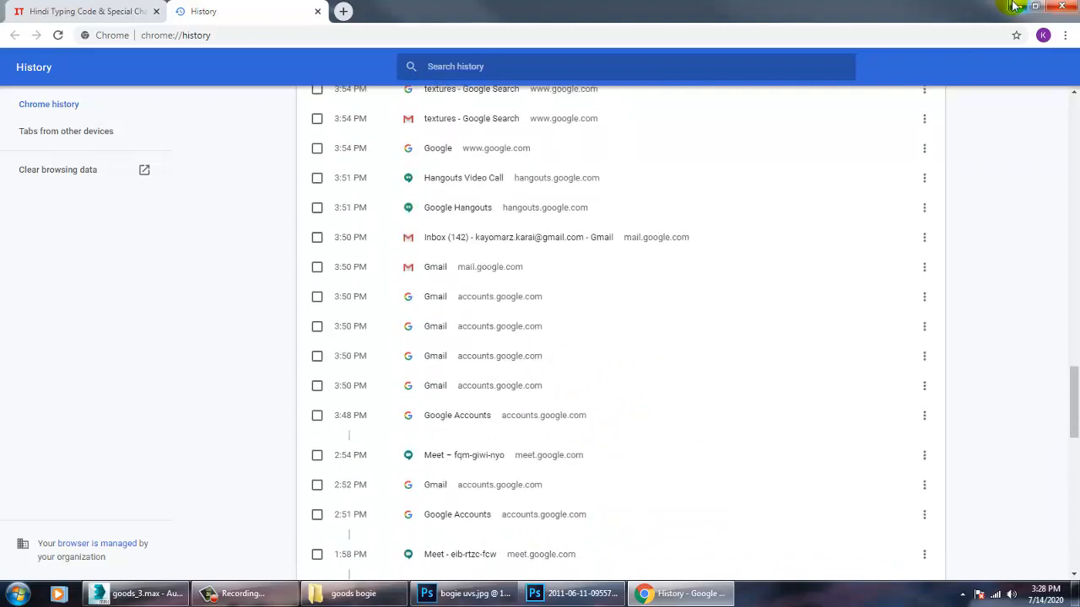
- Return from the Hindi typing code page to the kruti dev font code search results and look through the listed sites
{"action": "left_click", "coordinate": [84, 11]}
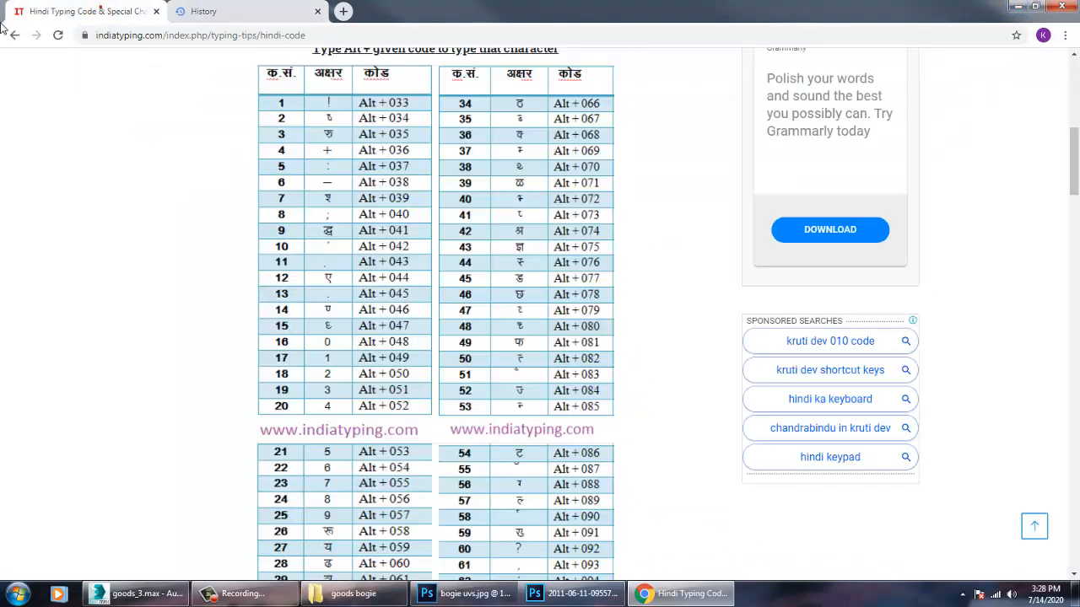
{"action": "left_click", "coordinate": [15, 36]}
{"action": "scroll", "coordinate": [483, 485], "scroll_direction": "down", "scroll_amount": 2}
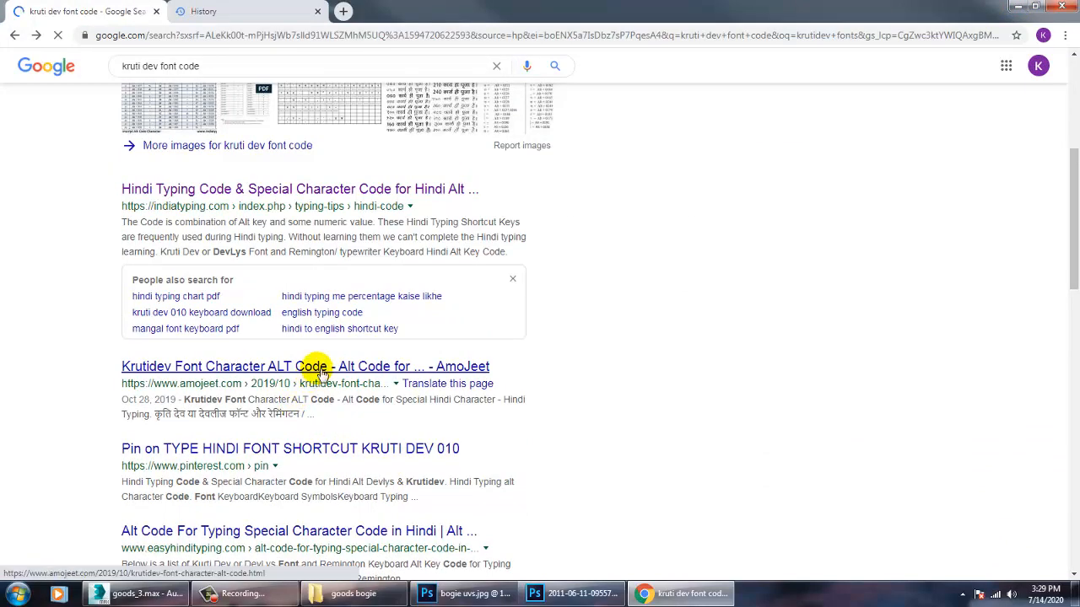
{"action": "scroll", "coordinate": [428, 462], "scroll_direction": "down", "scroll_amount": 2}
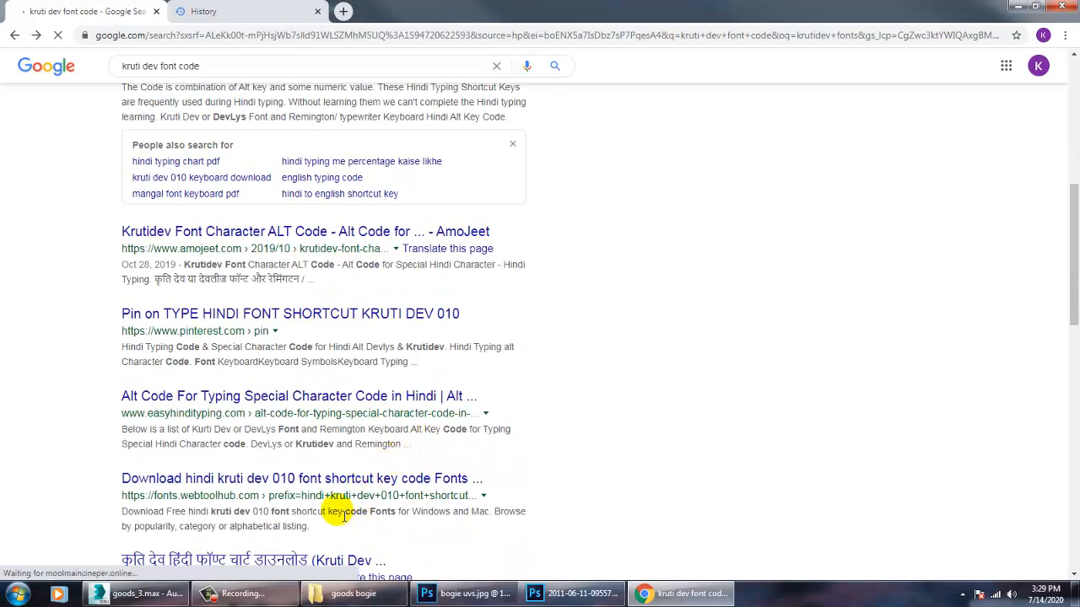
{"action": "scroll", "coordinate": [441, 446], "scroll_direction": "up", "scroll_amount": 6}
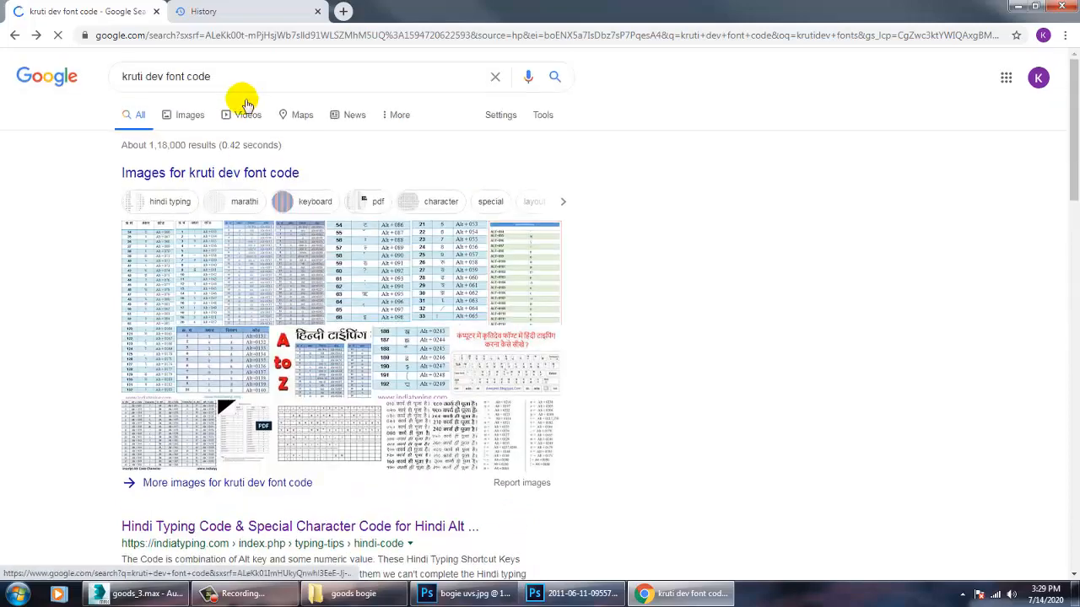
- Change the Google query to kruti dev font download and run the search
{"action": "left_click", "coordinate": [258, 85]}
{"action": "key", "text": "BackSpace"}
{"action": "key", "text": "BackSpace"}
{"action": "key", "text": "BackSpace"}
{"action": "key", "text": "BackSpace"}
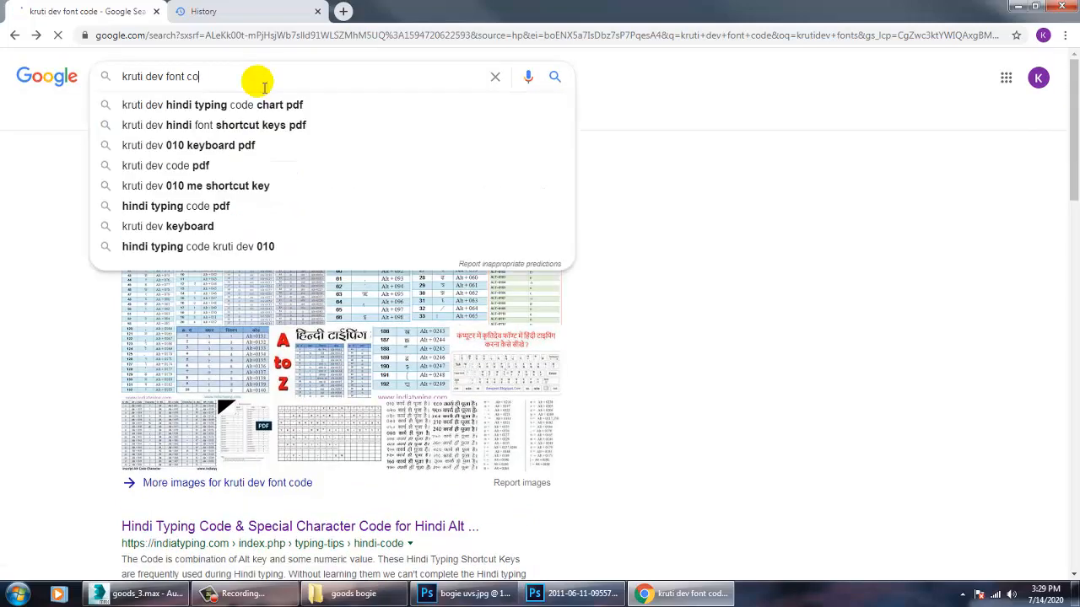
{"action": "type", "text": "download"}
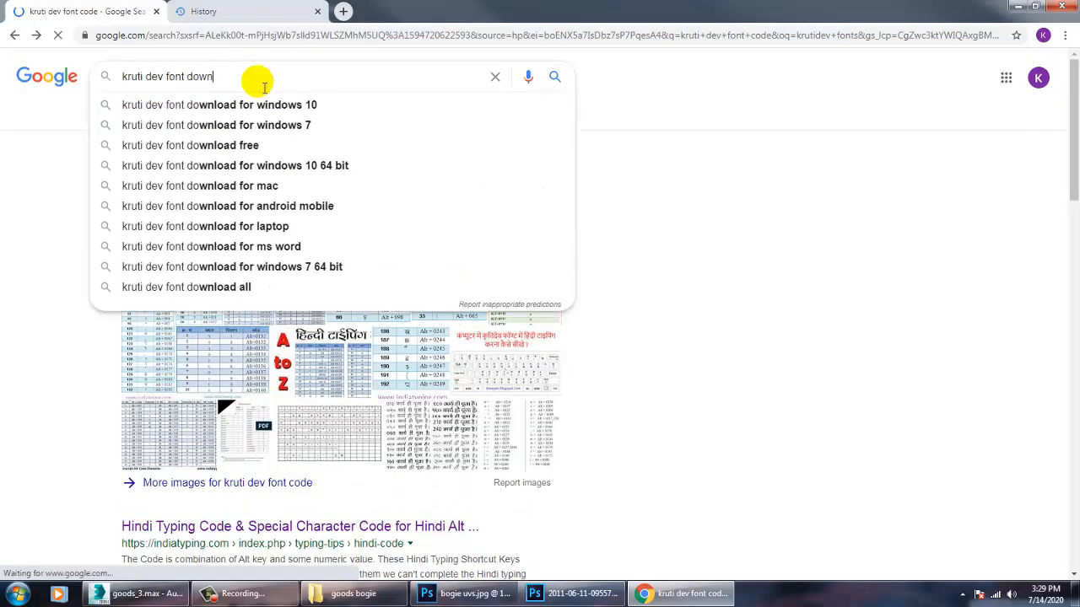
{"action": "key", "text": "Return"}
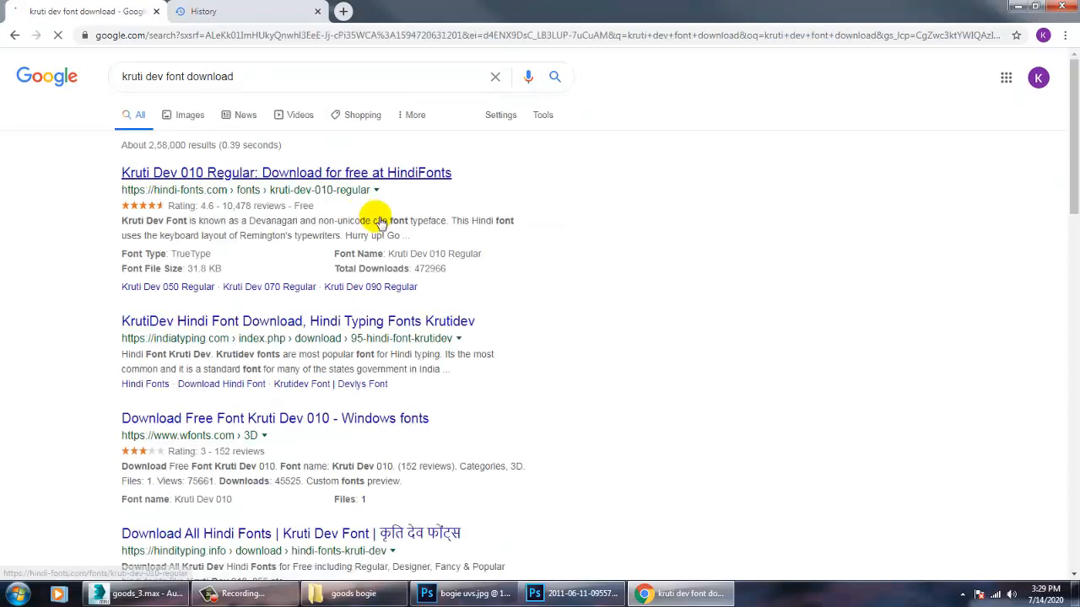
- Open the Kruti Dev 010 Regular font page from the search results and view its character map
{"action": "left_click", "coordinate": [347, 170]}
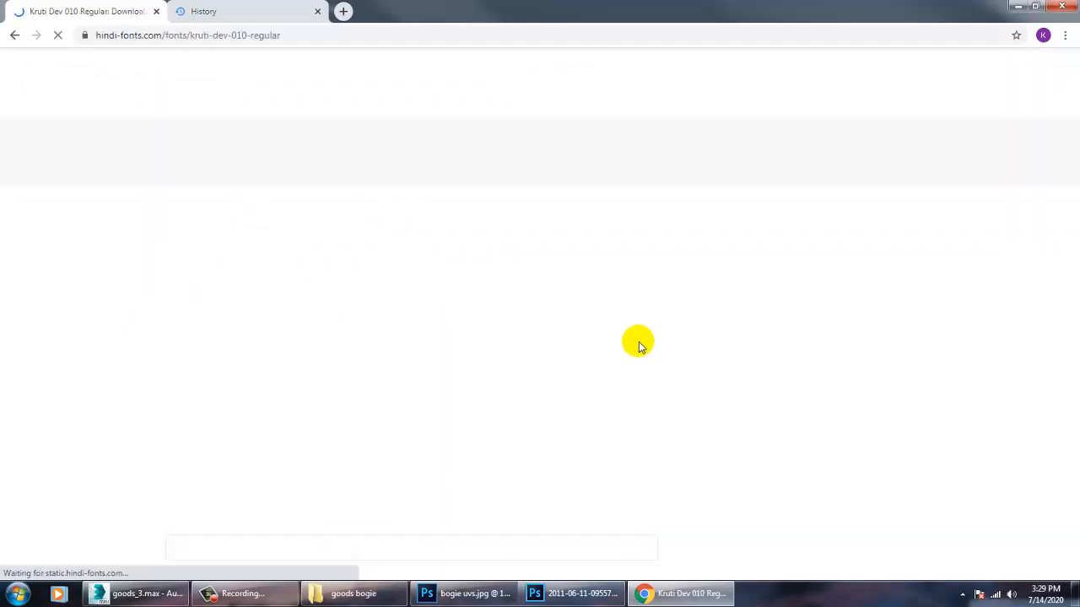
{"action": "scroll", "coordinate": [489, 424], "scroll_direction": "down", "scroll_amount": 6}
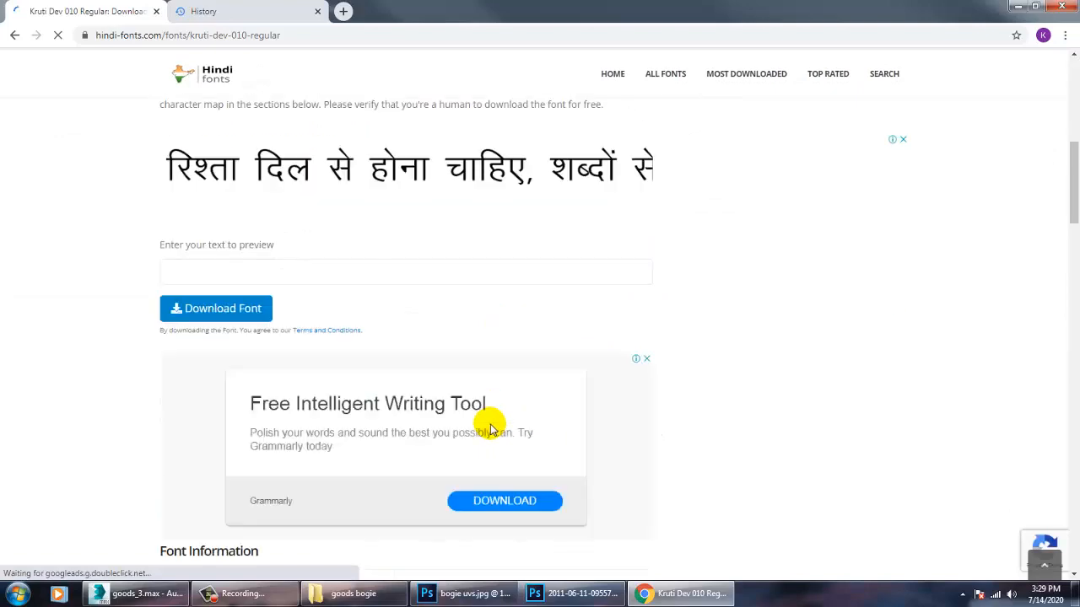
{"action": "scroll", "coordinate": [489, 428], "scroll_direction": "down", "scroll_amount": 9}
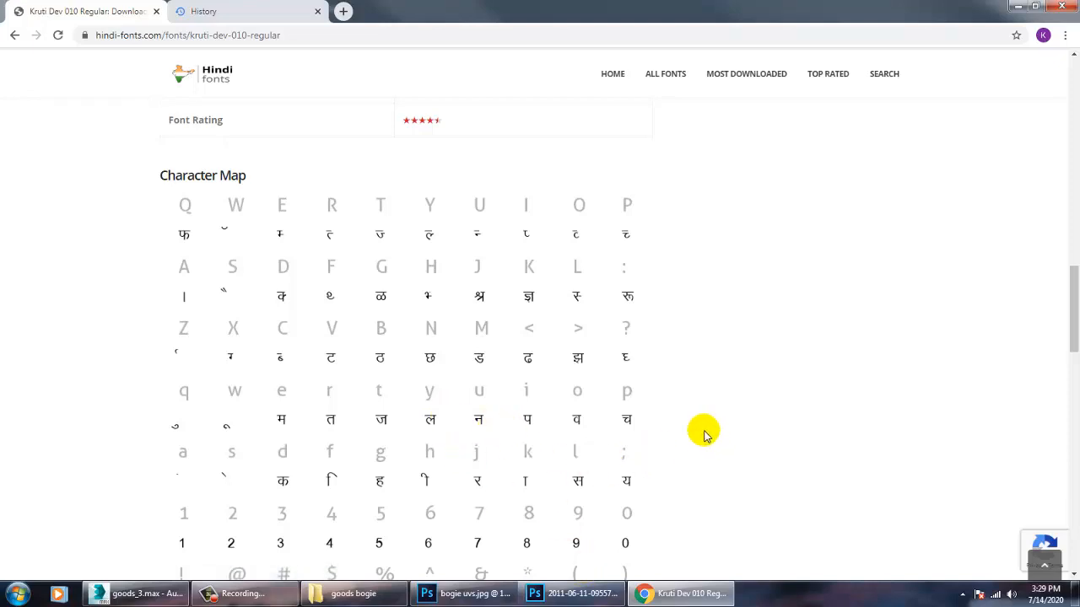
{"action": "scroll", "coordinate": [684, 421], "scroll_direction": "down", "scroll_amount": 1}
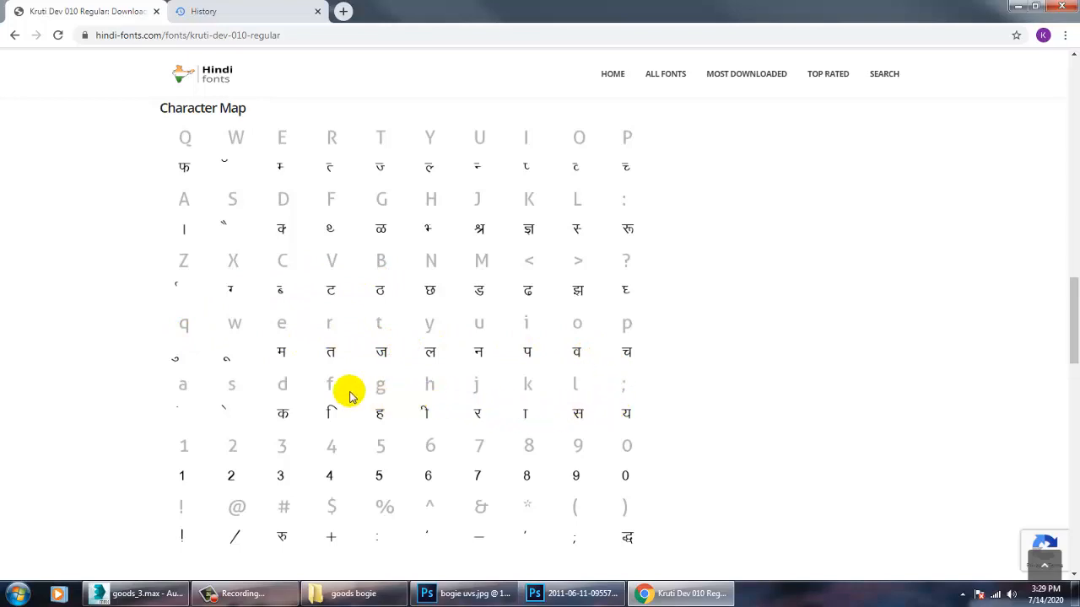
{"action": "scroll", "coordinate": [525, 494], "scroll_direction": "down", "scroll_amount": 2}
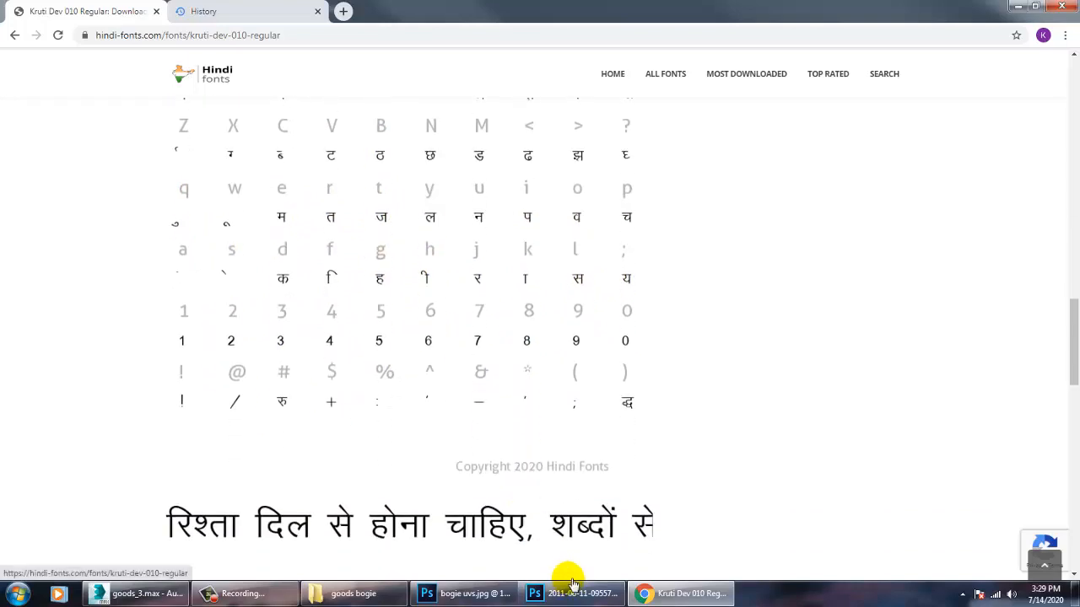
{"action": "scroll", "coordinate": [572, 583], "scroll_direction": "up", "scroll_amount": 1}
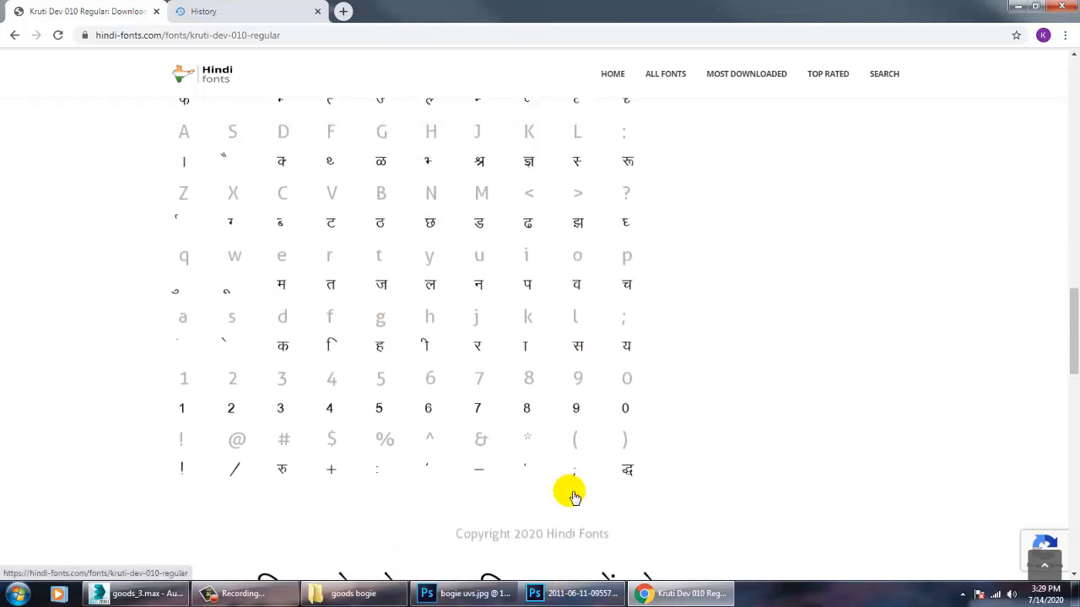
- Switch to Photoshop, put away the rust texture image and inspect the Hindi wagon lettering in late-arrival (1).jpg
{"action": "left_click", "coordinate": [579, 601]}
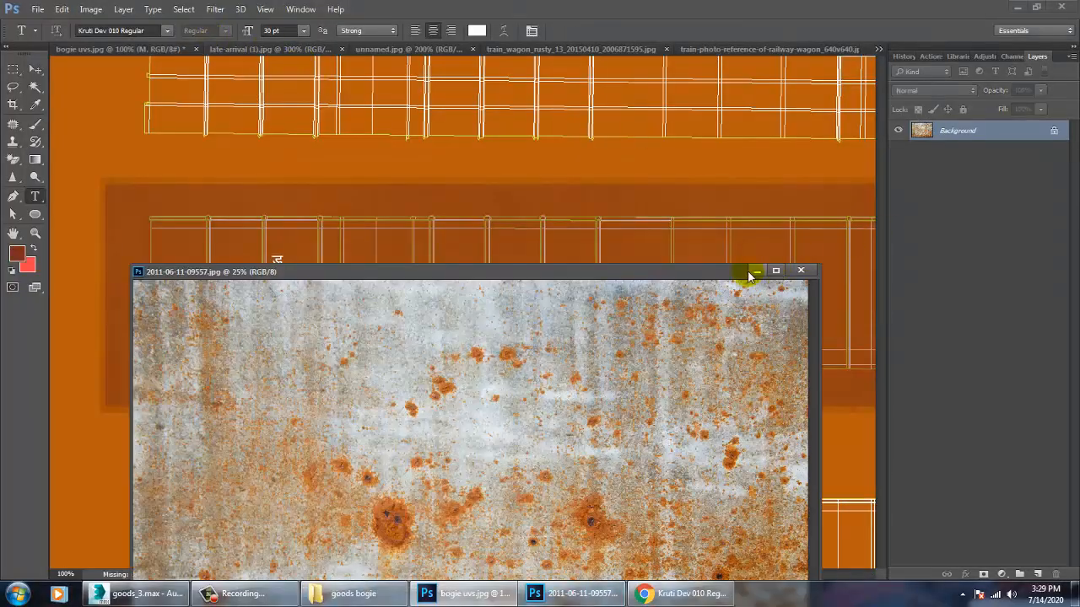
{"action": "left_click", "coordinate": [755, 271]}
{"action": "left_click", "coordinate": [231, 50]}
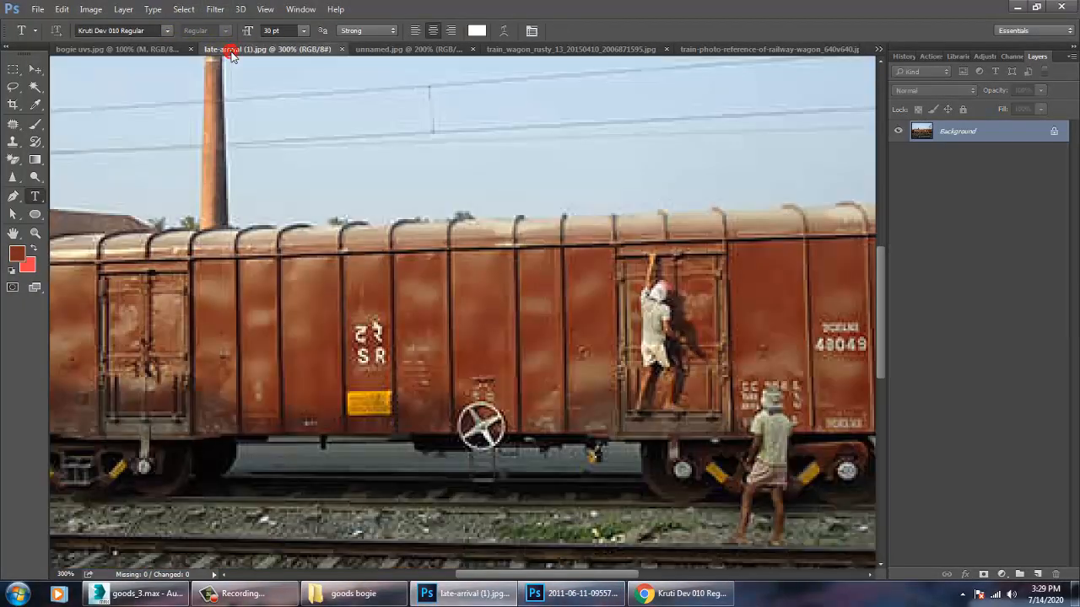
{"action": "left_click", "coordinate": [1019, 10]}
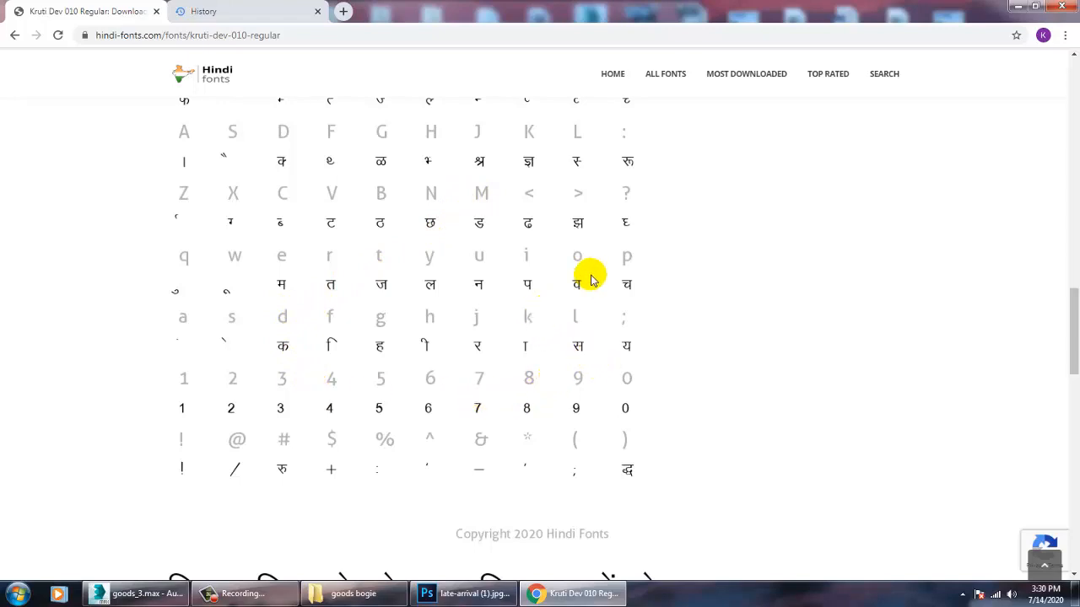
- Examine the Kruti Dev 010 character map in the browser for the keys that produce the Hindi wagon letters
{"action": "scroll", "coordinate": [573, 270], "scroll_direction": "up", "scroll_amount": 3}
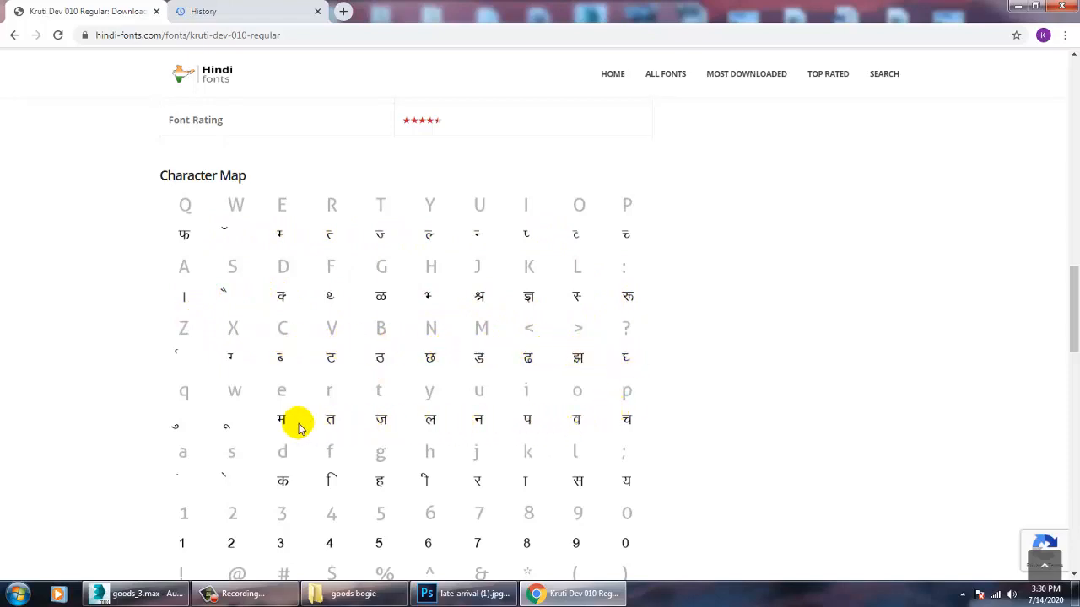
{"action": "scroll", "coordinate": [622, 483], "scroll_direction": "down", "scroll_amount": 3}
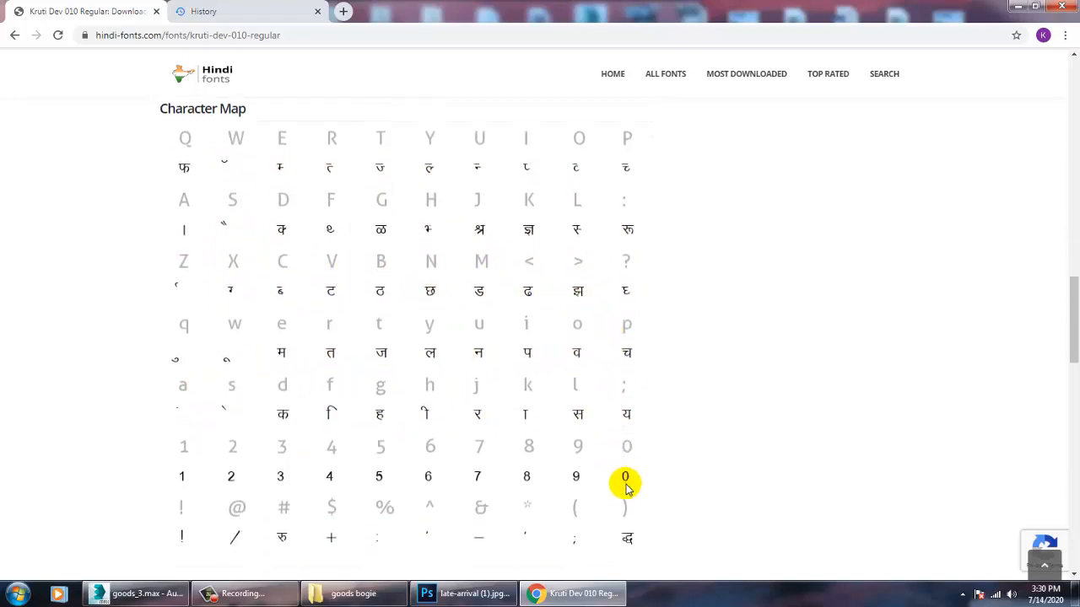
{"action": "scroll", "coordinate": [615, 460], "scroll_direction": "up", "scroll_amount": 1}
{"action": "scroll", "coordinate": [625, 452], "scroll_direction": "up", "scroll_amount": 2}
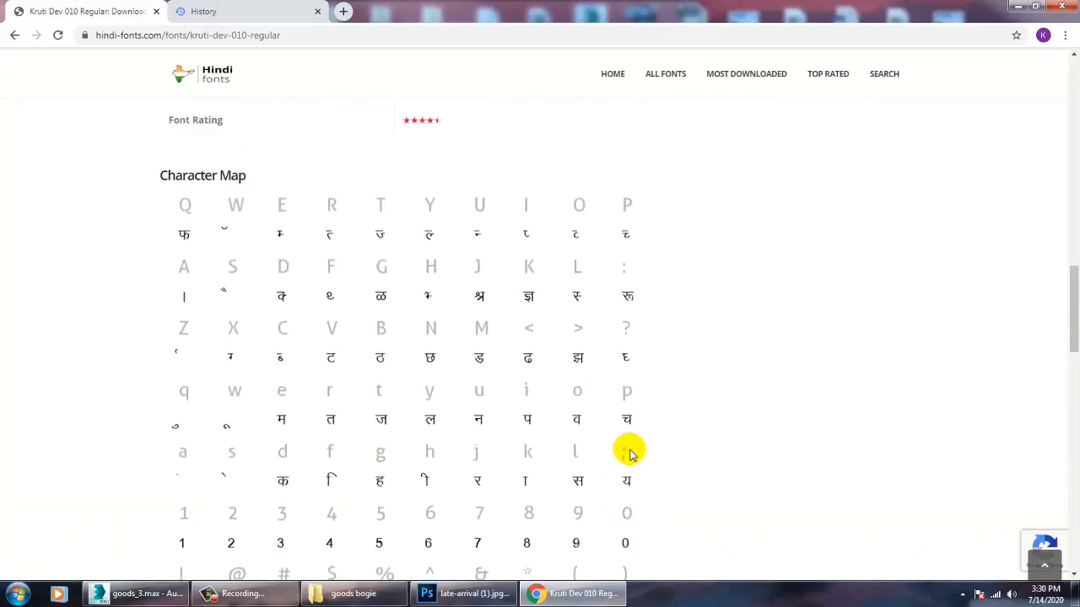
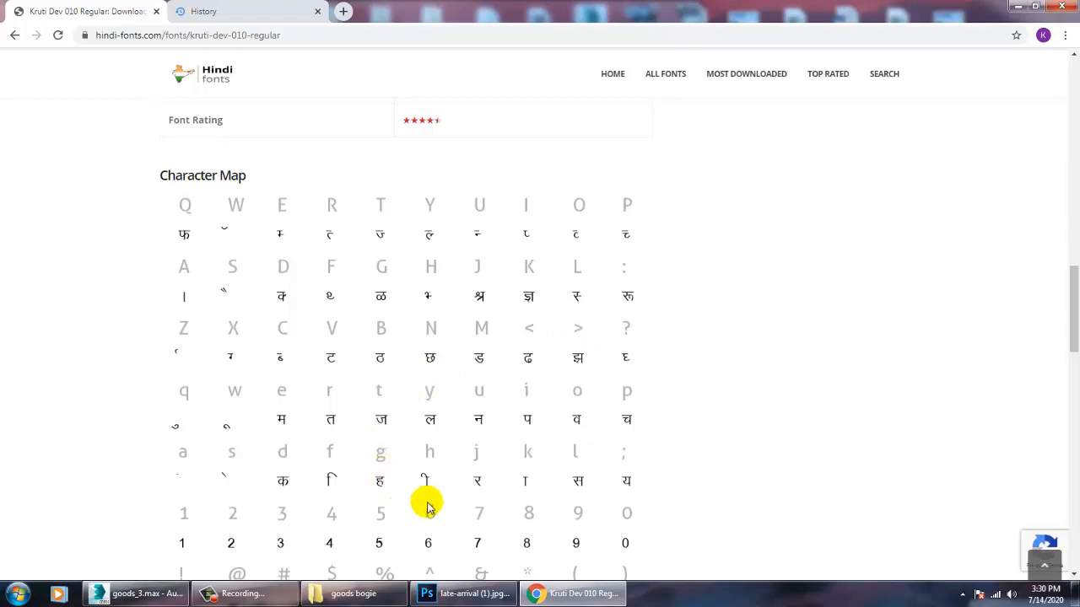
{"action": "scroll", "coordinate": [428, 506], "scroll_direction": "down", "scroll_amount": 1}
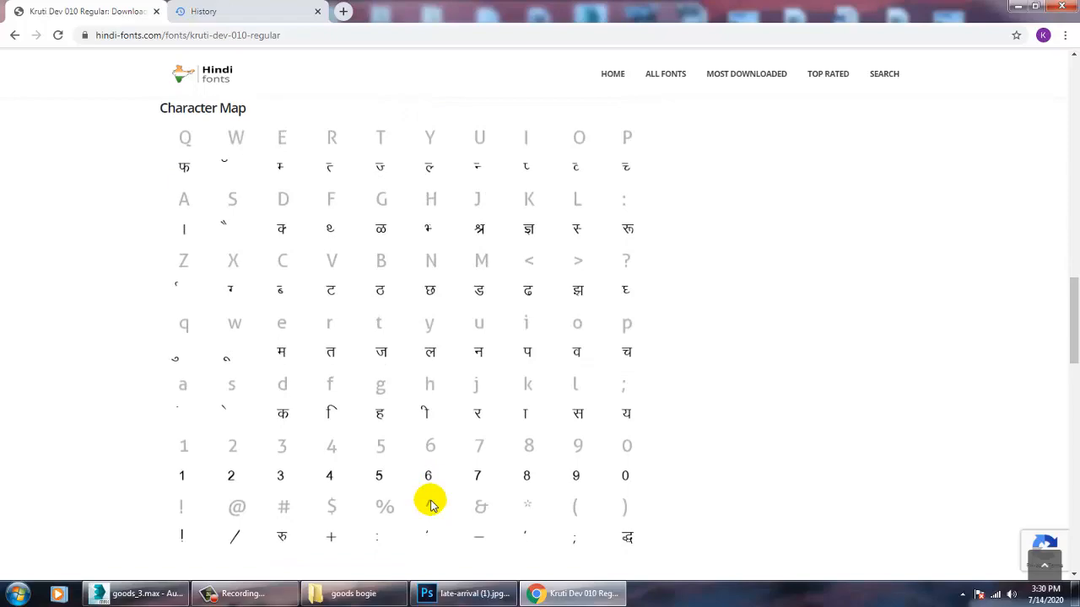
{"action": "scroll", "coordinate": [282, 545], "scroll_direction": "down", "scroll_amount": 2}
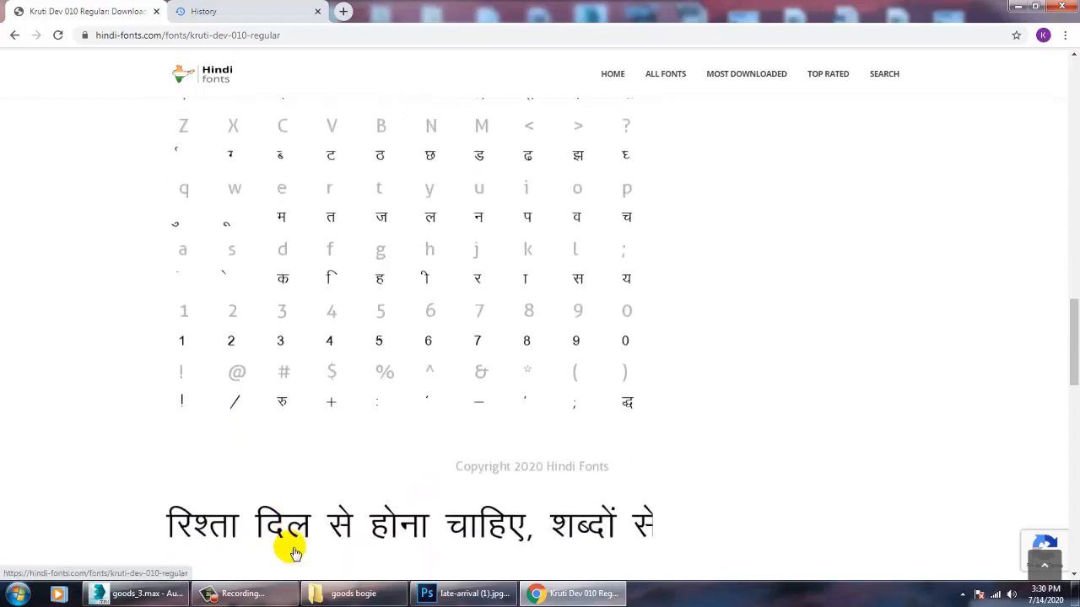
{"action": "scroll", "coordinate": [302, 428], "scroll_direction": "down", "scroll_amount": 4}
{"action": "scroll", "coordinate": [302, 428], "scroll_direction": "up", "scroll_amount": 5}
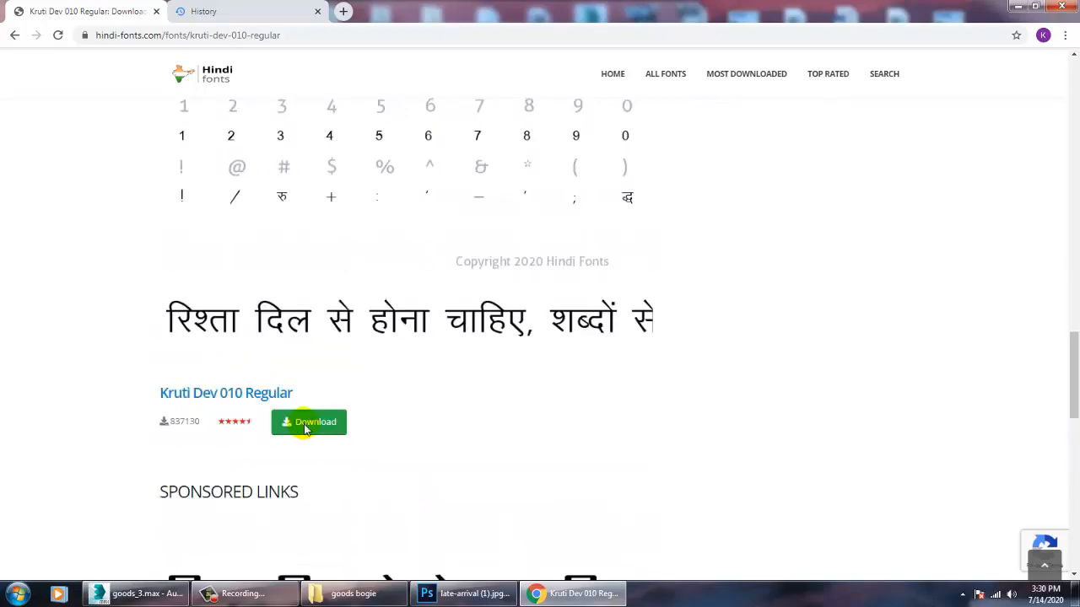
{"action": "scroll", "coordinate": [302, 427], "scroll_direction": "up", "scroll_amount": 2}
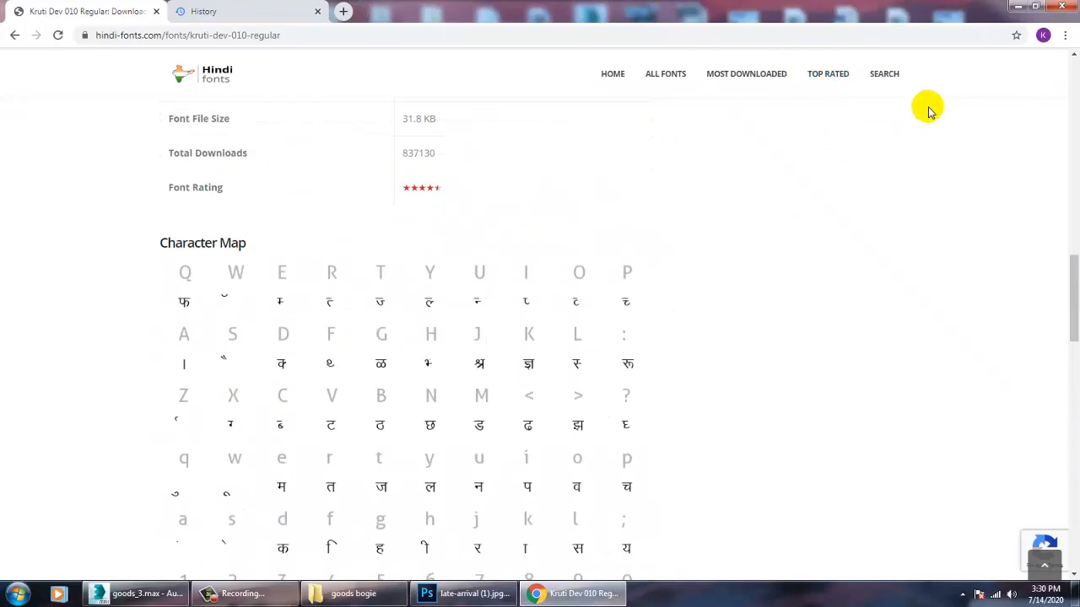
- Switch back to bogie uvs.jpg in Photoshop and add a space and र after ड in the Hindi text above S R
{"action": "left_click", "coordinate": [1017, 6]}
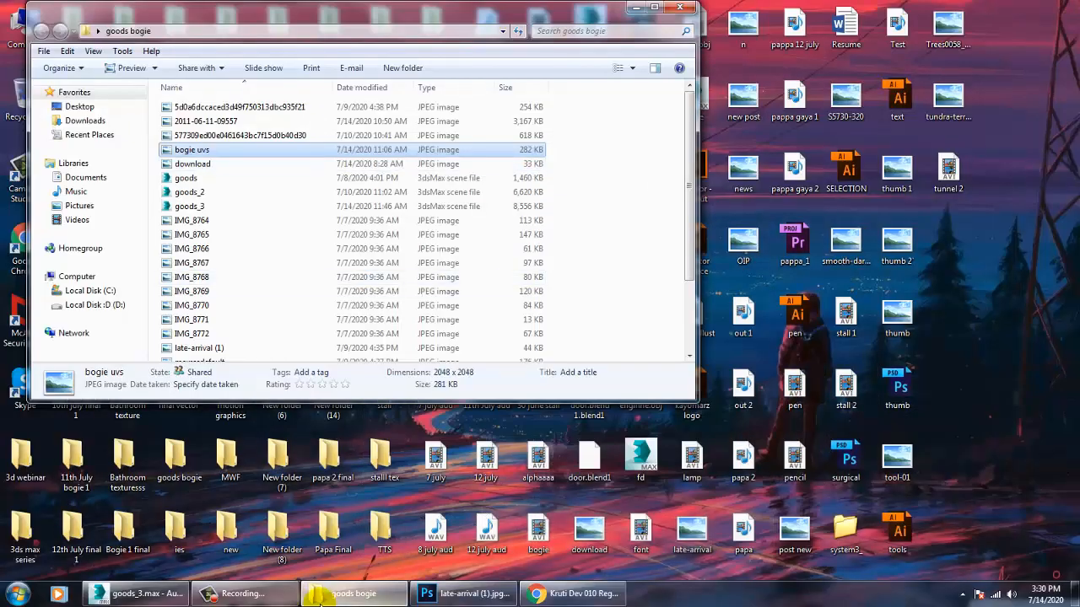
{"action": "left_click", "coordinate": [469, 594]}
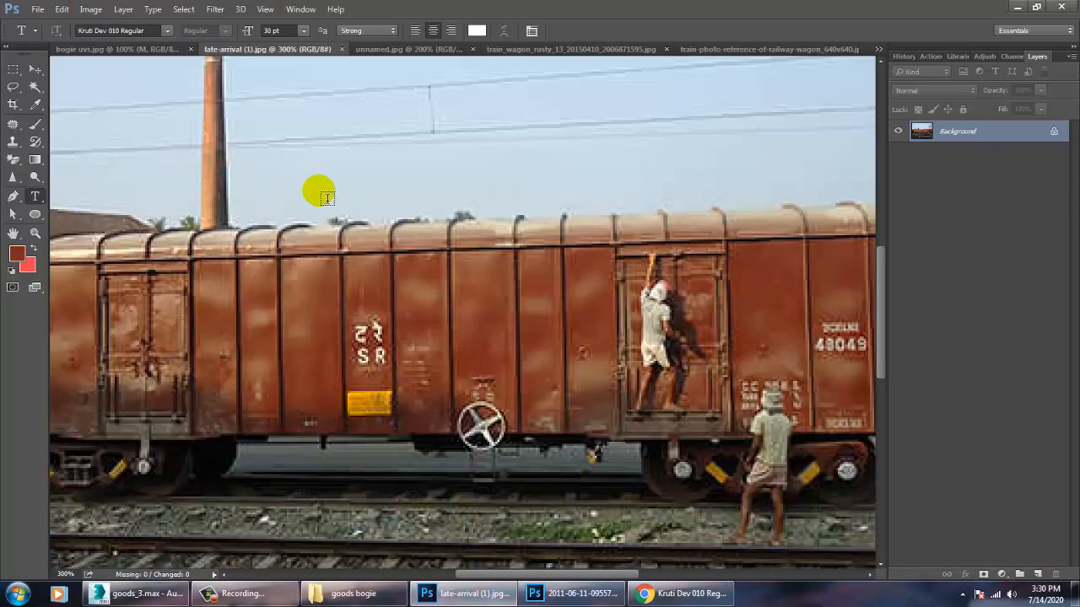
{"action": "left_click", "coordinate": [126, 49]}
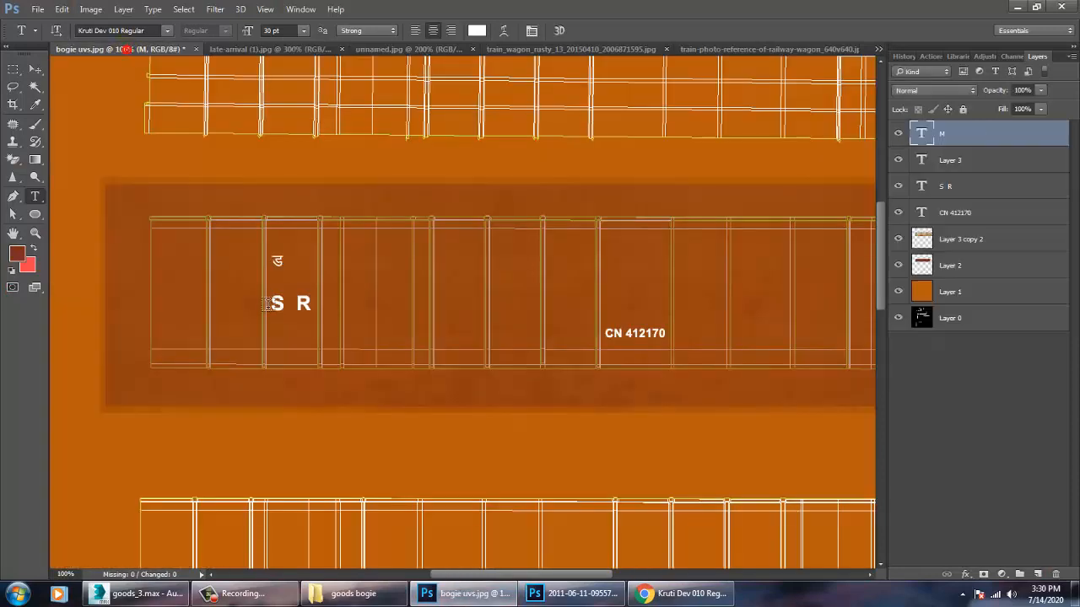
{"action": "left_click", "coordinate": [280, 262]}
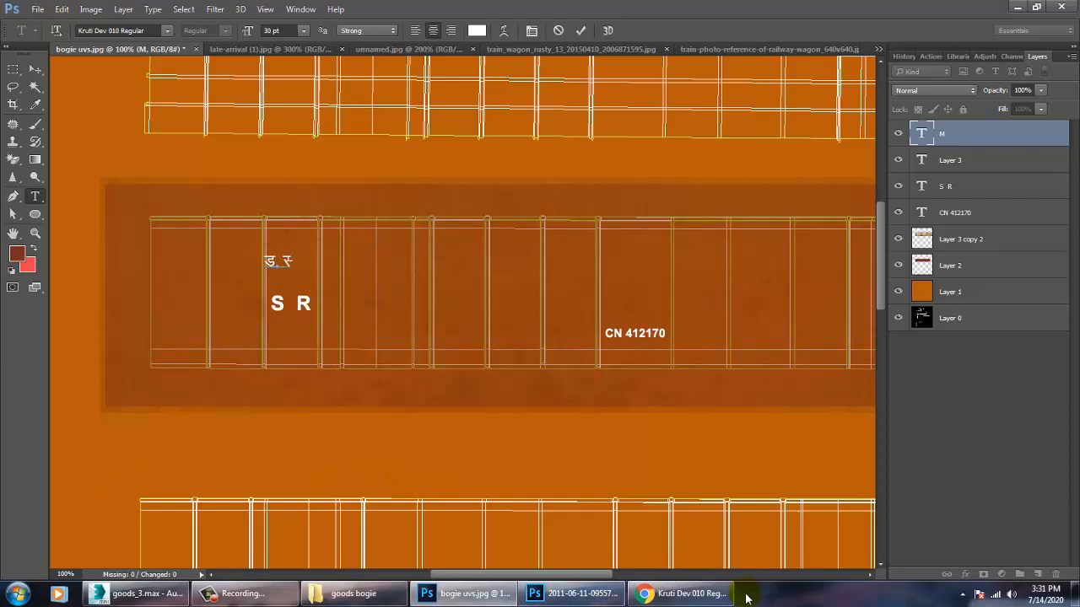
- Look up the vowel sign in the browser's character map and add it to the Hindi text so it reads "ड रे"
{"action": "left_click", "coordinate": [693, 595]}
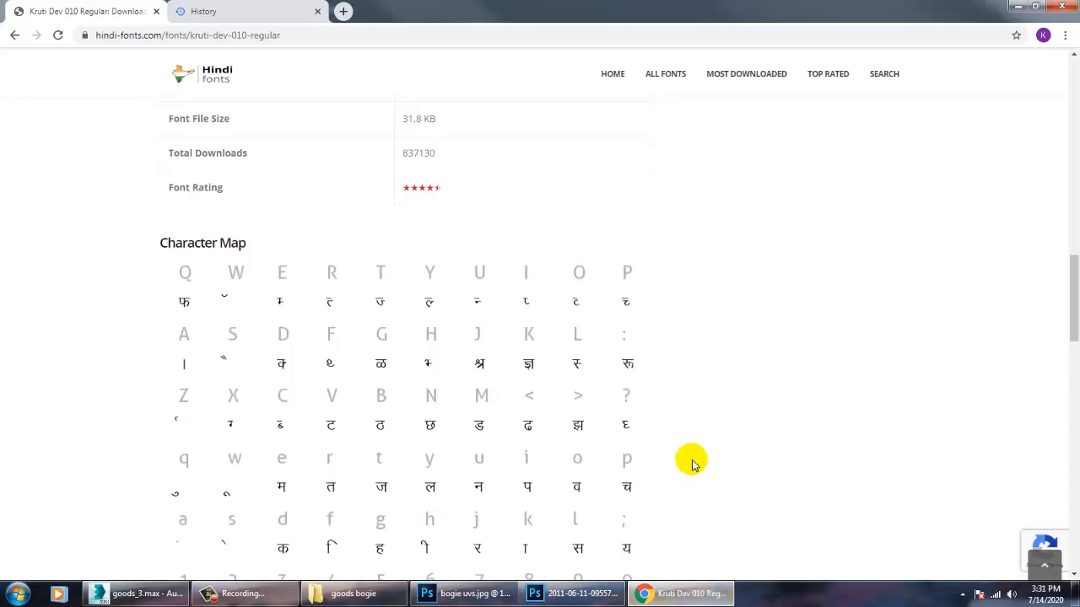
{"action": "scroll", "coordinate": [692, 461], "scroll_direction": "down", "scroll_amount": 1}
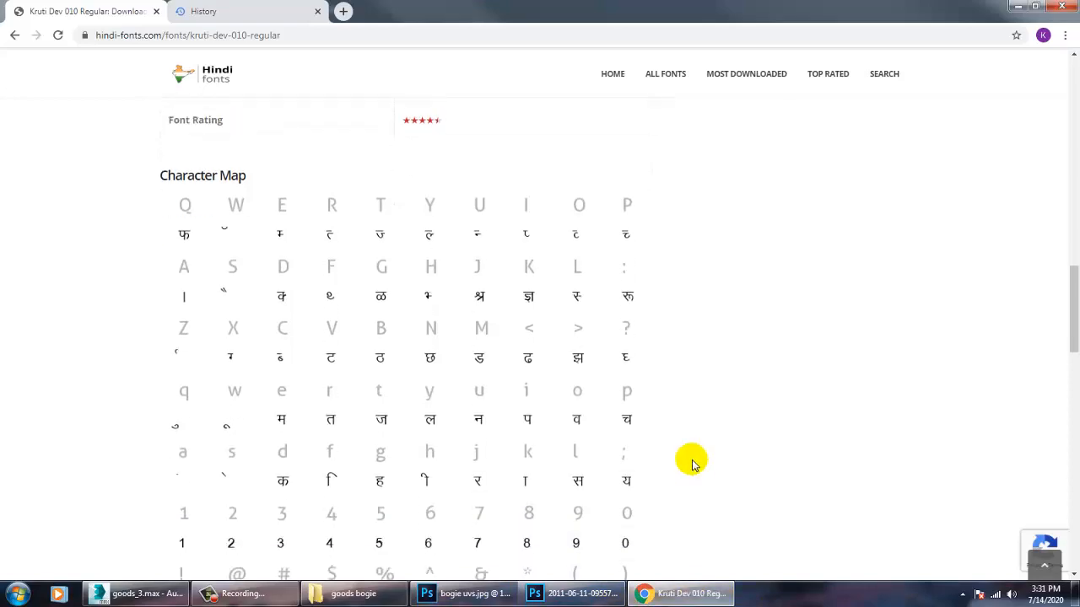
{"action": "left_click", "coordinate": [709, 596]}
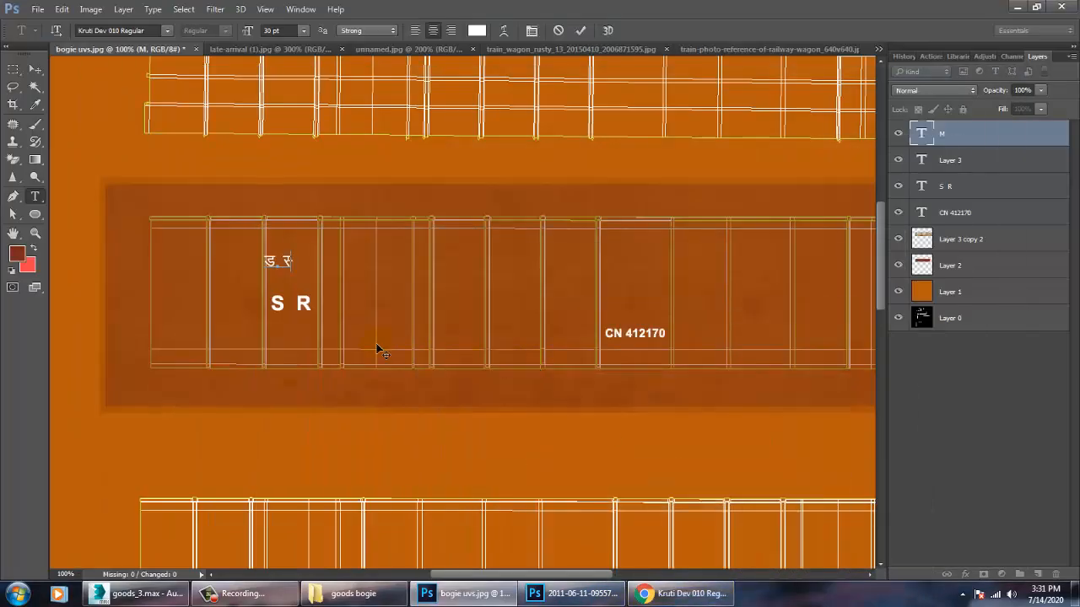
{"action": "type", "text": "s"}
{"action": "left_click", "coordinate": [684, 595]}
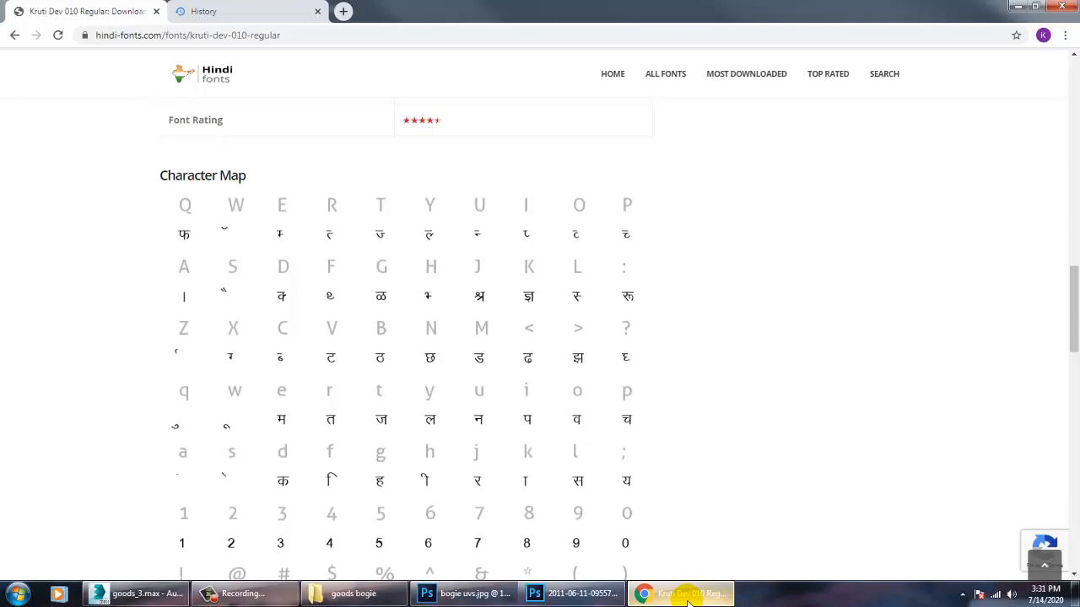
{"action": "scroll", "coordinate": [579, 473], "scroll_direction": "down", "scroll_amount": 1}
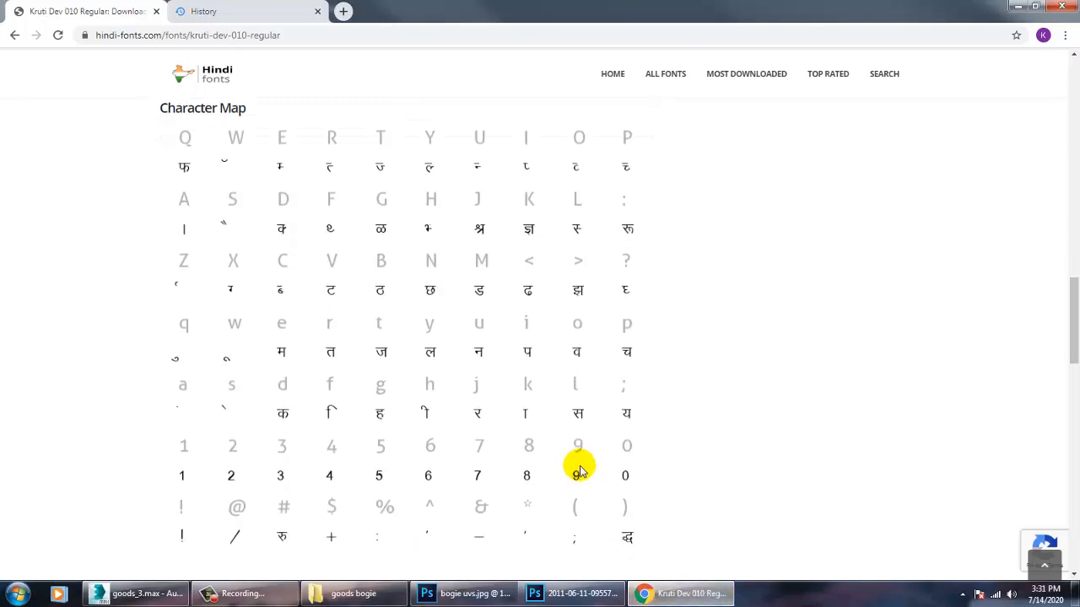
{"action": "left_click", "coordinate": [1019, 5]}
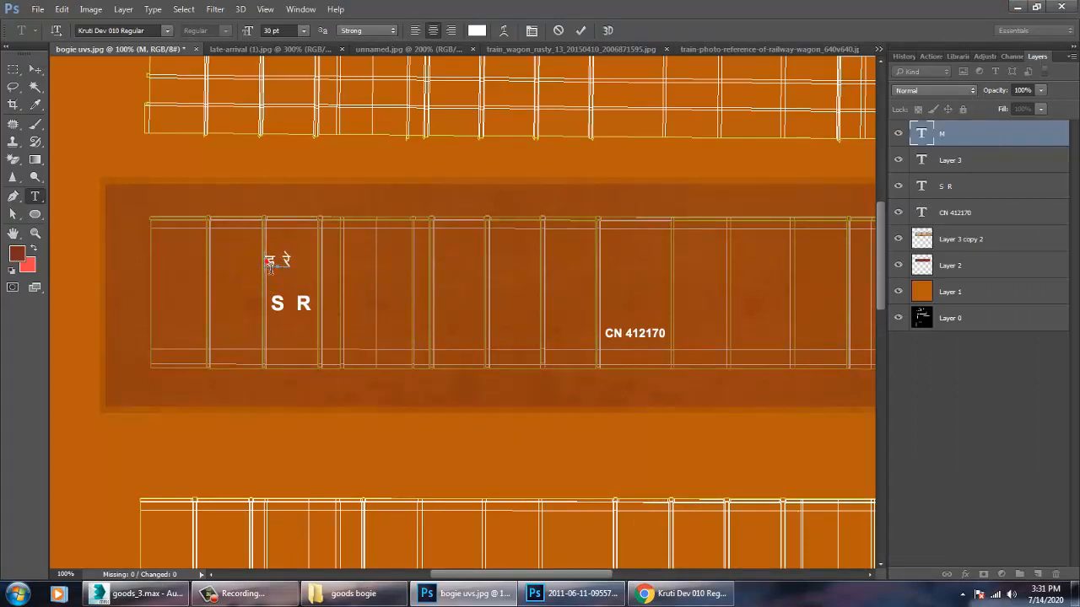
- Enlarge the Hindi text slightly with Free Transform and position it directly above the S R lettering
{"action": "left_click", "coordinate": [36, 69]}
{"action": "left_click_drag", "start_coordinate": [287, 269], "coordinate": [315, 284]}
{"action": "key", "text": "ctrl+t"}
{"action": "key", "text": "Return"}
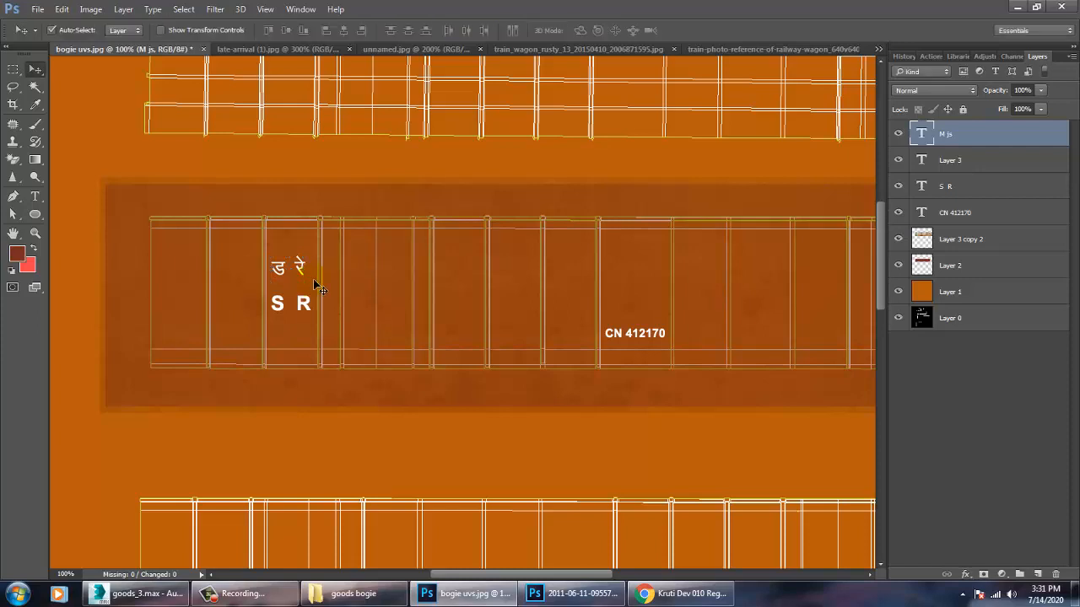
- Delete the unused text layer named Layer 3
{"action": "left_click", "coordinate": [957, 168]}
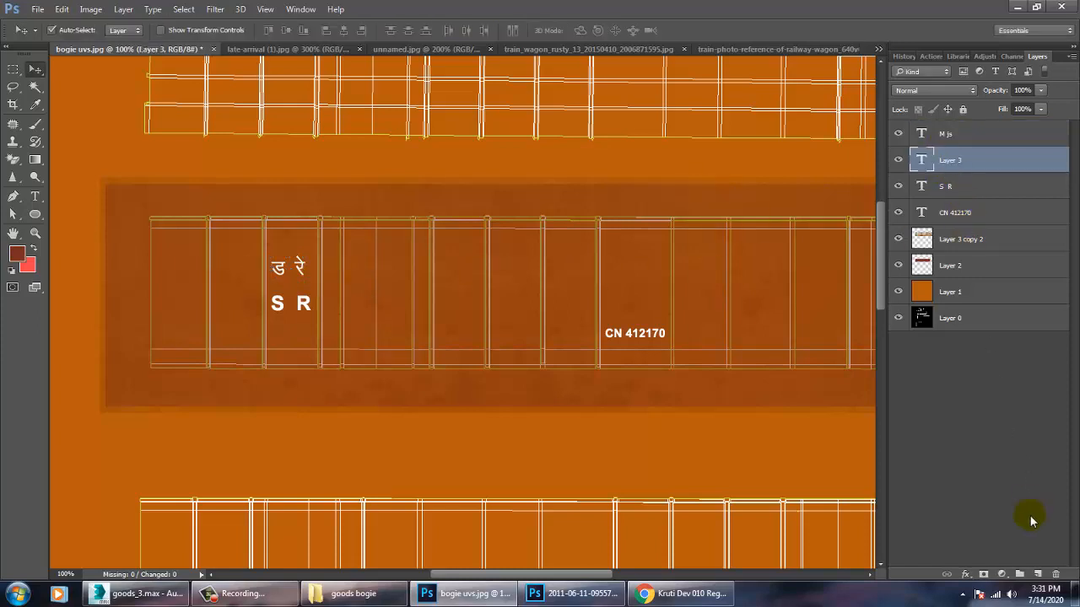
{"action": "left_click", "coordinate": [1055, 575]}
{"action": "left_click", "coordinate": [512, 224]}
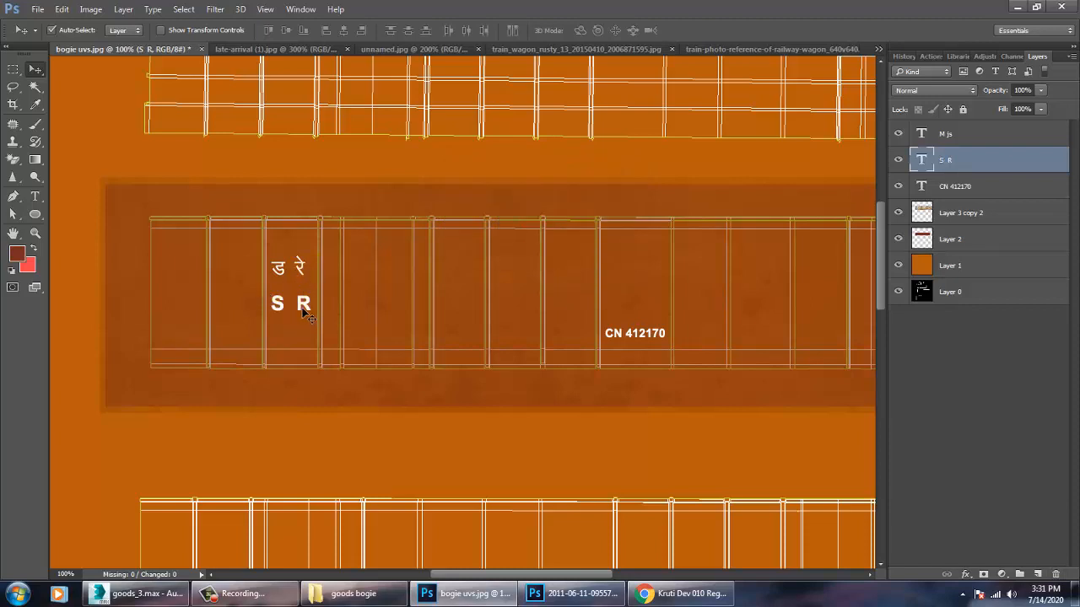
- Nudge the S R text down about 4 pixels and select the Hindi text above it
{"action": "key", "text": "Down"}
{"action": "key", "text": "Down"}
{"action": "key", "text": "Down"}
{"action": "key", "text": "Down"}
{"action": "left_click", "coordinate": [299, 267]}
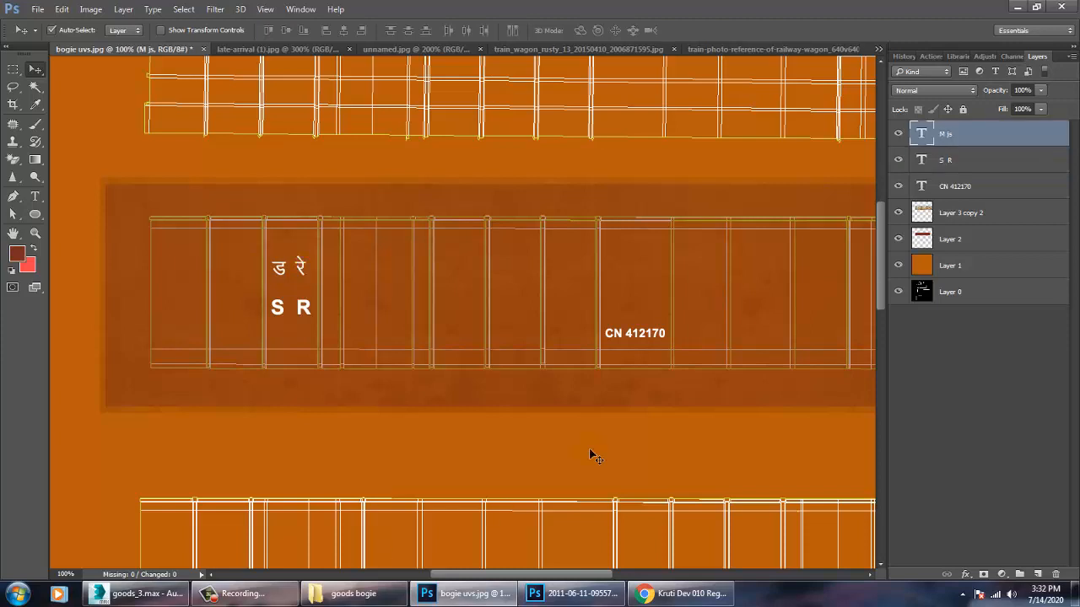
- Check the wagon markings in unnamed.jpg and add a new empty layer above the text layers in bogie uvs.jpg
{"action": "left_click", "coordinate": [395, 51]}
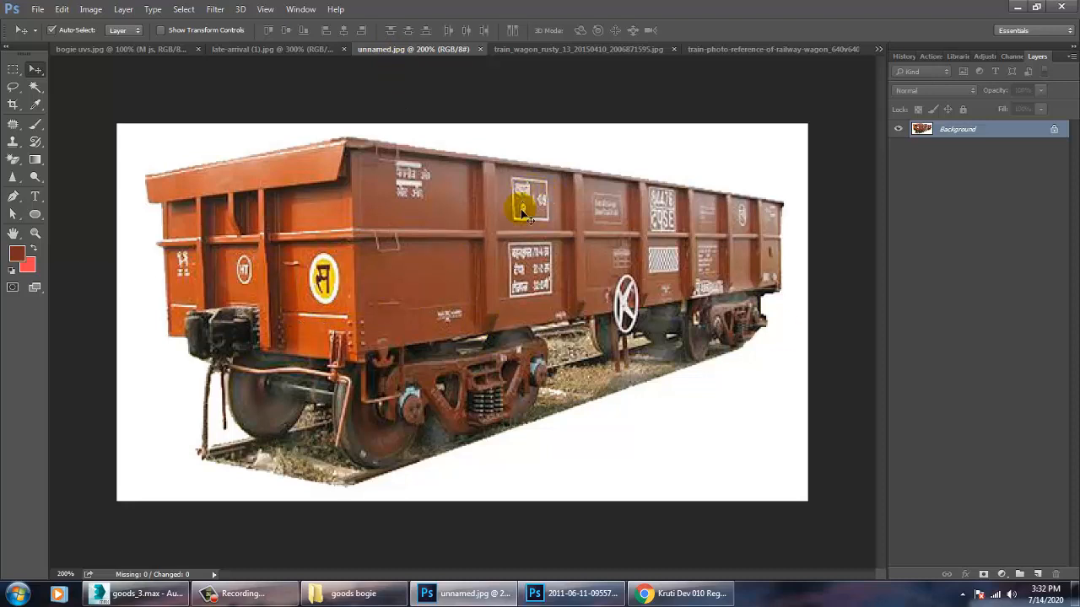
{"action": "left_click", "coordinate": [1018, 7]}
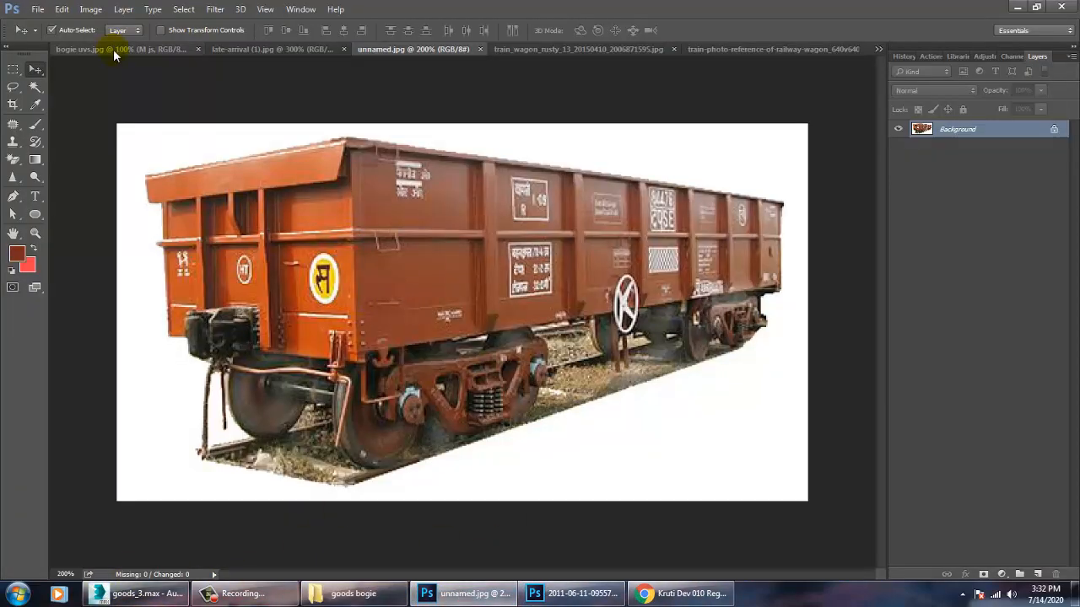
{"action": "left_click", "coordinate": [109, 49]}
{"action": "left_click_drag", "start_coordinate": [595, 414], "coordinate": [383, 384]}
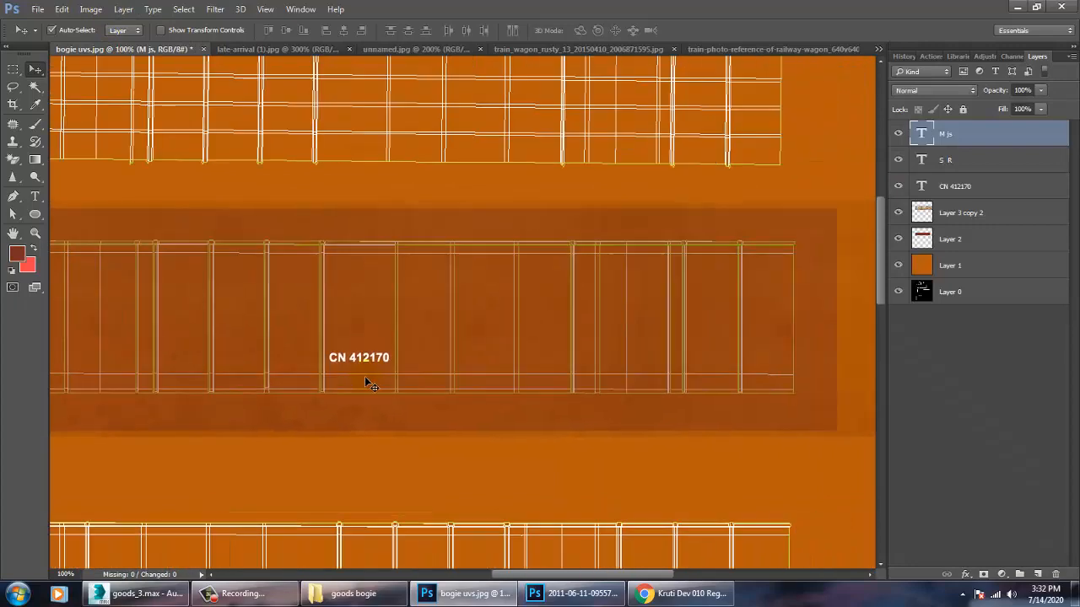
{"action": "left_click", "coordinate": [1039, 574]}
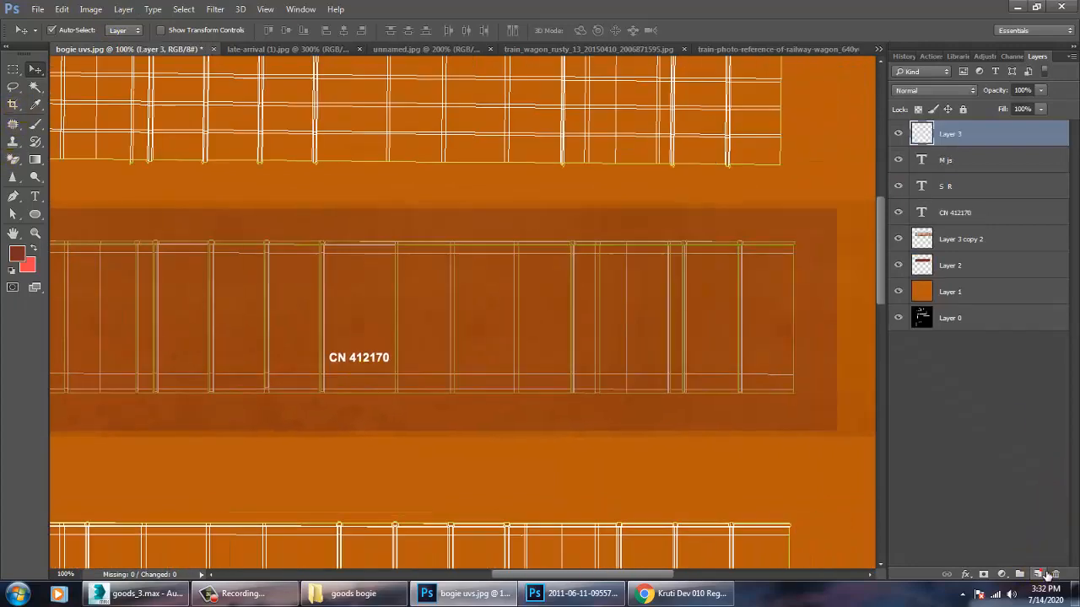
- Make a rectangular marquee selection in the upper part of the second wagon panel beyond the CN 412170 lettering
{"action": "right_click", "coordinate": [15, 88]}
{"action": "right_click", "coordinate": [13, 69]}
{"action": "left_click", "coordinate": [80, 69]}
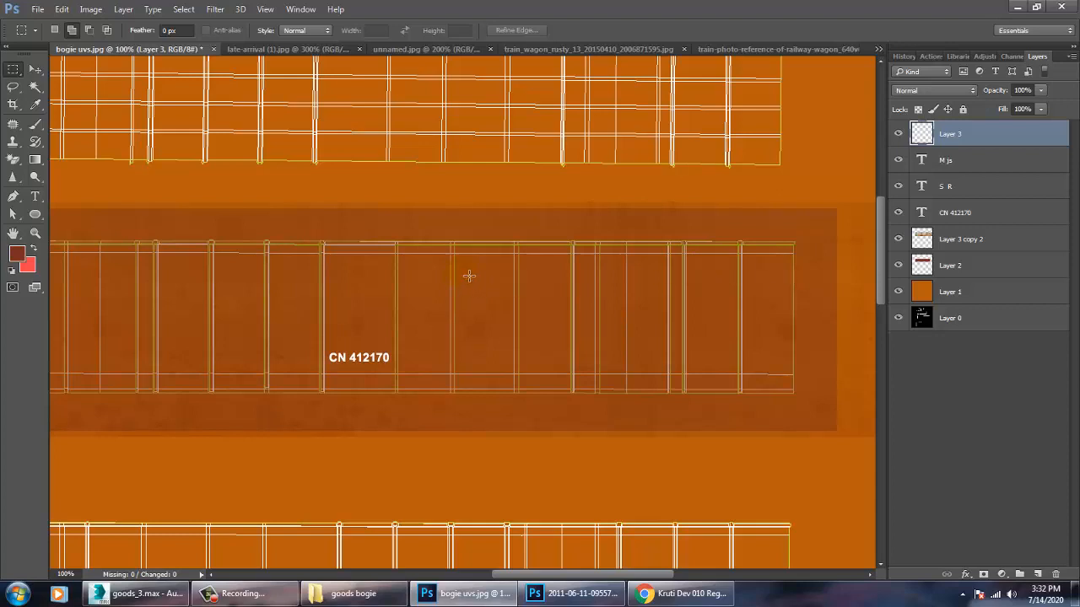
{"action": "left_click_drag", "start_coordinate": [460, 269], "coordinate": [507, 301]}
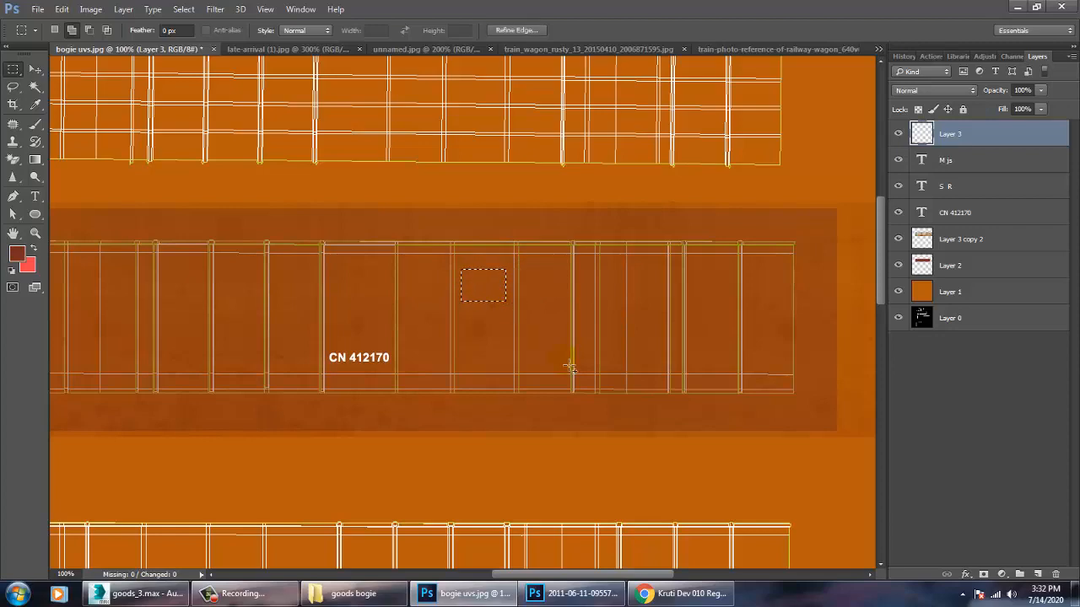
- Stroke the rectangular selection on Layer 3 with a 6 px centered outline in white (ffffff) and deselect
{"action": "left_click", "coordinate": [35, 68]}
{"action": "left_click", "coordinate": [62, 10]}
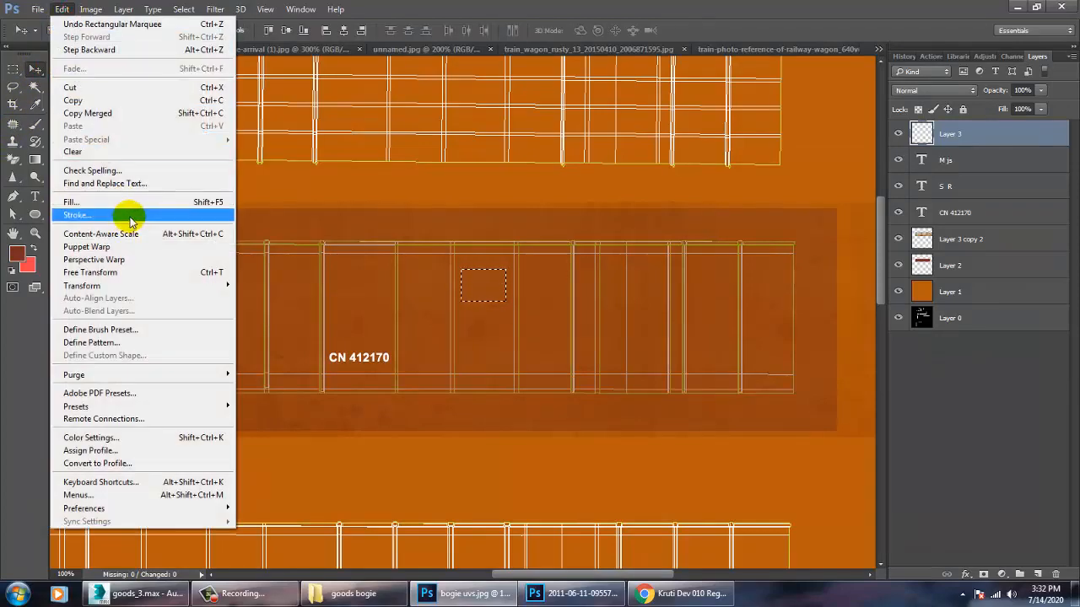
{"action": "left_click", "coordinate": [128, 216]}
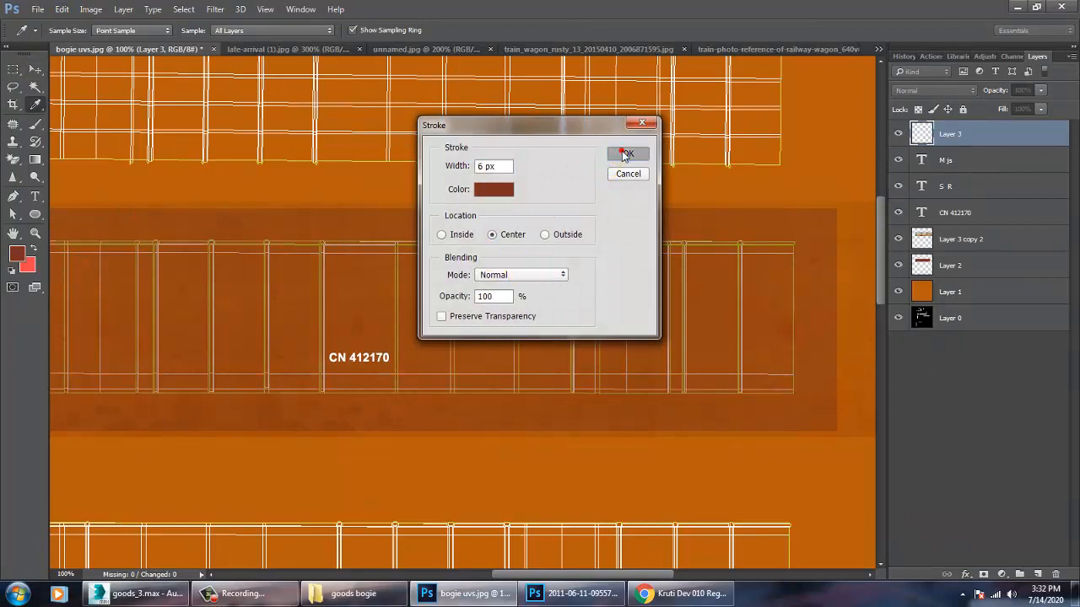
{"action": "left_click", "coordinate": [504, 190]}
{"action": "type", "text": "ffffff"}
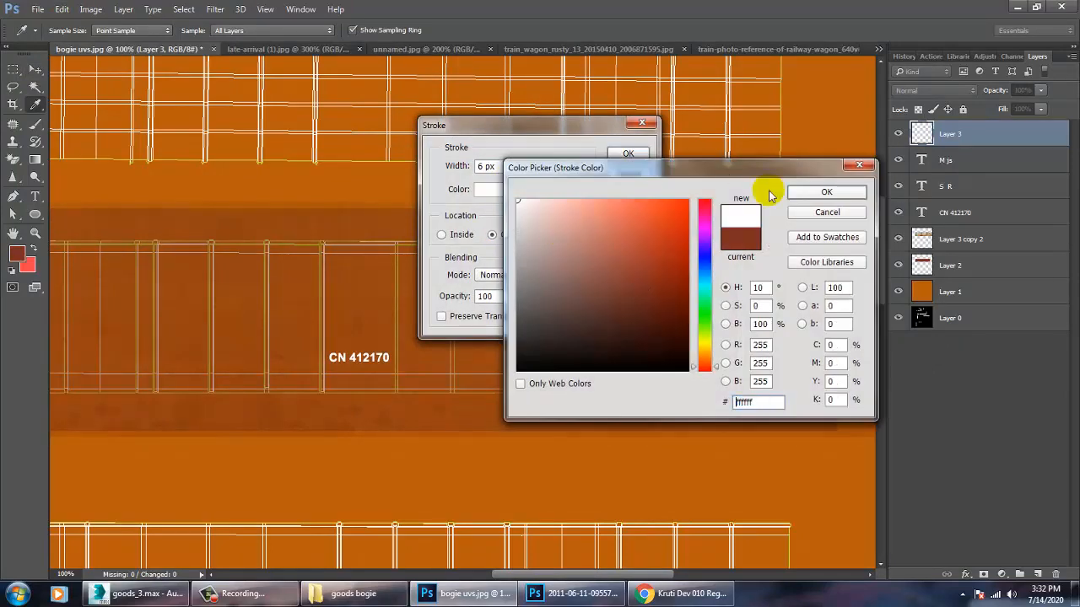
{"action": "left_click", "coordinate": [822, 193]}
{"action": "left_click", "coordinate": [631, 155]}
{"action": "key", "text": "v"}
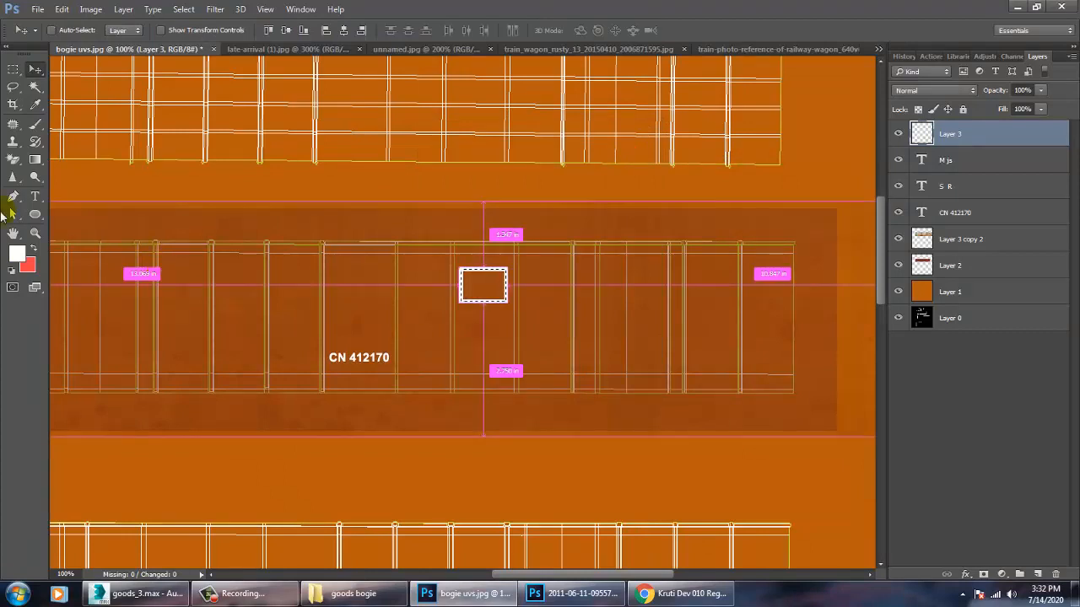
{"action": "key", "text": "ctrl+d"}
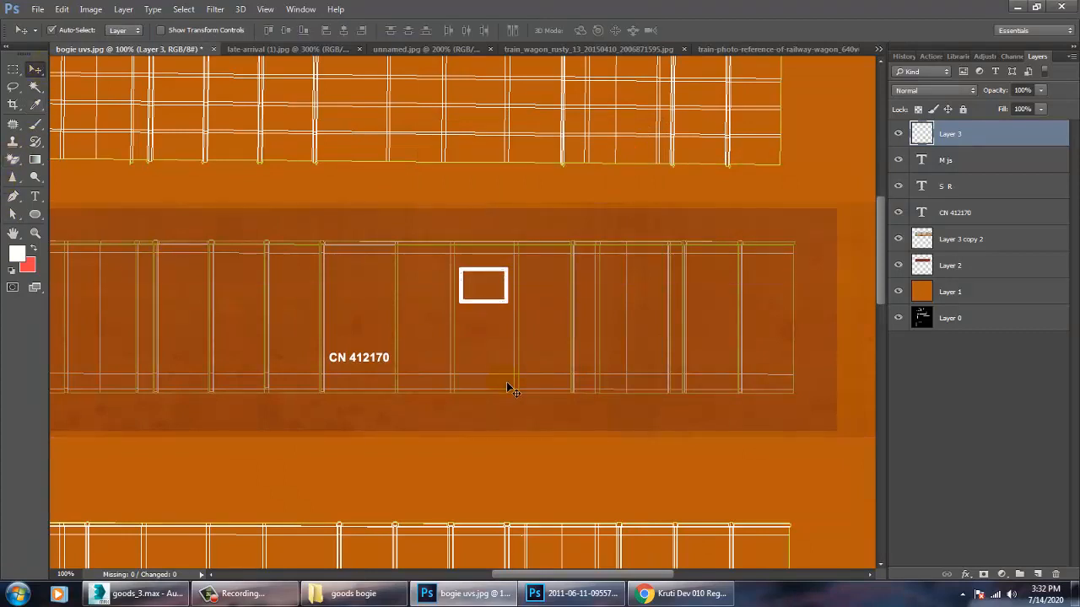
- Undo the thick outline back to the rectangular selection, stroke it with a 2 px width instead, and deselect
{"action": "key", "text": "ctrl+alt+z"}
{"action": "key", "text": "ctrl+alt+z"}
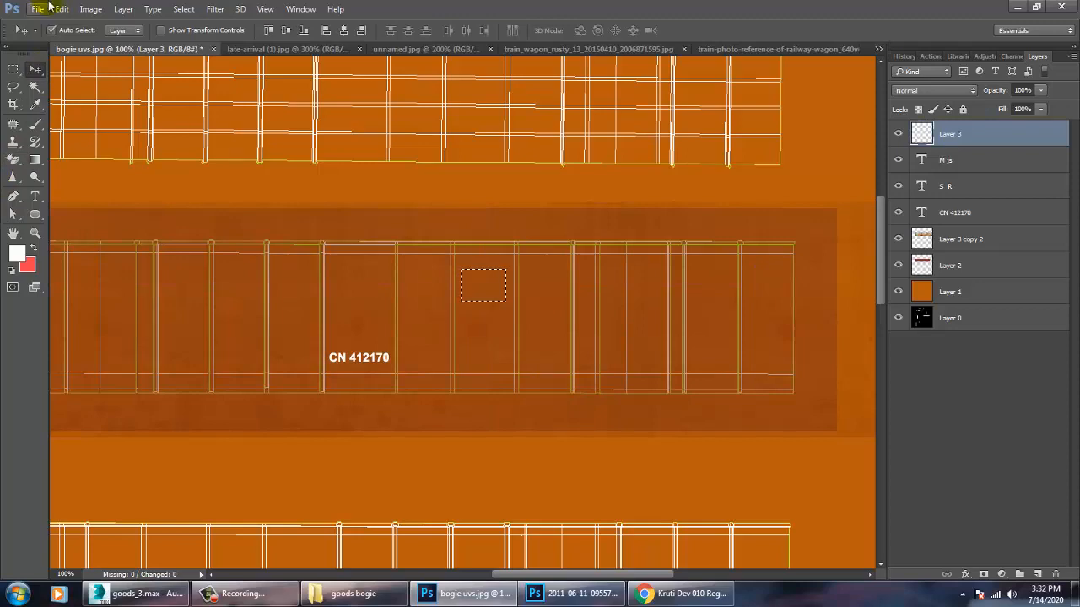
{"action": "left_click", "coordinate": [75, 13]}
{"action": "left_click", "coordinate": [88, 212]}
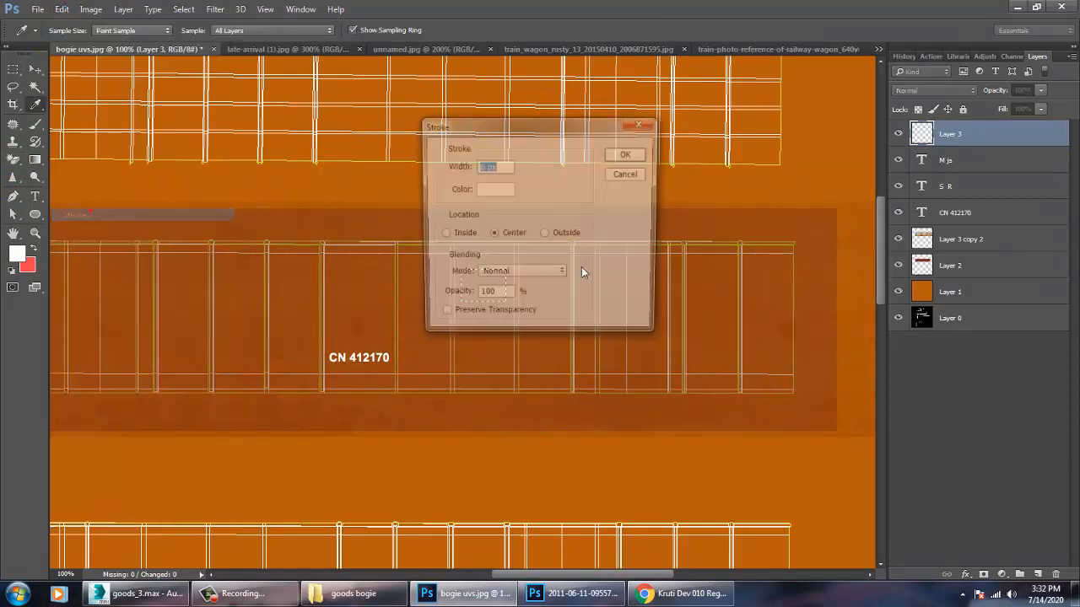
{"action": "type", "text": "2"}
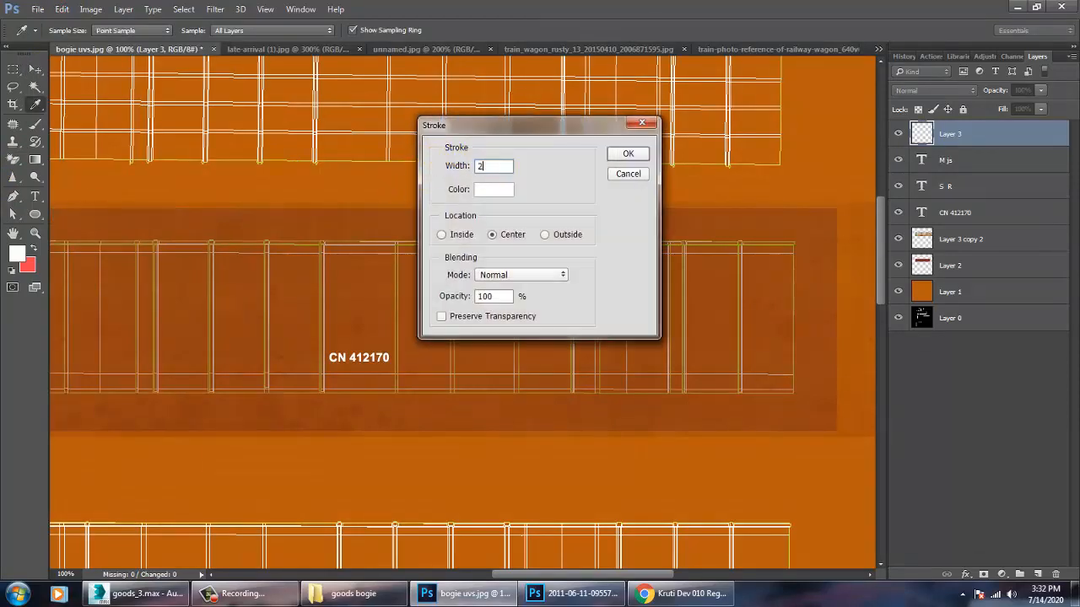
{"action": "left_click", "coordinate": [627, 154]}
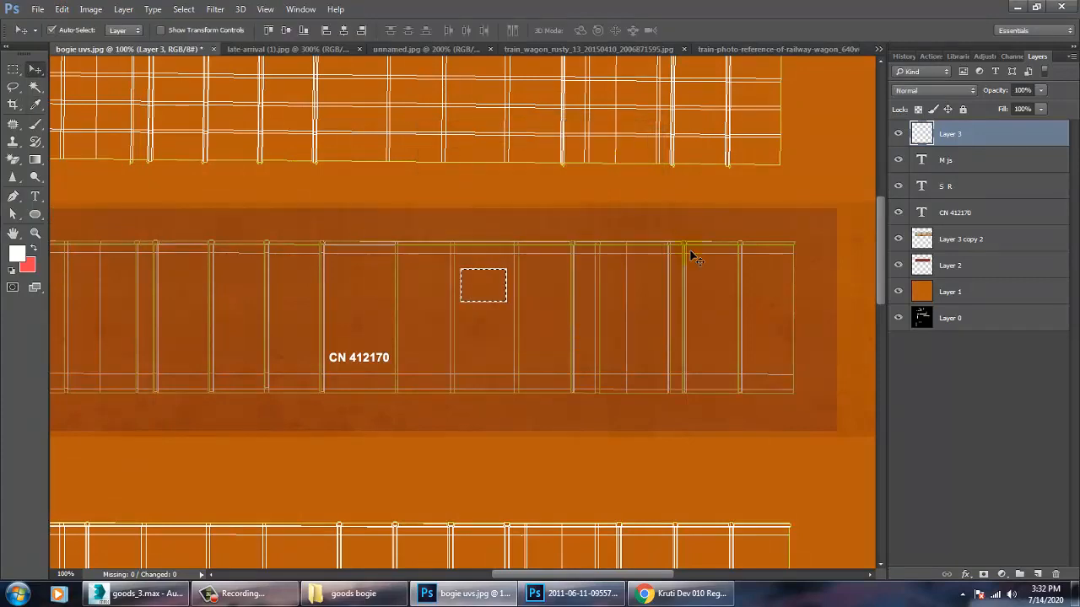
{"action": "key", "text": "ctrl"}
{"action": "key", "text": "ctrl+d"}
- Duplicate the Hindi text above S R and place the copy inside the white rectangle outline
{"action": "key", "text": "ctrl+plus"}
{"action": "key", "text": "ctrl+plus"}
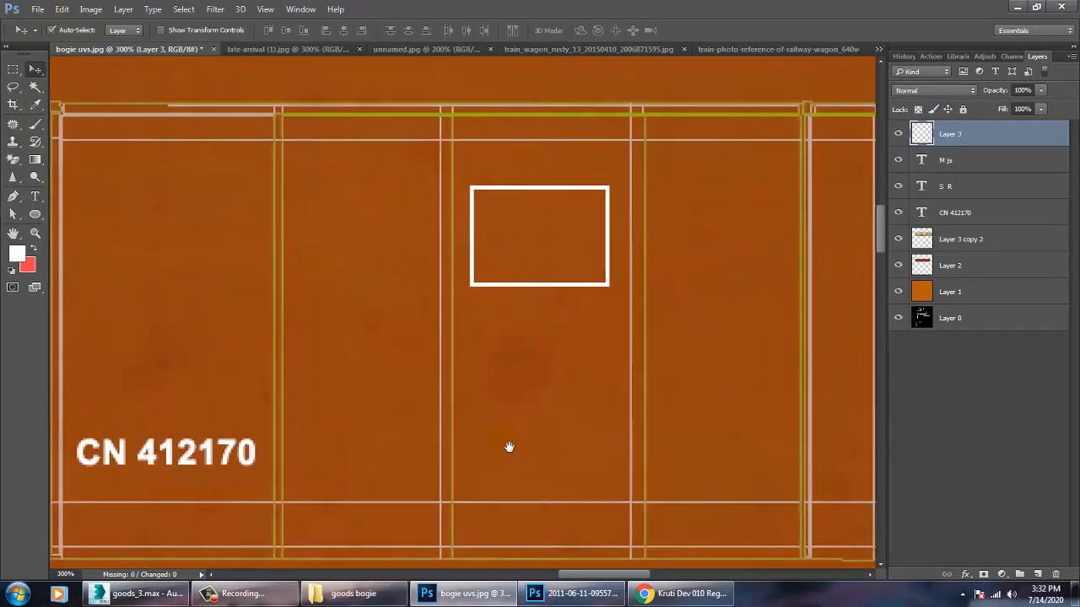
{"action": "scroll", "coordinate": [509, 447], "scroll_direction": "up", "scroll_amount": 3}
{"action": "scroll", "coordinate": [778, 301], "scroll_direction": "left", "scroll_amount": 5}
{"action": "scroll", "coordinate": [338, 354], "scroll_direction": "down", "scroll_amount": 2}
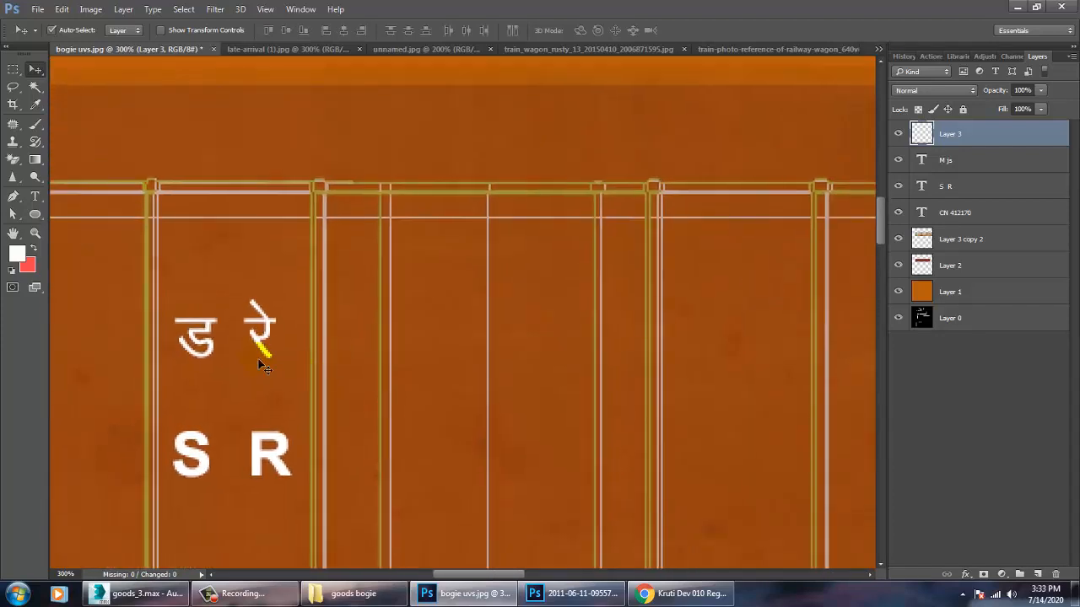
{"action": "left_click_drag", "start_coordinate": [262, 365], "coordinate": [776, 344]}
{"action": "left_click_drag", "start_coordinate": [657, 369], "coordinate": [106, 391]}
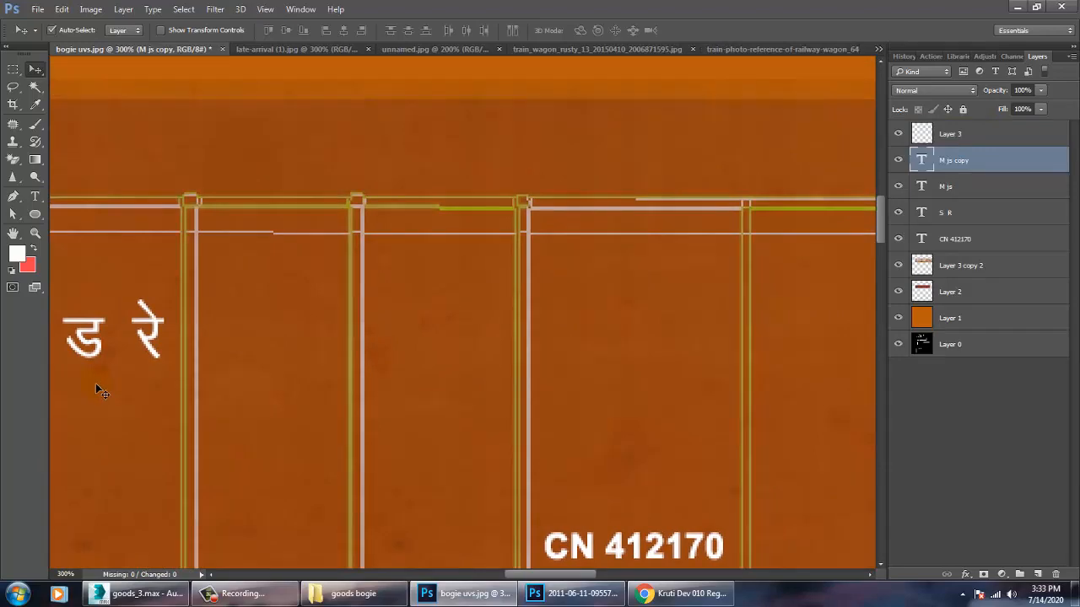
{"action": "key", "text": "ctrl+minus"}
{"action": "key", "text": "ctrl+minus"}
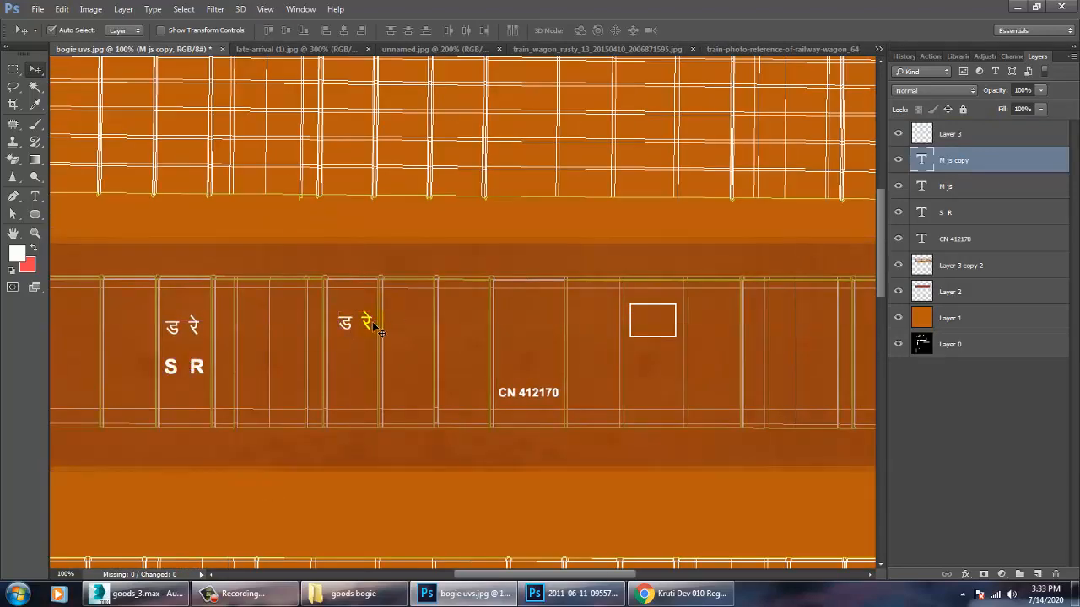
{"action": "left_click_drag", "start_coordinate": [369, 327], "coordinate": [671, 398]}
{"action": "key", "text": "ctrl+z"}
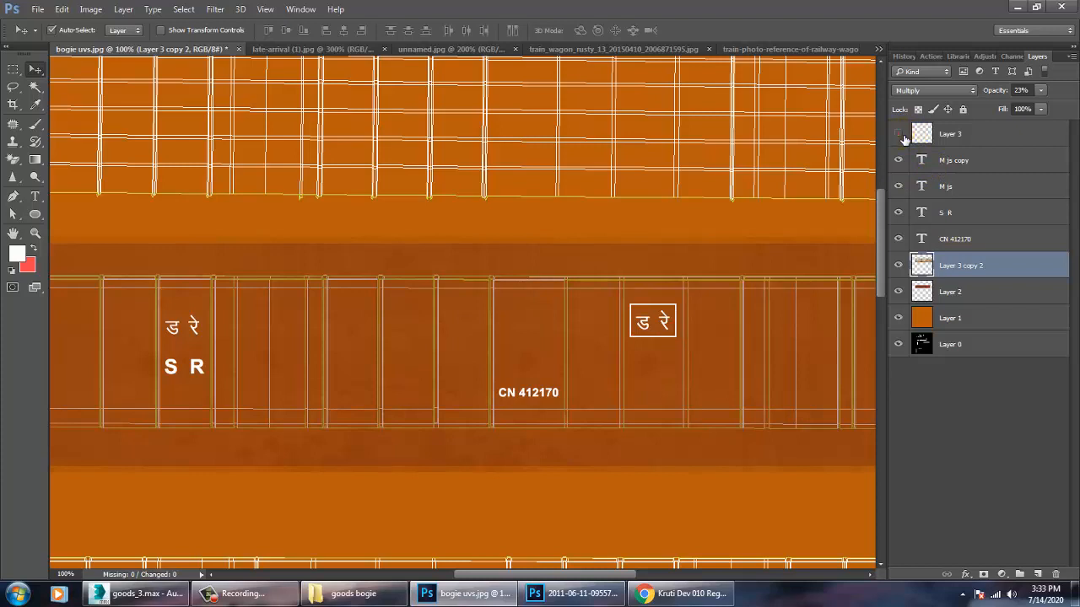
- Duplicate the white rectangle outline and place the copy in the lower part of a panel near the wagon side's far end
{"action": "left_click", "coordinate": [654, 324]}
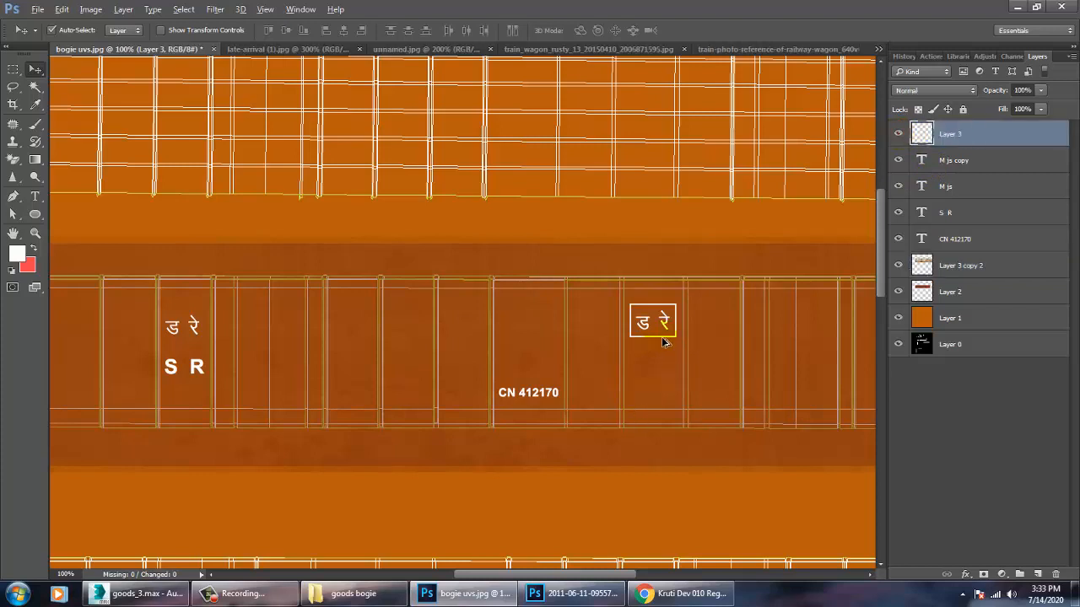
{"action": "left_click_drag", "start_coordinate": [664, 346], "coordinate": [82, 405]}
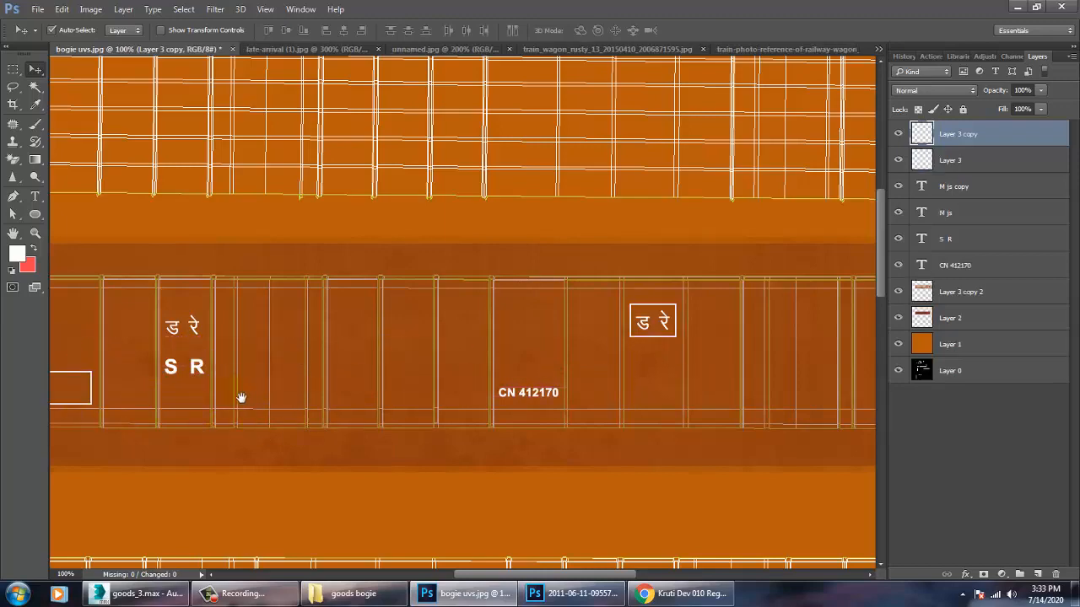
{"action": "left_click_drag", "start_coordinate": [244, 387], "coordinate": [343, 394]}
{"action": "left_click_drag", "start_coordinate": [178, 400], "coordinate": [835, 380]}
{"action": "left_click_drag", "start_coordinate": [542, 405], "coordinate": [228, 414]}
{"action": "left_click_drag", "start_coordinate": [472, 397], "coordinate": [627, 414]}
{"action": "scroll", "coordinate": [624, 405], "scroll_direction": "left", "scroll_amount": 8}
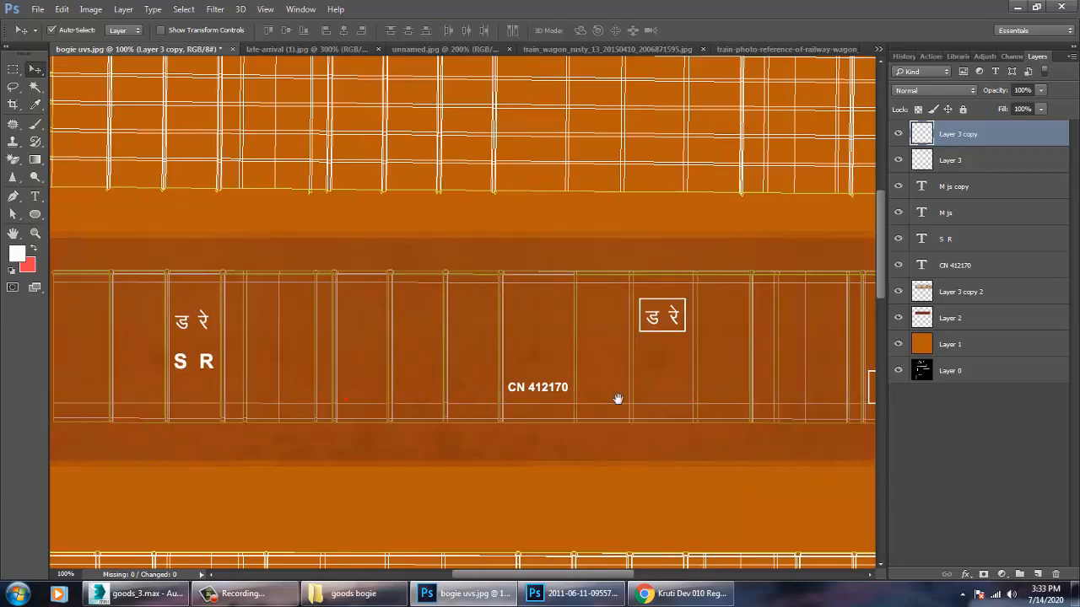
- Check the wagon number placement in late-arrival (1).jpg, then duplicate the CN 412170 text and place it just above the empty rectangle in bogie uvs.jpg
{"action": "left_click", "coordinate": [307, 50]}
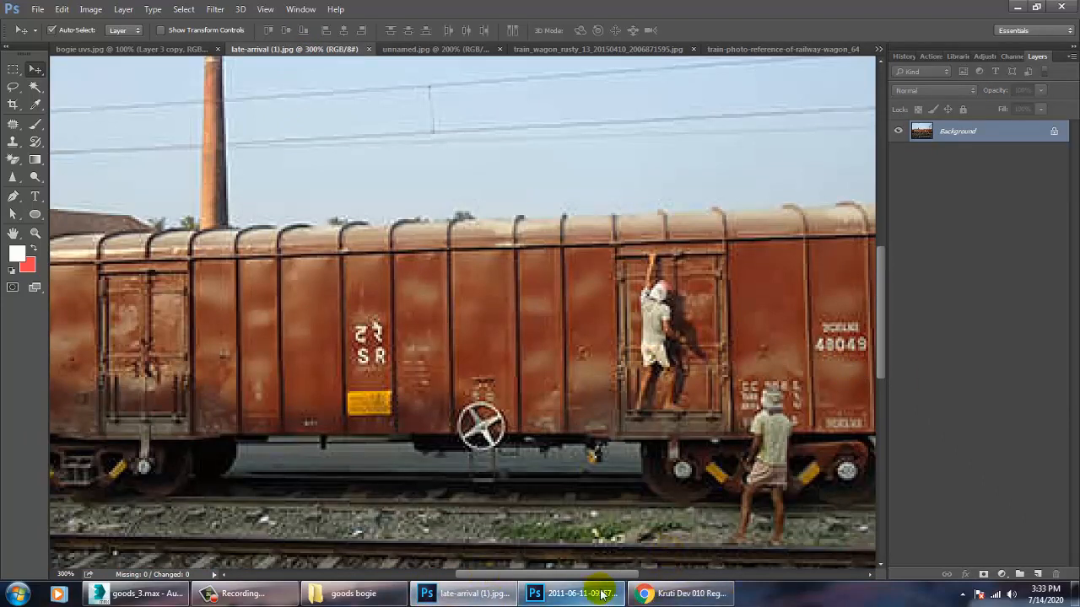
{"action": "left_click", "coordinate": [100, 50]}
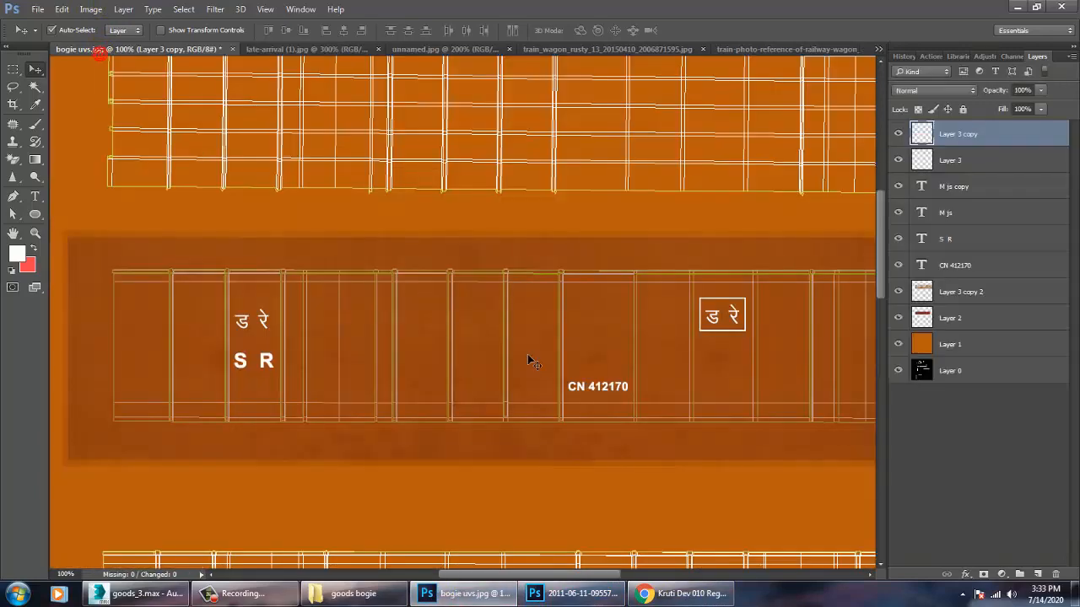
{"action": "left_click_drag", "start_coordinate": [617, 387], "coordinate": [748, 390]}
{"action": "scroll", "coordinate": [550, 441], "scroll_direction": "right", "scroll_amount": 5}
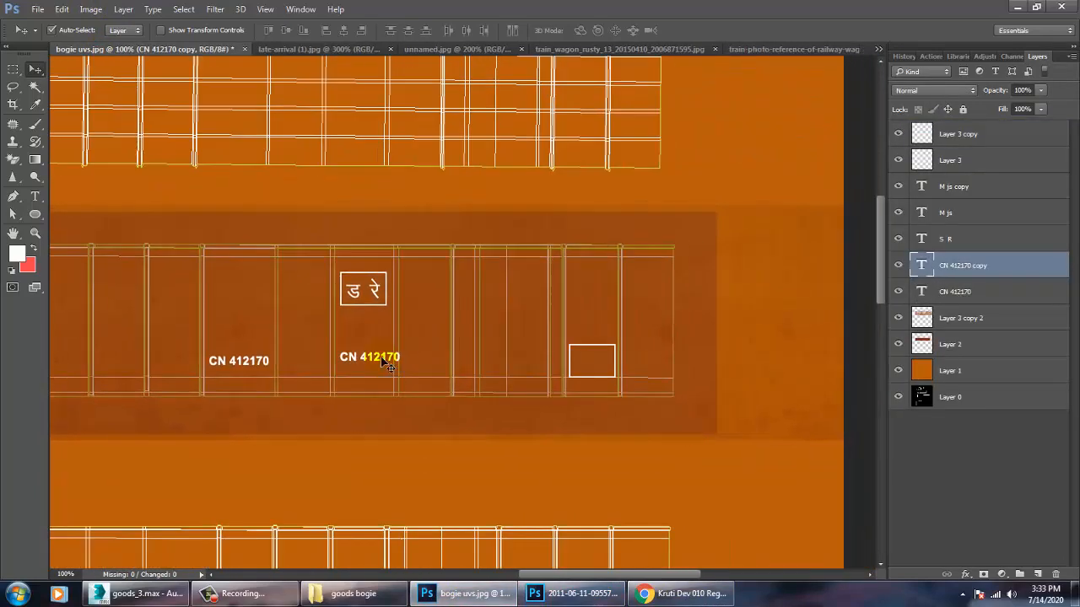
{"action": "left_click_drag", "start_coordinate": [382, 360], "coordinate": [598, 326]}
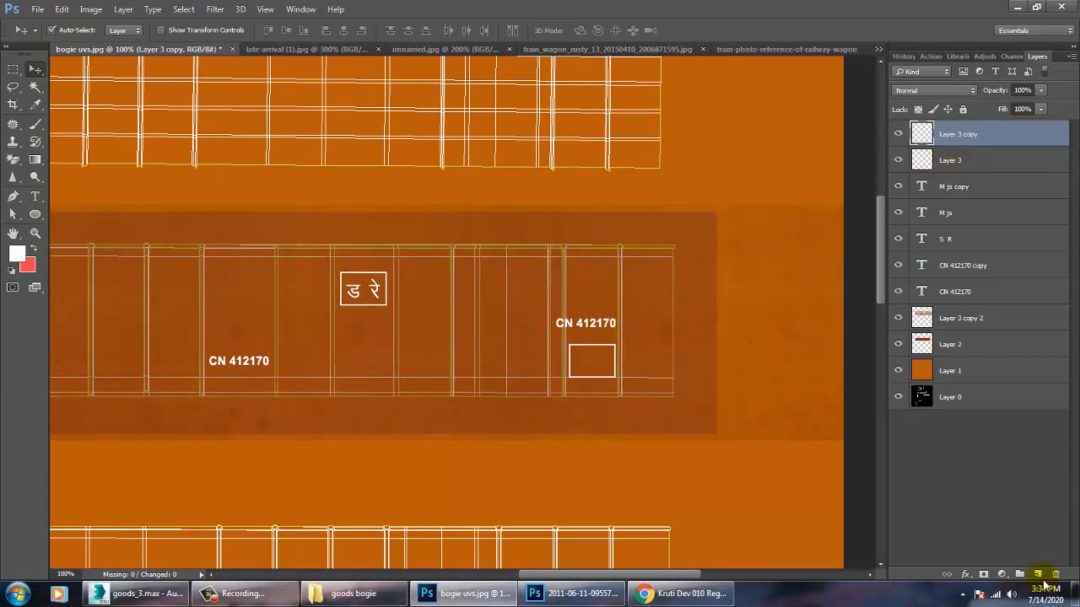
- Delete the empty duplicate rectangle and move the copied CN 412170 text down into its place
{"action": "left_click", "coordinate": [1055, 574]}
{"action": "left_click", "coordinate": [489, 224]}
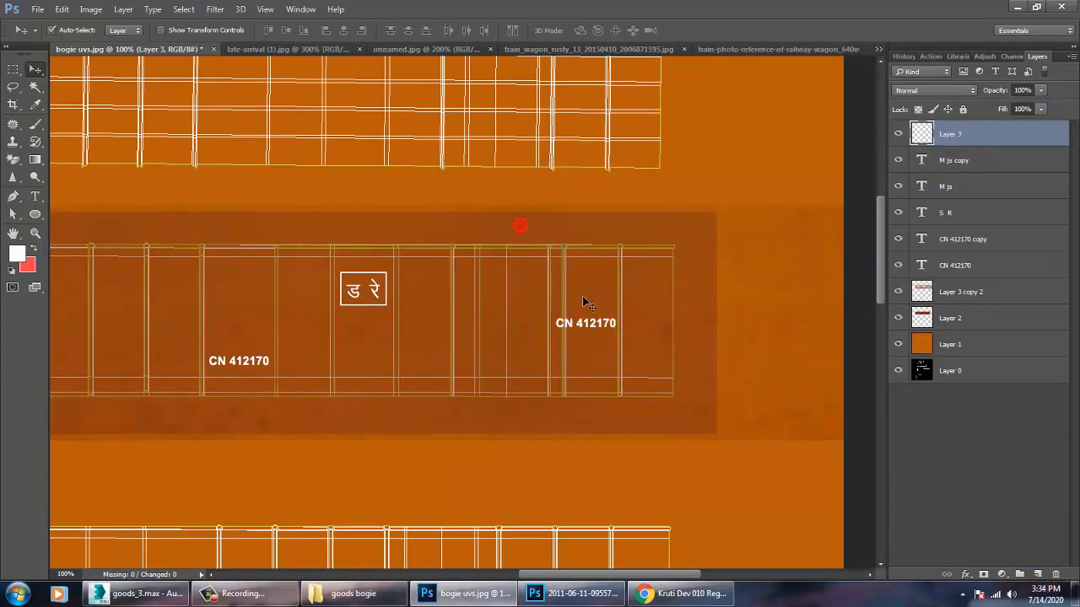
{"action": "left_click_drag", "start_coordinate": [597, 328], "coordinate": [492, 346]}
- Change the copied wagon number text to 43049 and move it down slightly within its panel
{"action": "left_click", "coordinate": [34, 196]}
{"action": "left_click", "coordinate": [634, 365]}
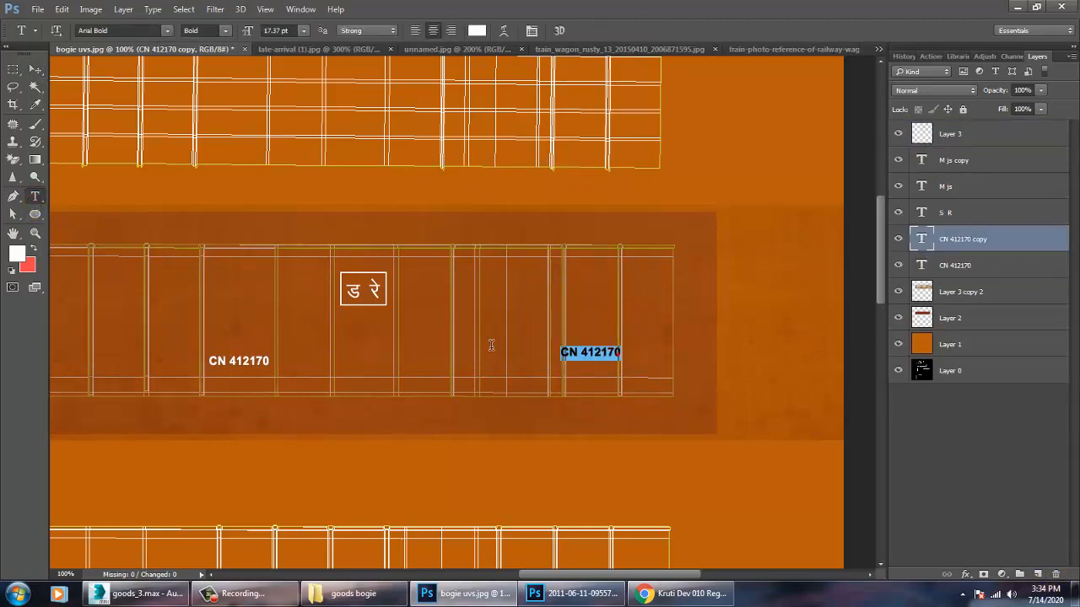
{"action": "type", "text": "4304"}
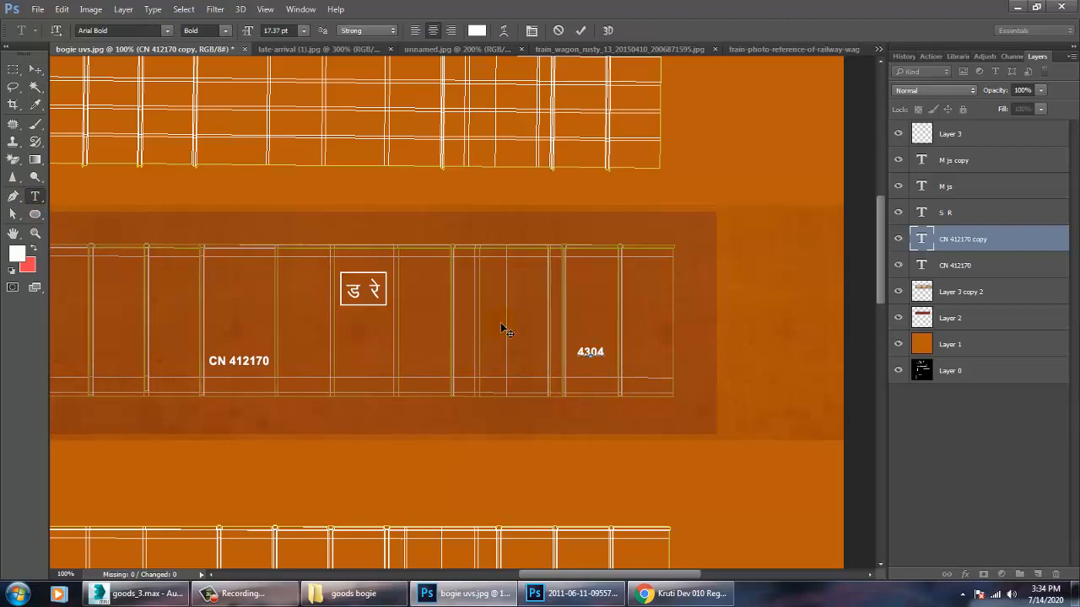
{"action": "type", "text": "9"}
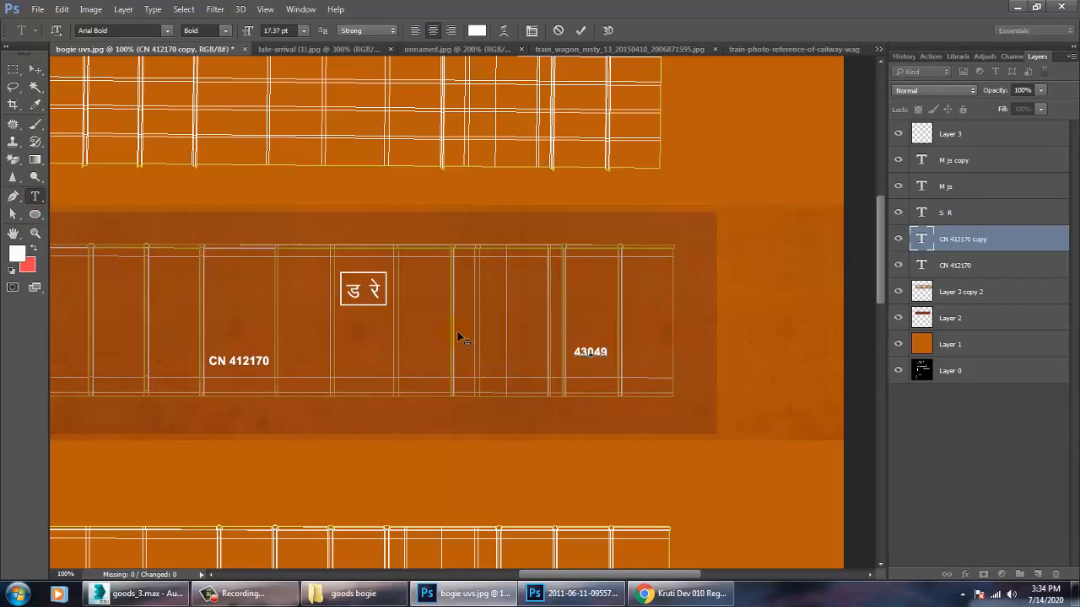
{"action": "left_click", "coordinate": [35, 69]}
{"action": "left_click_drag", "start_coordinate": [595, 351], "coordinate": [597, 363]}
{"action": "left_click", "coordinate": [646, 422]}
{"action": "left_click_drag", "start_coordinate": [456, 440], "coordinate": [619, 439]}
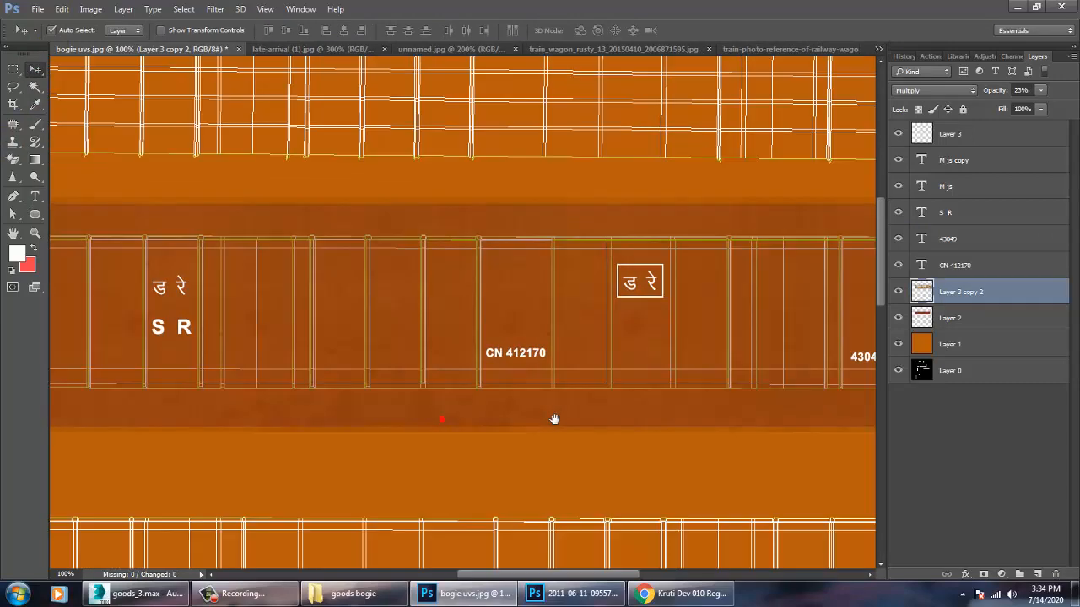
- Save the layered document as a Photoshop PSD named bogie texture in the goods bogie folder
{"action": "key", "text": "ctrl+shift+s"}
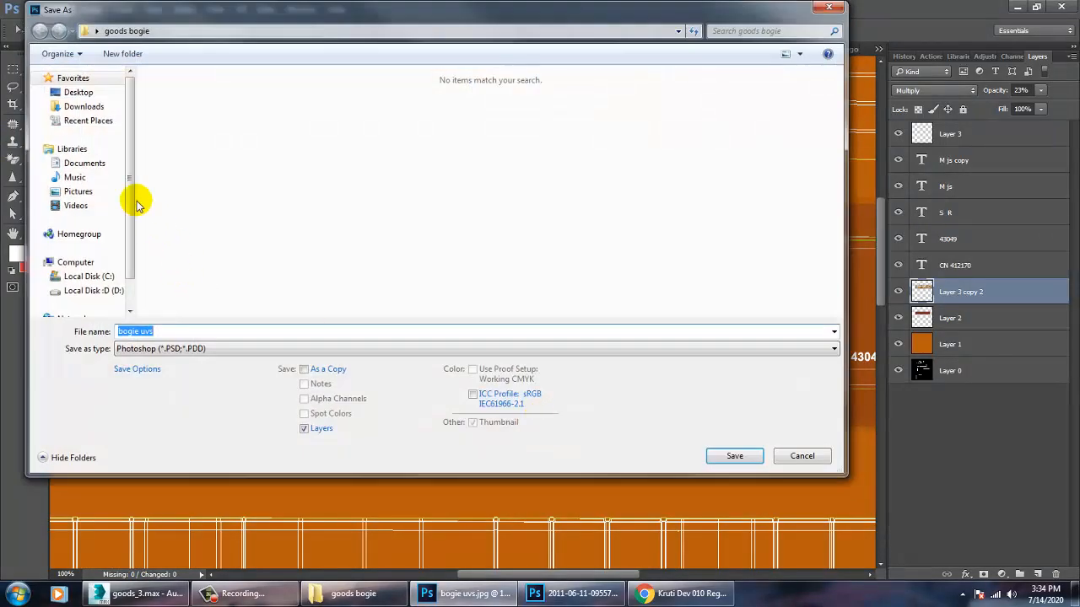
{"action": "left_click", "coordinate": [174, 332]}
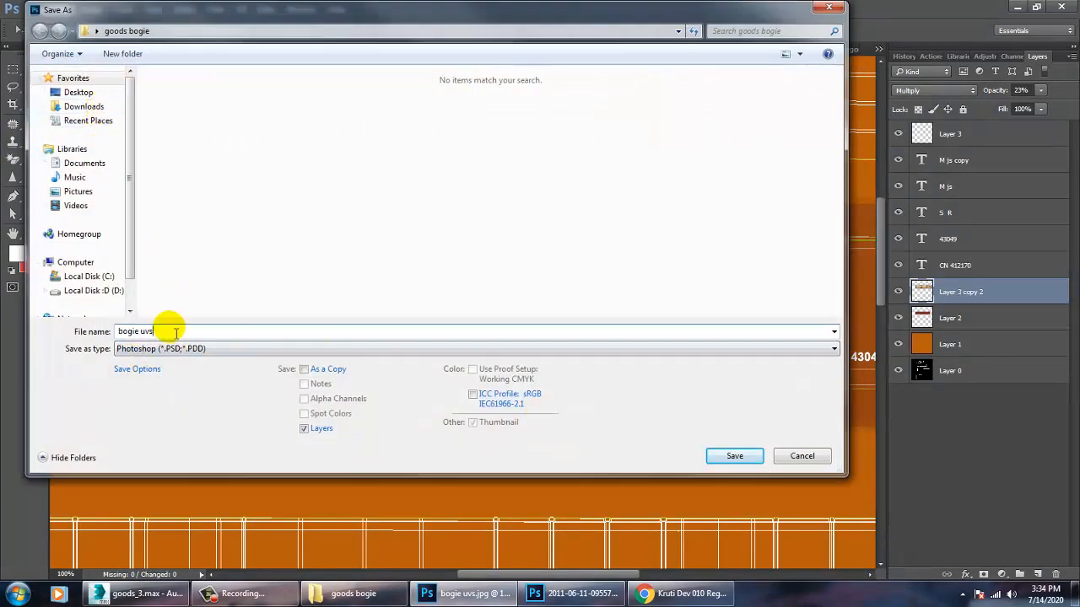
{"action": "key", "text": "BackSpace"}
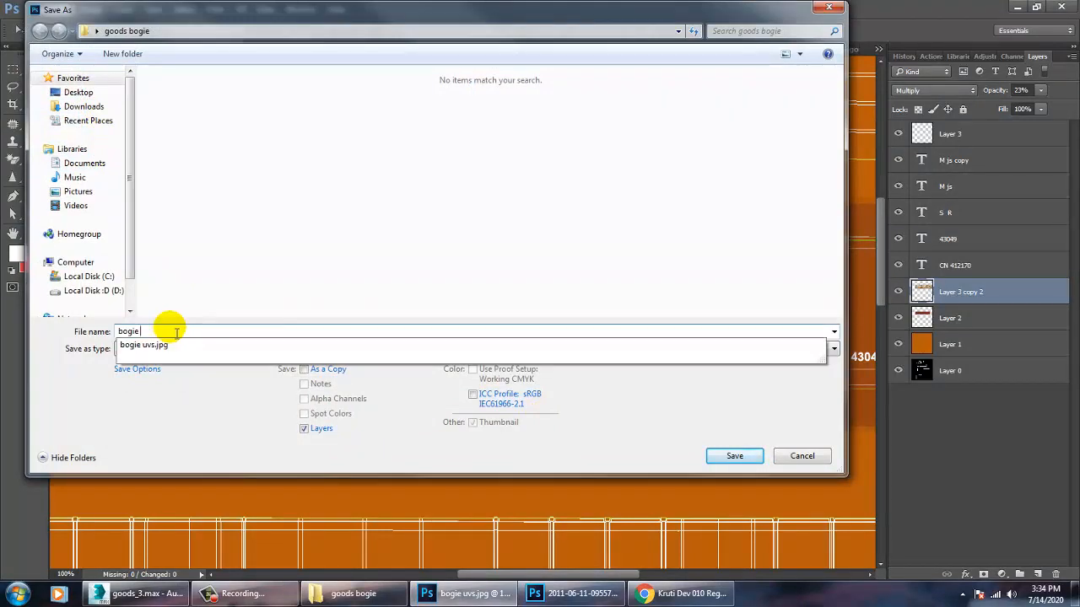
{"action": "type", "text": "text"}
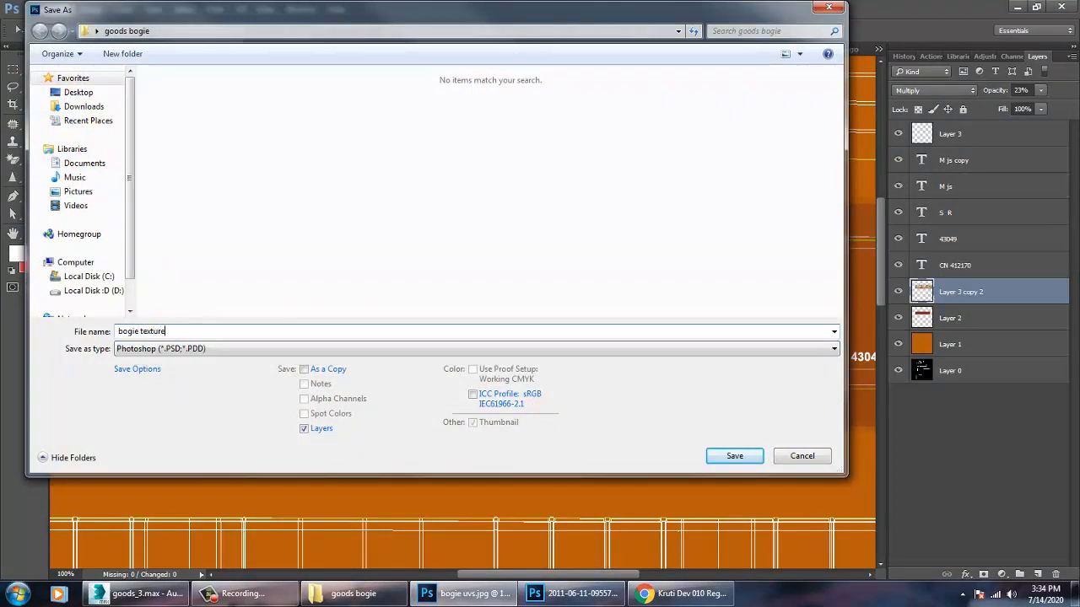
{"action": "type", "text": "ure"}
{"action": "key", "text": "Return"}
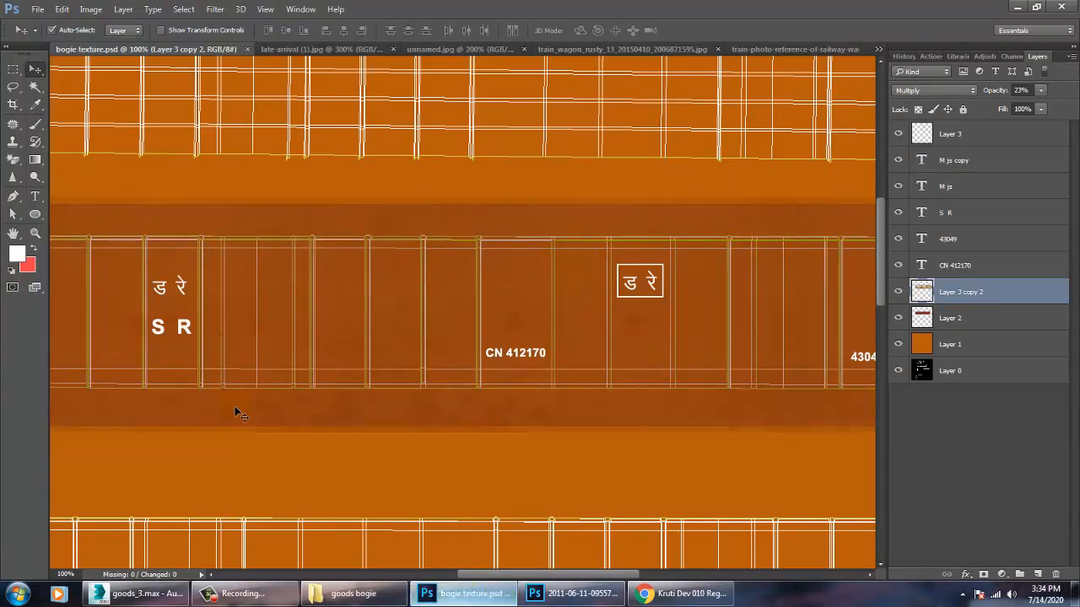
- Review the wagon reference photos for further markings, including train_wagon_rusty_13_20150410_2006871595.jpg, and return to bogie texture.psd
{"action": "left_click", "coordinate": [311, 47]}
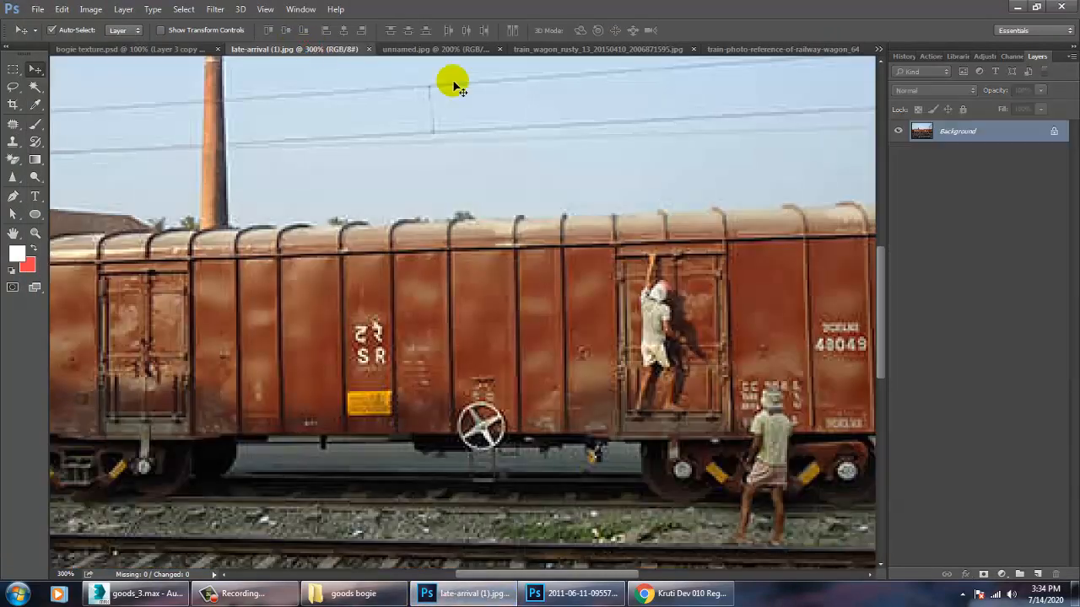
{"action": "left_click", "coordinate": [419, 50]}
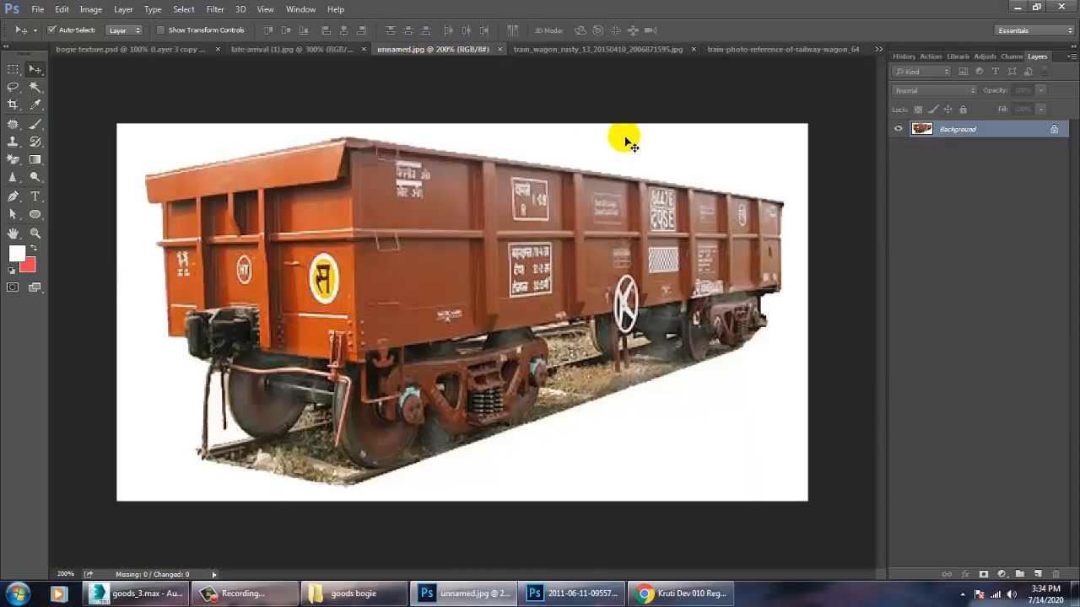
{"action": "left_click", "coordinate": [562, 52]}
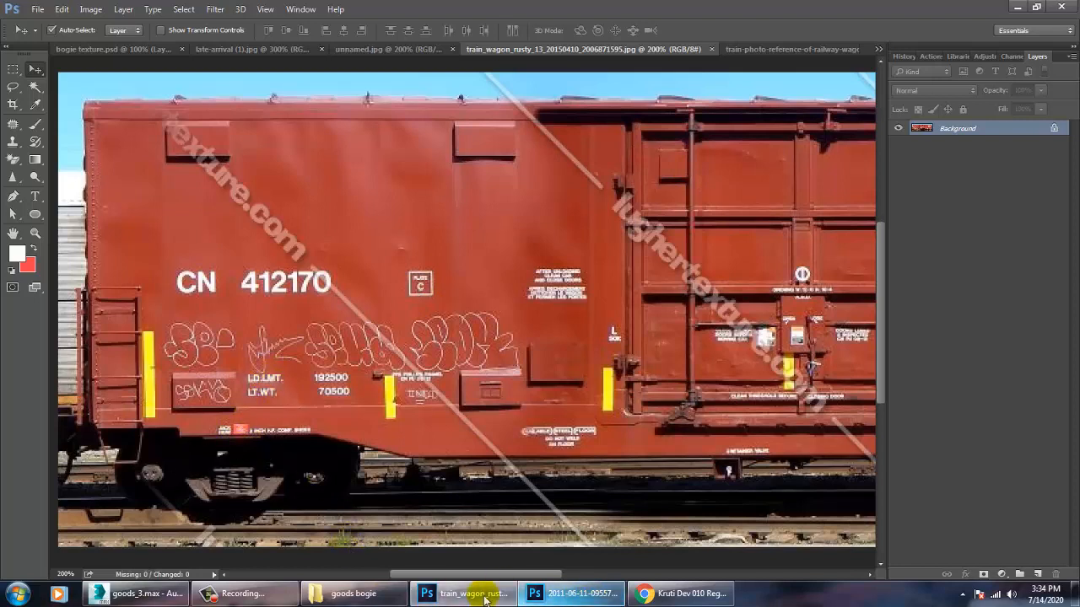
{"action": "left_click", "coordinate": [573, 593]}
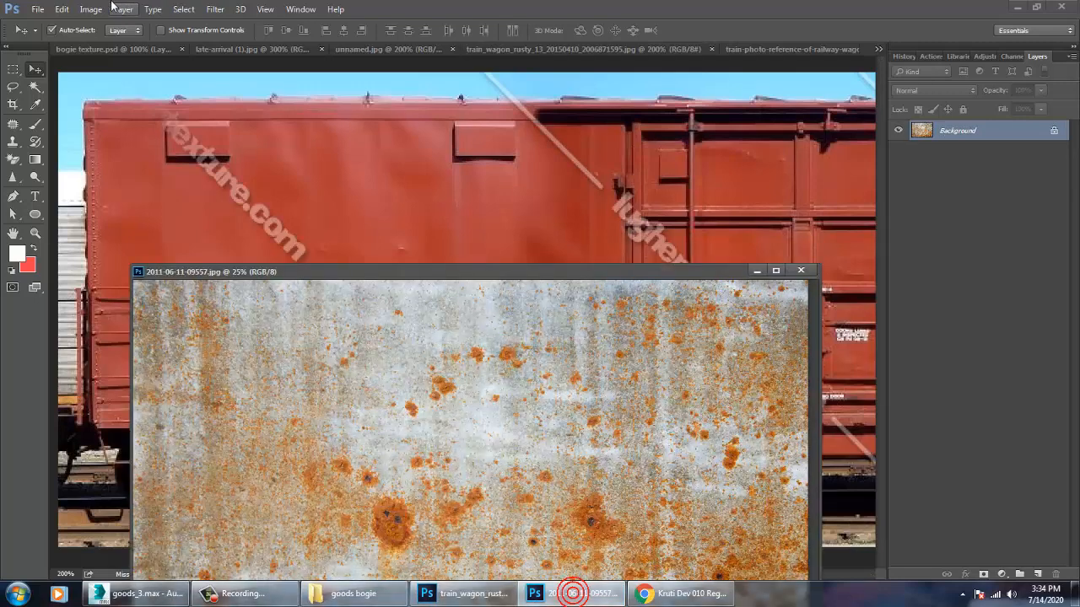
{"action": "left_click", "coordinate": [113, 50]}
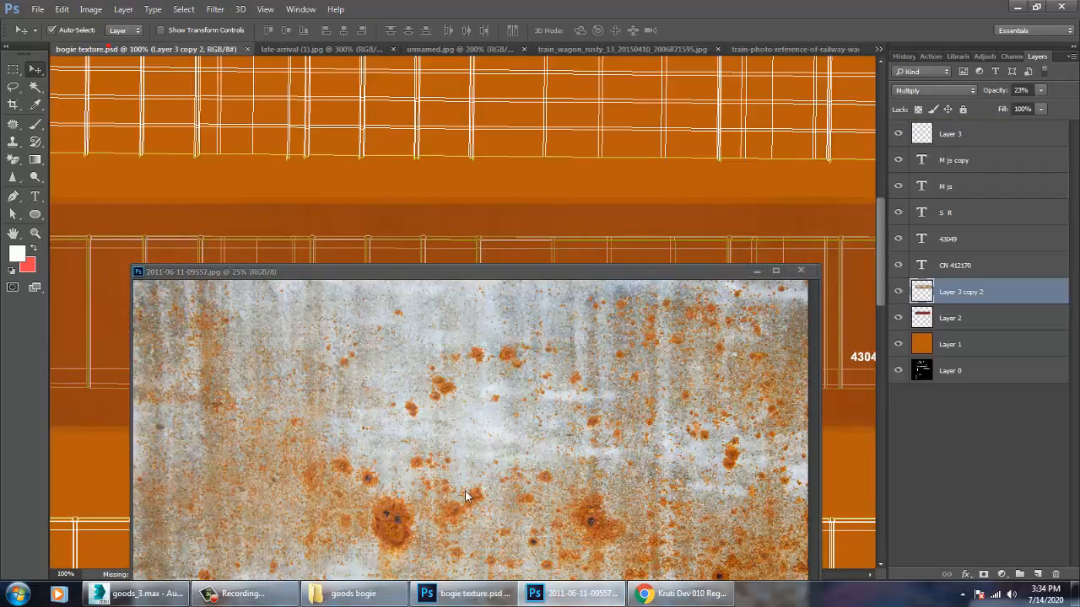
{"action": "left_click", "coordinate": [757, 270]}
- Add white LD LMT text, scale it down to about 12 pt and place it in the lower-left corner of the wagon side's first panel
{"action": "left_click_drag", "start_coordinate": [568, 362], "coordinate": [601, 362]}
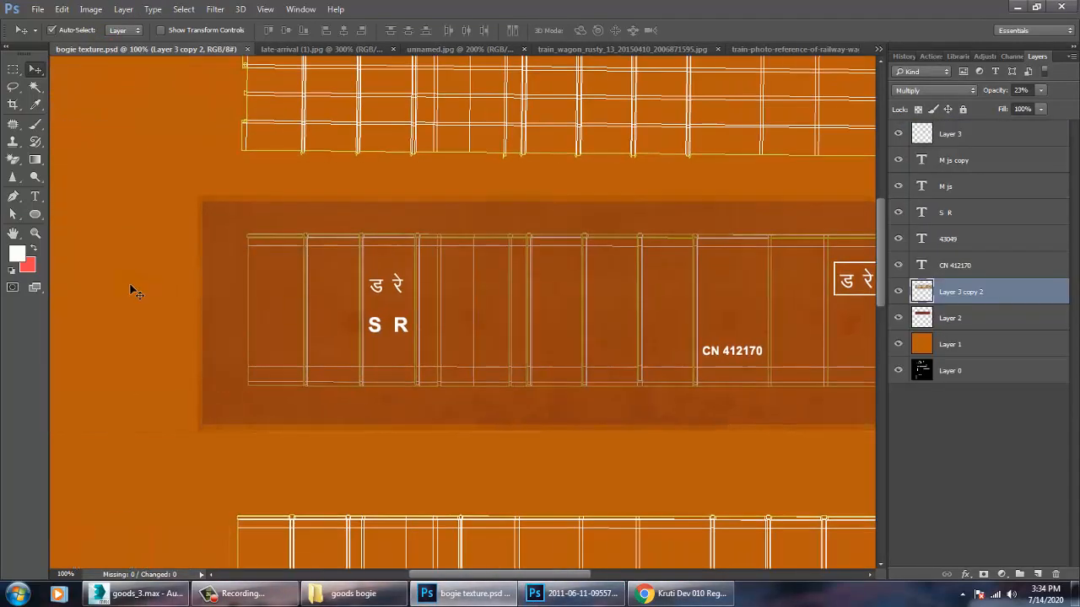
{"action": "key", "text": "t"}
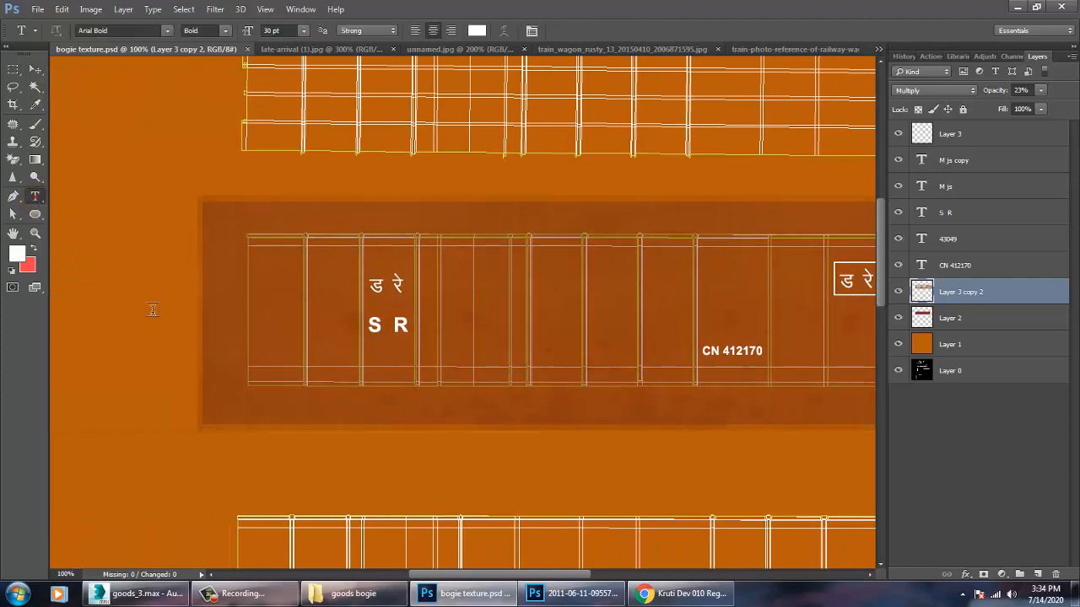
{"action": "left_click", "coordinate": [275, 375]}
{"action": "type", "text": "LD LMT"}
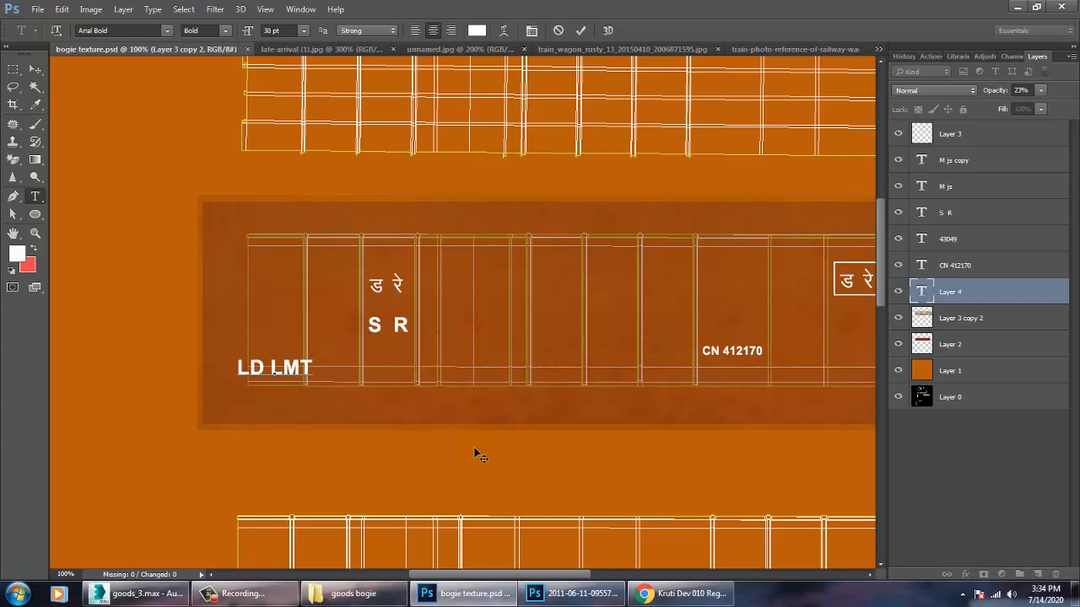
{"action": "left_click", "coordinate": [35, 69]}
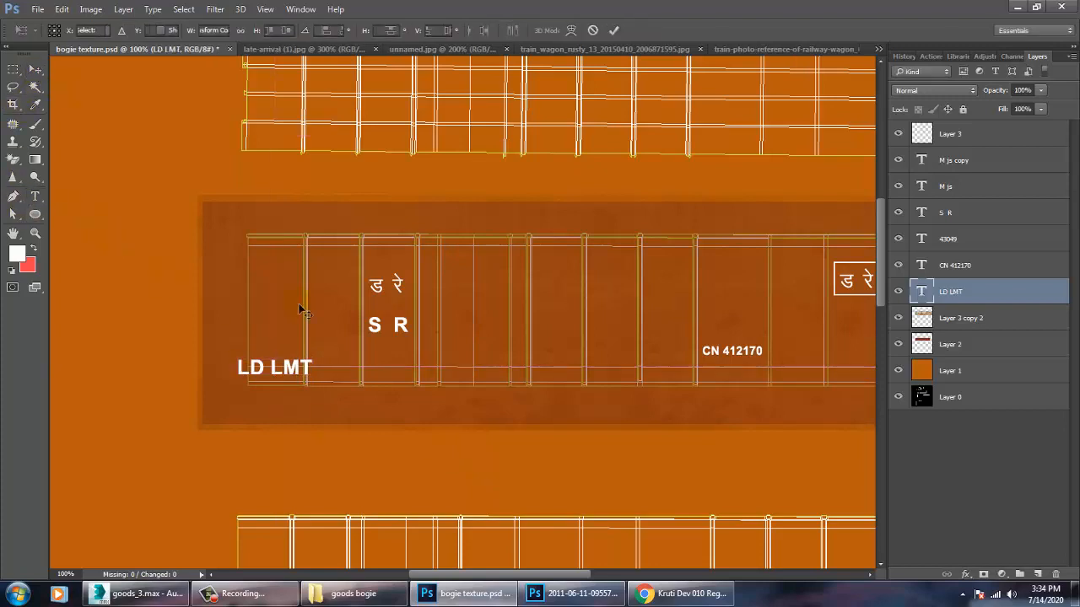
{"action": "left_click_drag", "start_coordinate": [313, 379], "coordinate": [418, 353]}
{"action": "key", "text": "Return"}
{"action": "key", "text": "ctrl+plus"}
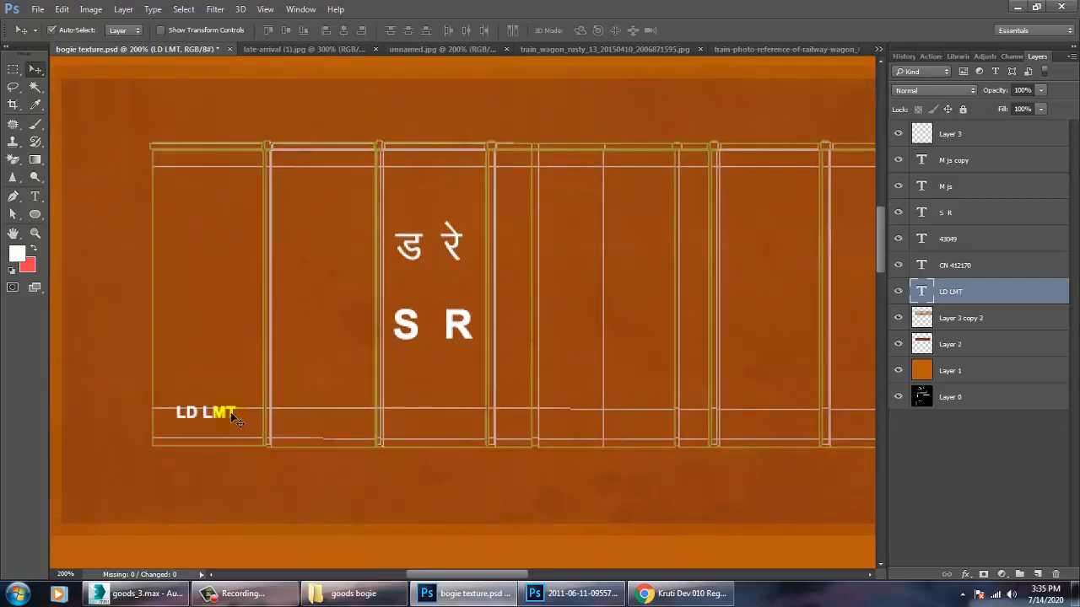
{"action": "mouse_move", "coordinate": [234, 420]}
{"action": "left_mouse_down"}
{"action": "mouse_move", "coordinate": [338, 413]}
{"action": "mouse_move", "coordinate": [332, 429]}
{"action": "mouse_move", "coordinate": [216, 428]}
{"action": "left_mouse_up"}
- Check the load markings in train_wagon_rusty_13_20150410_2006871595.jpg, then duplicate the LD LMT text into the neighbouring panel in bogie texture.psd
{"action": "left_click", "coordinate": [451, 49]}
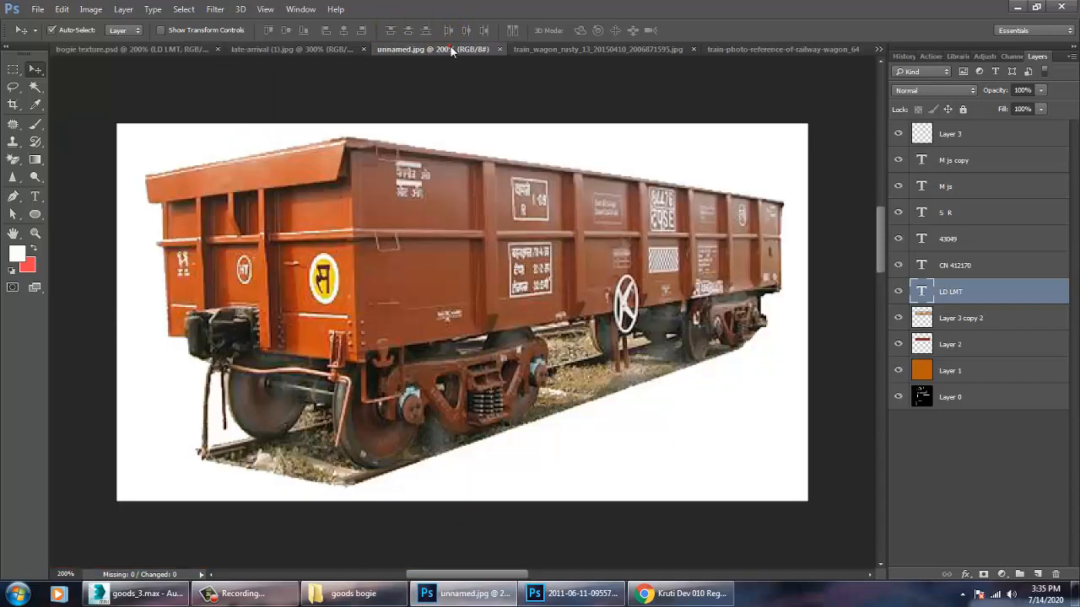
{"action": "left_click", "coordinate": [595, 49]}
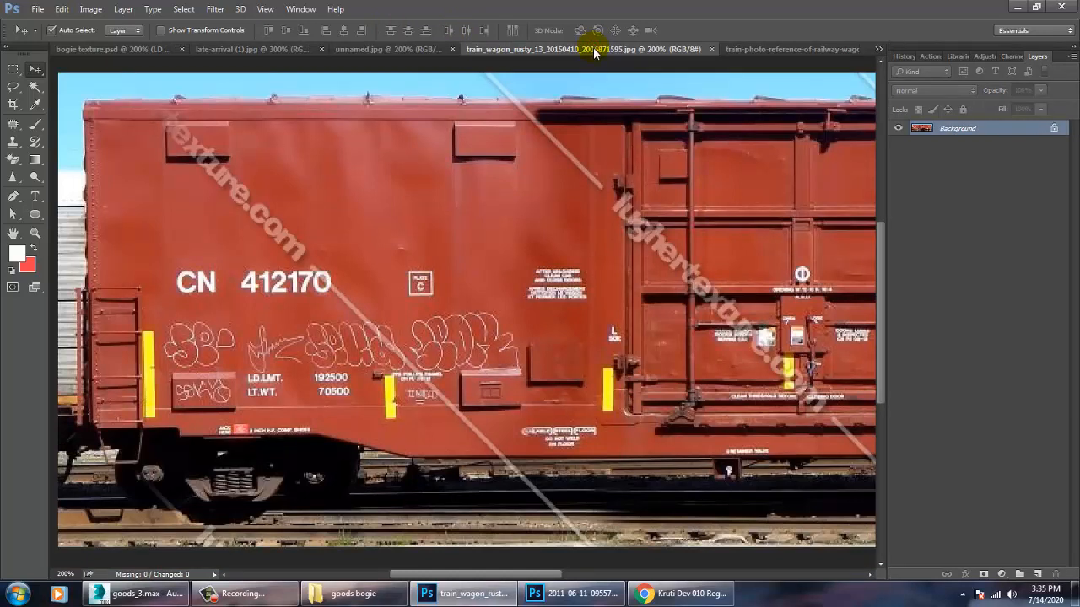
{"action": "left_click", "coordinate": [89, 49]}
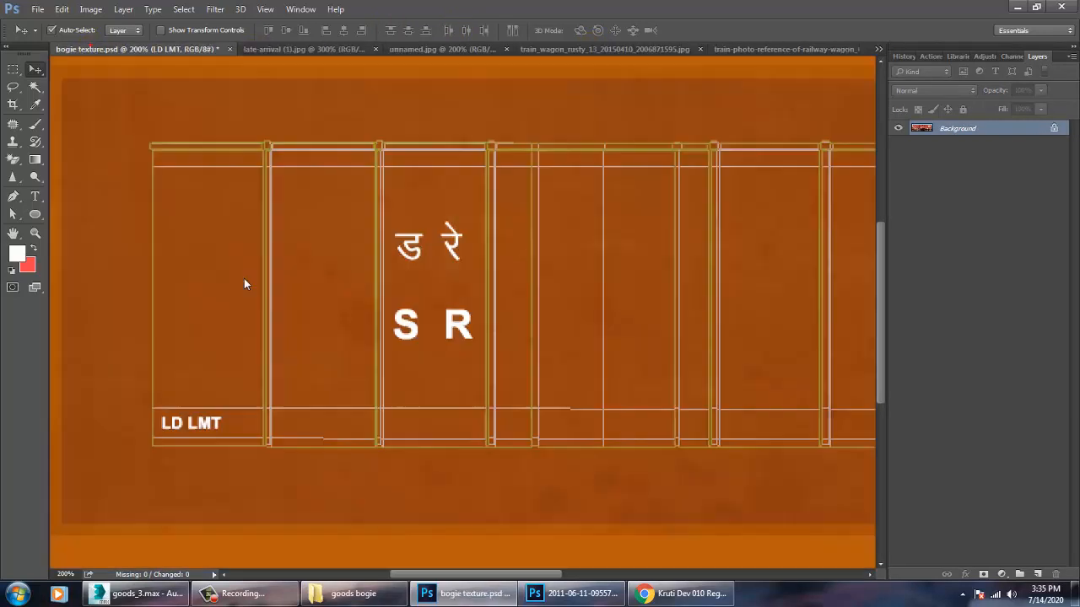
{"action": "left_click_drag", "start_coordinate": [225, 431], "coordinate": [317, 425]}
{"action": "key", "text": "ctrl+z"}
{"action": "left_click", "coordinate": [218, 430]}
- Change the copied LD LMT text to LT WT and shift it slightly left within its panel
{"action": "left_click", "coordinate": [34, 196]}
{"action": "type", "text": "T LMT"}
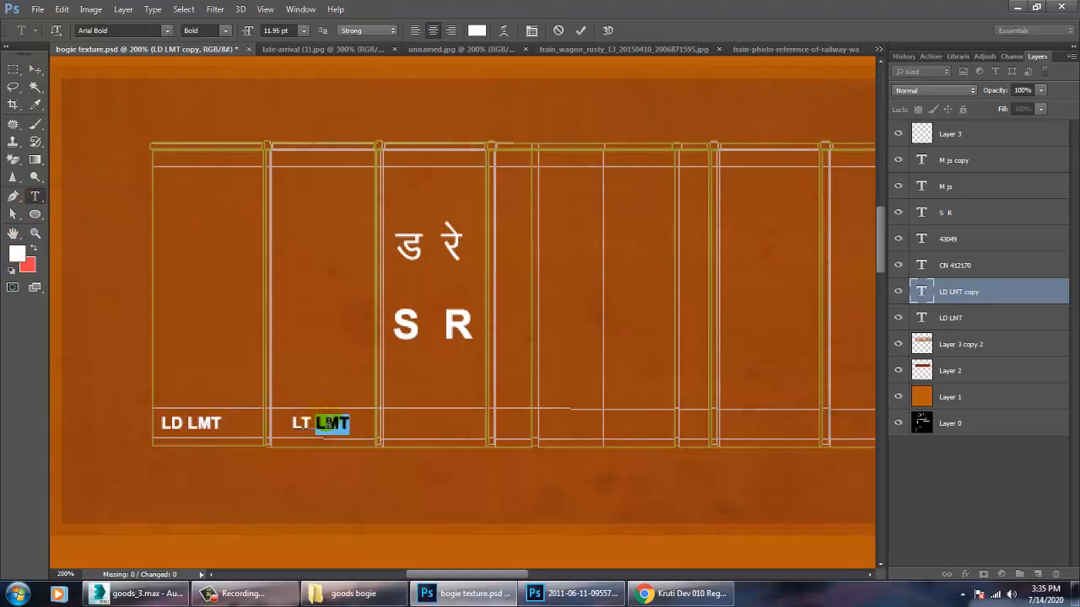
{"action": "key", "text": "BackSpace"}
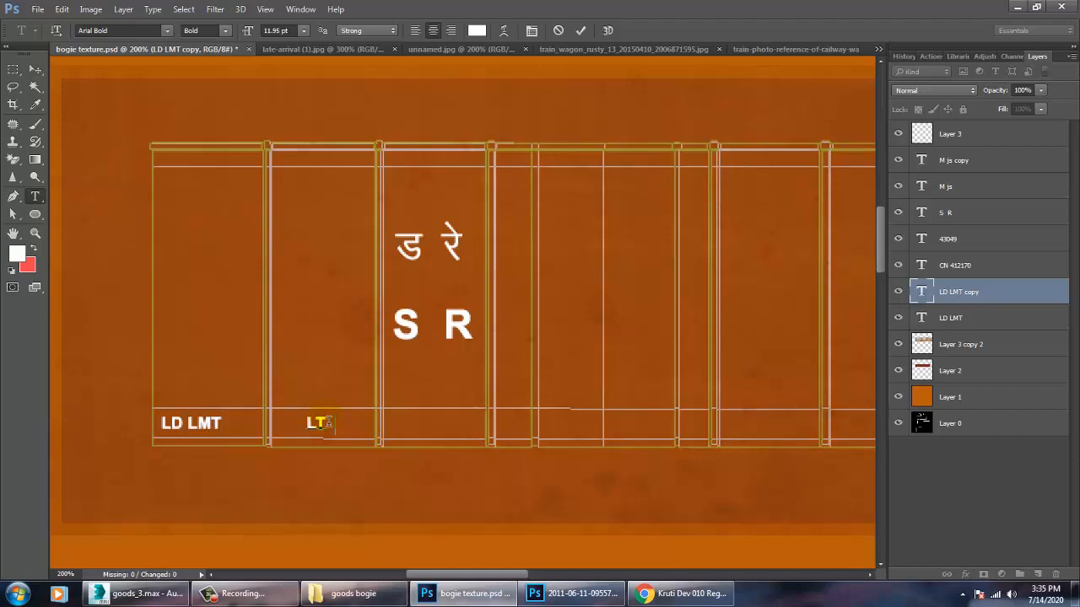
{"action": "type", "text": "WT"}
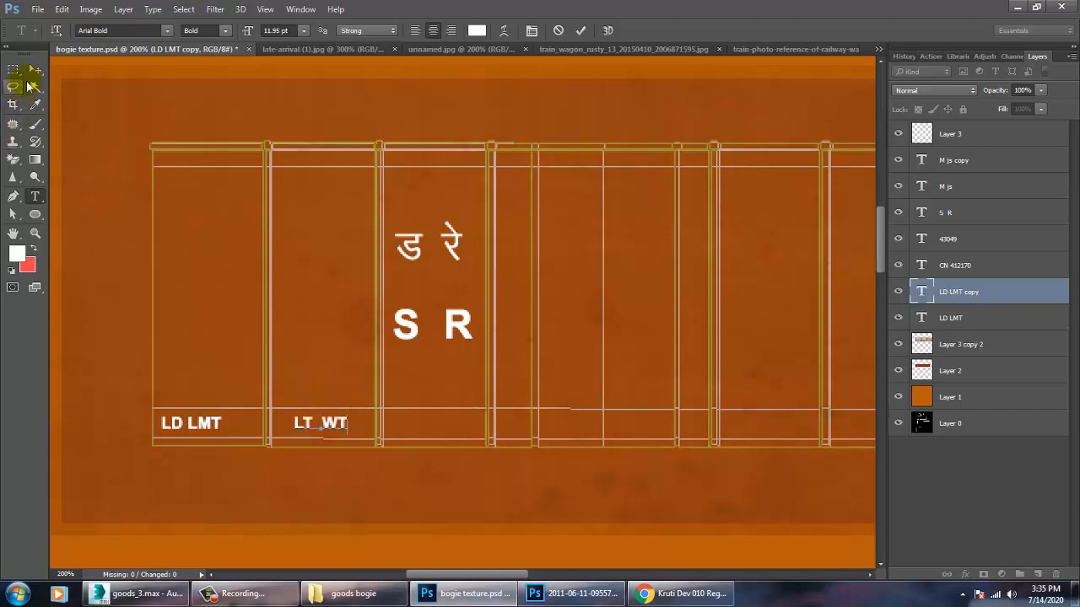
{"action": "left_click", "coordinate": [34, 69]}
{"action": "mouse_move", "coordinate": [324, 433]}
{"action": "left_mouse_down"}
{"action": "mouse_move", "coordinate": [290, 434]}
{"action": "mouse_move", "coordinate": [313, 426]}
{"action": "left_mouse_up"}
- Examine the railway wagon and rusty train wagon reference photos for small markings, including the boxed plate beside CN 412170
{"action": "key", "text": "ctrl+minus"}
{"action": "key", "text": "ctrl+minus"}
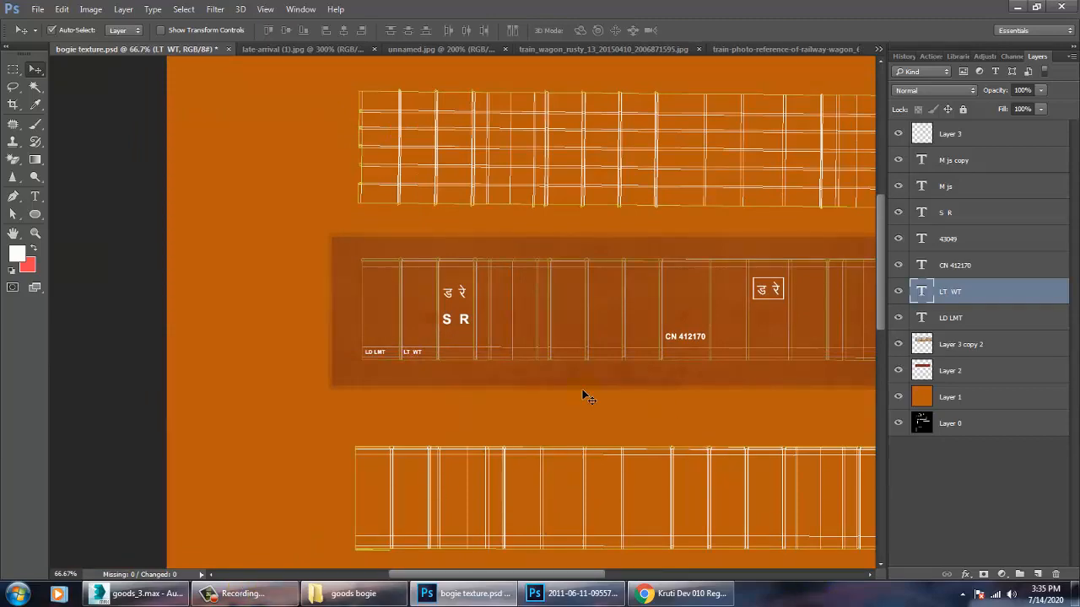
{"action": "left_click_drag", "start_coordinate": [588, 395], "coordinate": [556, 352]}
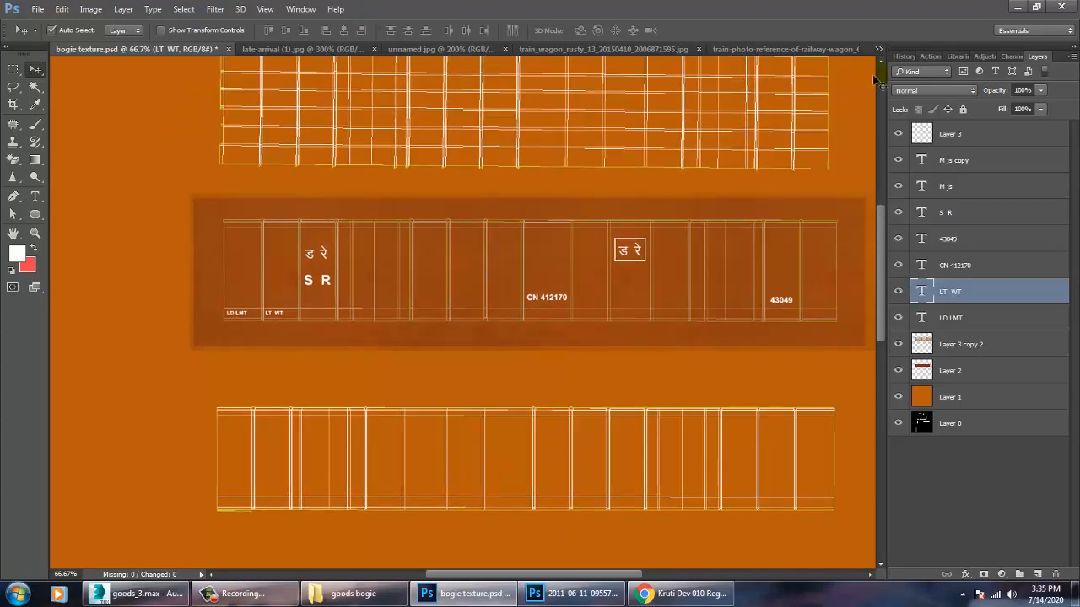
{"action": "left_click", "coordinate": [734, 49]}
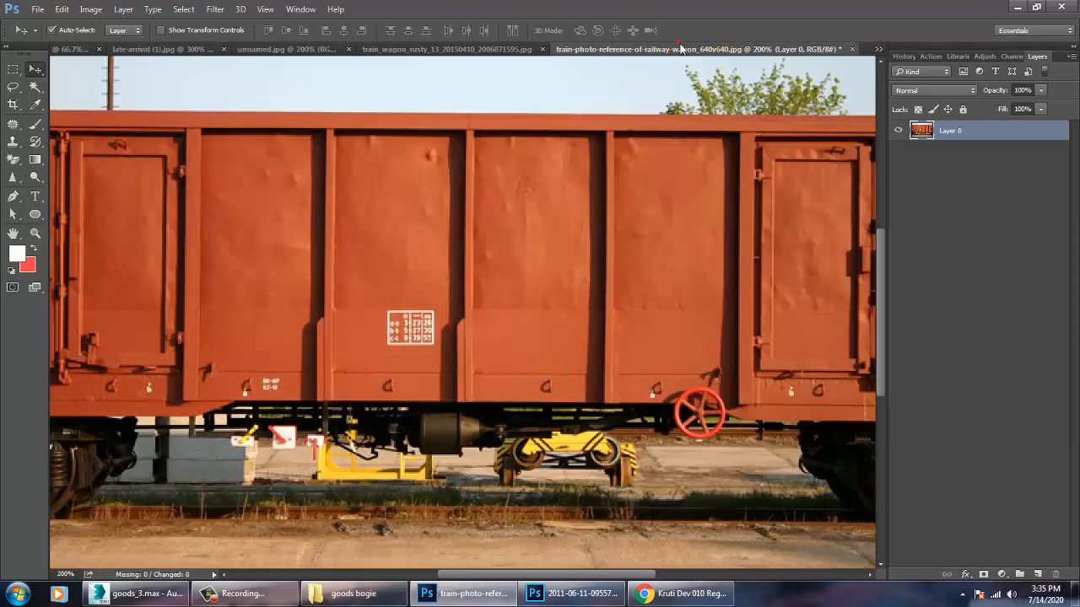
{"action": "left_click", "coordinate": [491, 51]}
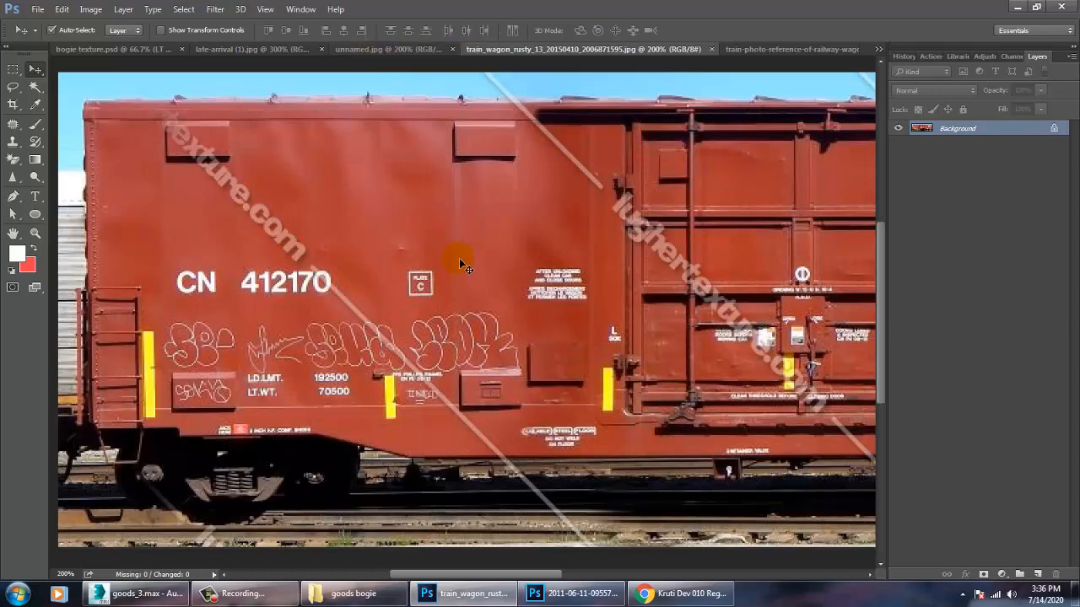
{"action": "key", "text": "ctrl+plus"}
{"action": "key", "text": "ctrl+plus"}
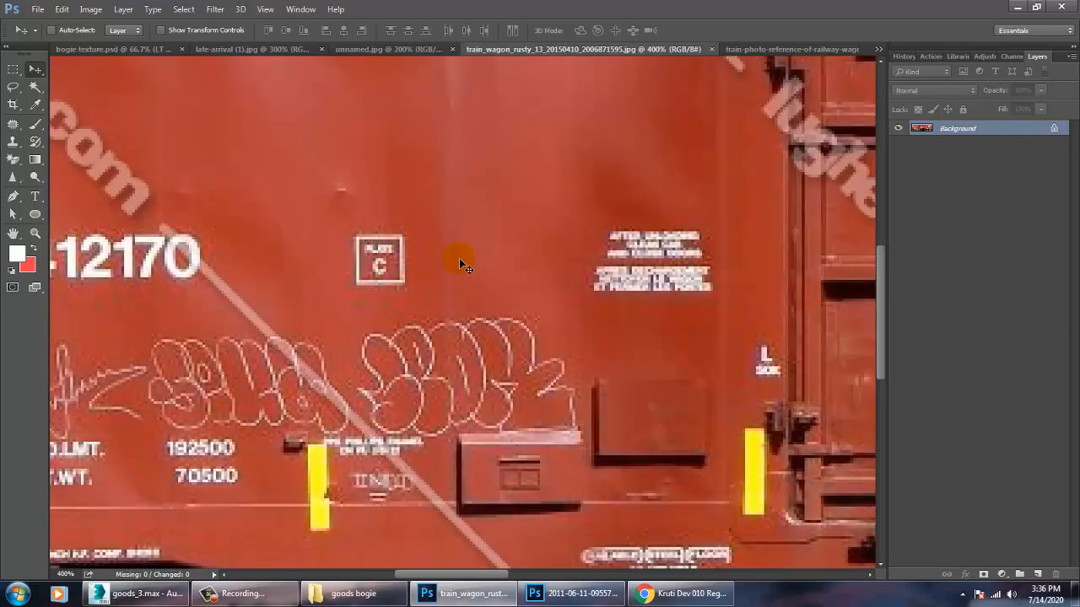
{"action": "key", "text": "ctrl+minus"}
{"action": "key", "text": "ctrl+minus"}
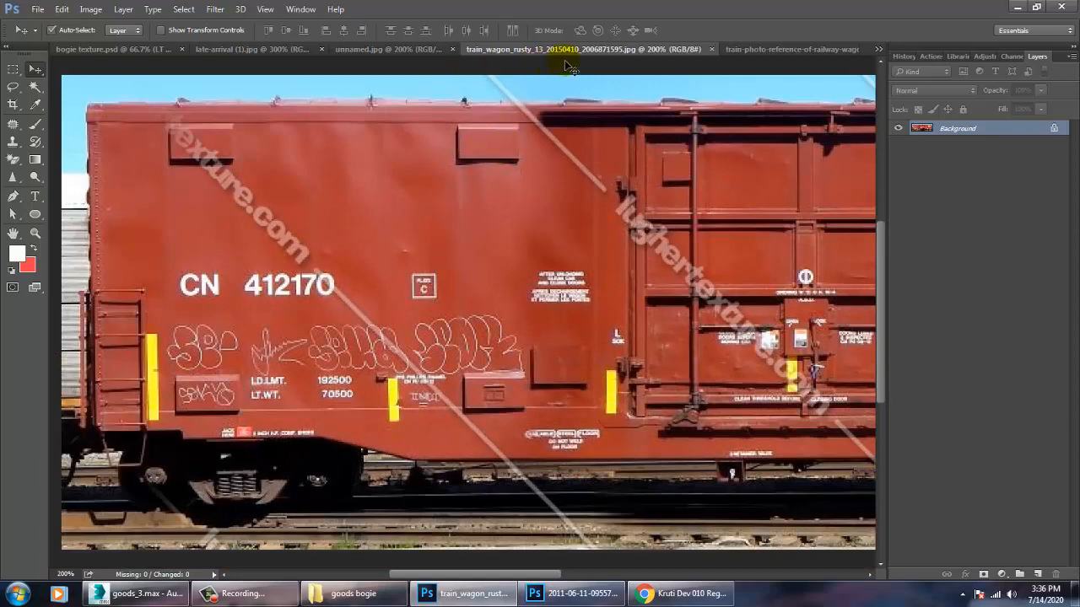
- In bogie texture.psd, duplicate the white rectangle around the Hindi letters, scale the copy to about 52% and place it two panels left of CN 412170
{"action": "left_click", "coordinate": [108, 51]}
{"action": "left_click_drag", "start_coordinate": [579, 300], "coordinate": [596, 344]}
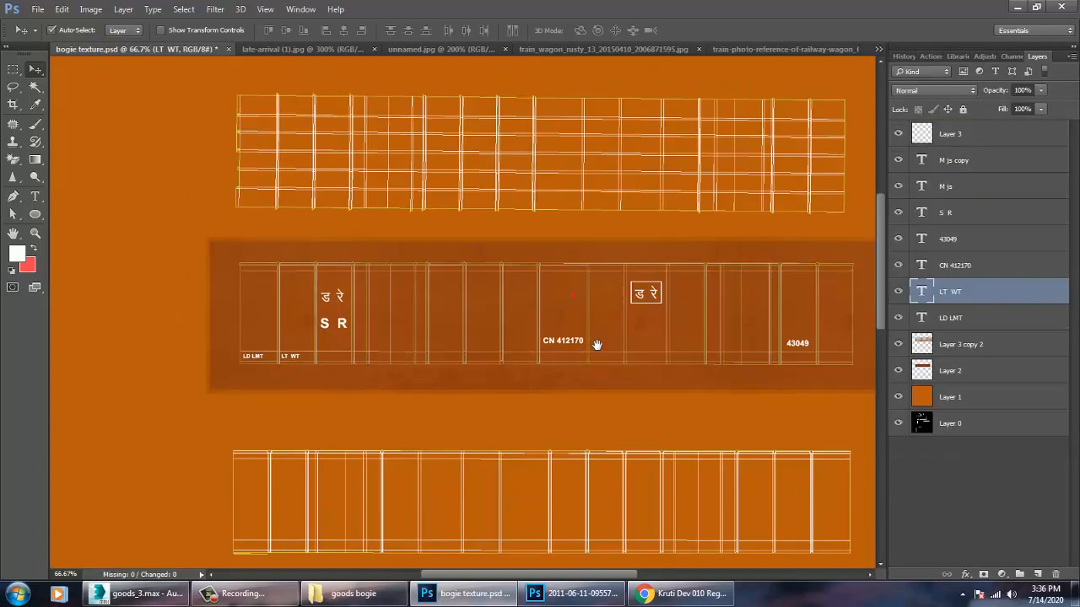
{"action": "left_click", "coordinate": [657, 311]}
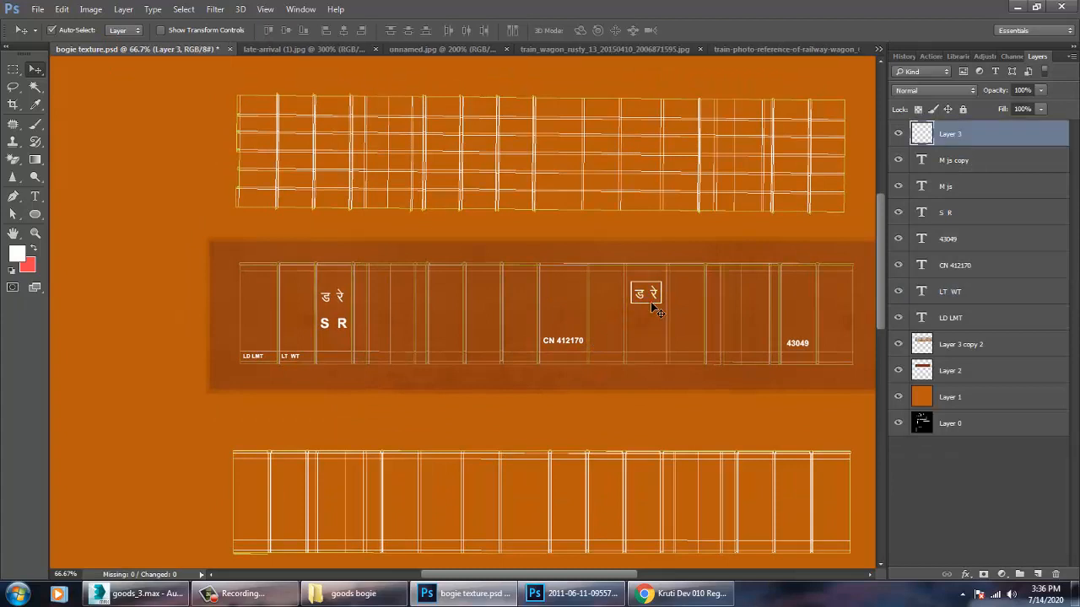
{"action": "left_click", "coordinate": [654, 311]}
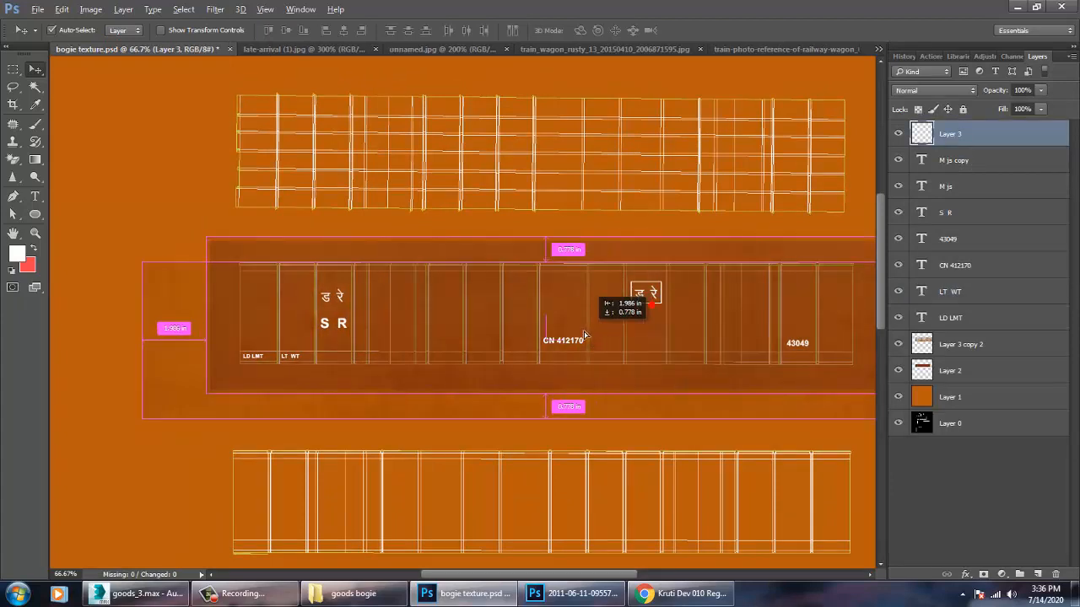
{"action": "left_click_drag", "start_coordinate": [656, 311], "coordinate": [494, 331]}
{"action": "key", "text": "ctrl+j"}
{"action": "key", "text": "ctrl+t"}
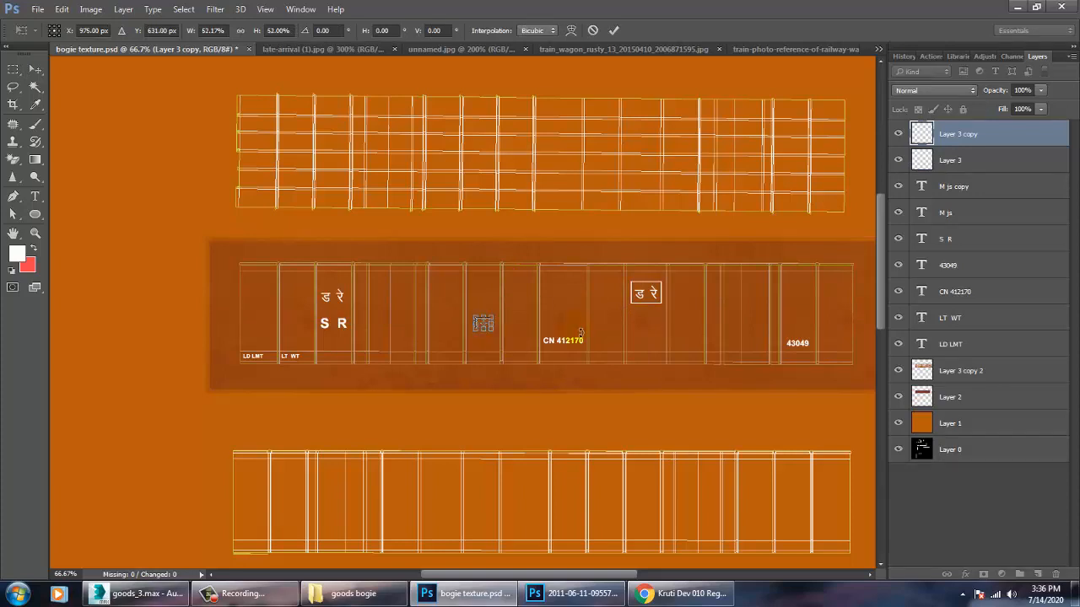
{"action": "key", "text": "Return"}
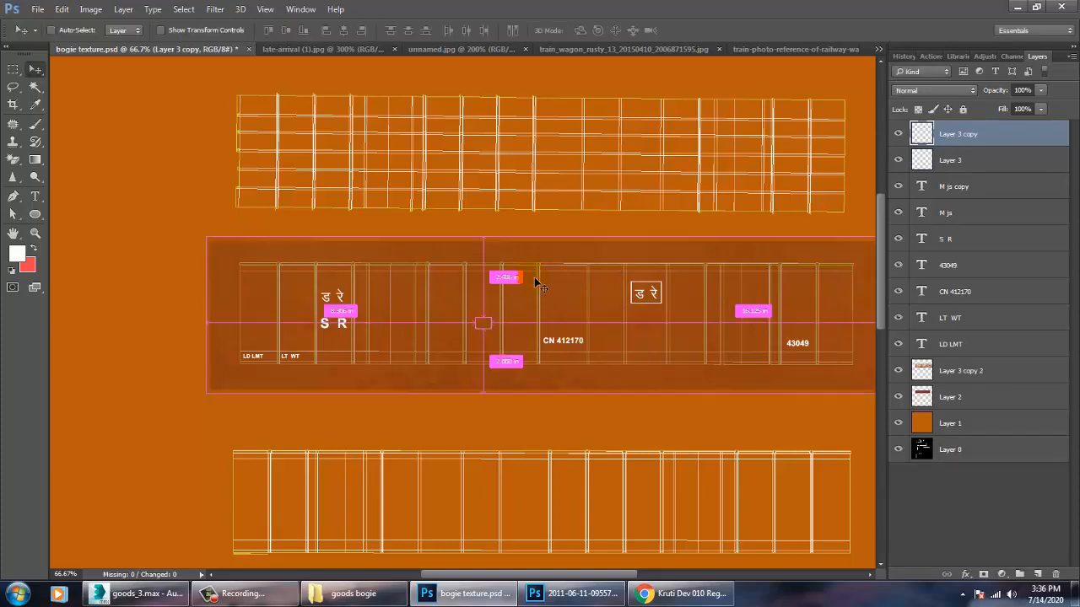
- Add a white letter C over the small rectangle, then scale it down and centre it inside the frame
{"action": "key", "text": "ctrl+plus"}
{"action": "key", "text": "ctrl+plus"}
{"action": "key", "text": "ctrl+plus"}
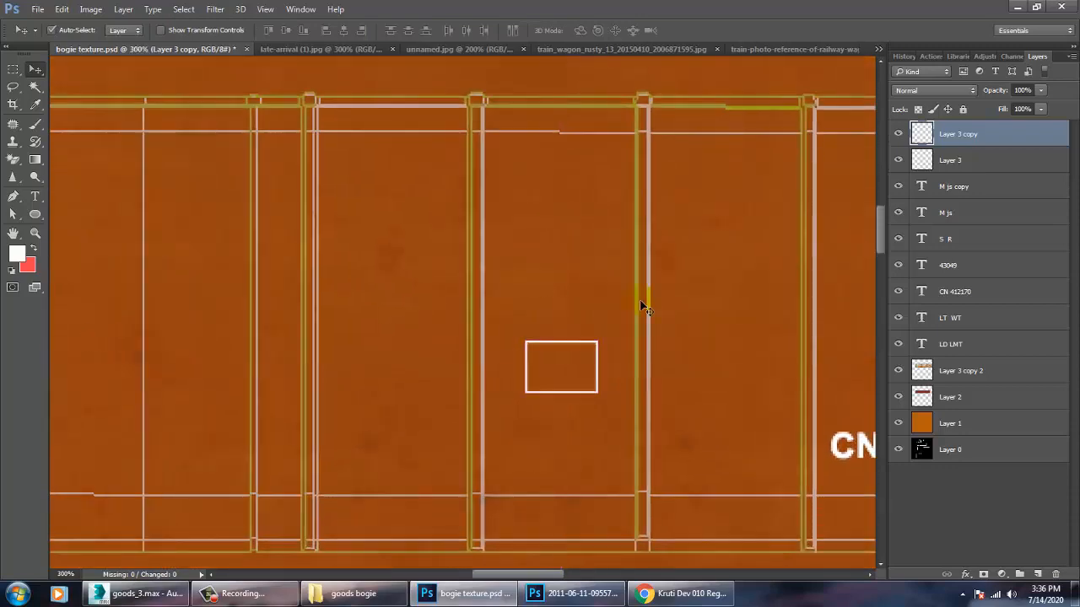
{"action": "left_click", "coordinate": [34, 196]}
{"action": "left_click", "coordinate": [560, 371]}
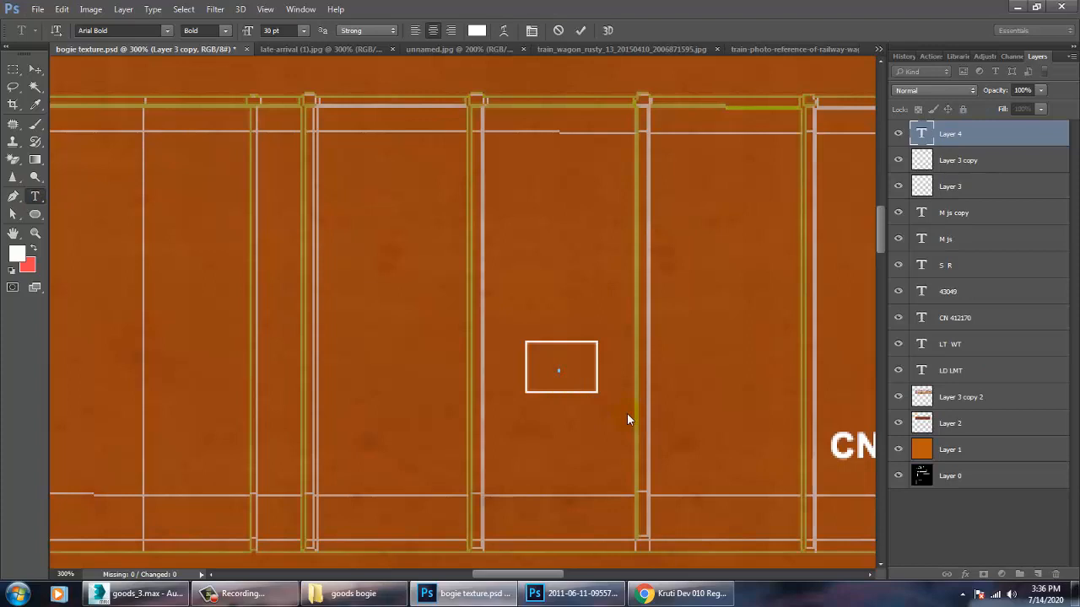
{"action": "type", "text": "C"}
{"action": "left_click", "coordinate": [31, 75]}
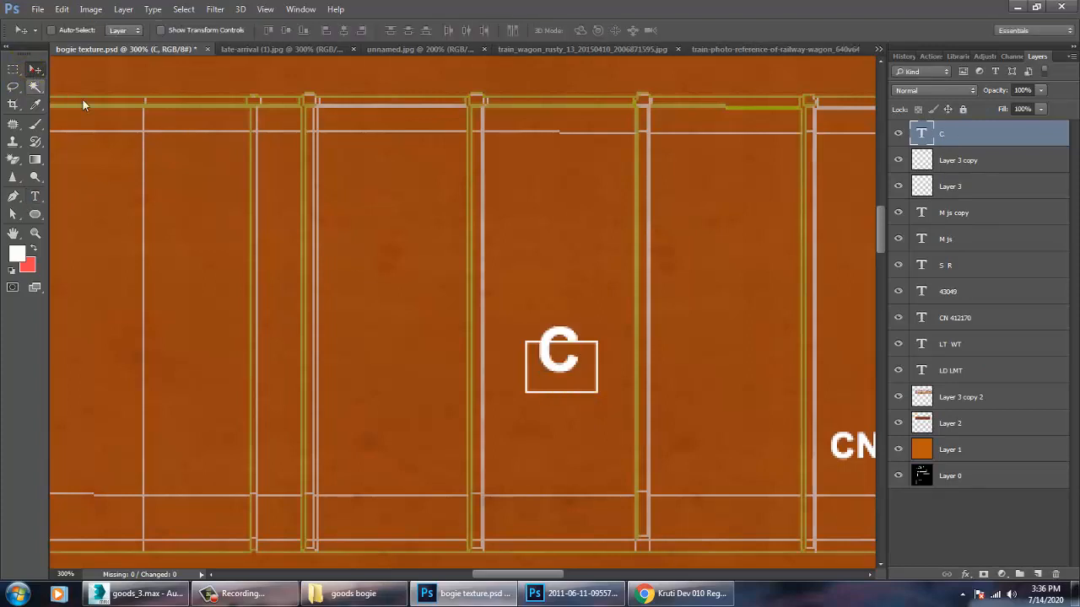
{"action": "key", "text": "ctrl+t"}
{"action": "left_click_drag", "start_coordinate": [582, 393], "coordinate": [566, 381]}
{"action": "key", "text": "Return"}
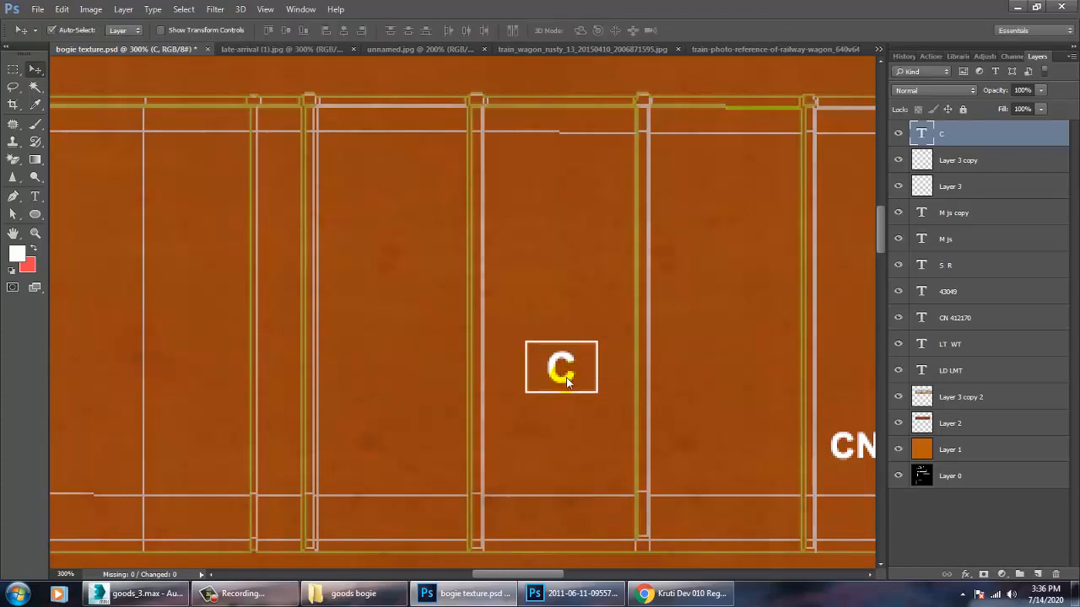
- Raise the opacity of Layer 2, the dark red wagon side texture, to 100%
{"action": "key", "text": "ctrl+minus"}
{"action": "key", "text": "ctrl+minus"}
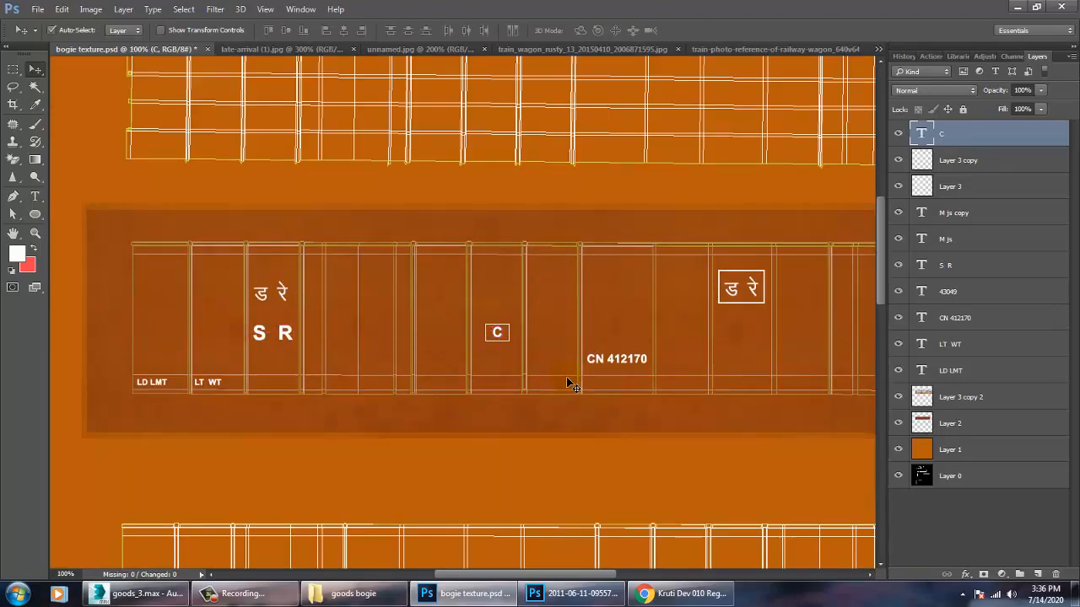
{"action": "left_click_drag", "start_coordinate": [840, 496], "coordinate": [676, 515]}
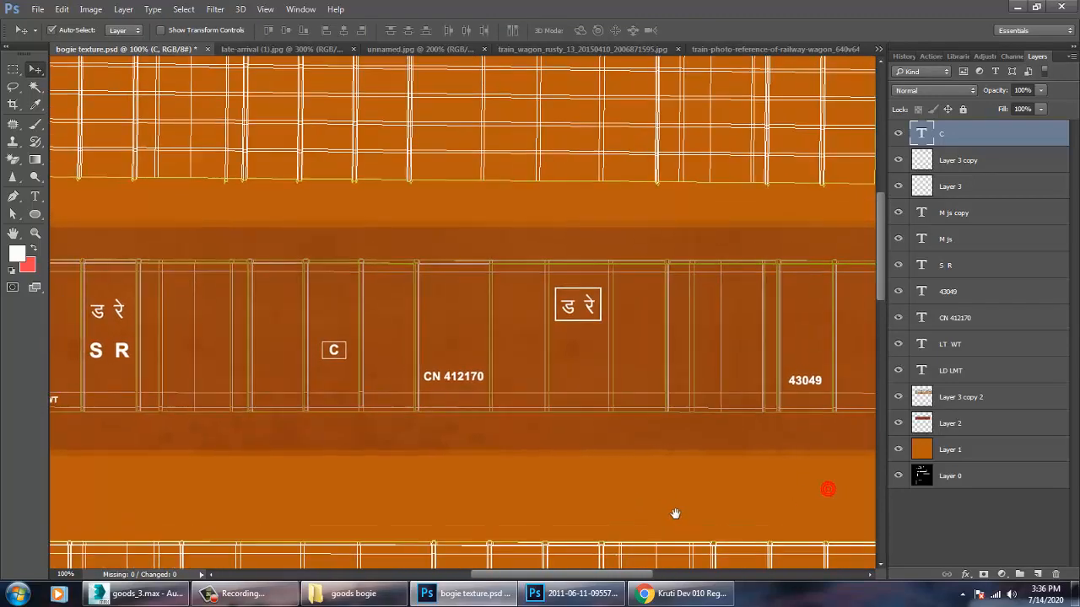
{"action": "left_click", "coordinate": [982, 400]}
{"action": "left_click", "coordinate": [982, 422]}
{"action": "left_click", "coordinate": [1040, 89]}
{"action": "mouse_move", "coordinate": [1069, 104]}
{"action": "left_mouse_down"}
{"action": "mouse_move", "coordinate": [1027, 116]}
{"action": "mouse_move", "coordinate": [1075, 106]}
{"action": "left_mouse_up"}
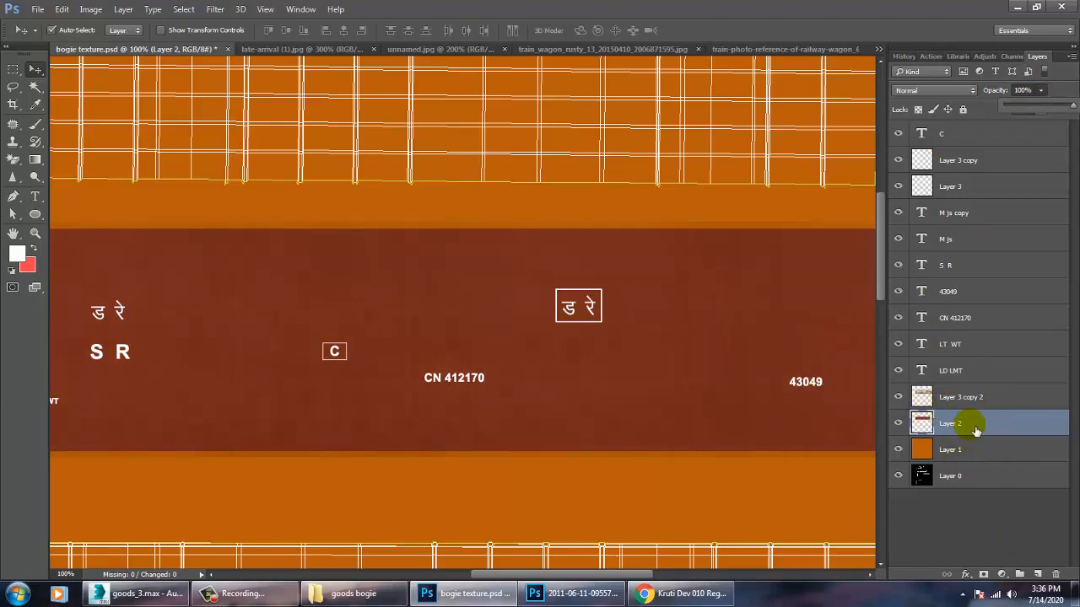
{"action": "key", "text": "ctrl+minus"}
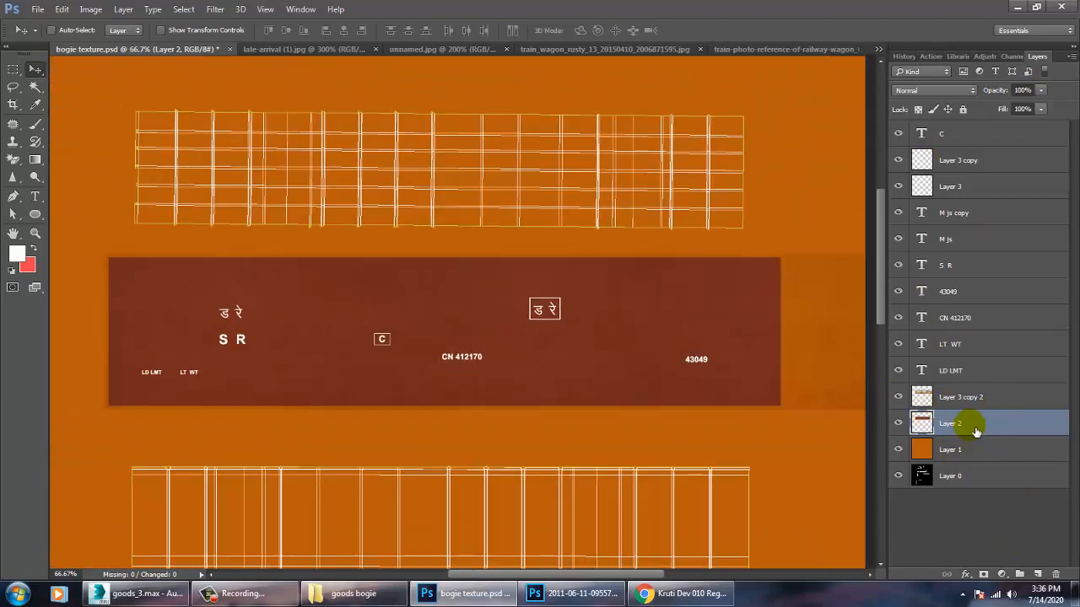
- Duplicate every layer of the finished wagon side, from the letter C down to Layer 2, and place the copy over the wireframe strip below
{"action": "left_click_drag", "start_coordinate": [485, 397], "coordinate": [513, 320]}
{"action": "left_click", "coordinate": [515, 307]}
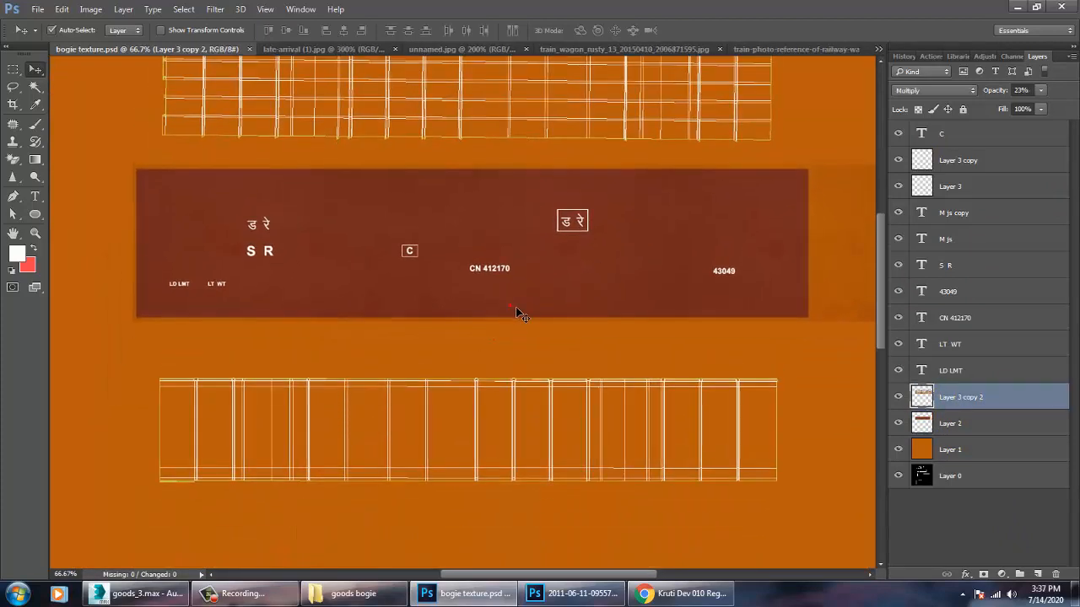
{"action": "key", "text": "alt"}
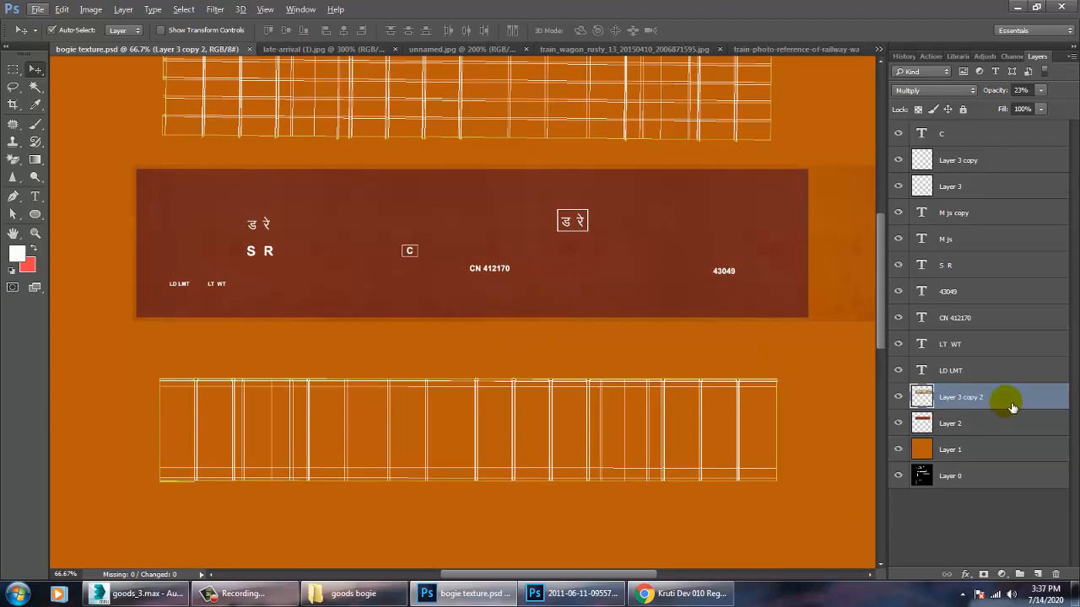
{"action": "left_click", "coordinate": [955, 426]}
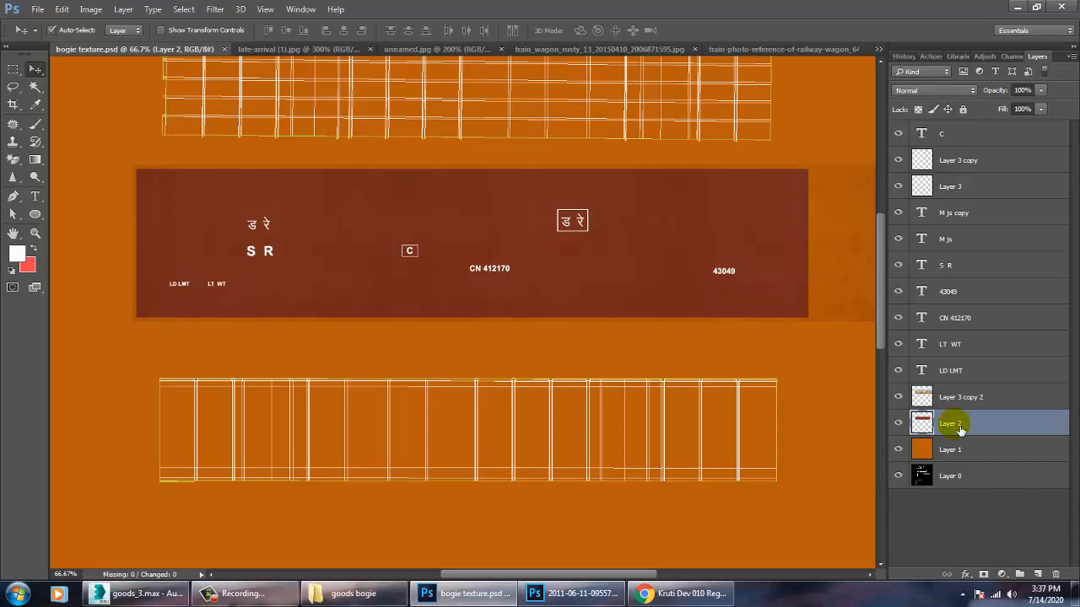
{"action": "left_click", "coordinate": [956, 396], "text": "shift"}
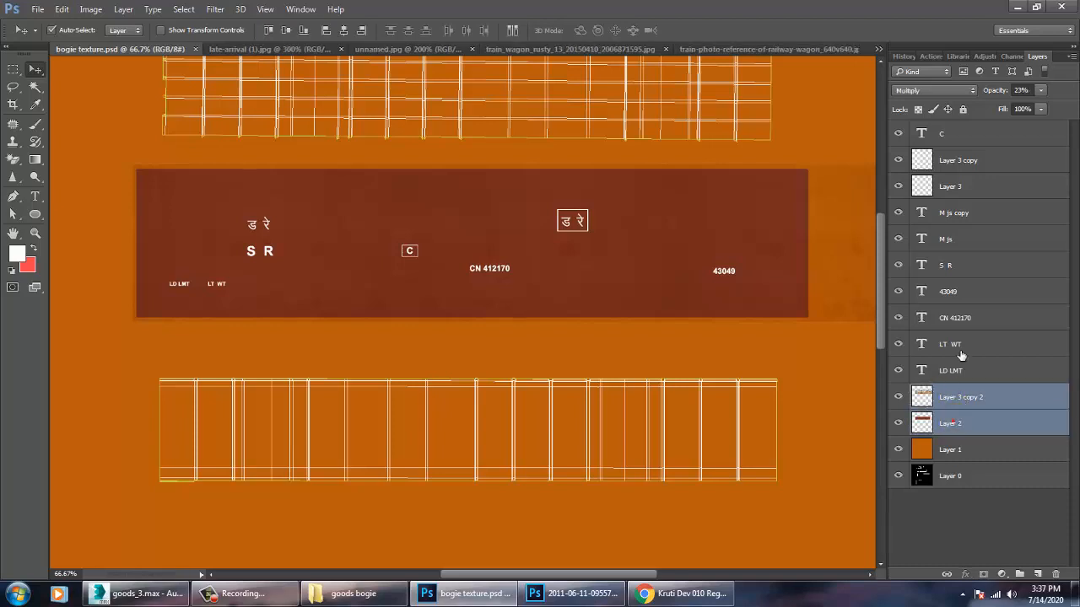
{"action": "left_click", "coordinate": [962, 133], "text": "shift"}
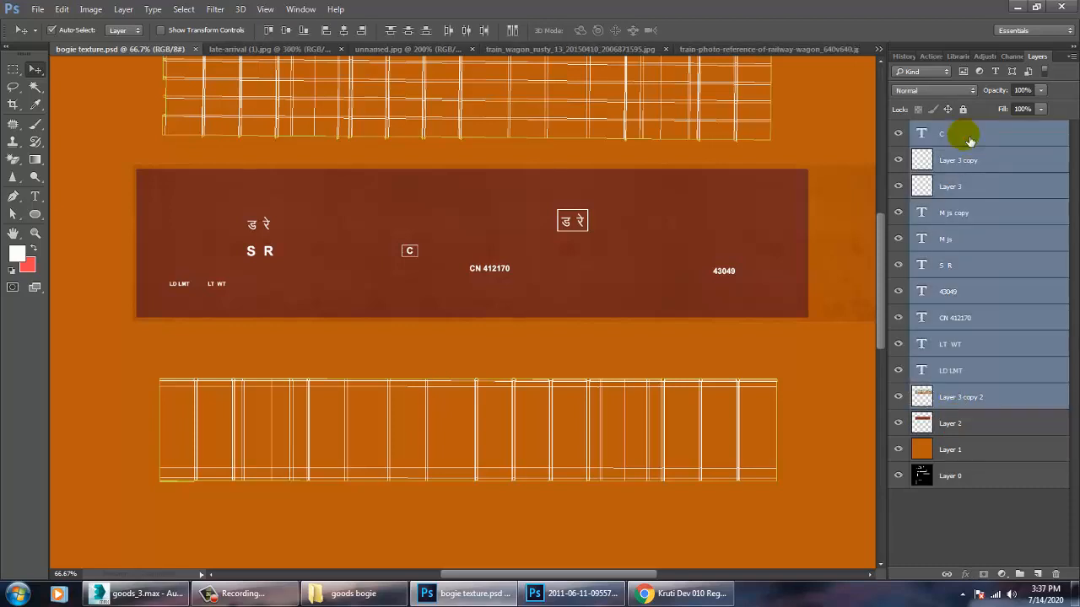
{"action": "left_click", "coordinate": [944, 133]}
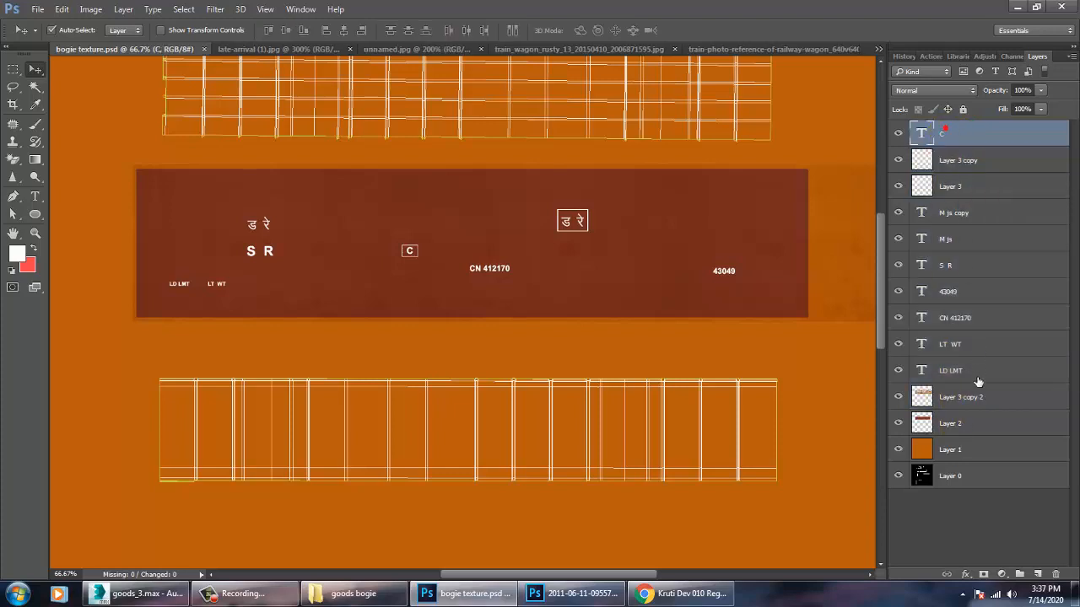
{"action": "left_click", "coordinate": [971, 424], "text": "shift"}
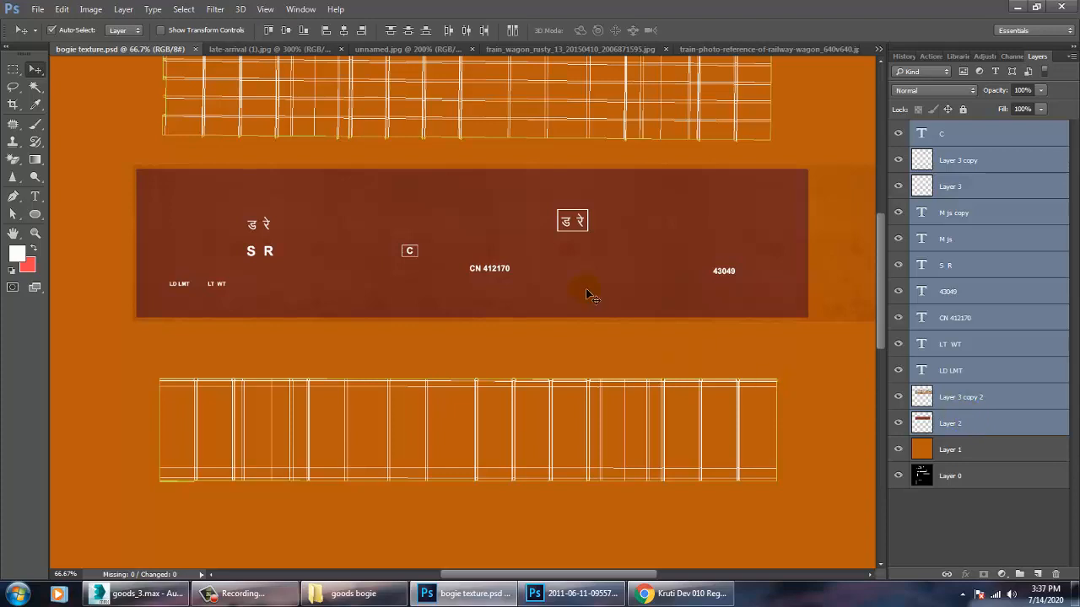
{"action": "left_click_drag", "start_coordinate": [591, 291], "coordinate": [594, 460]}
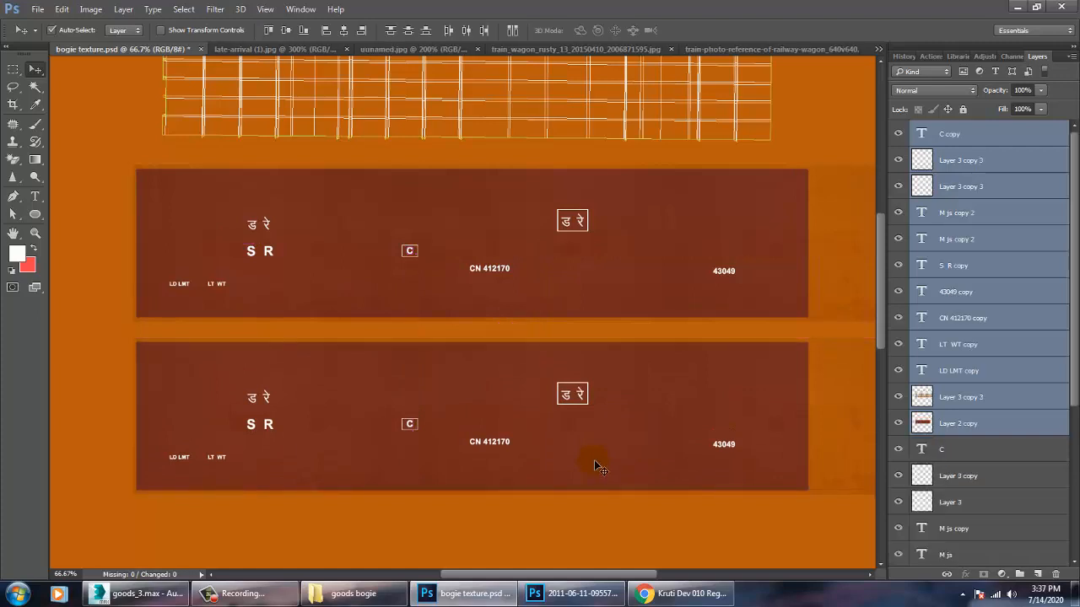
- Flip the duplicated wagon side horizontally and align its dark red area over the lower wireframe strip
{"action": "key", "text": "ctrl+t"}
{"action": "right_click", "coordinate": [623, 427]}
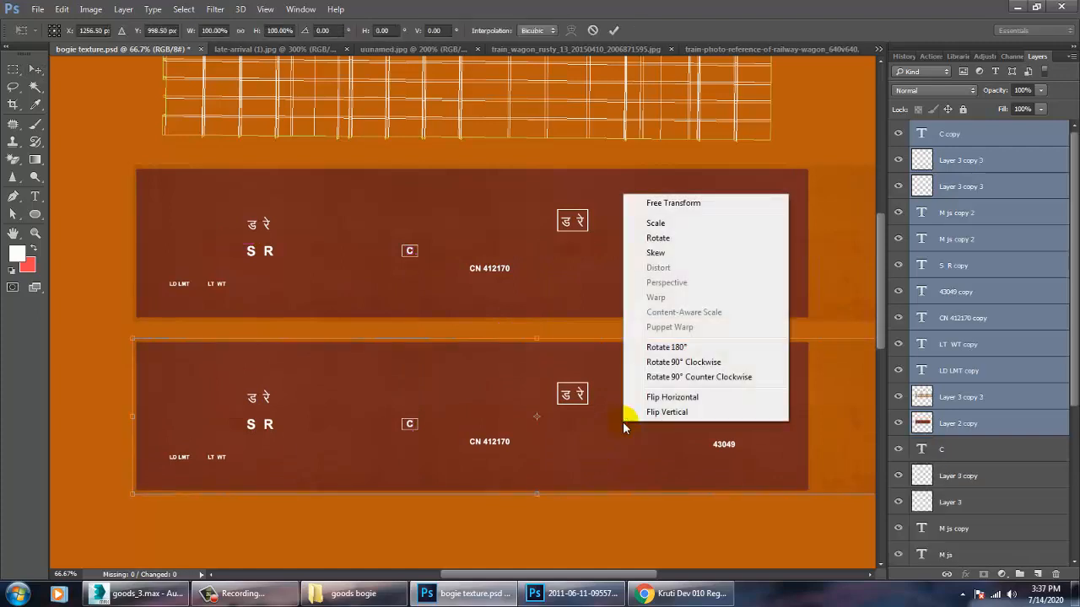
{"action": "left_click", "coordinate": [675, 401]}
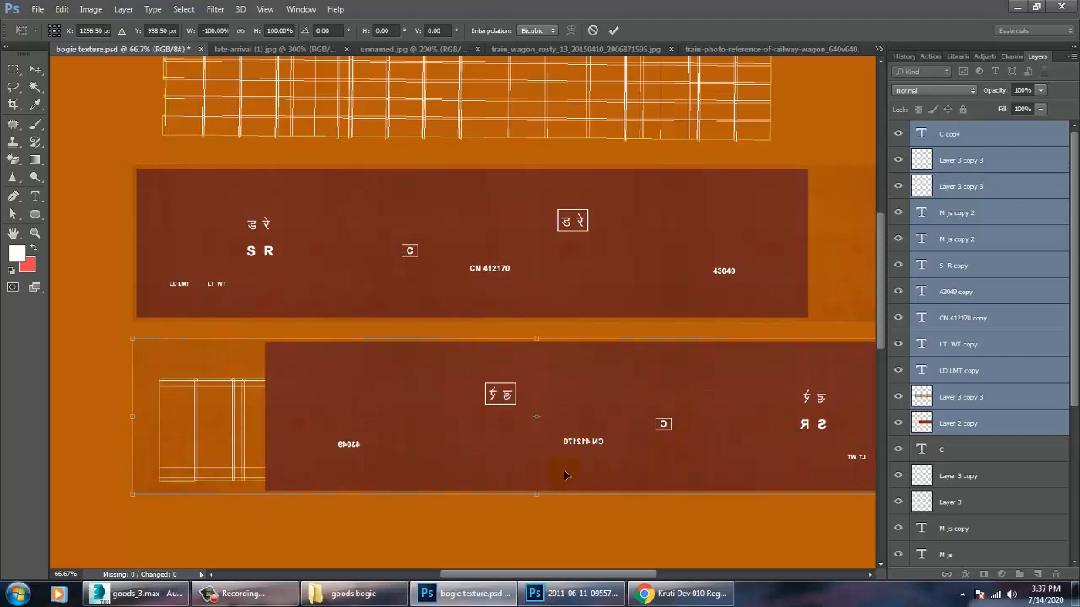
{"action": "left_click_drag", "start_coordinate": [483, 489], "coordinate": [357, 501]}
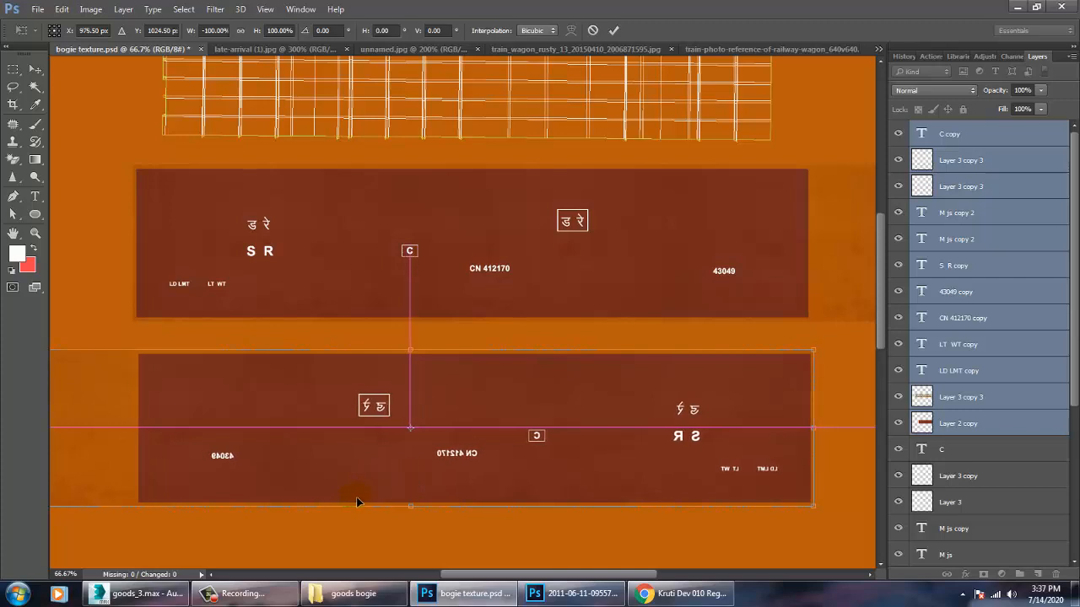
{"action": "key", "text": "Return"}
- Lower the opacity of Layer 2 copy, the mirrored side's dark red texture, to 48%
{"action": "left_click", "coordinate": [591, 363]}
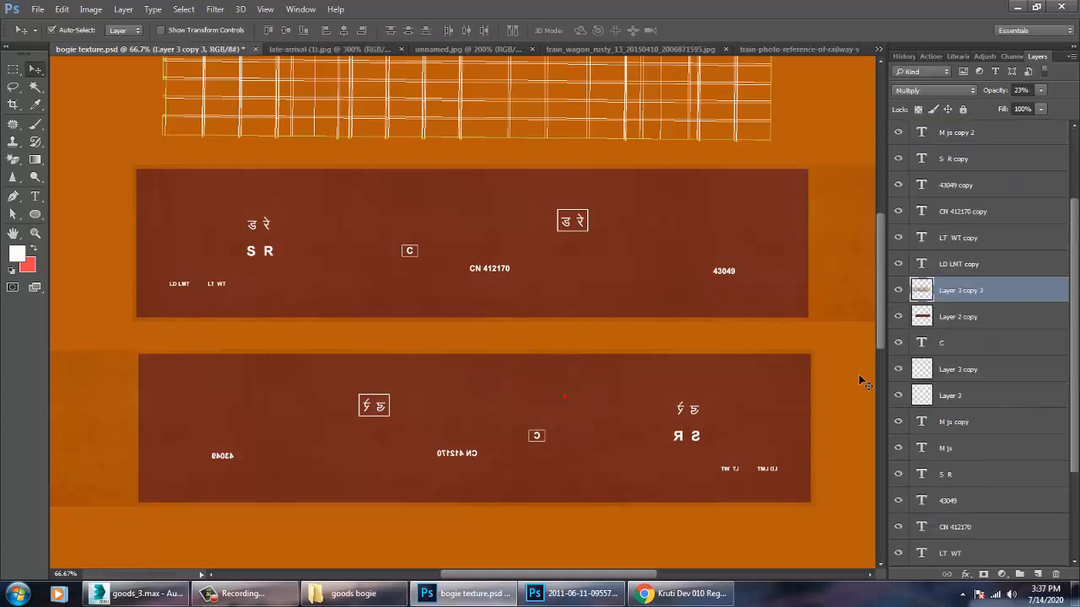
{"action": "left_click", "coordinate": [1041, 91]}
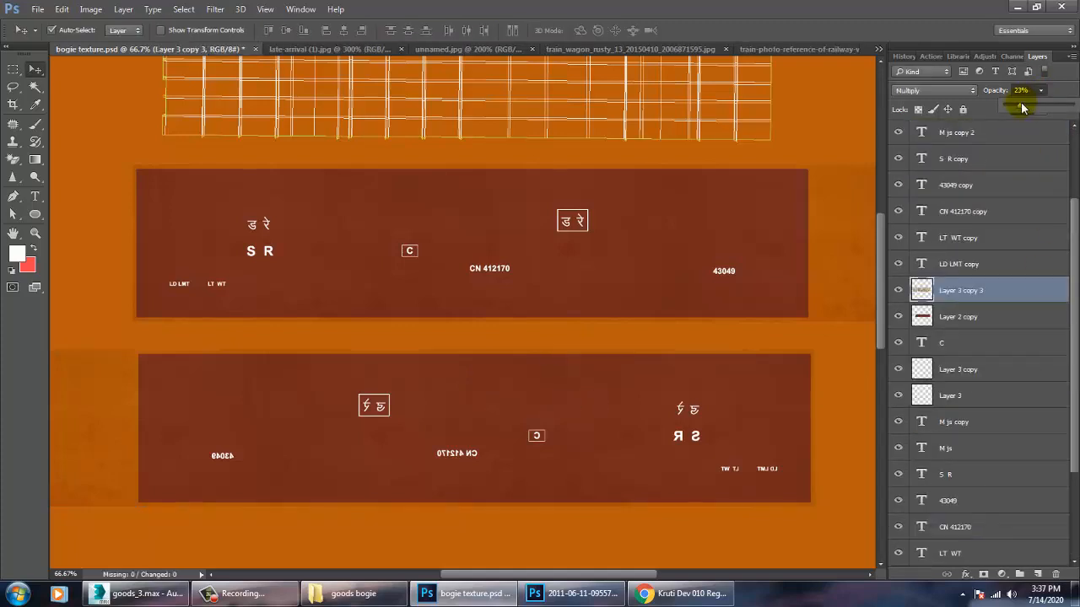
{"action": "mouse_move", "coordinate": [1020, 107]}
{"action": "left_mouse_down"}
{"action": "mouse_move", "coordinate": [1075, 107]}
{"action": "mouse_move", "coordinate": [1041, 117]}
{"action": "mouse_move", "coordinate": [1054, 108]}
{"action": "mouse_move", "coordinate": [1031, 108]}
{"action": "left_mouse_up"}
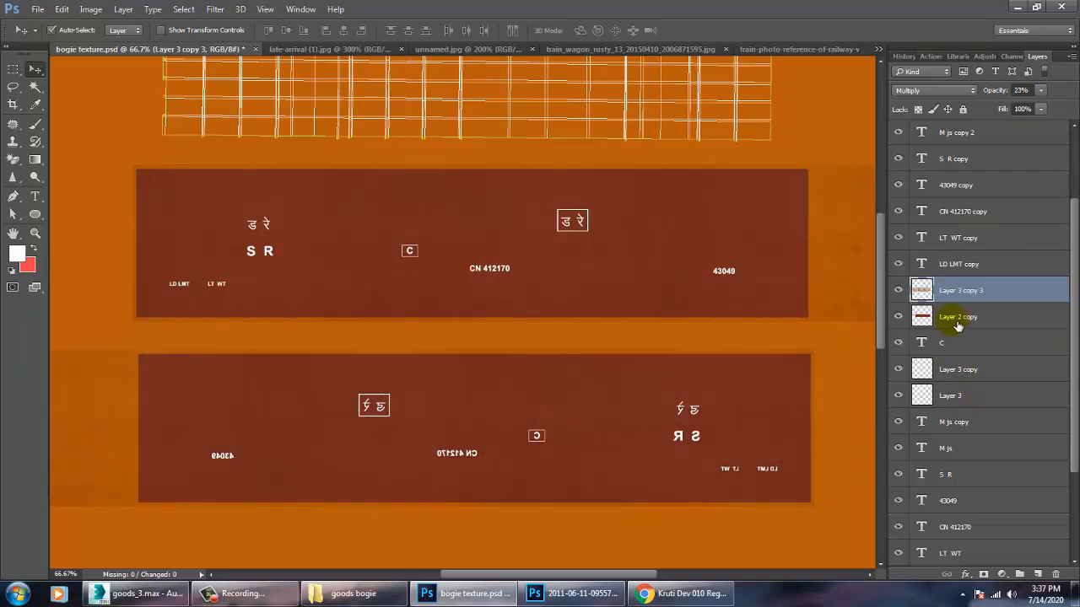
{"action": "left_click", "coordinate": [949, 316]}
{"action": "left_click", "coordinate": [1041, 90]}
{"action": "left_click_drag", "start_coordinate": [1039, 106], "coordinate": [1004, 106]}
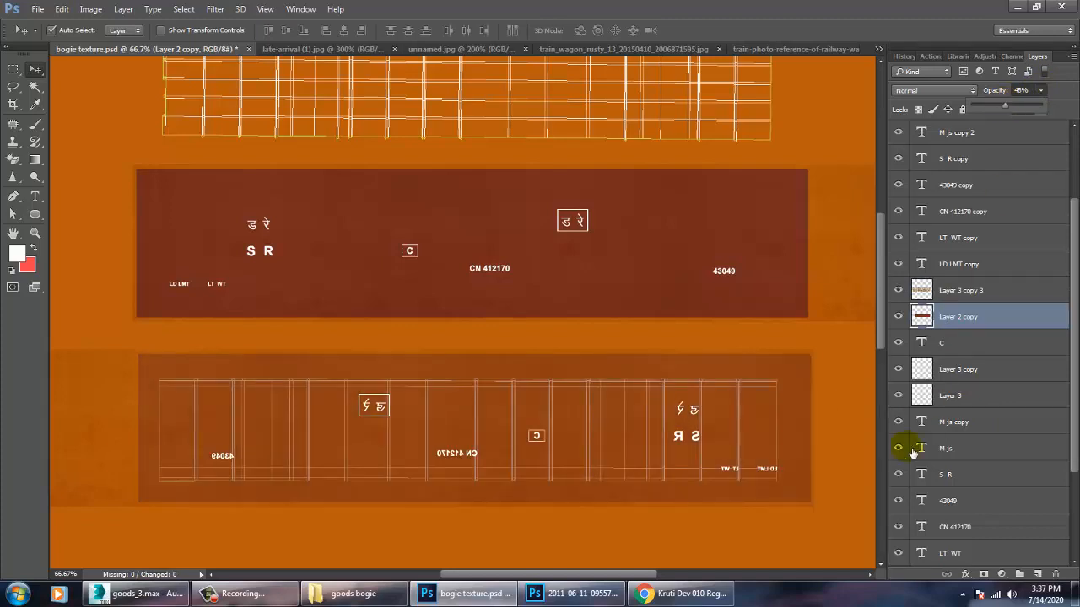
- Shift all the mirrored Hindi, S R, 43049, CN 412170, LT WT and LD LMT text layers slightly left to fit the wireframe panels
{"action": "key", "text": "ctrl+plus"}
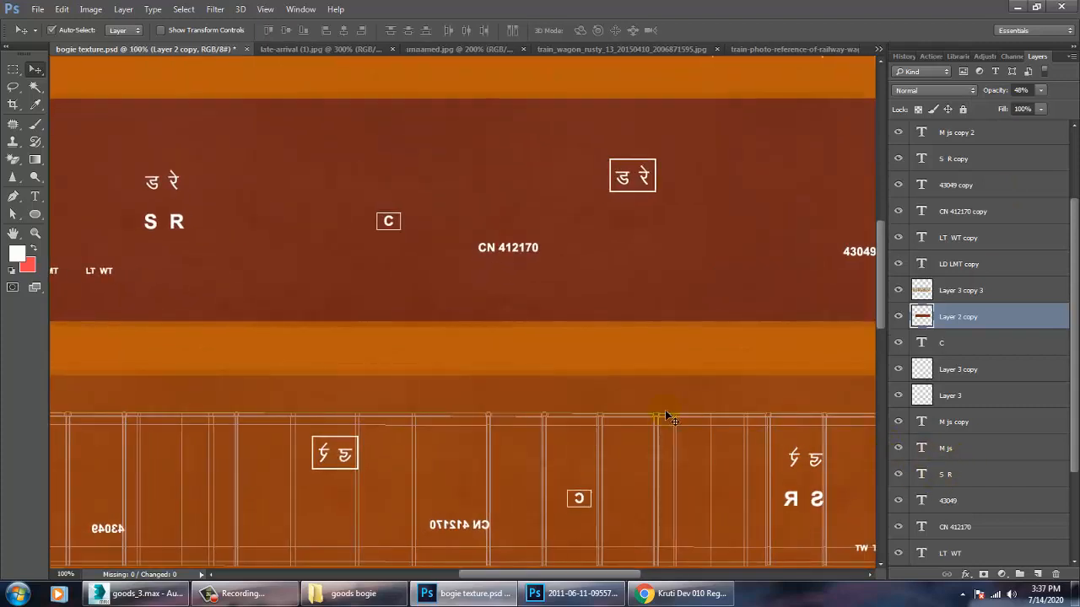
{"action": "left_click_drag", "start_coordinate": [731, 439], "coordinate": [573, 410]}
{"action": "left_click", "coordinate": [588, 388]}
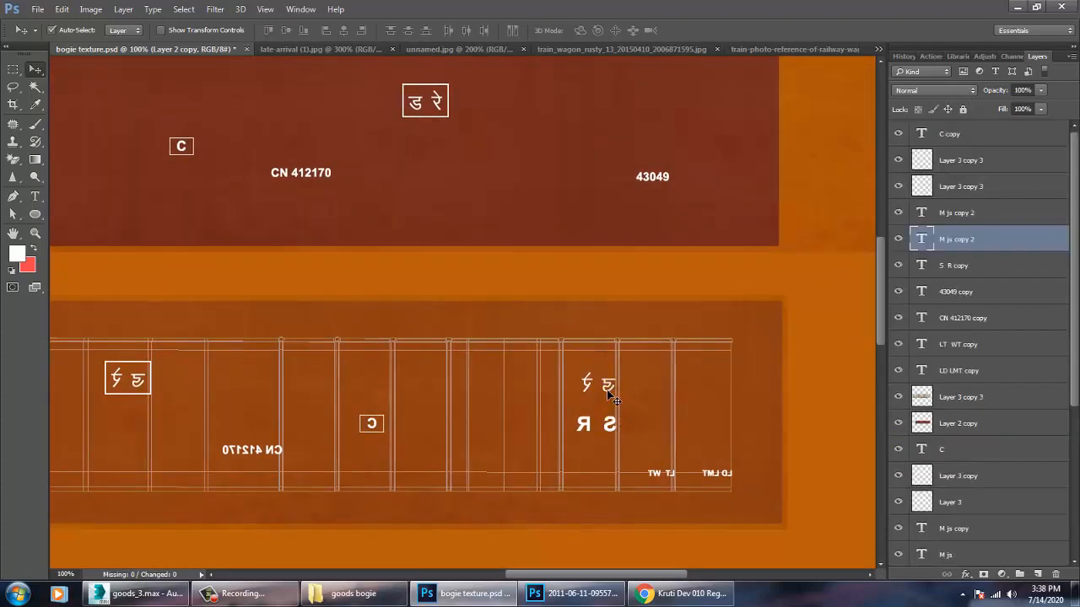
{"action": "left_click", "coordinate": [971, 216]}
{"action": "left_click", "coordinate": [970, 240], "text": "shift"}
{"action": "left_click", "coordinate": [967, 266], "text": "shift"}
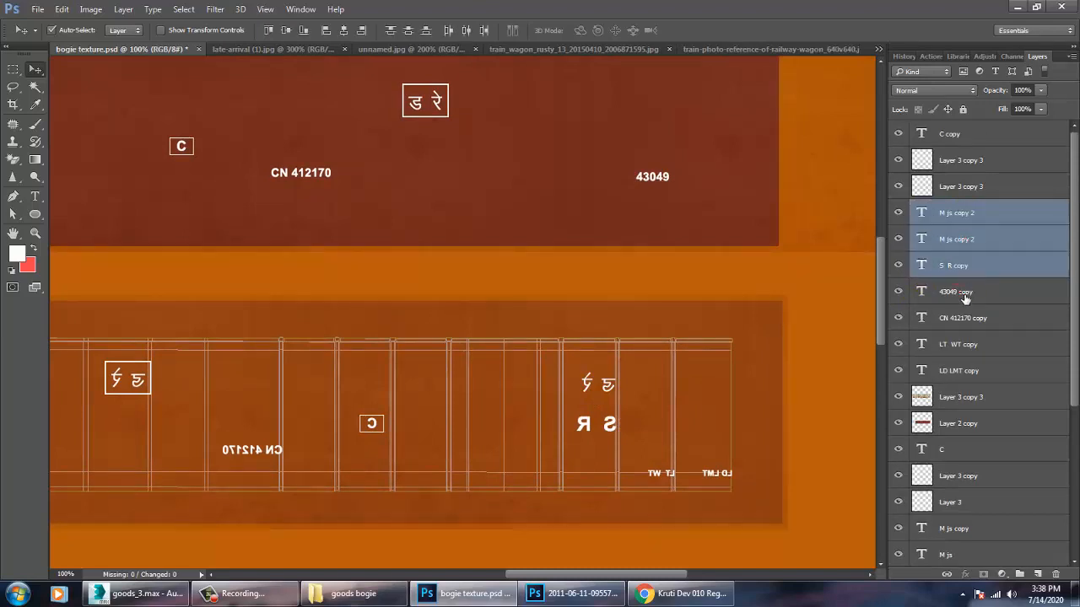
{"action": "left_click", "coordinate": [965, 292], "text": "shift"}
{"action": "left_click", "coordinate": [964, 318], "text": "shift"}
{"action": "left_click", "coordinate": [963, 371], "text": "shift"}
{"action": "left_click_drag", "start_coordinate": [959, 345], "coordinate": [974, 366]}
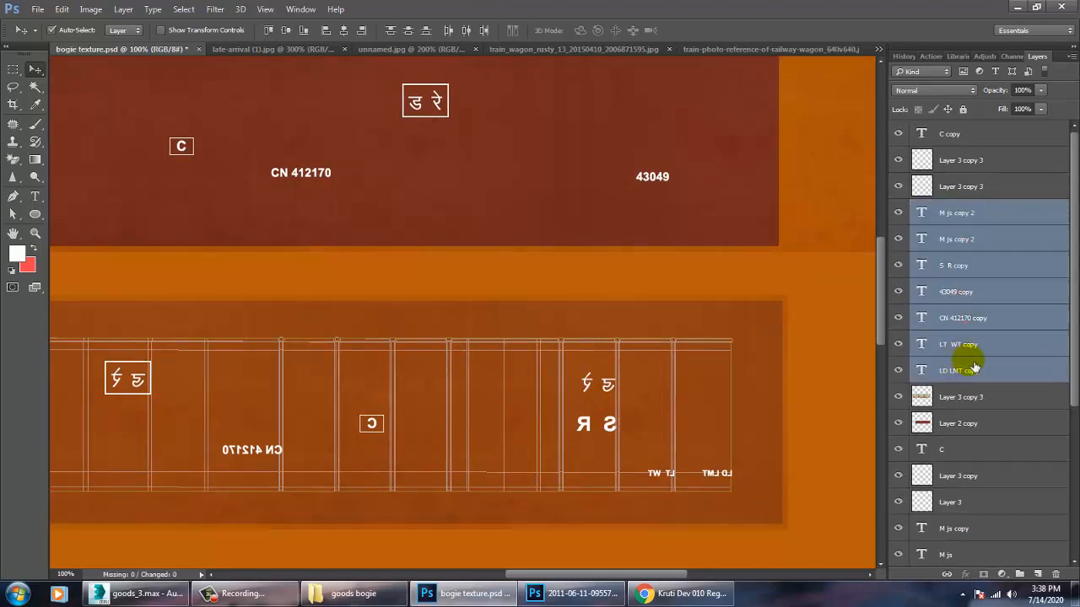
{"action": "key", "text": "Left"}
{"action": "key", "text": "Left"}
{"action": "key", "text": "Left"}
{"action": "key", "text": "Left"}
{"action": "key", "text": "Left"}
{"action": "key", "text": "Left"}
{"action": "key", "text": "Left"}
{"action": "key", "text": "Left"}
{"action": "key", "text": "Left"}
{"action": "key", "text": "Left"}
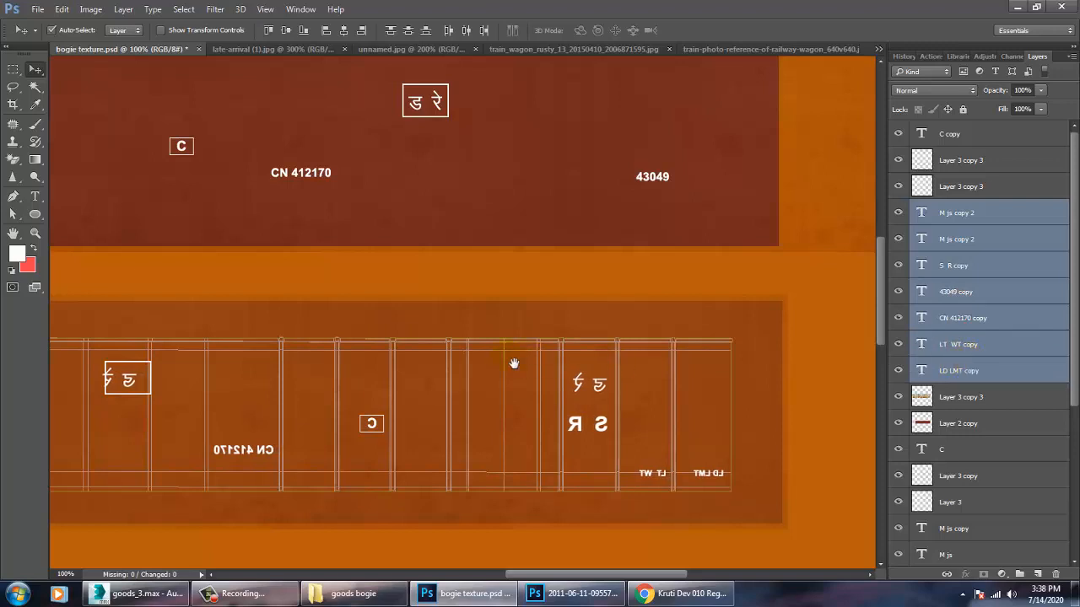
- Shift the mirrored side's larger rectangle left until it is centred around the Hindi letters
{"action": "scroll", "coordinate": [748, 357], "scroll_direction": "left", "scroll_amount": 5}
{"action": "scroll", "coordinate": [747, 357], "scroll_direction": "up", "scroll_amount": 1}
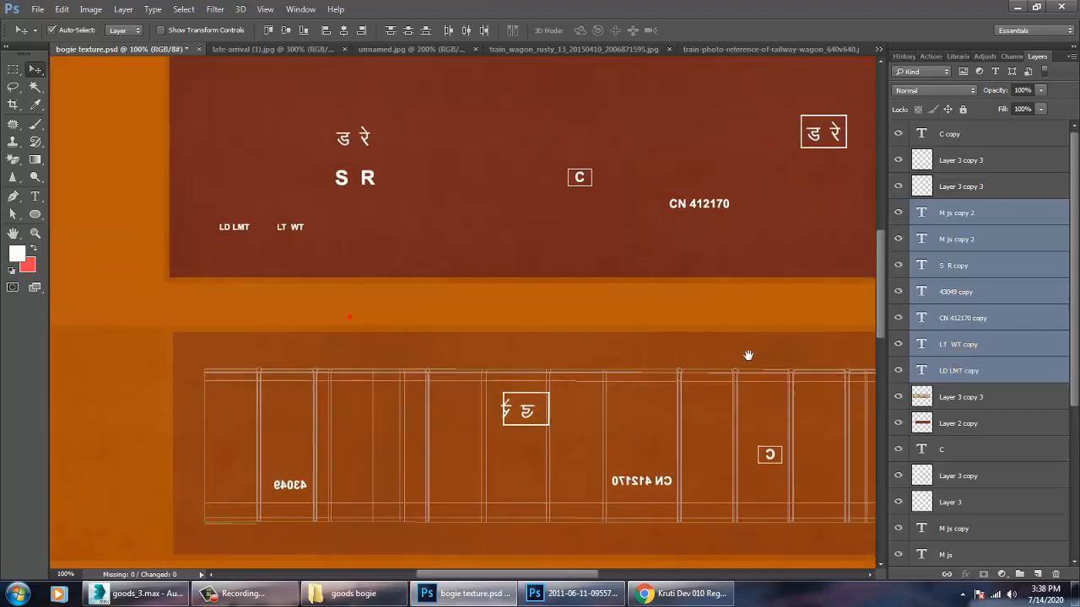
{"action": "left_click", "coordinate": [555, 434]}
{"action": "left_click", "coordinate": [531, 421], "text": "shift"}
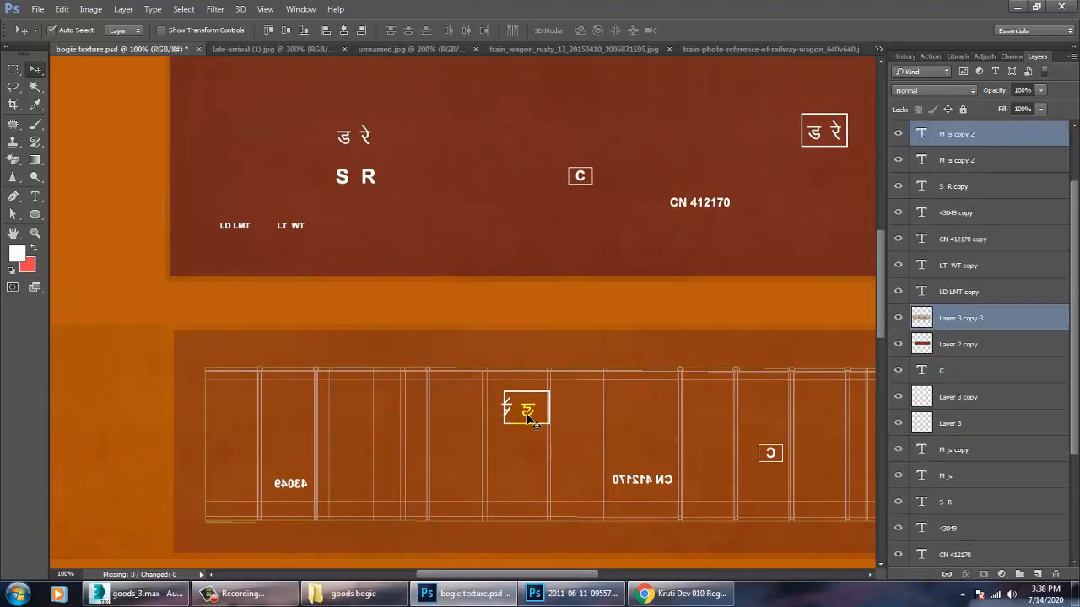
{"action": "left_click_drag", "start_coordinate": [533, 422], "coordinate": [528, 419]}
{"action": "left_click", "coordinate": [521, 396]}
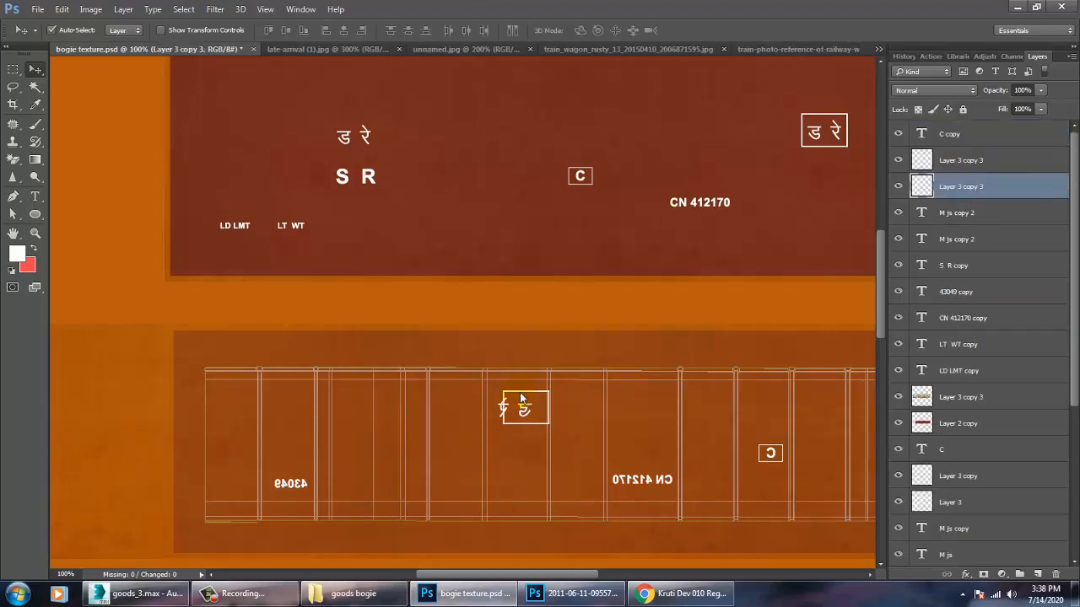
{"action": "key", "text": "Left"}
{"action": "key", "text": "Left"}
{"action": "key", "text": "Left"}
{"action": "key", "text": "Left"}
{"action": "key", "text": "Left"}
{"action": "key", "text": "Left"}
{"action": "key", "text": "Left"}
- Shift the mirrored letter C and its small frame slightly left within their wireframe panel, keeping the letter centred
{"action": "left_click", "coordinate": [778, 464]}
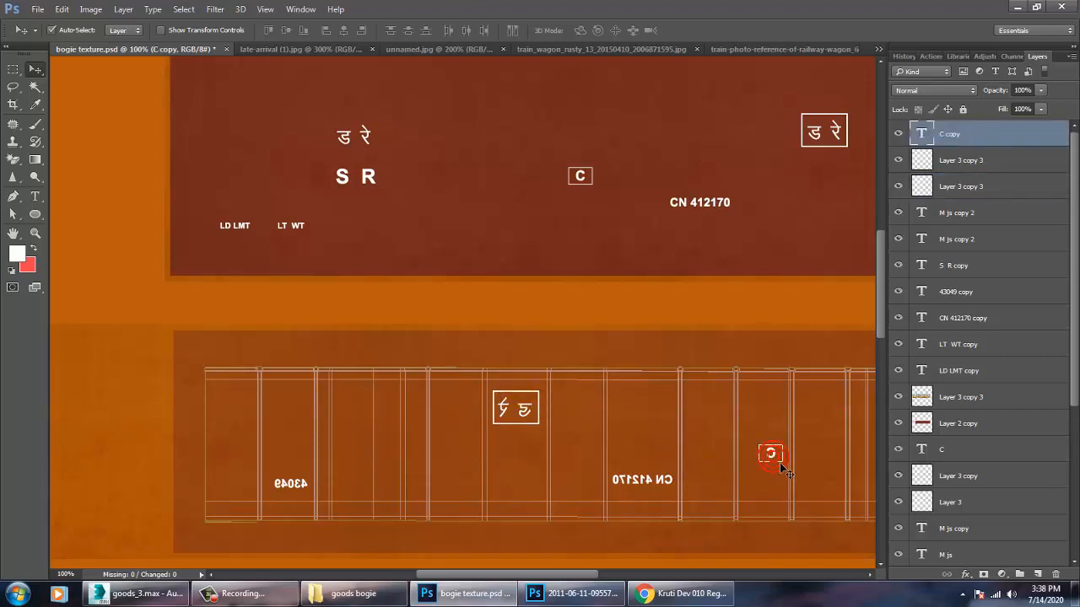
{"action": "left_click", "coordinate": [783, 465], "text": "shift"}
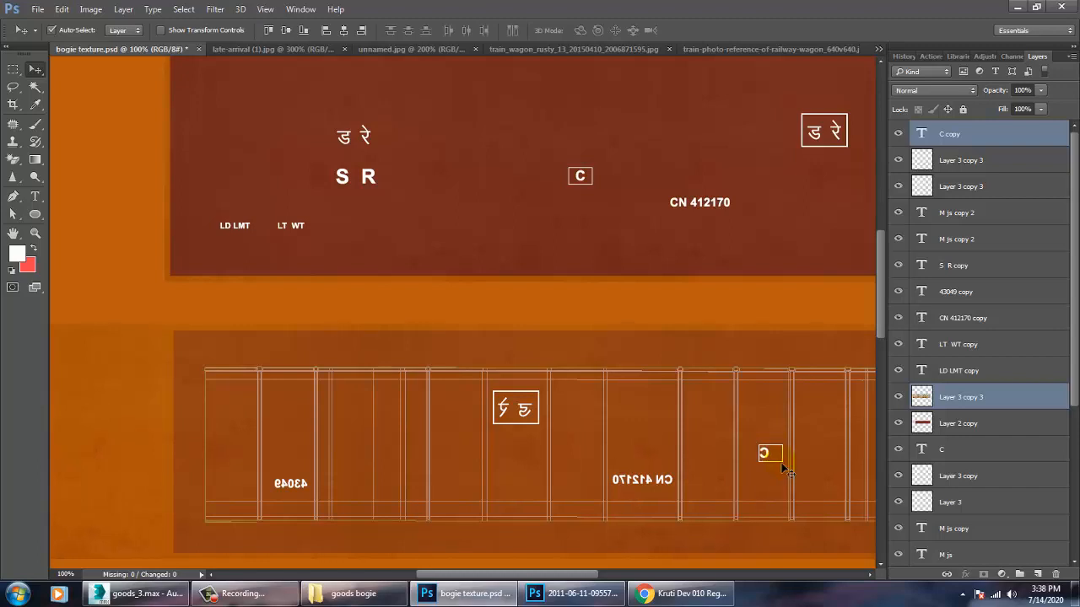
{"action": "left_click", "coordinate": [782, 466]}
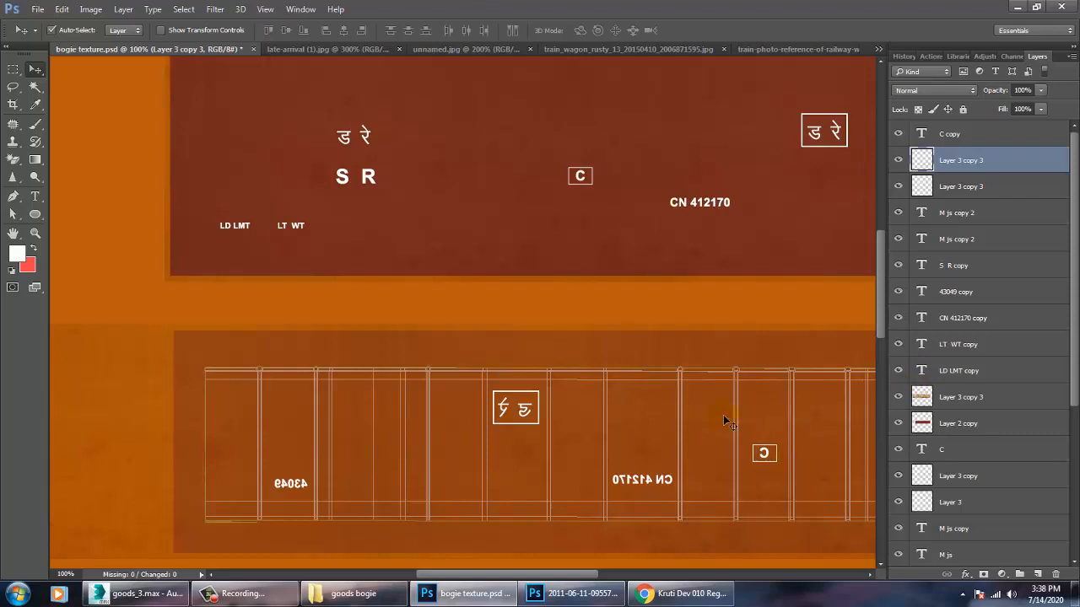
- Raise the opacity of Layer 2 copy, the mirrored side's dark red texture, to 100%
{"action": "left_click_drag", "start_coordinate": [701, 494], "coordinate": [437, 504]}
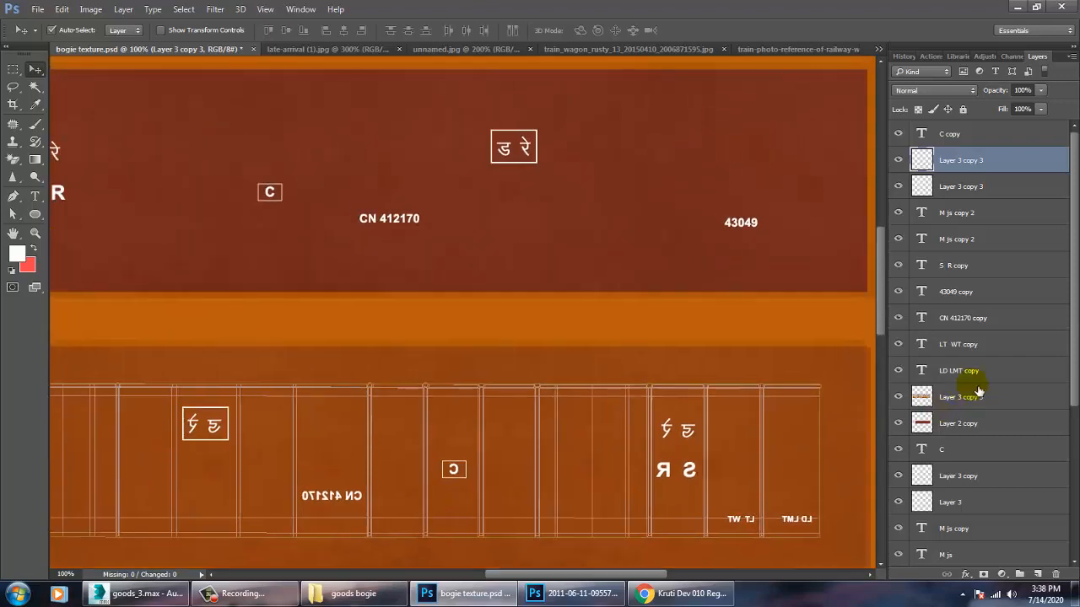
{"action": "left_click", "coordinate": [964, 423]}
{"action": "left_click", "coordinate": [1043, 91]}
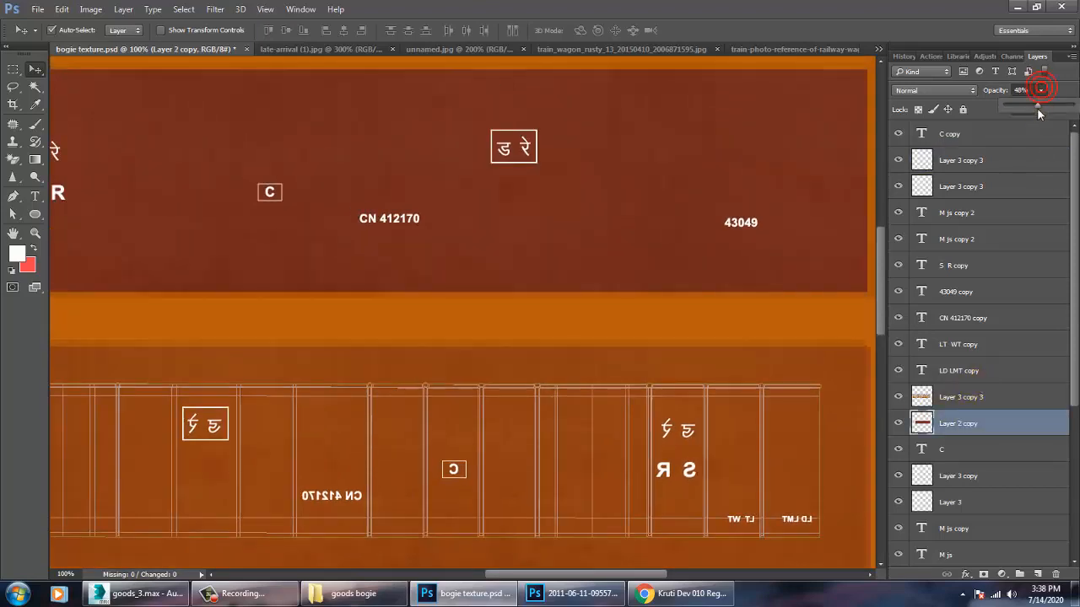
{"action": "left_click_drag", "start_coordinate": [1039, 109], "coordinate": [1073, 105]}
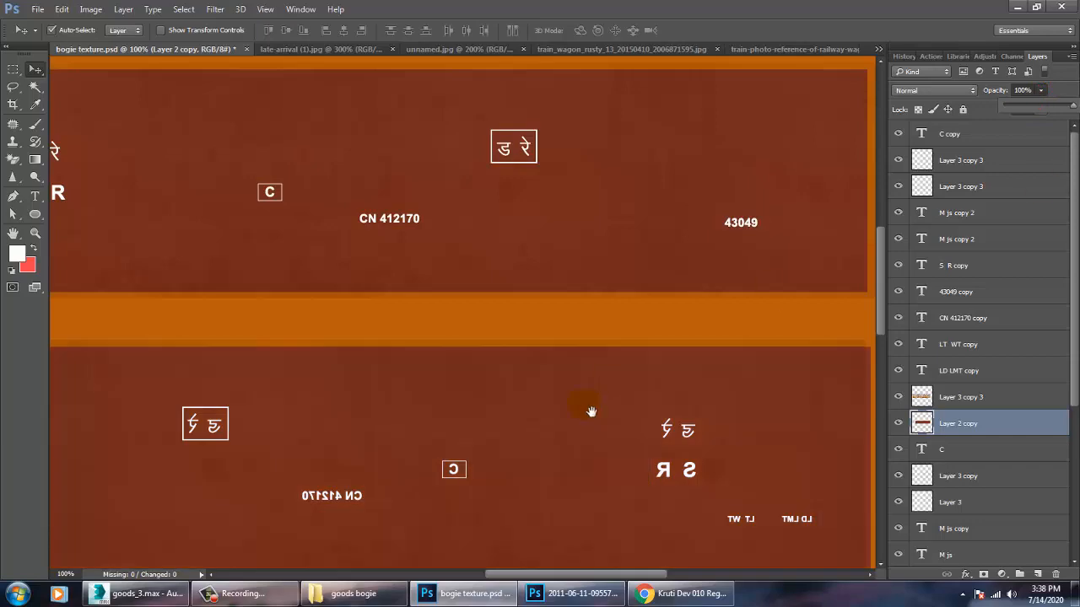
- Duplicate the mirrored side's Multiply overlay, Layer 3 copy 3, and place the copy over the upper part of the two arched end-wall wireframes
{"action": "left_click_drag", "start_coordinate": [591, 411], "coordinate": [730, 424]}
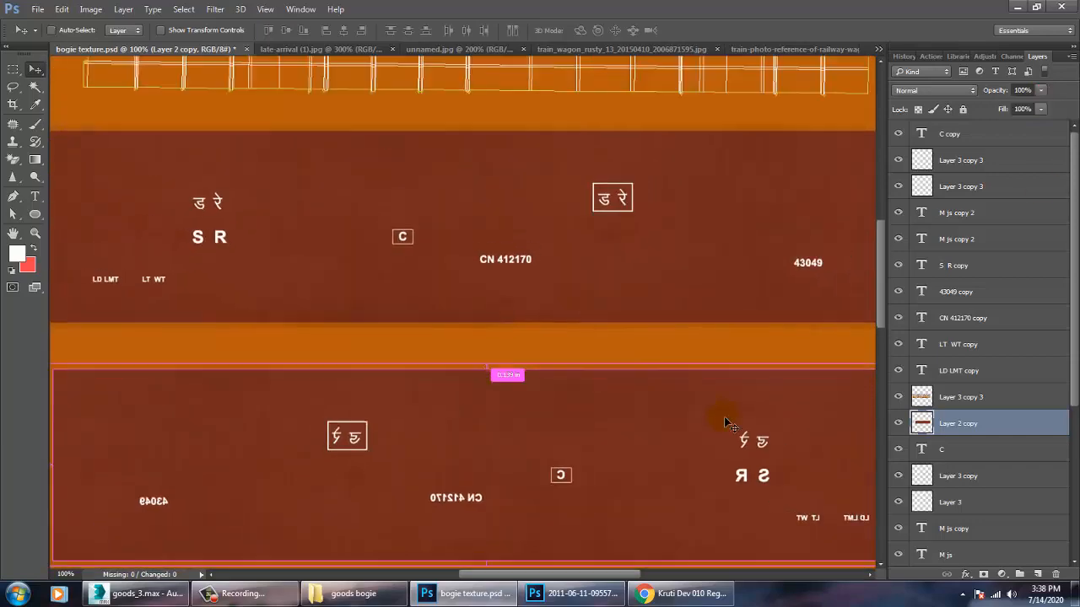
{"action": "key", "text": "ctrl+minus"}
{"action": "key", "text": "ctrl+minus"}
{"action": "left_click_drag", "start_coordinate": [537, 412], "coordinate": [565, 209]}
{"action": "left_click", "coordinate": [589, 233]}
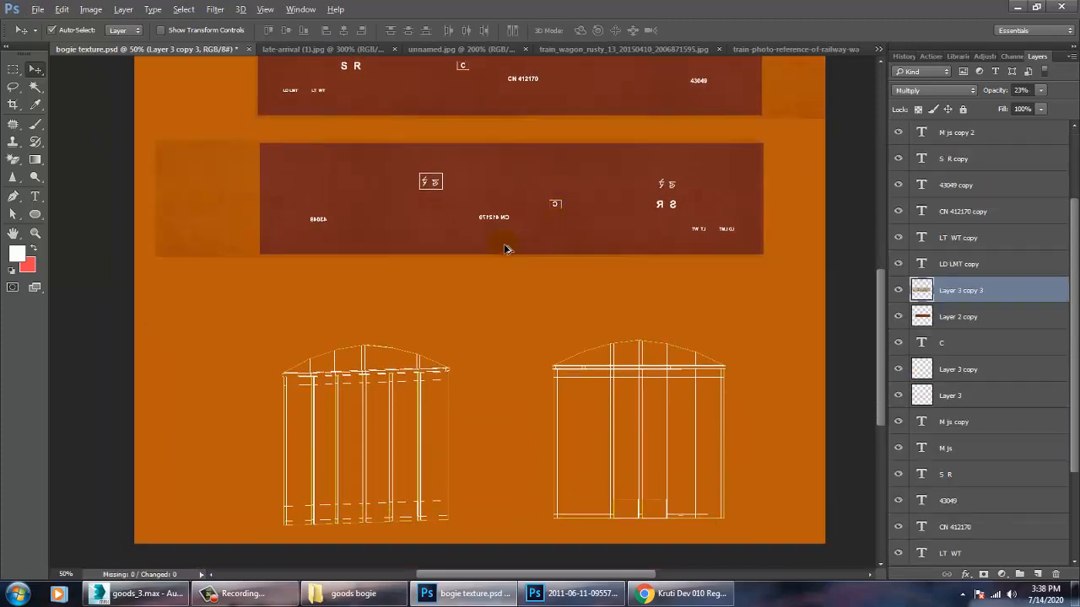
{"action": "left_click_drag", "start_coordinate": [508, 253], "coordinate": [500, 428]}
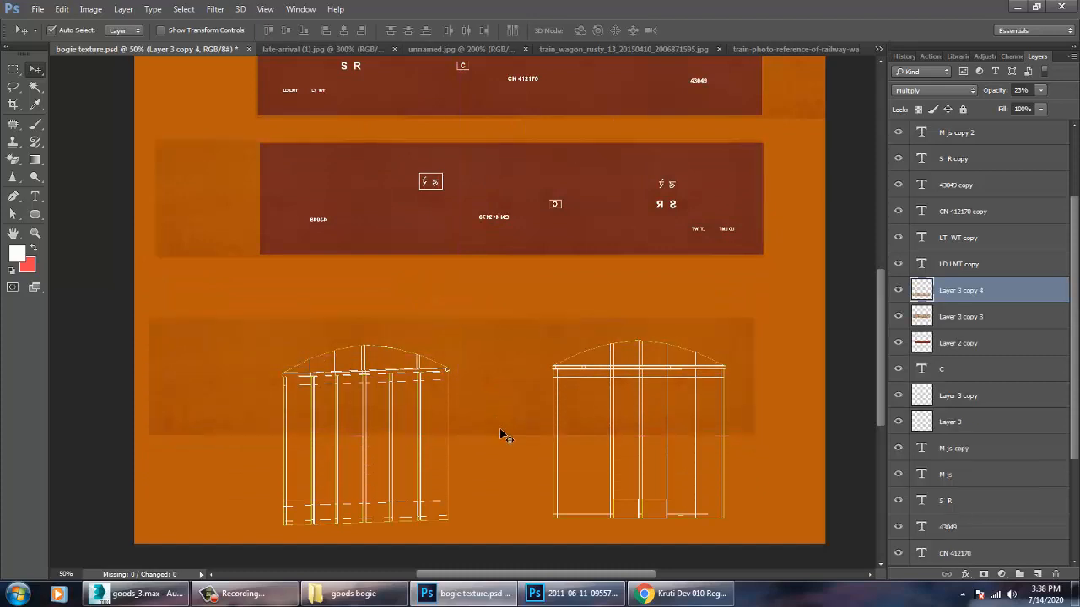
{"action": "left_click", "coordinate": [391, 249]}
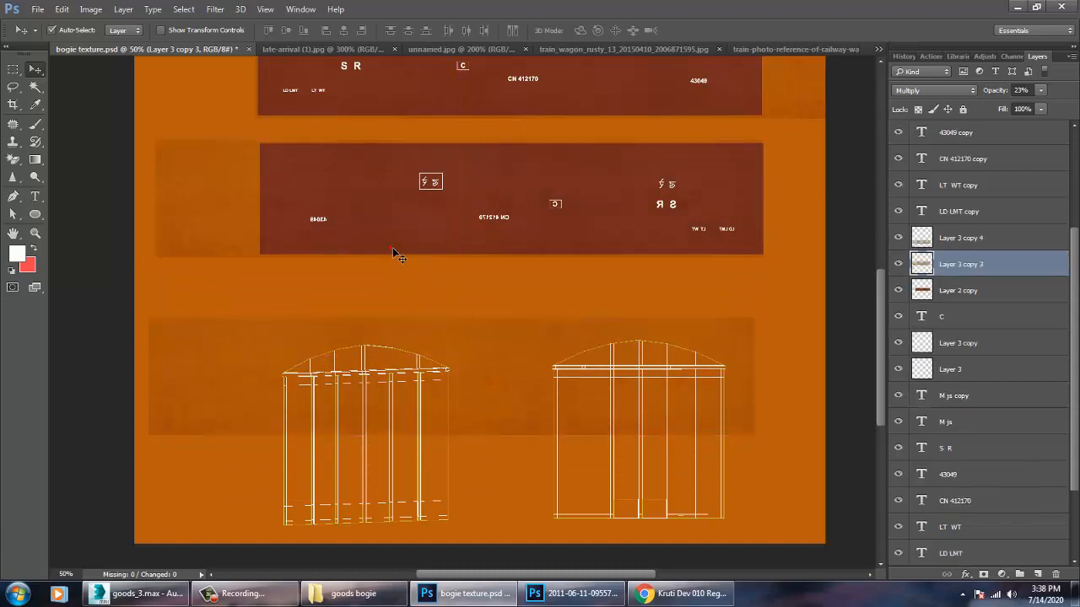
{"action": "left_click", "coordinate": [952, 289]}
{"action": "left_click_drag", "start_coordinate": [747, 250], "coordinate": [750, 449]}
{"action": "key", "text": "ctrl+z"}
- Duplicate the mirrored side's dark red texture, Layer 2 copy, and move the copy straight down over the upper part of both end-wall wireframes
{"action": "left_click", "coordinate": [970, 297]}
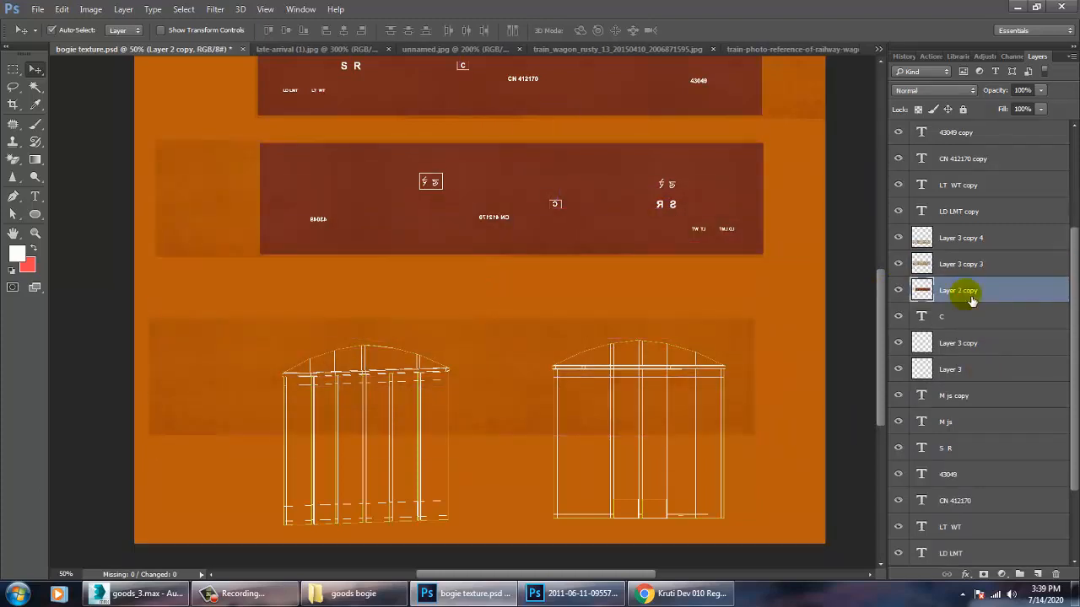
{"action": "key", "text": "ctrl+j"}
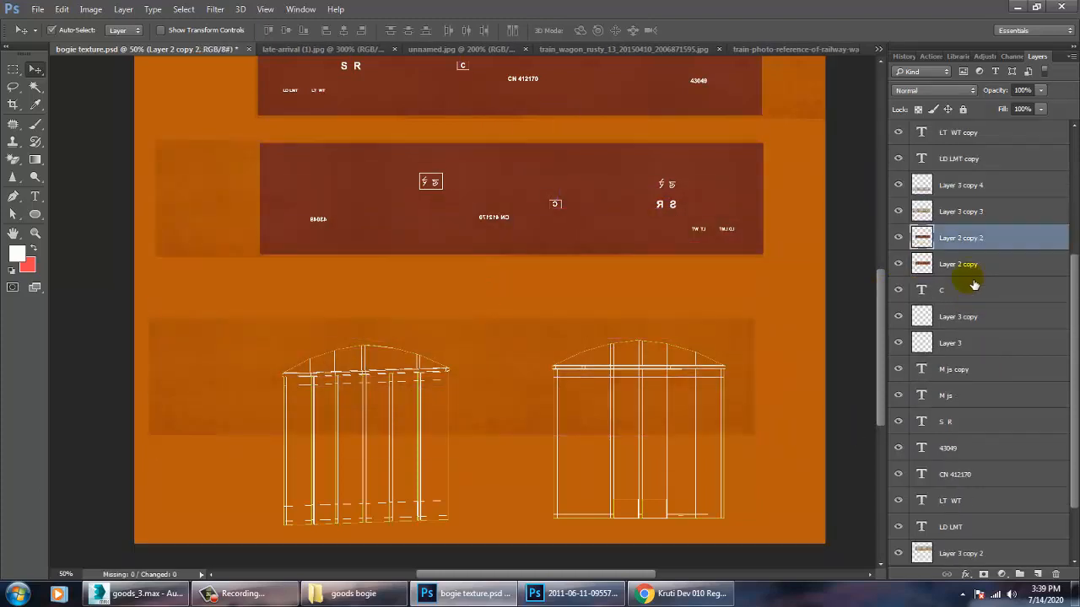
{"action": "key", "text": "shift+Down"}
{"action": "key", "text": "shift+Down"}
{"action": "key", "text": "shift+Down"}
{"action": "key", "text": "shift+Down"}
{"action": "key", "text": "shift+Down"}
{"action": "key", "text": "shift+Down"}
{"action": "key", "text": "shift+Down"}
{"action": "key", "text": "shift+Down"}
{"action": "key", "text": "shift+Down"}
{"action": "key", "text": "shift+Down"}
{"action": "key", "text": "shift+Down"}
{"action": "key", "text": "shift+Down"}
{"action": "key", "text": "shift+Down"}
{"action": "key", "text": "shift+Down"}
{"action": "key", "text": "shift+Down"}
{"action": "key", "text": "shift+Down"}
{"action": "key", "text": "shift+Down"}
{"action": "key", "text": "shift+Down"}
{"action": "key", "text": "shift+Down"}
{"action": "key", "text": "shift+Down"}
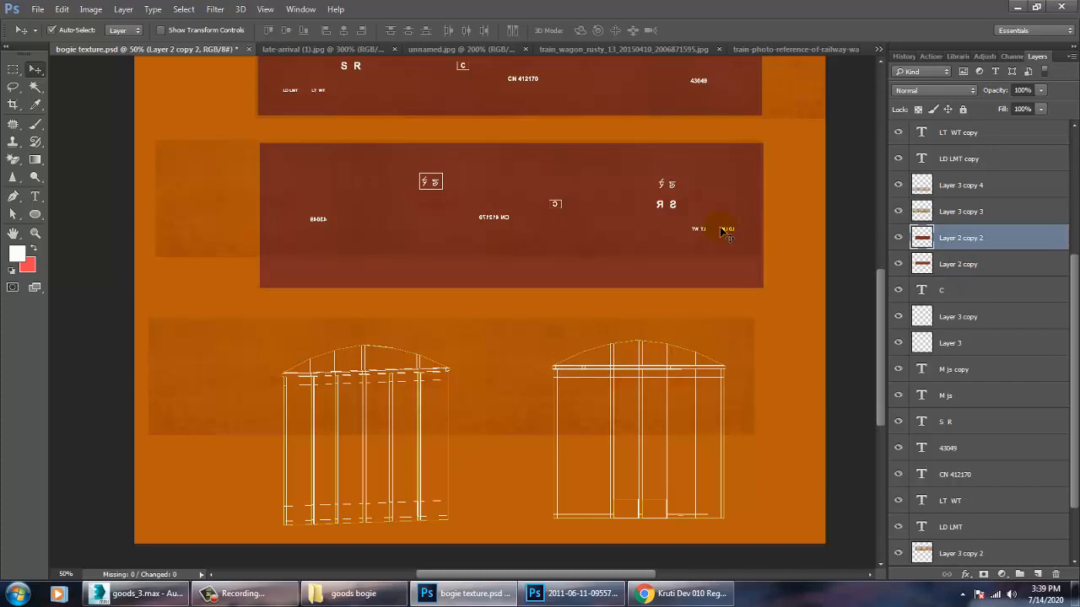
{"action": "key", "text": "shift+Down"}
{"action": "key", "text": "shift+Down"}
{"action": "key", "text": "shift+Down"}
{"action": "key", "text": "shift+Down"}
{"action": "key", "text": "shift+Down"}
{"action": "key", "text": "shift+Down"}
{"action": "key", "text": "shift+Down"}
{"action": "key", "text": "shift+Down"}
{"action": "key", "text": "shift+Down"}
{"action": "key", "text": "shift+Down"}
{"action": "key", "text": "shift+Down"}
{"action": "key", "text": "shift+Down"}
{"action": "key", "text": "shift+Down"}
{"action": "key", "text": "shift+Down"}
{"action": "key", "text": "shift+Down"}
{"action": "key", "text": "shift+Down"}
{"action": "key", "text": "shift+Down"}
{"action": "key", "text": "shift+Down"}
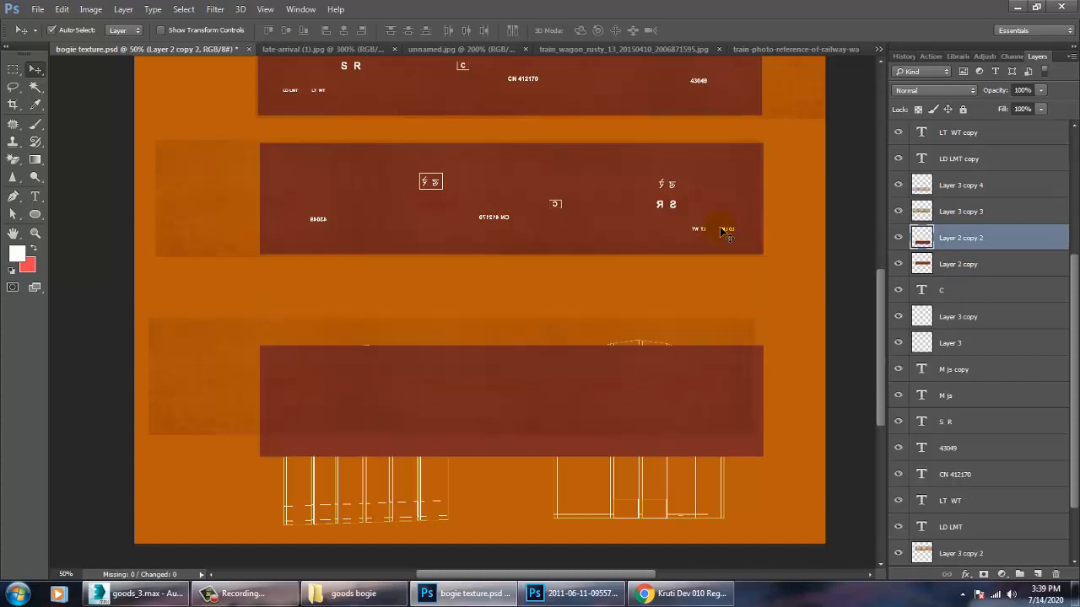
- Stretch the end walls' Multiply overlay, Layer 3 copy 4, to about 175% height and shift it right to cover both arched wireframes
{"action": "left_click", "coordinate": [232, 338]}
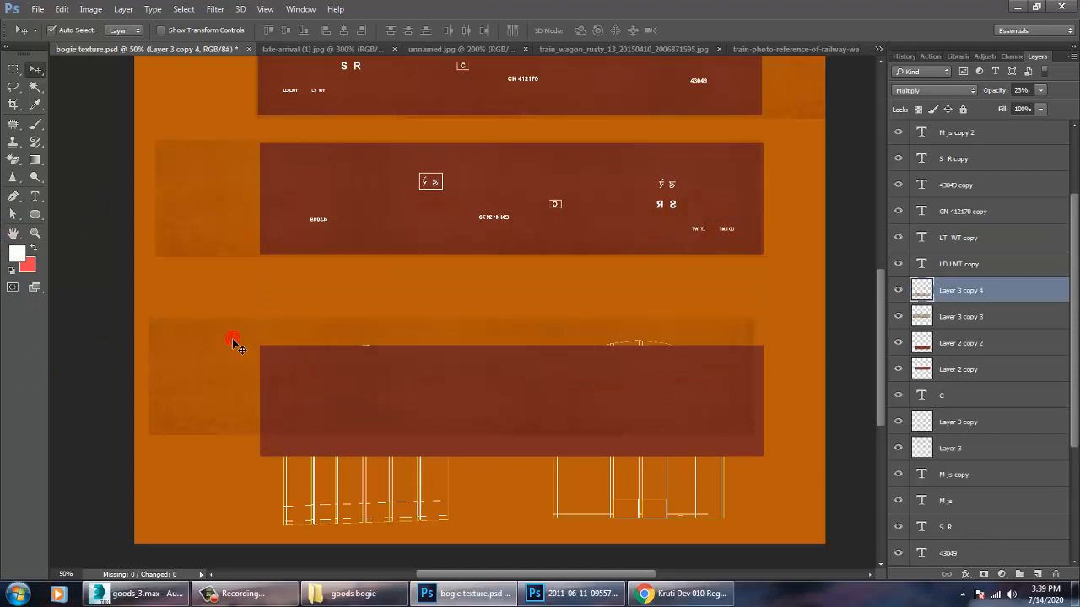
{"action": "key", "text": "ctrl+t"}
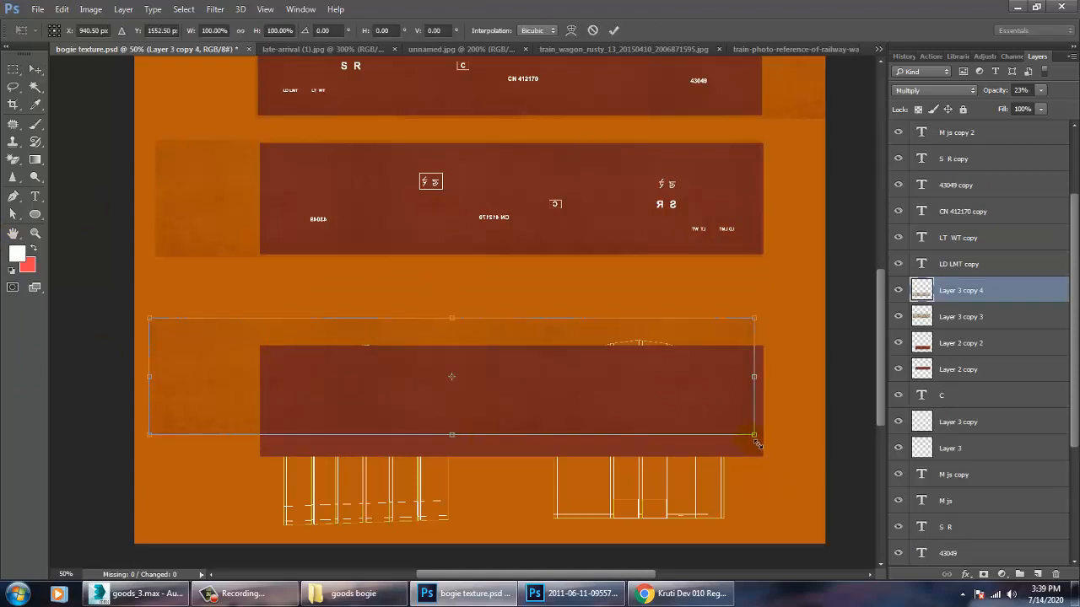
{"action": "left_click_drag", "start_coordinate": [754, 437], "coordinate": [784, 440]}
{"action": "left_click_drag", "start_coordinate": [455, 456], "coordinate": [455, 548]}
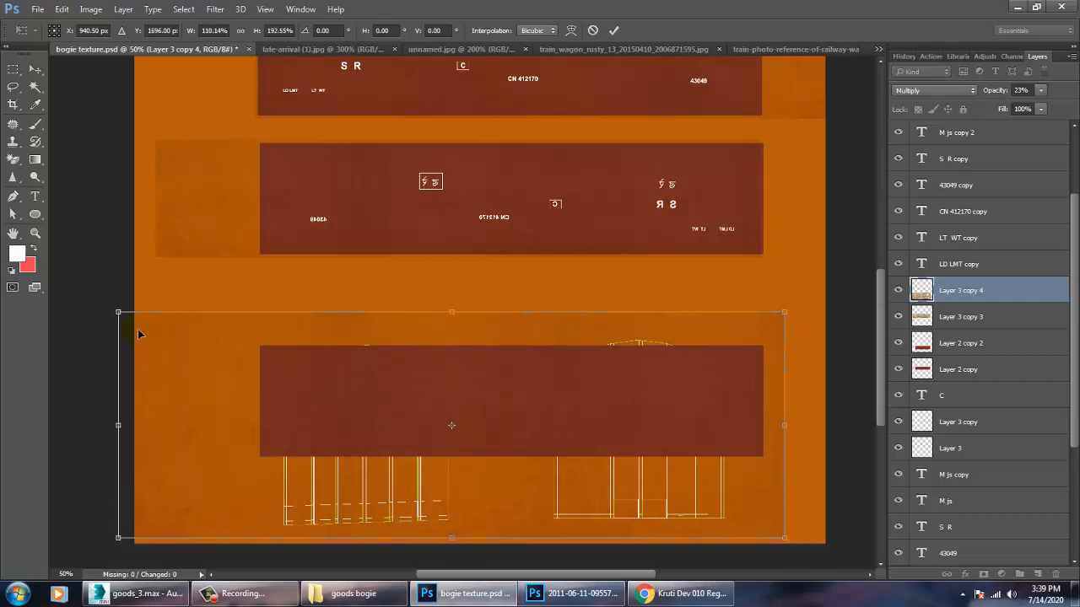
{"action": "left_click_drag", "start_coordinate": [119, 313], "coordinate": [147, 321]}
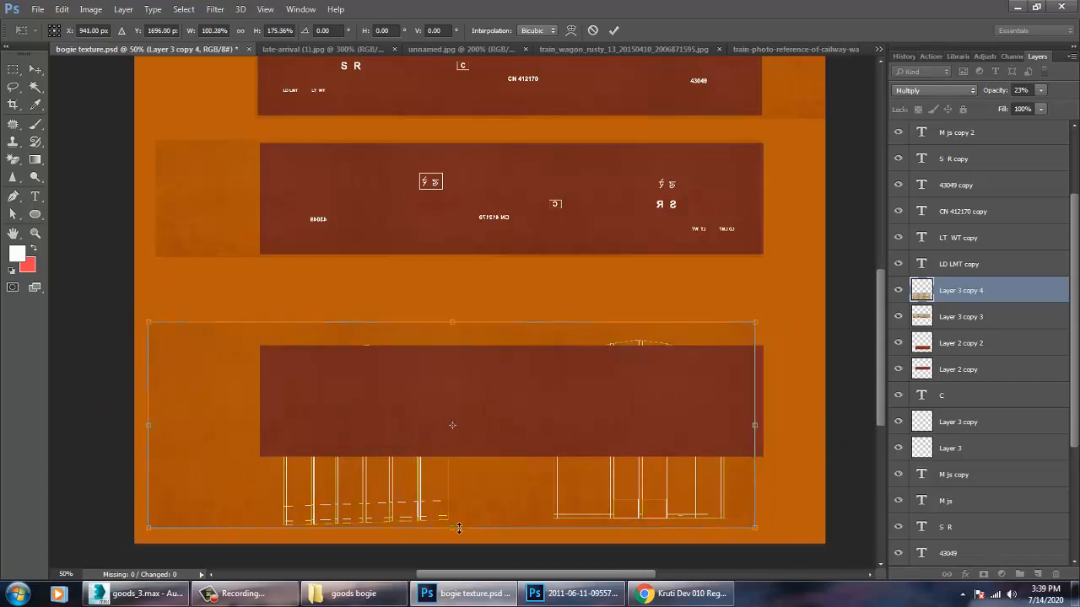
{"action": "left_click_drag", "start_coordinate": [492, 504], "coordinate": [522, 503]}
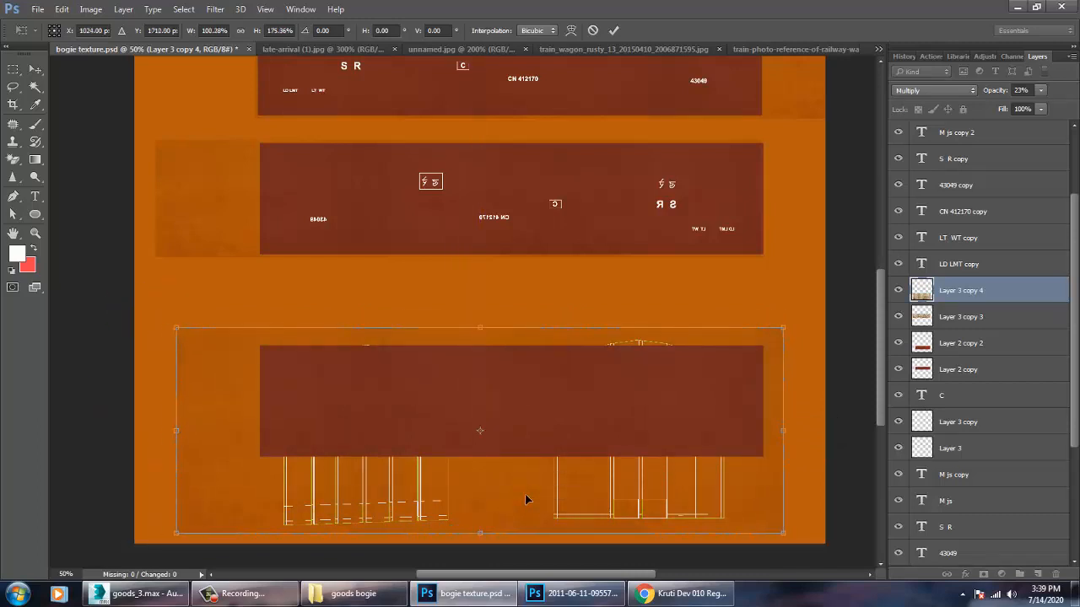
{"action": "key", "text": "Return"}
{"action": "mouse_move", "coordinate": [521, 442]}
{"action": "left_mouse_down"}
{"action": "mouse_move", "coordinate": [513, 424]}
{"action": "mouse_move", "coordinate": [523, 434]}
{"action": "left_mouse_up"}
- Stretch the end walls' dark red texture, Layer 2 copy 2, down past the wireframes' base and lower its opacity to 53%
{"action": "left_click", "coordinate": [960, 340]}
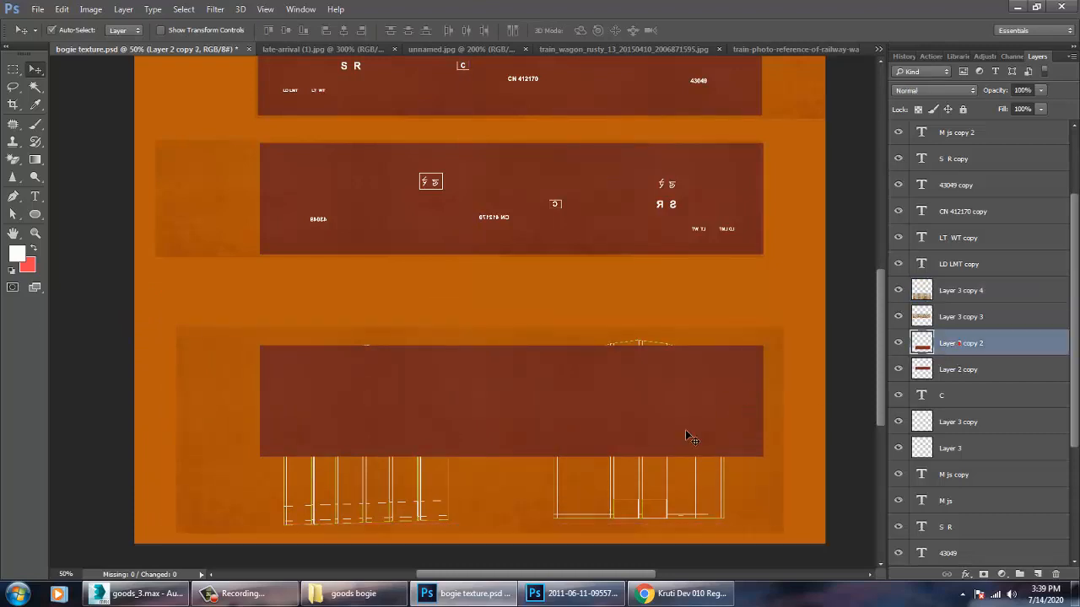
{"action": "left_click", "coordinate": [656, 429]}
{"action": "left_click", "coordinate": [1001, 340]}
{"action": "key", "text": "shift+Up"}
{"action": "key", "text": "shift+Up"}
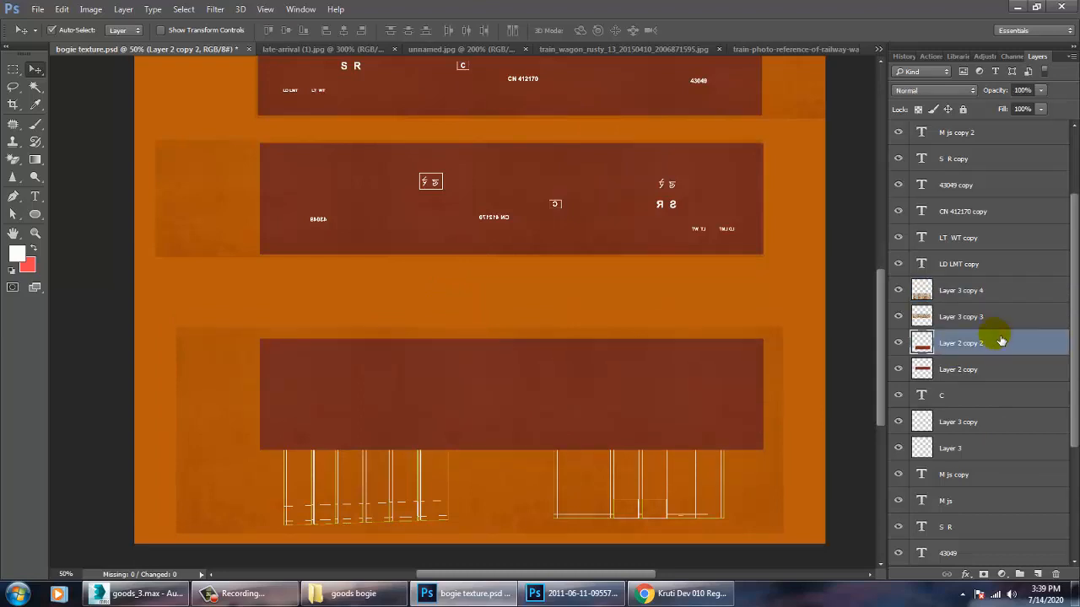
{"action": "key", "text": "ctrl+t"}
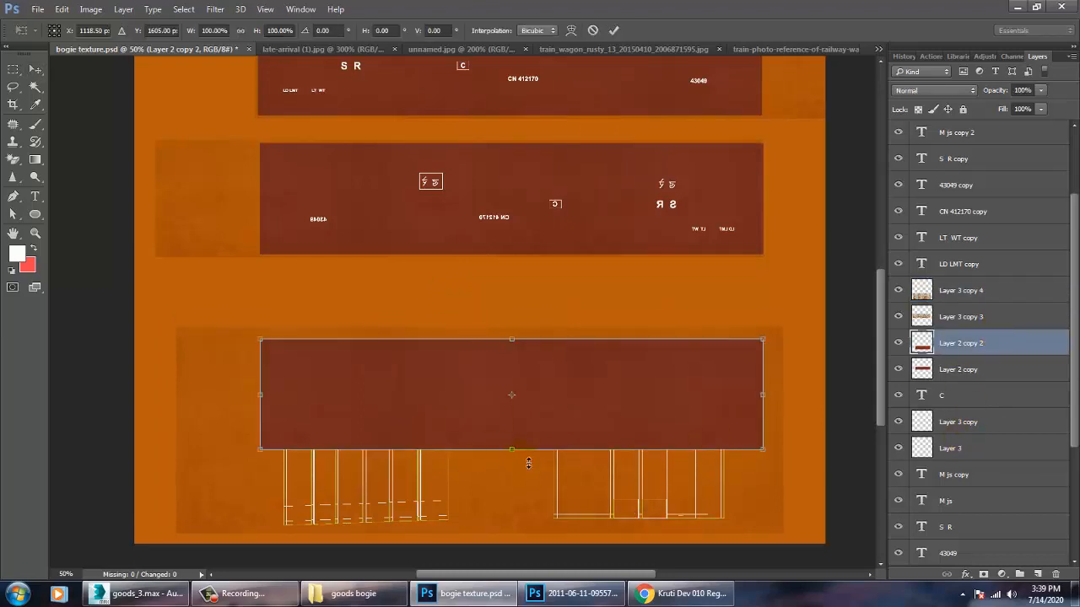
{"action": "left_click_drag", "start_coordinate": [522, 470], "coordinate": [423, 460]}
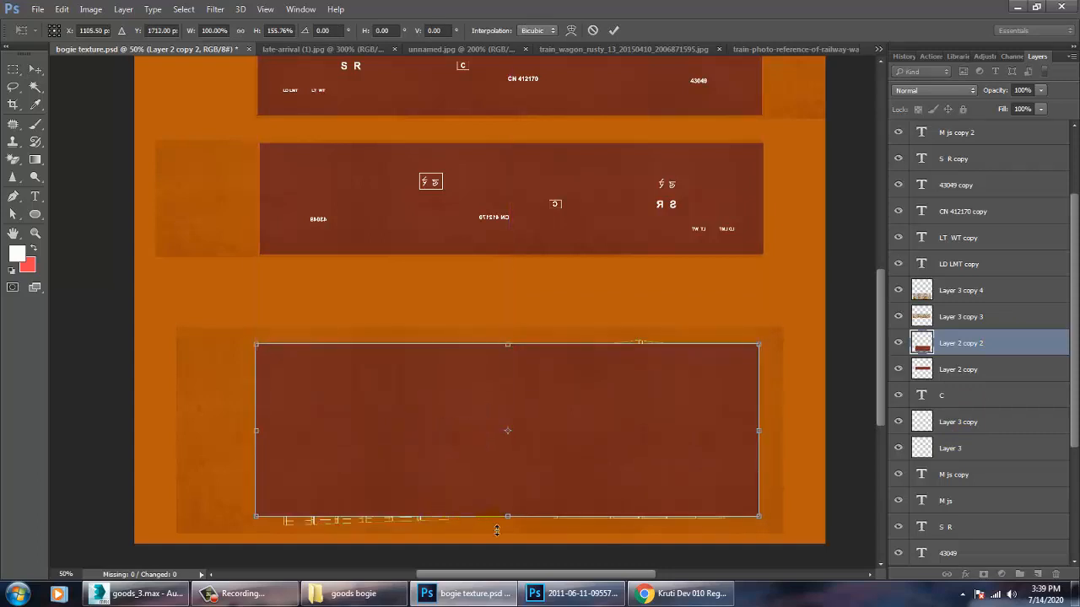
{"action": "left_click_drag", "start_coordinate": [514, 520], "coordinate": [516, 531]}
{"action": "key", "text": "Return"}
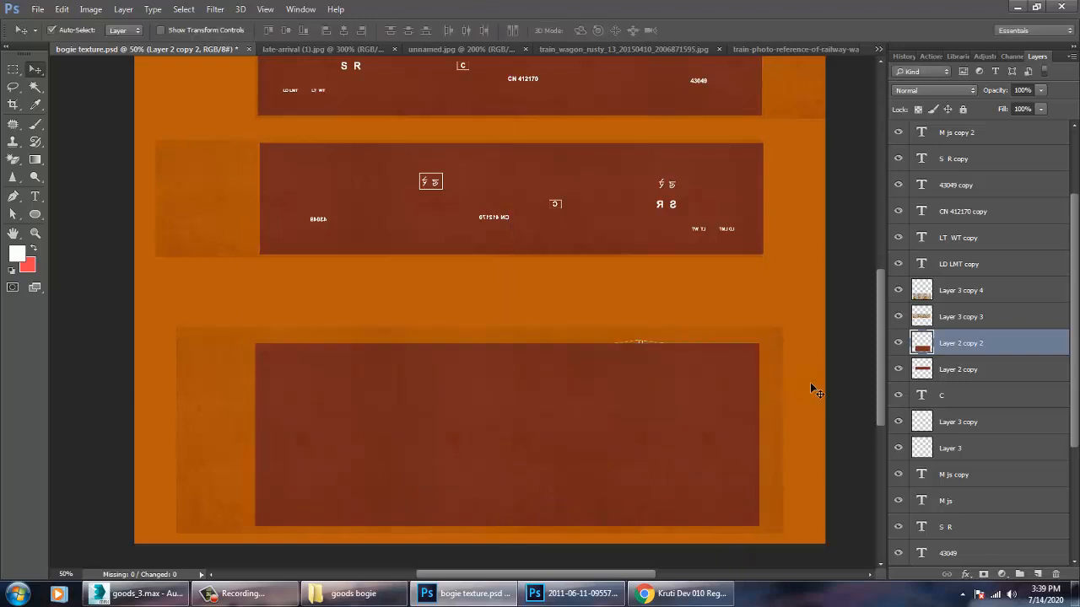
{"action": "left_click", "coordinate": [1041, 95]}
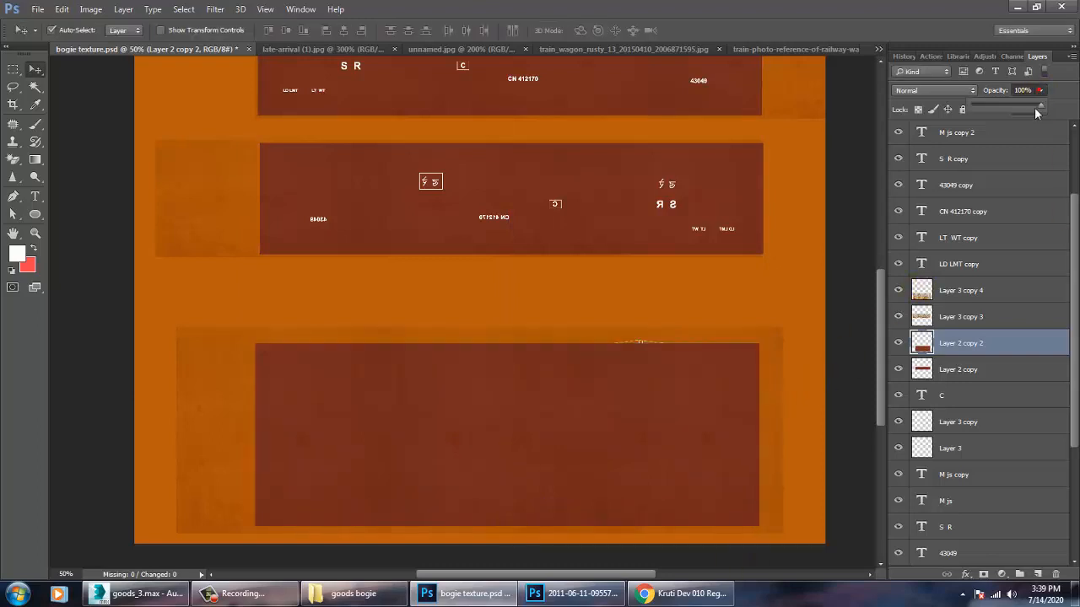
{"action": "left_click_drag", "start_coordinate": [1043, 105], "coordinate": [1009, 104]}
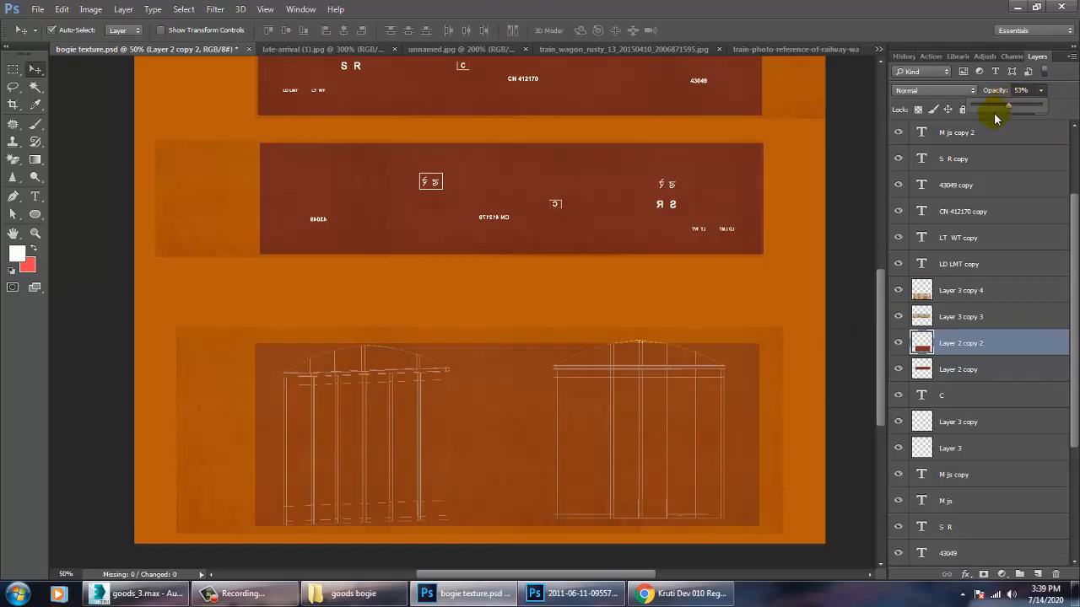
- Copy the first side's Hindi letters and S R onto the middle of the left end wall, and bring both copies to the top of the layer stack
{"action": "left_click_drag", "start_coordinate": [577, 199], "coordinate": [651, 490]}
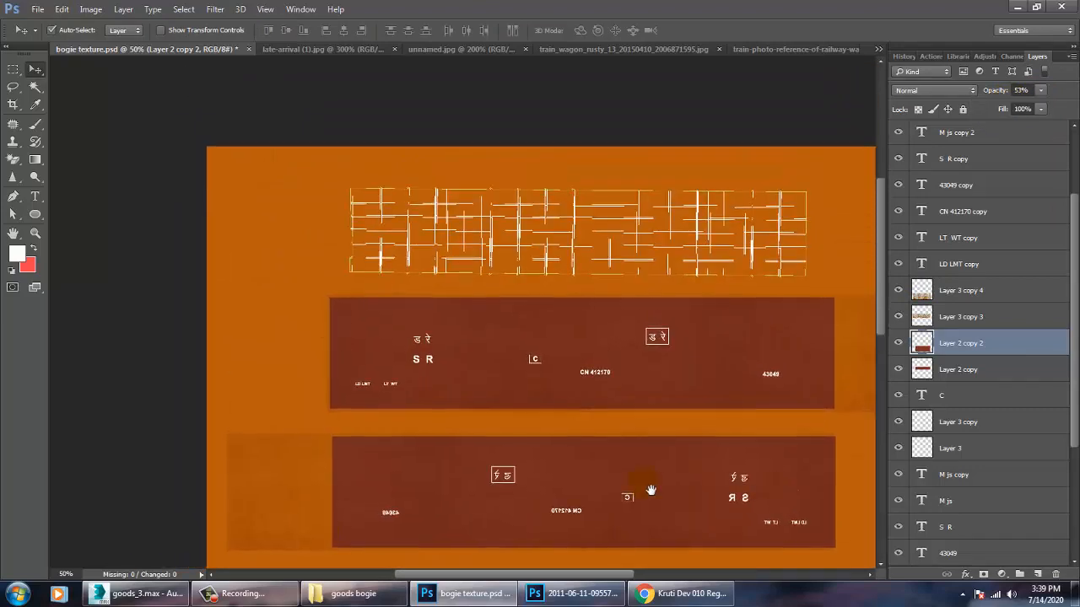
{"action": "key", "text": "ctrl+plus"}
{"action": "key", "text": "ctrl+plus"}
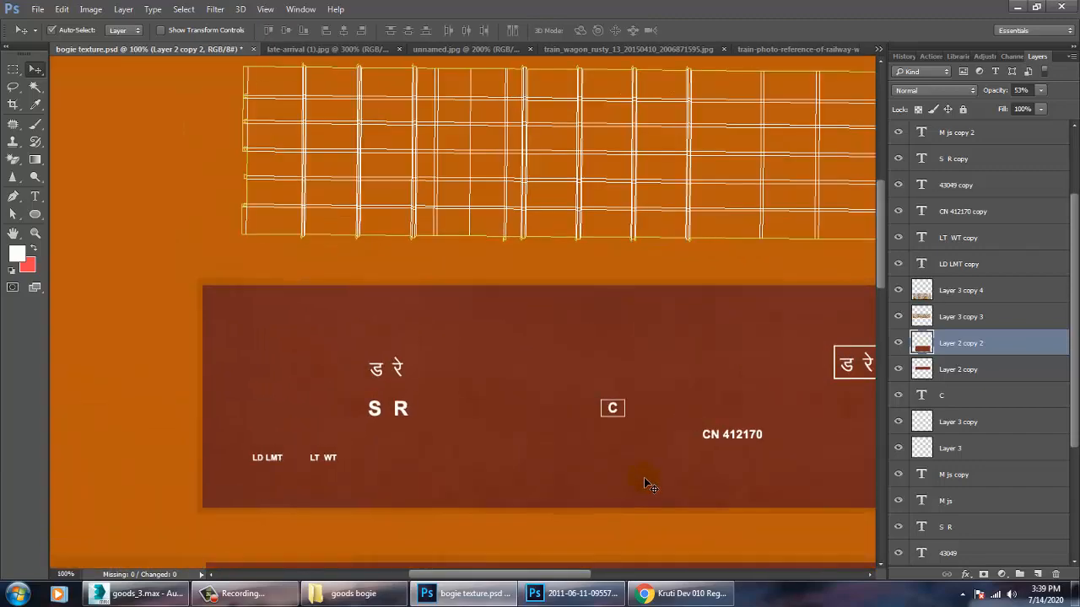
{"action": "left_click_drag", "start_coordinate": [701, 455], "coordinate": [363, 468]}
{"action": "left_click_drag", "start_coordinate": [330, 402], "coordinate": [338, 400]}
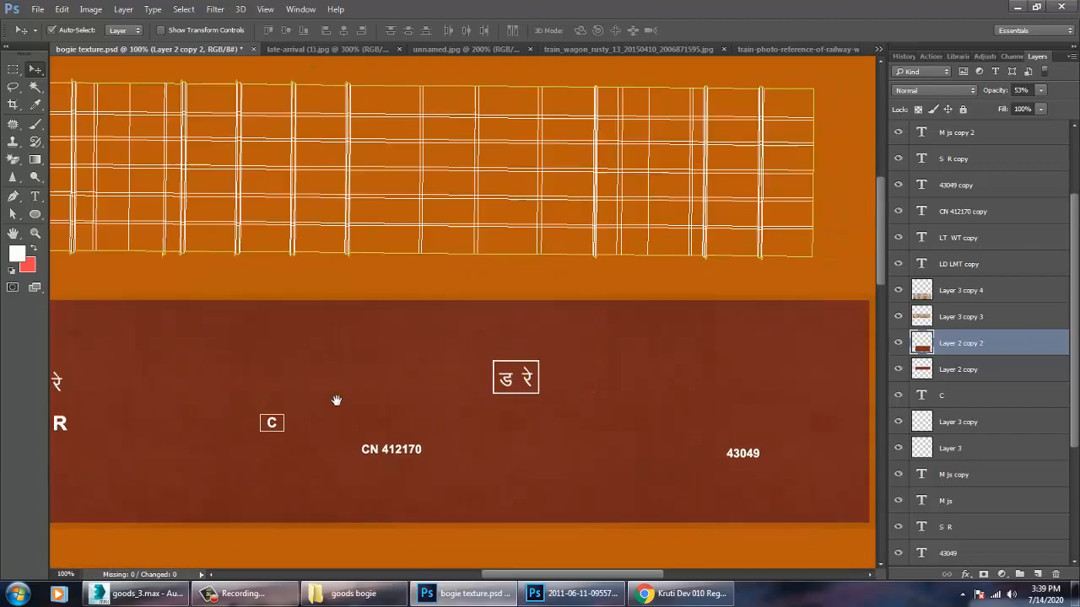
{"action": "left_click_drag", "start_coordinate": [264, 404], "coordinate": [642, 366]}
{"action": "left_click", "coordinate": [479, 340]}
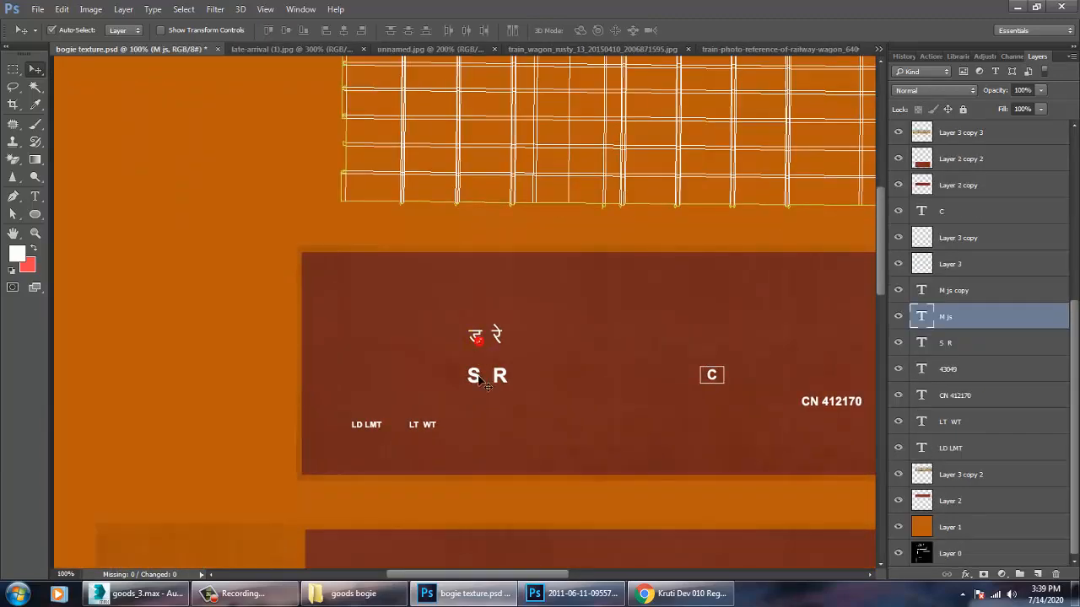
{"action": "left_click", "coordinate": [475, 380], "text": "shift"}
{"action": "left_click_drag", "start_coordinate": [477, 384], "coordinate": [242, 507]}
{"action": "left_click_drag", "start_coordinate": [369, 494], "coordinate": [451, 115]}
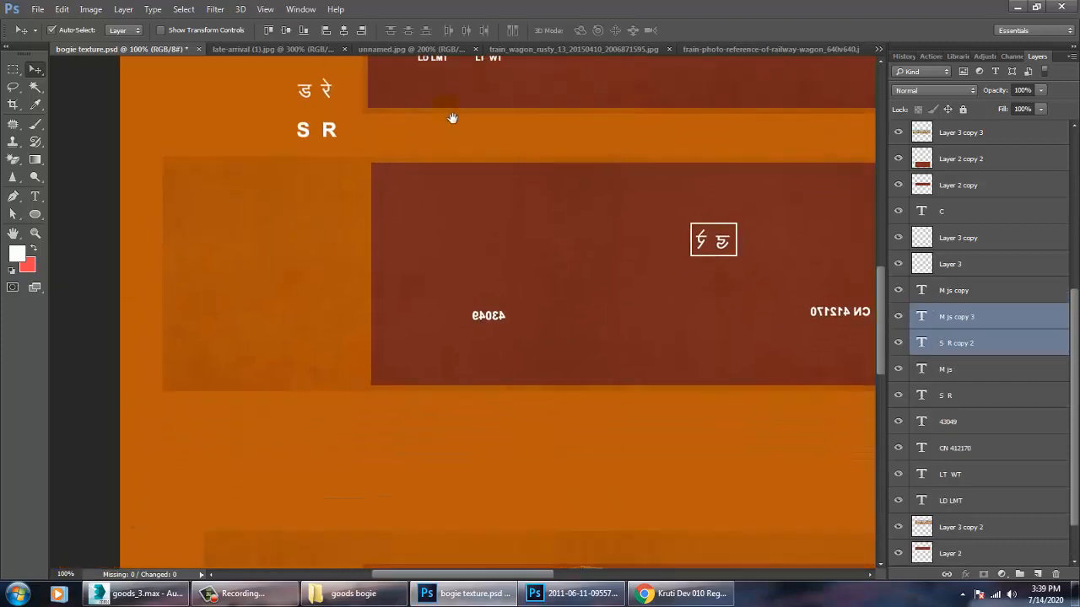
{"action": "left_click_drag", "start_coordinate": [331, 138], "coordinate": [425, 494]}
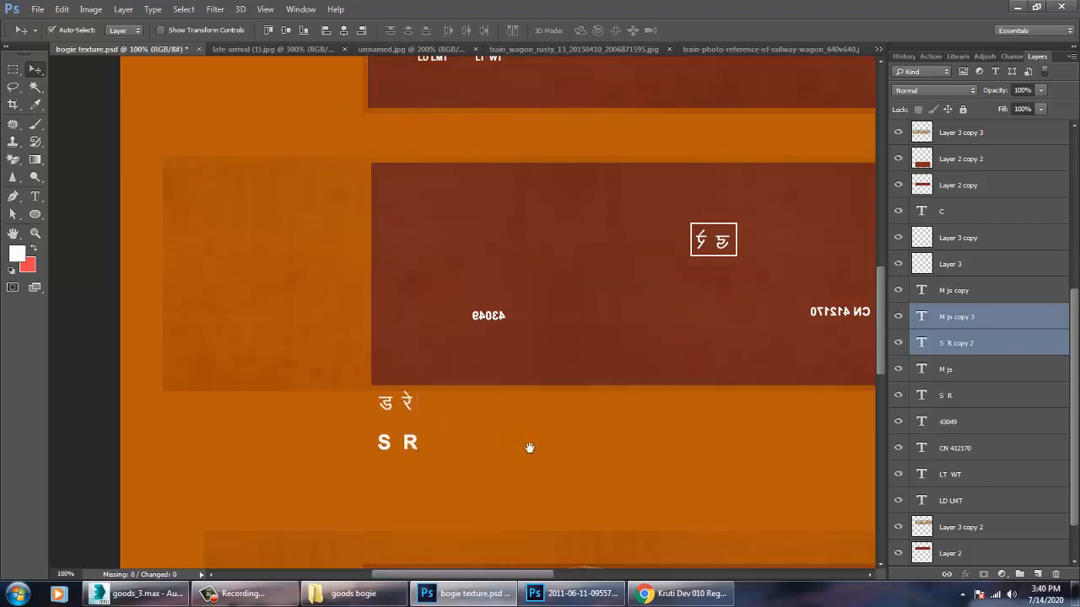
{"action": "left_click_drag", "start_coordinate": [523, 443], "coordinate": [482, 186]}
{"action": "left_click_drag", "start_coordinate": [393, 184], "coordinate": [603, 505]}
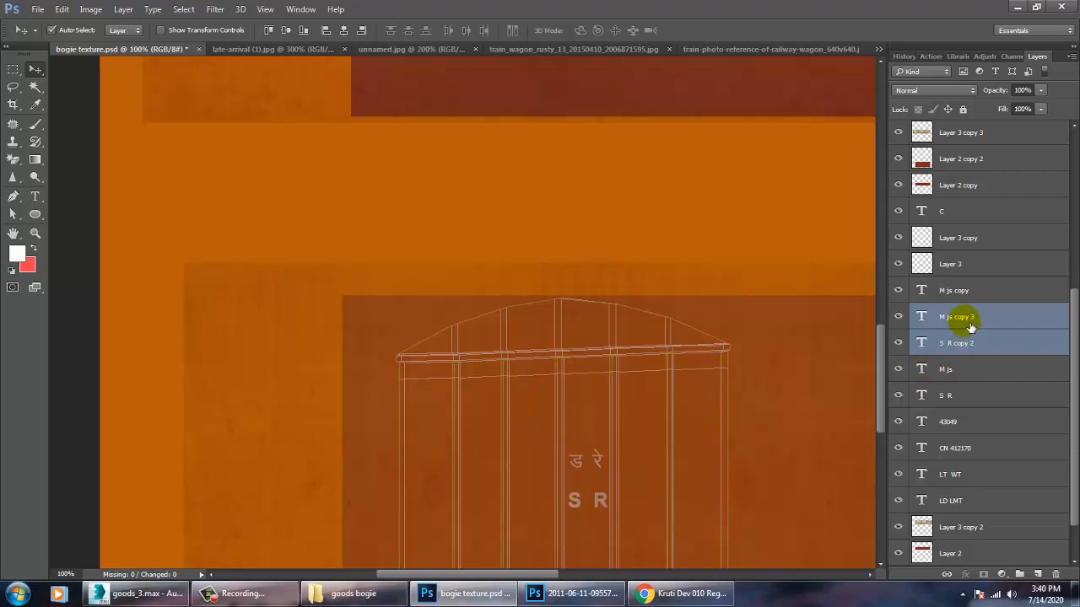
{"action": "left_click_drag", "start_coordinate": [971, 328], "coordinate": [962, 132]}
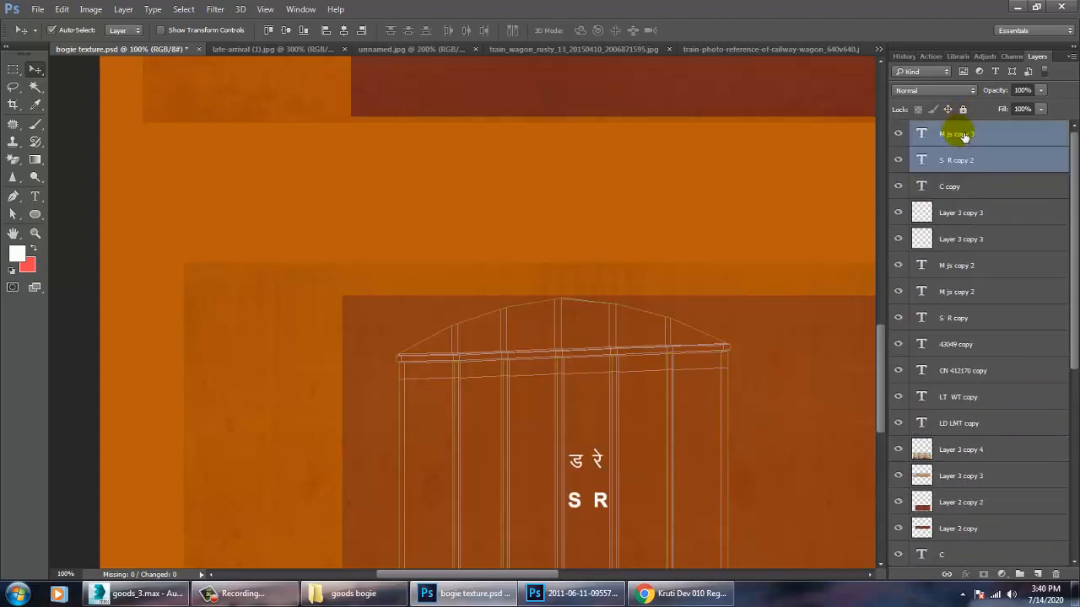
- Extend the upper edge of Layer 2 copy 2 until the dark red texture covers the peaks of both arched end walls
{"action": "left_click_drag", "start_coordinate": [733, 386], "coordinate": [399, 351]}
{"action": "left_click", "coordinate": [440, 270]}
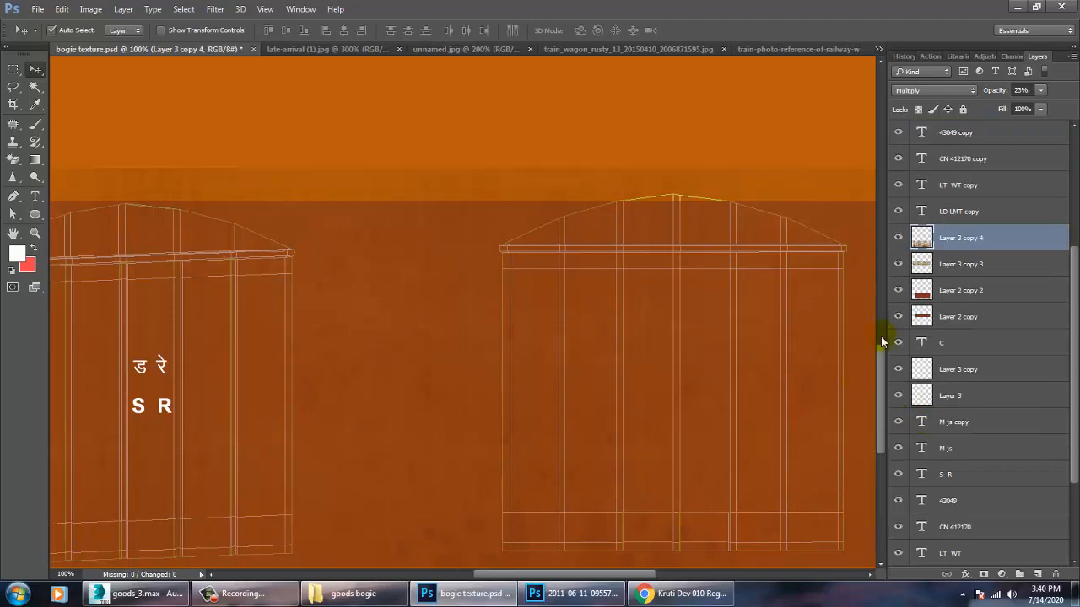
{"action": "left_click", "coordinate": [981, 316]}
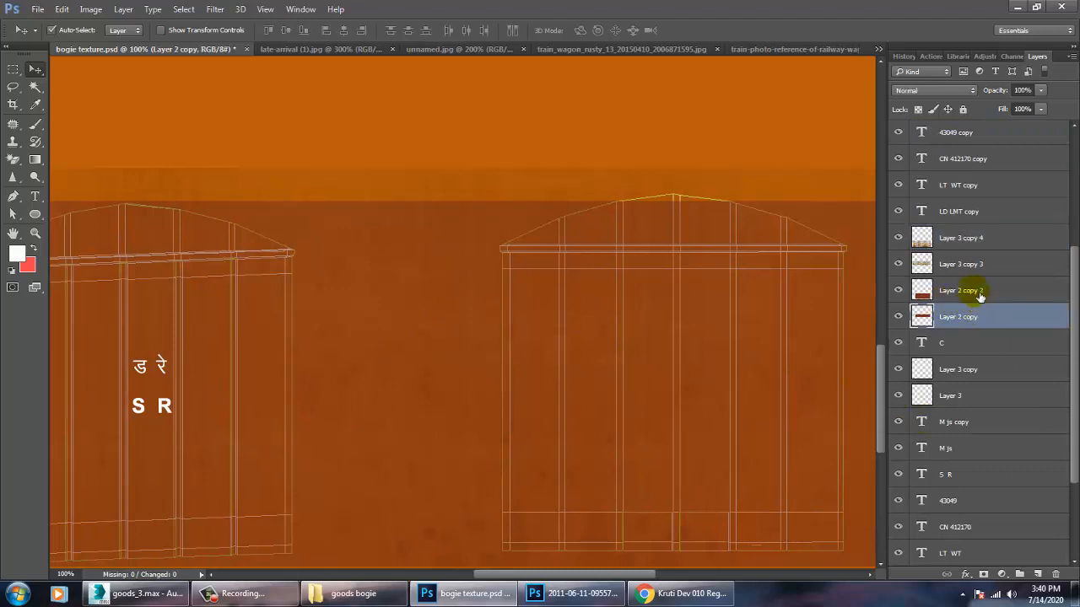
{"action": "left_click", "coordinate": [977, 289]}
{"action": "left_click", "coordinate": [898, 290]}
{"action": "left_click", "coordinate": [899, 290]}
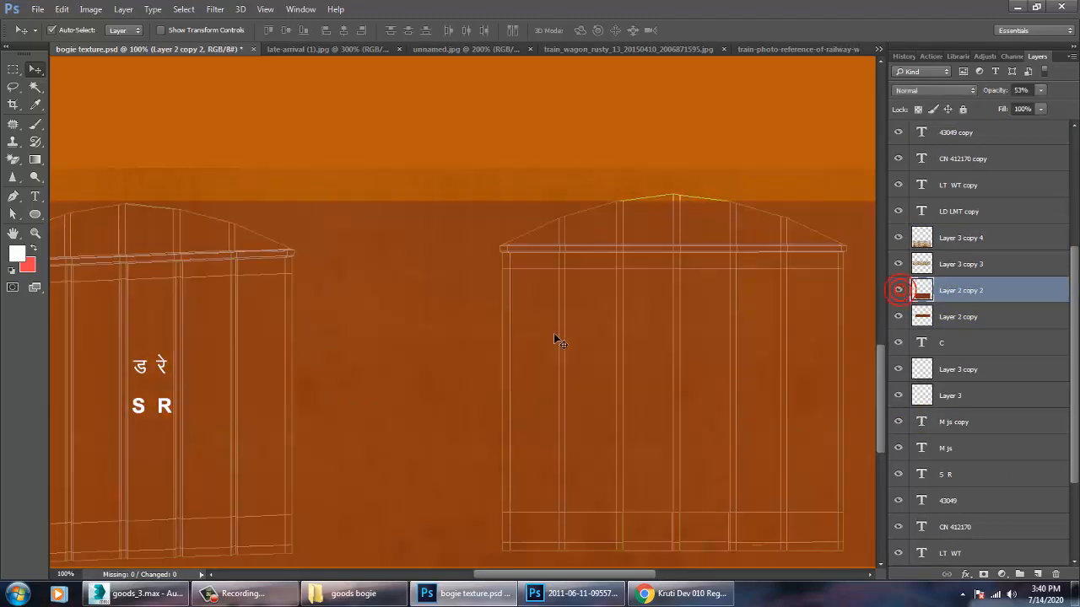
{"action": "key", "text": "ctrl+t"}
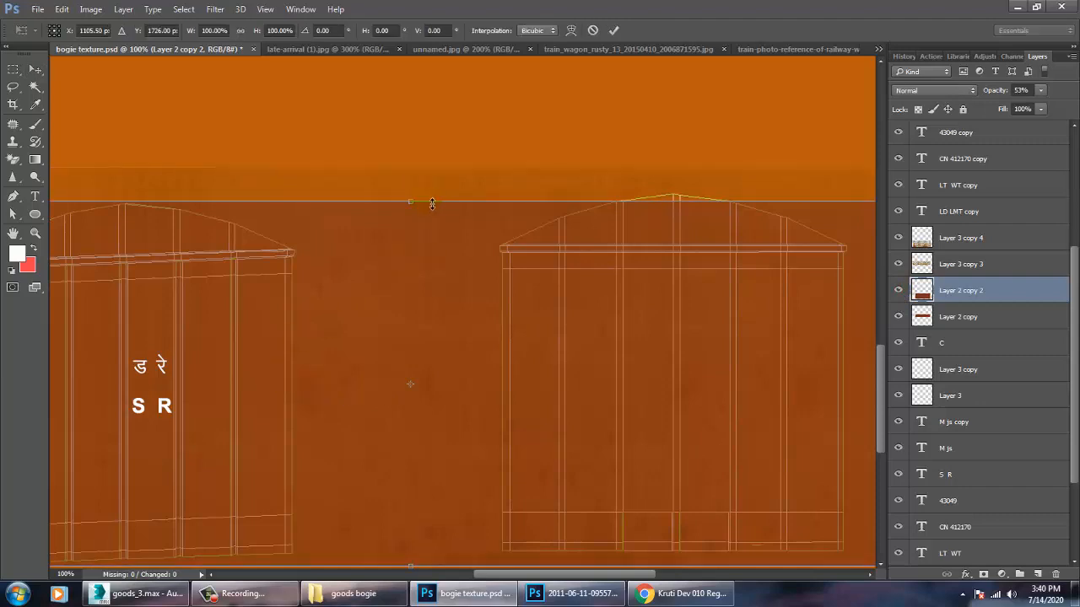
{"action": "left_click_drag", "start_coordinate": [418, 196], "coordinate": [415, 194]}
{"action": "key", "text": "Return"}
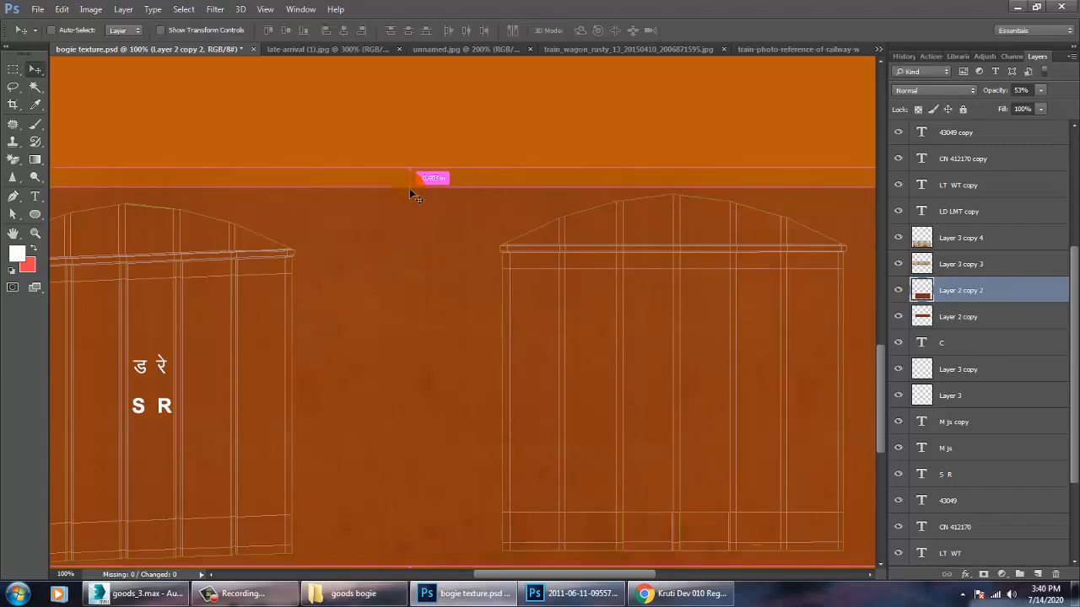
- Raise the opacity of Layer 2 copy 2, the end walls' dark red texture, to 100%
{"action": "key", "text": "ctrl+minus"}
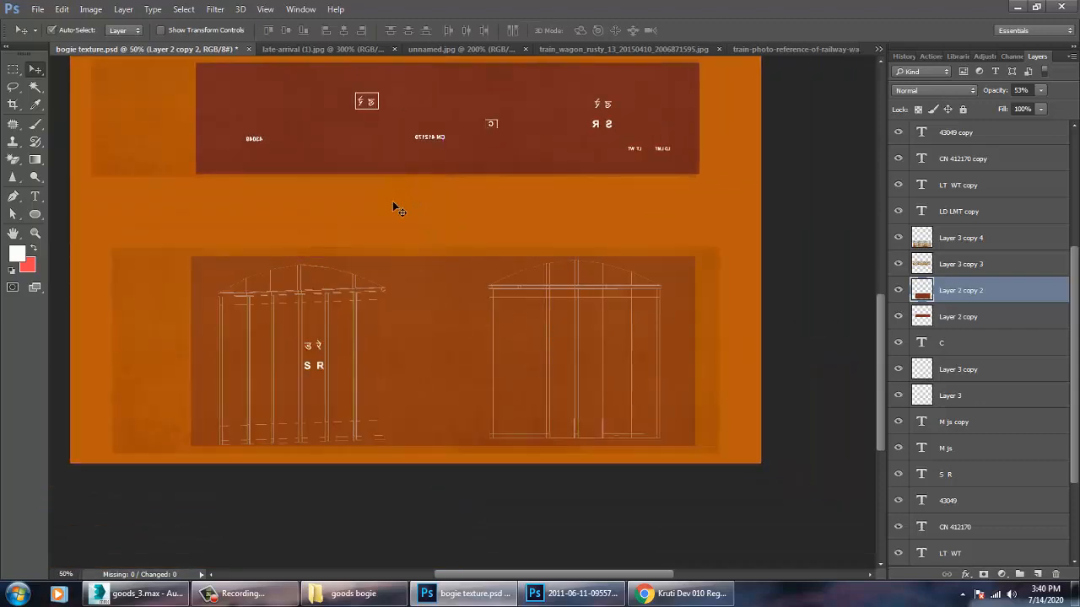
{"action": "left_click_drag", "start_coordinate": [560, 362], "coordinate": [553, 445]}
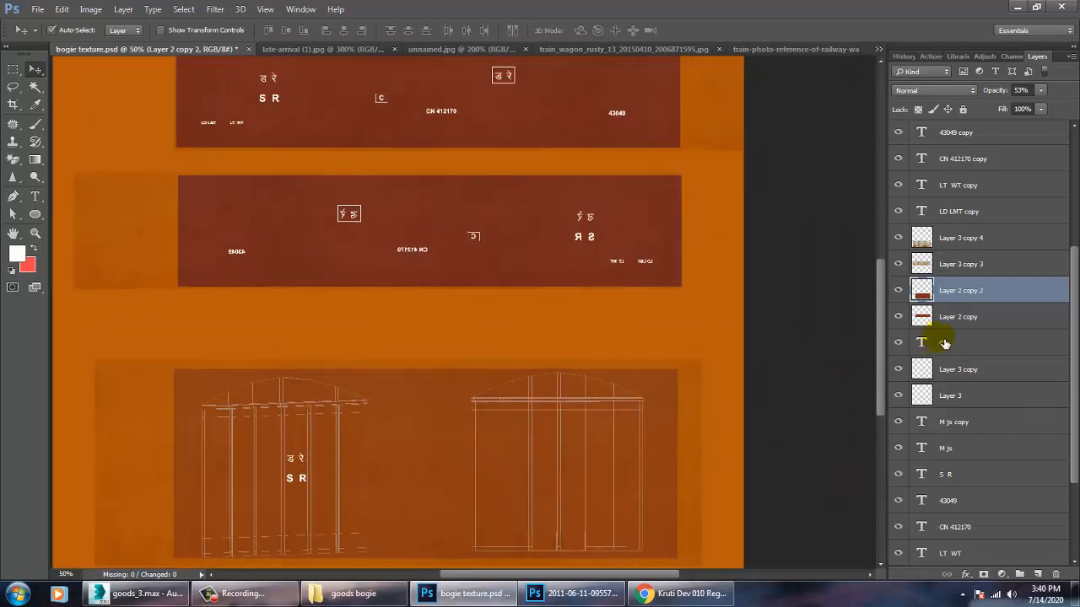
{"action": "left_click", "coordinate": [1041, 90]}
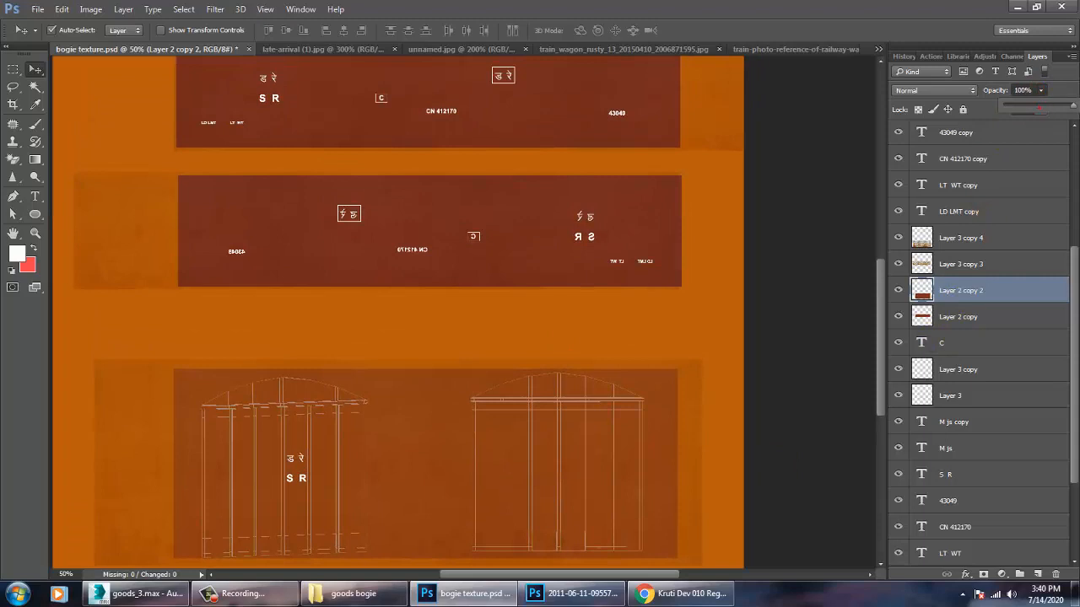
{"action": "left_click_drag", "start_coordinate": [1049, 105], "coordinate": [1073, 106]}
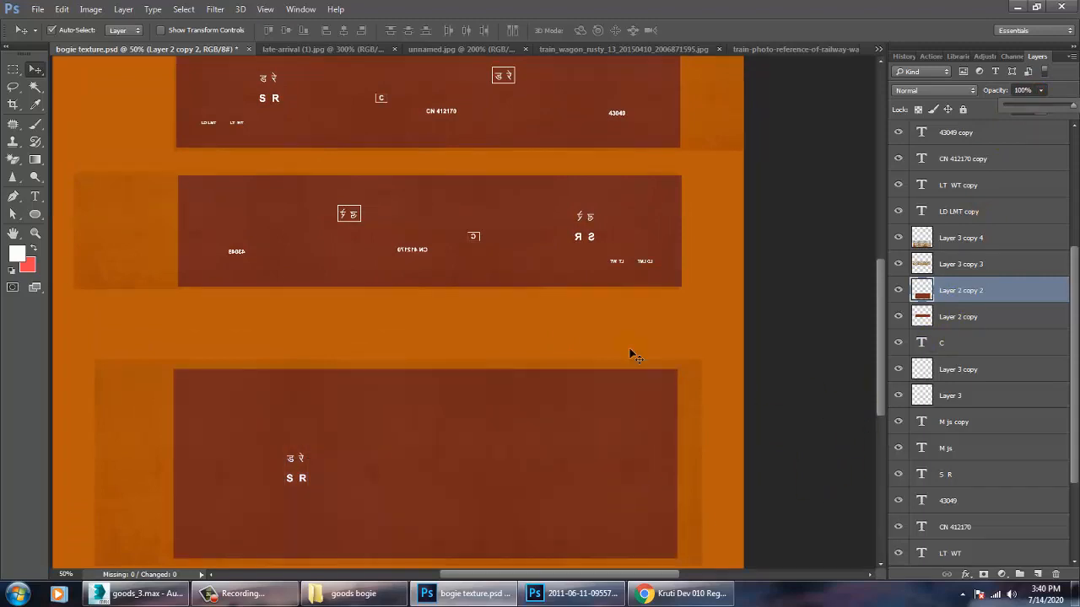
- Copy the first side's faint Multiply overlay, Layer 3 copy 2, onto the uncovered wireframe grid above the first side
{"action": "key", "text": "ctrl+minus"}
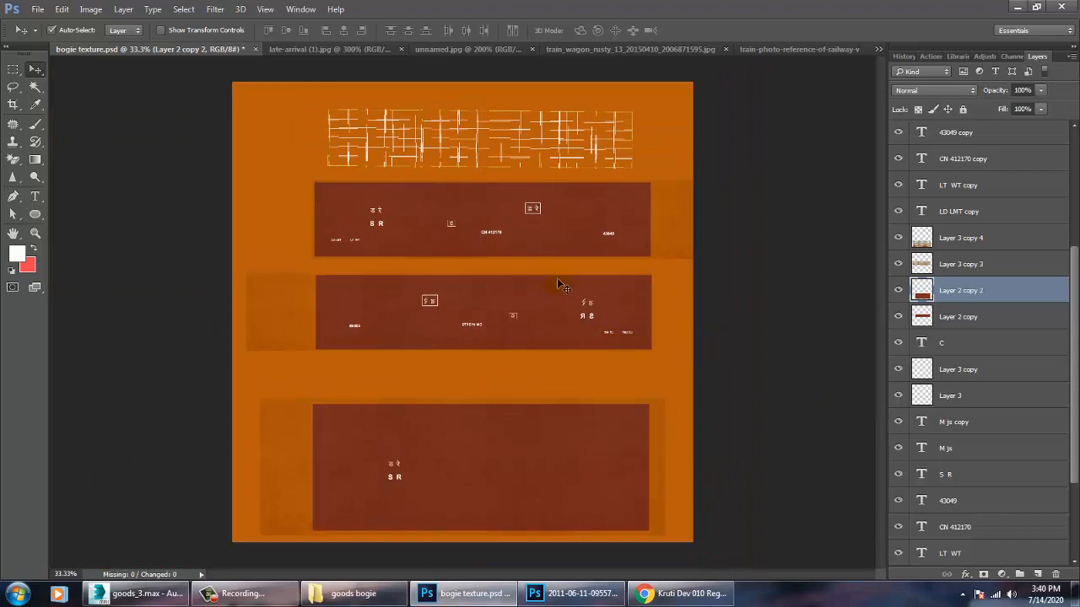
{"action": "left_click", "coordinate": [556, 240]}
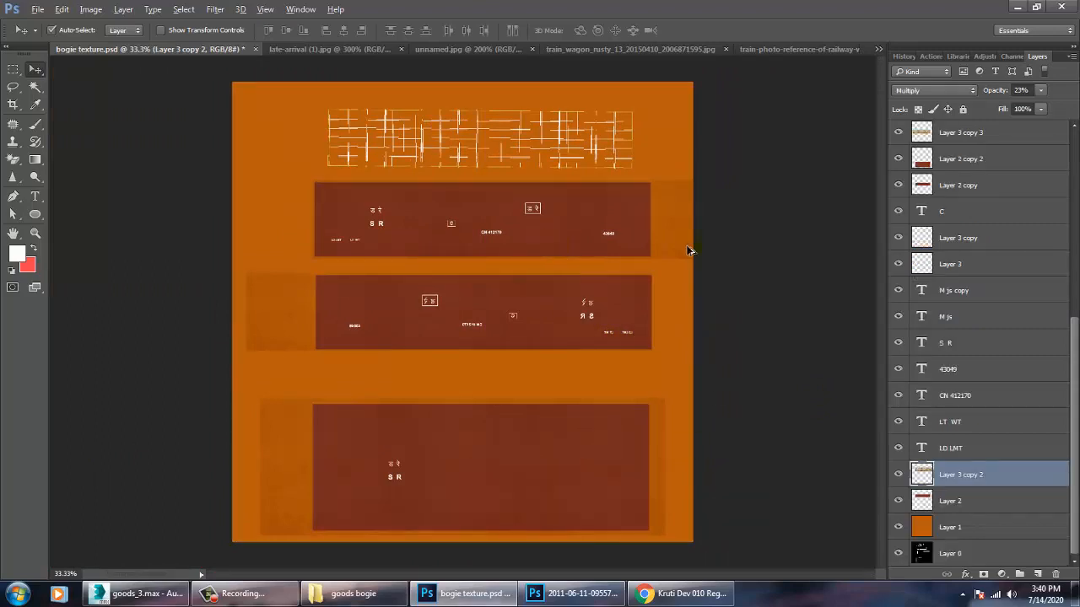
{"action": "left_click_drag", "start_coordinate": [635, 238], "coordinate": [610, 157]}
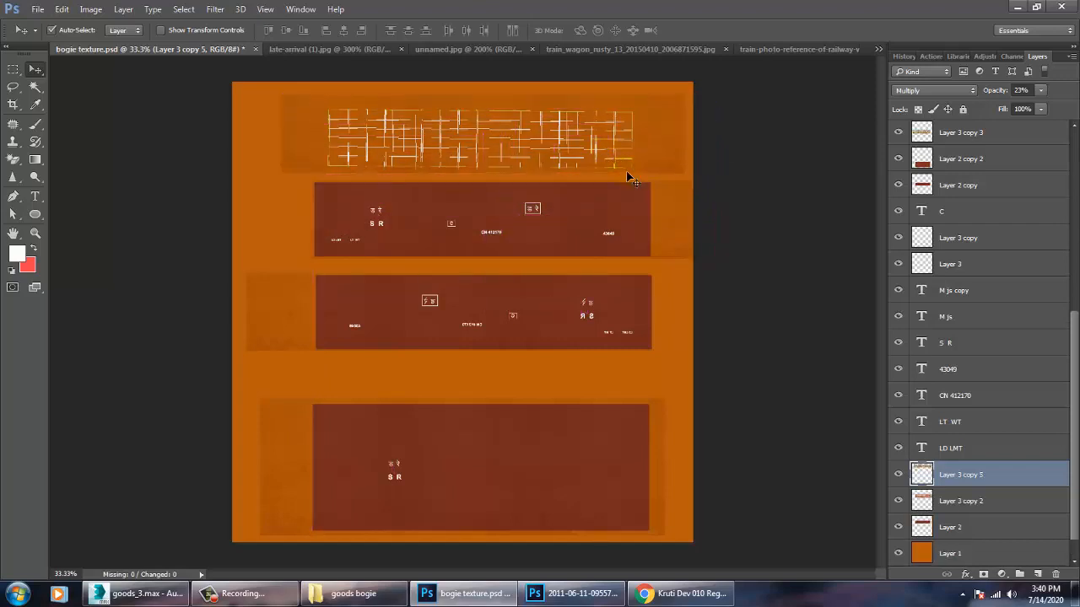
- Duplicate Layer 2, the first side's dark red texture, and move the copy straight up over the uppermost wireframe grid
{"action": "left_click_drag", "start_coordinate": [628, 295], "coordinate": [719, 273]}
{"action": "left_click", "coordinate": [985, 239]}
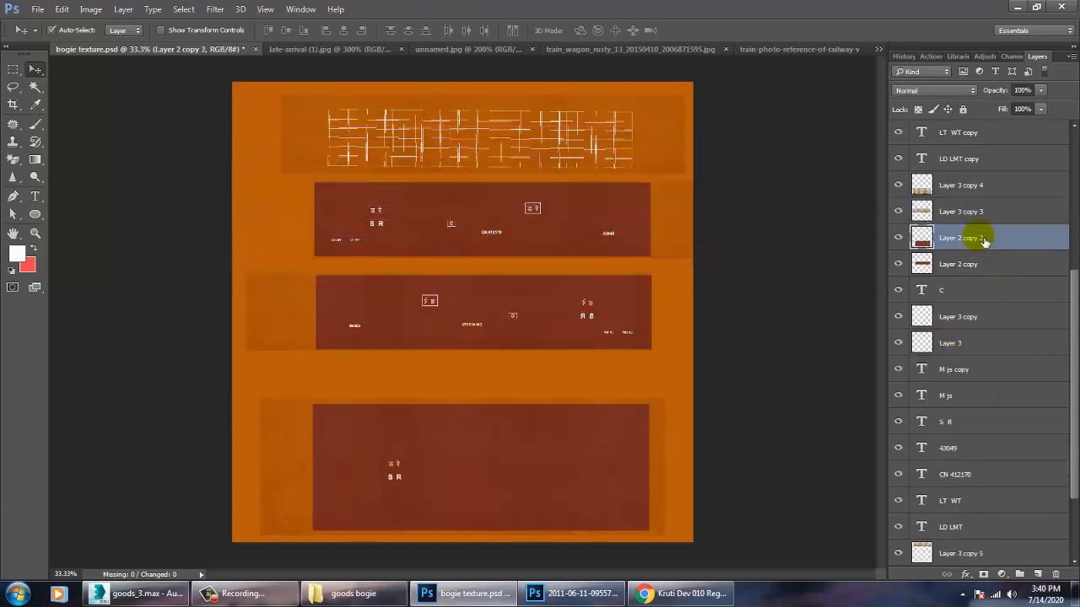
{"action": "scroll", "coordinate": [923, 429], "scroll_direction": "down", "scroll_amount": 3}
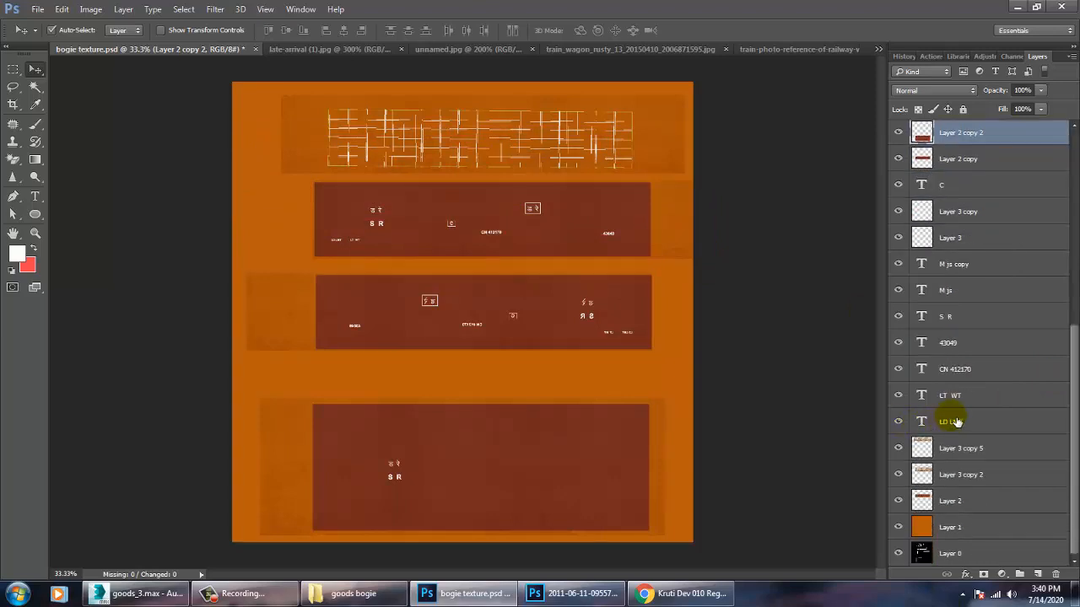
{"action": "left_click", "coordinate": [898, 501]}
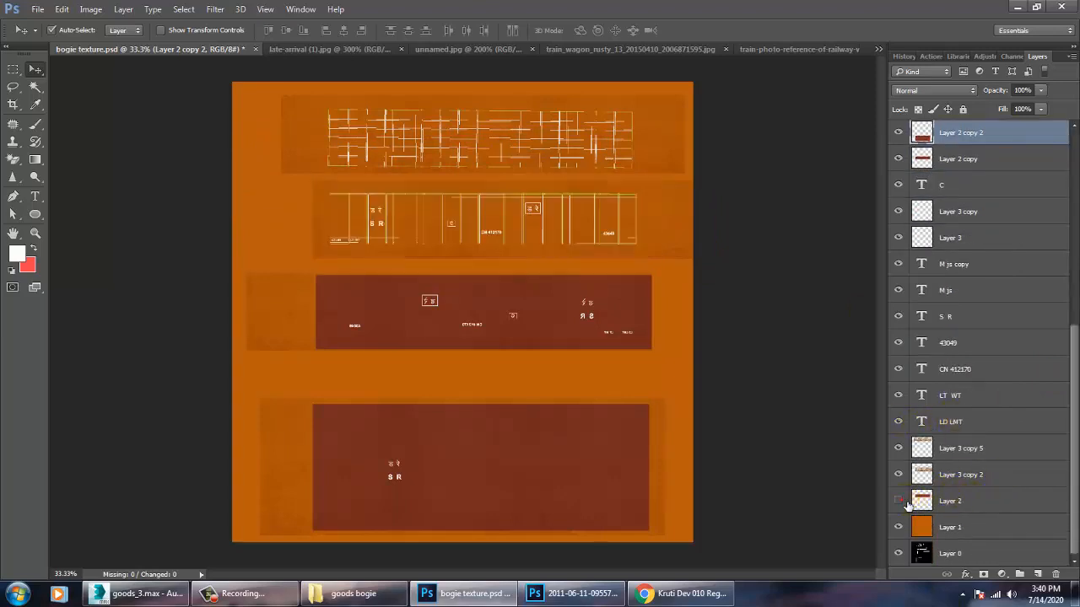
{"action": "left_click", "coordinate": [899, 501]}
{"action": "left_click", "coordinate": [991, 504]}
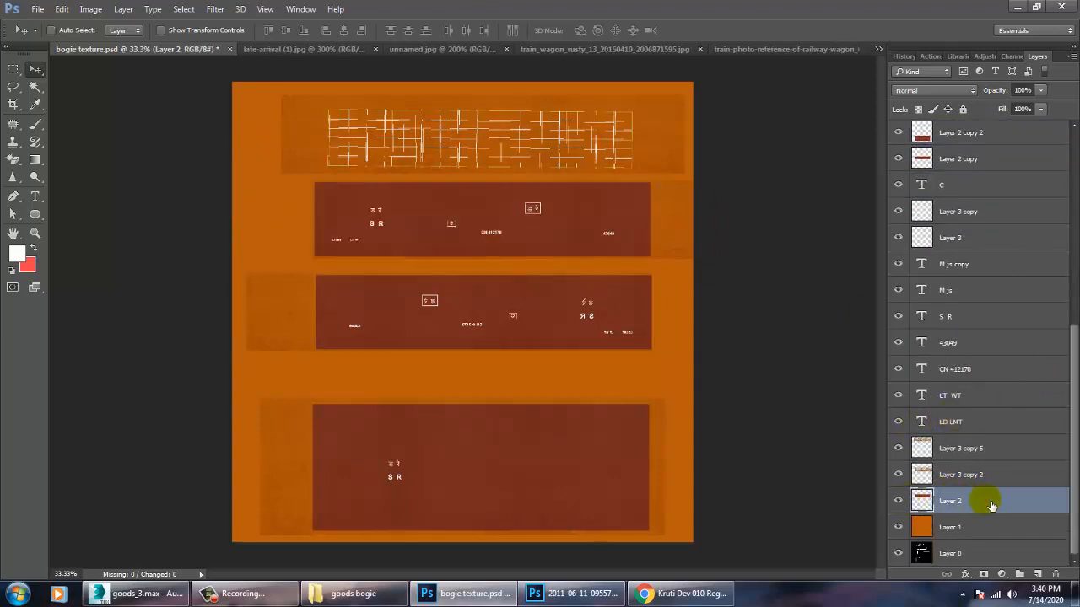
{"action": "key", "text": "ctrl+j"}
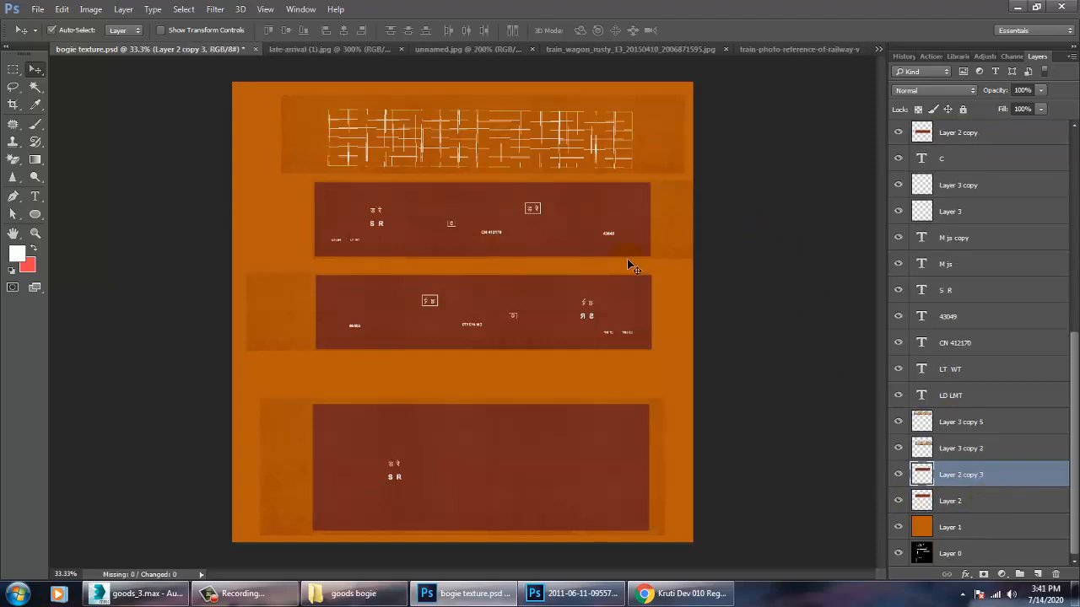
{"action": "key", "text": "shift+Up"}
{"action": "key", "text": "shift+Up"}
{"action": "key", "text": "shift+Up"}
{"action": "key", "text": "shift+Up"}
{"action": "key", "text": "shift+Up"}
{"action": "key", "text": "shift+Up"}
{"action": "key", "text": "shift+Up"}
{"action": "key", "text": "shift+Up"}
{"action": "key", "text": "shift+Up"}
{"action": "key", "text": "shift+Up"}
{"action": "key", "text": "shift+Up"}
{"action": "key", "text": "shift+Up"}
{"action": "key", "text": "shift+Up"}
{"action": "key", "text": "shift+Up"}
{"action": "key", "text": "shift+Up"}
{"action": "key", "text": "shift+Up"}
{"action": "key", "text": "shift+Up"}
{"action": "key", "text": "shift+Up"}
{"action": "key", "text": "shift+Up"}
{"action": "key", "text": "shift+Up"}
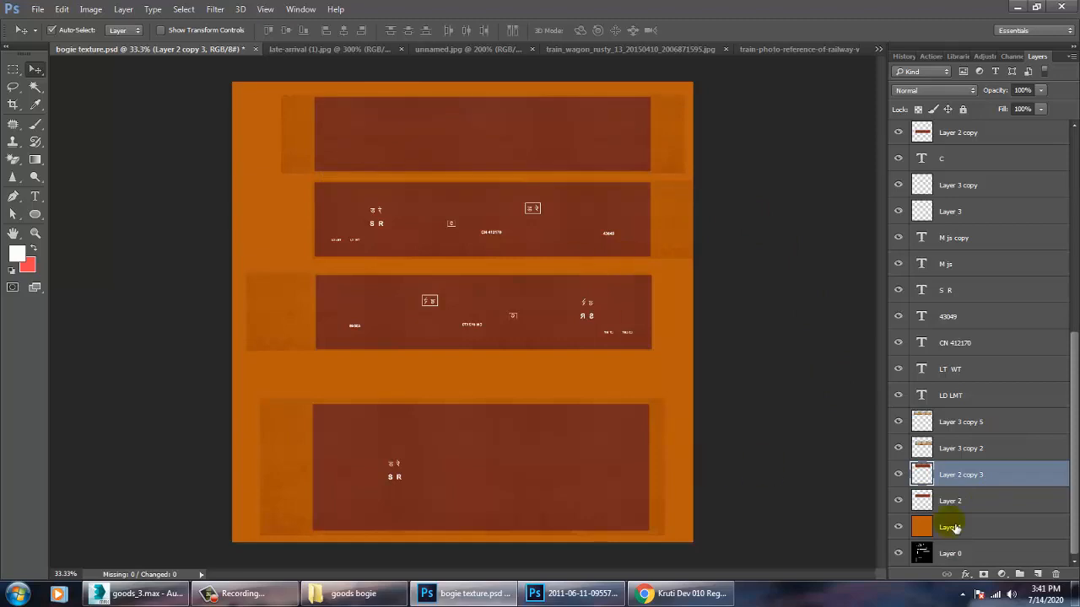
- Hide the orange Layer 1 and the wireframe Layer 0, and save the bogie texture document
{"action": "left_click", "coordinate": [898, 527]}
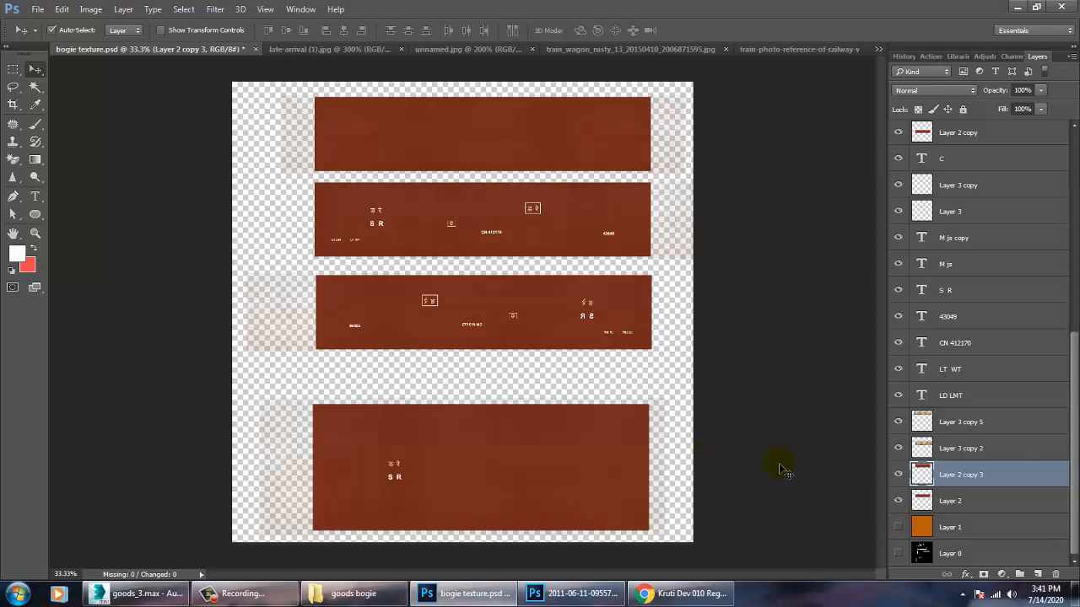
{"action": "key", "text": "ctrl+s"}
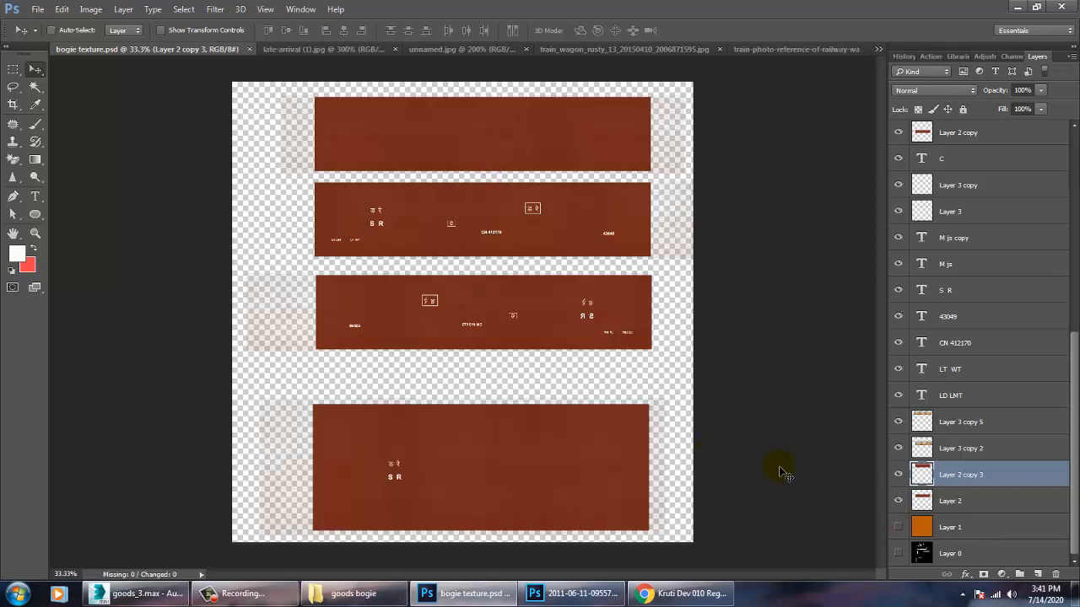
{"action": "left_click", "coordinate": [1014, 8]}
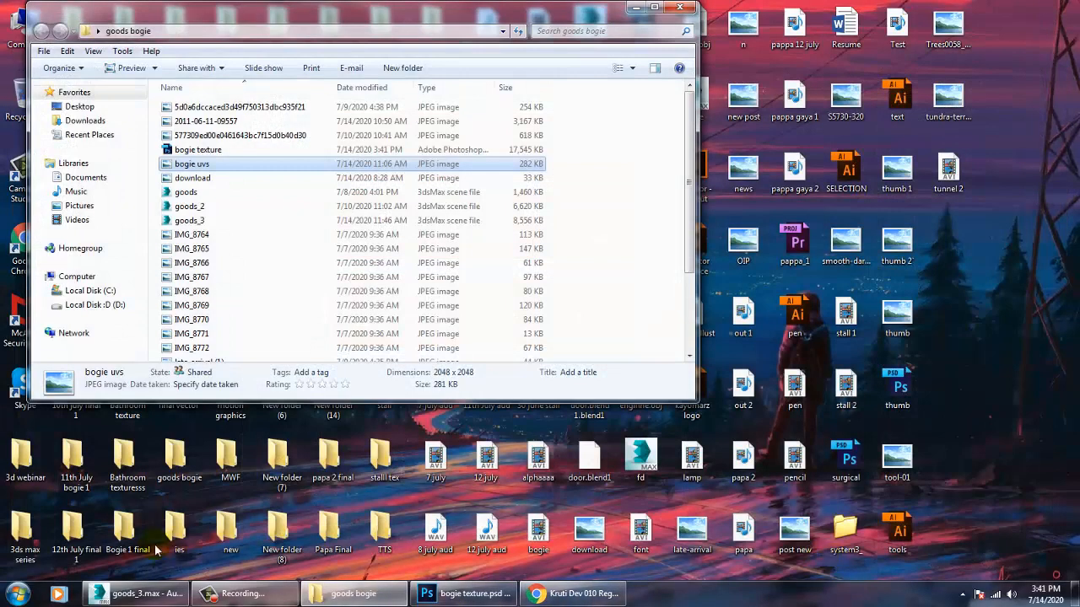
- Switch to 3ds Max and select the checkered wagon body, Box001, with its modifier settings shown
{"action": "left_click", "coordinate": [139, 593]}
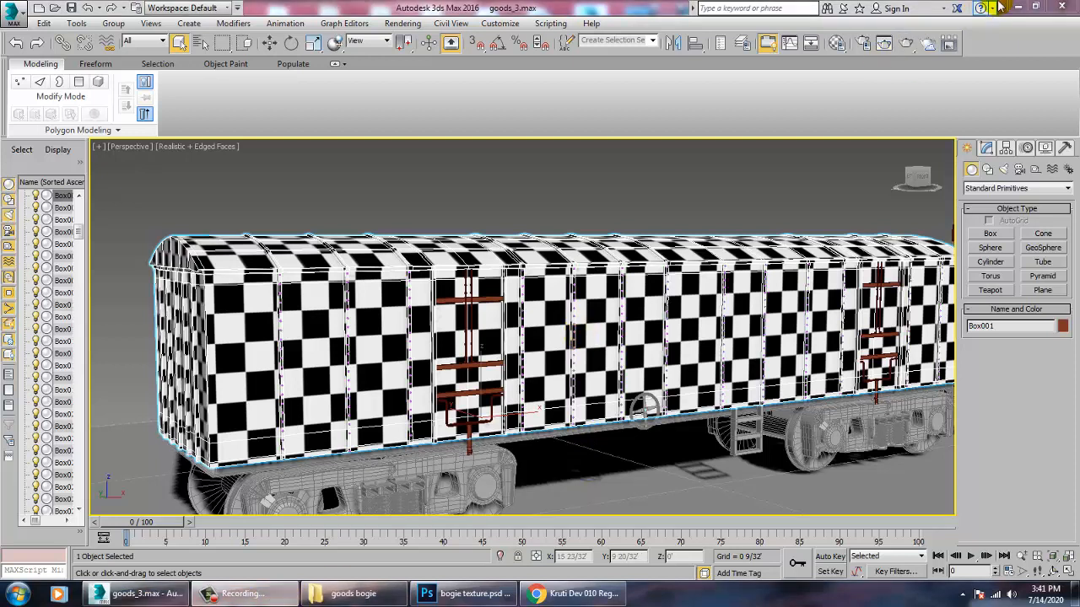
{"action": "left_click", "coordinate": [643, 296]}
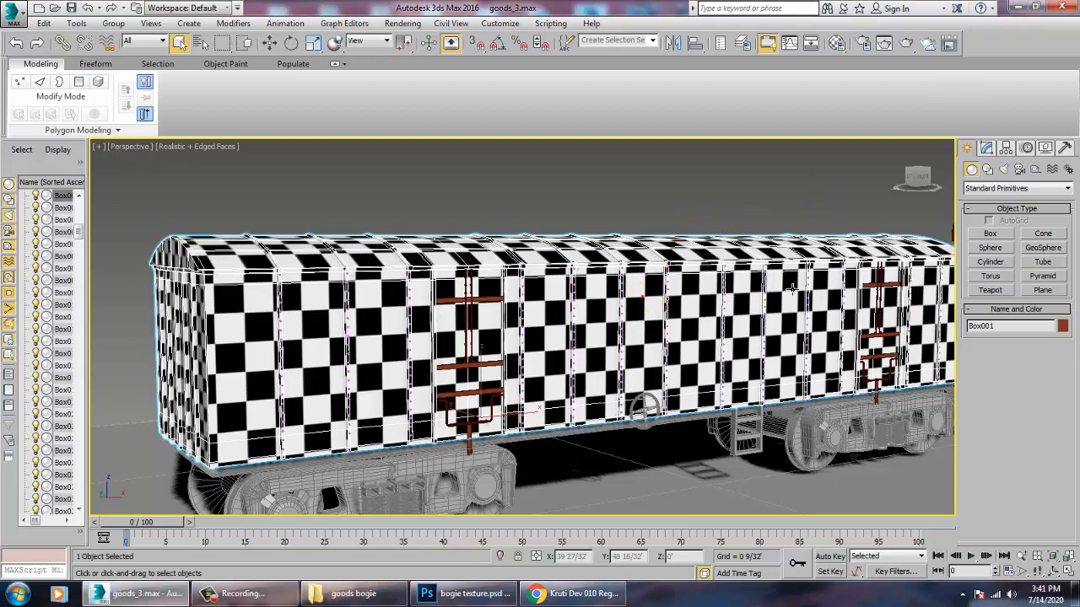
{"action": "left_click", "coordinate": [984, 149]}
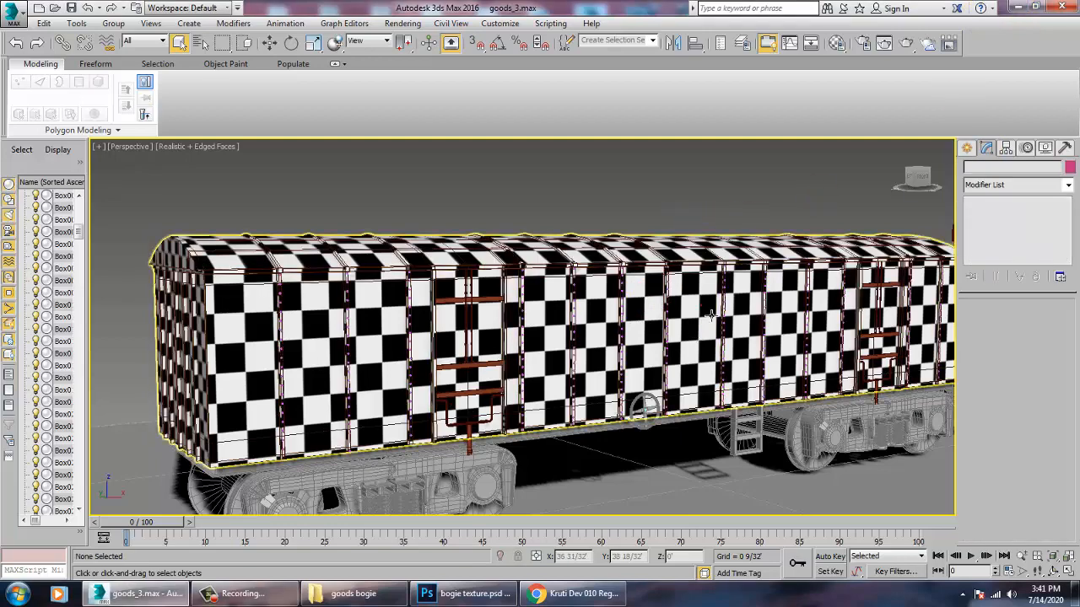
{"action": "left_click_drag", "start_coordinate": [711, 316], "coordinate": [733, 280]}
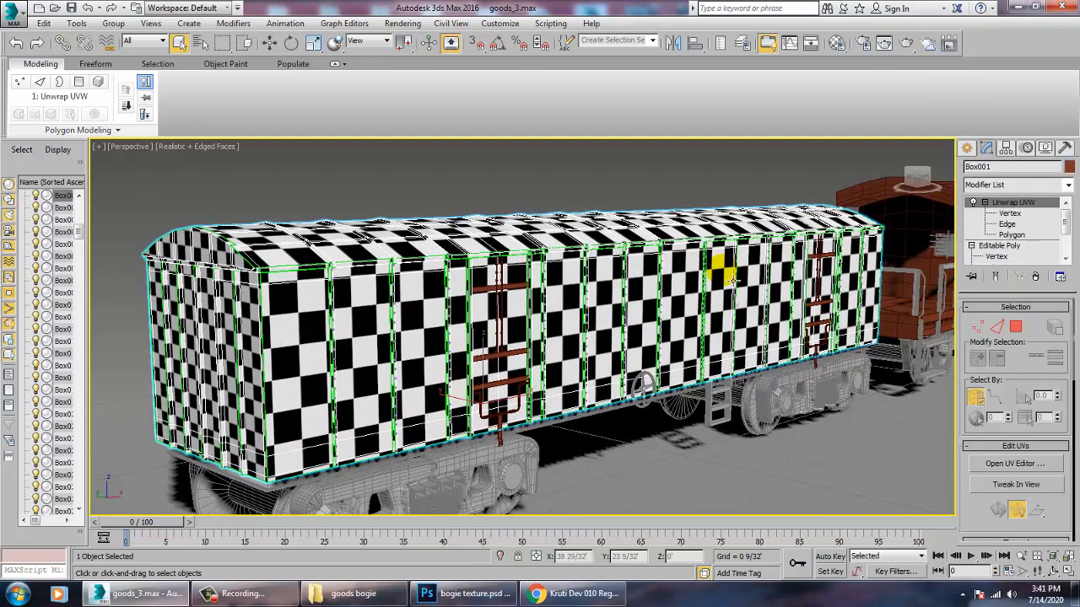
- Load bogie texture.psd from the Desktop's goods bogie folder as the 02 - Default material's diffuse bitmap, using Collapsed Layers
{"action": "key", "text": "m"}
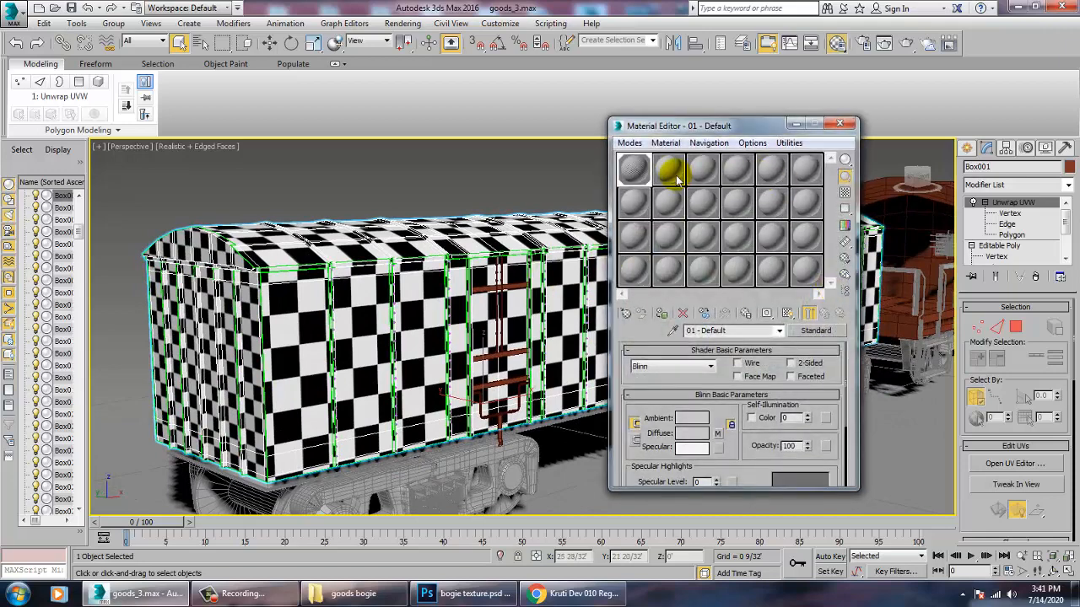
{"action": "left_click", "coordinate": [730, 426]}
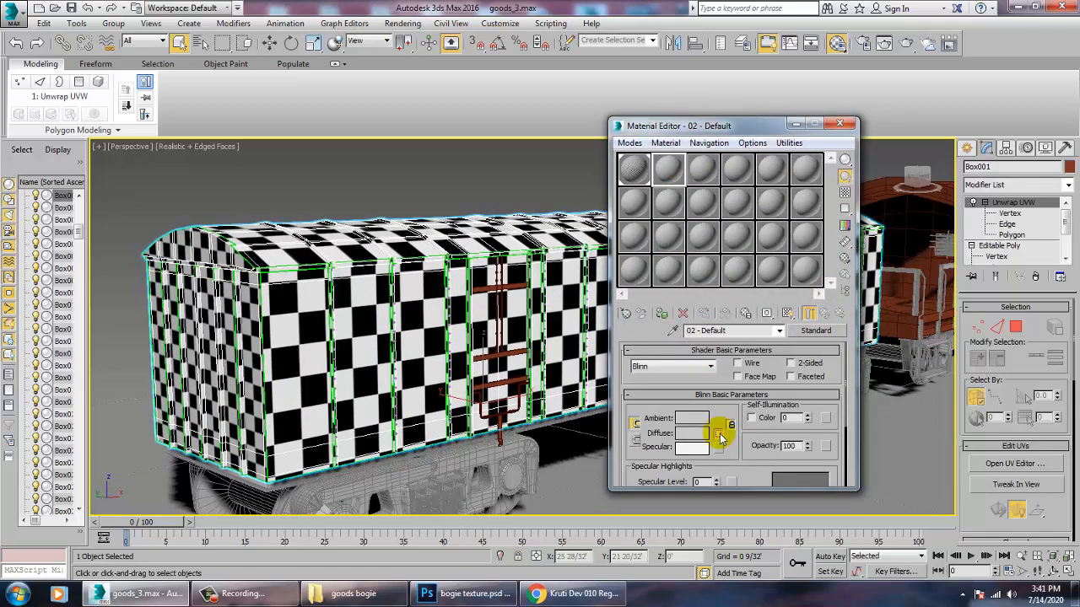
{"action": "left_click", "coordinate": [717, 434]}
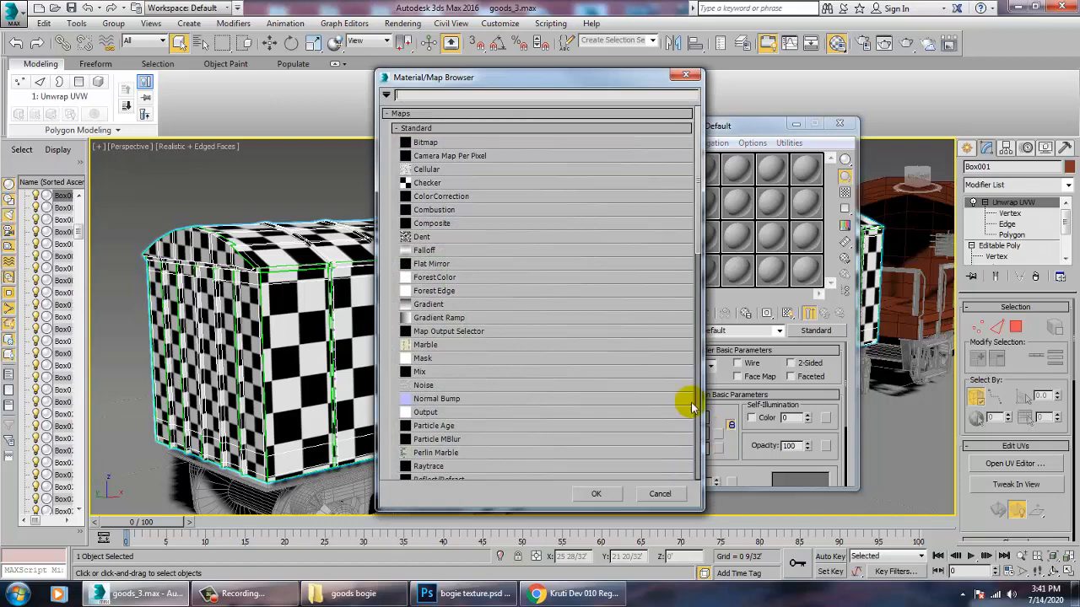
{"action": "double_click", "coordinate": [433, 142]}
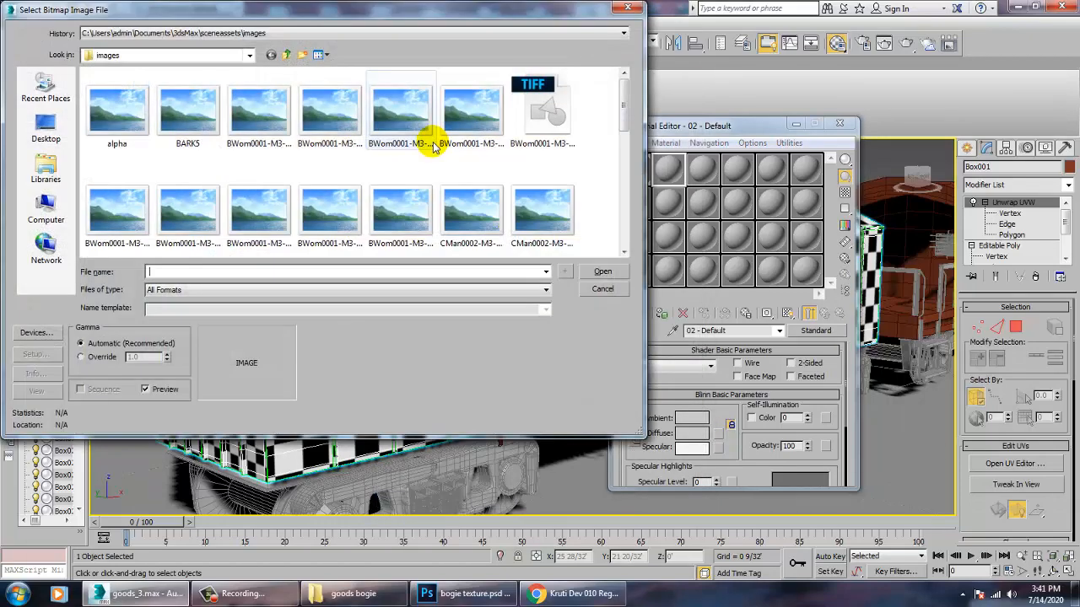
{"action": "left_click", "coordinate": [45, 128]}
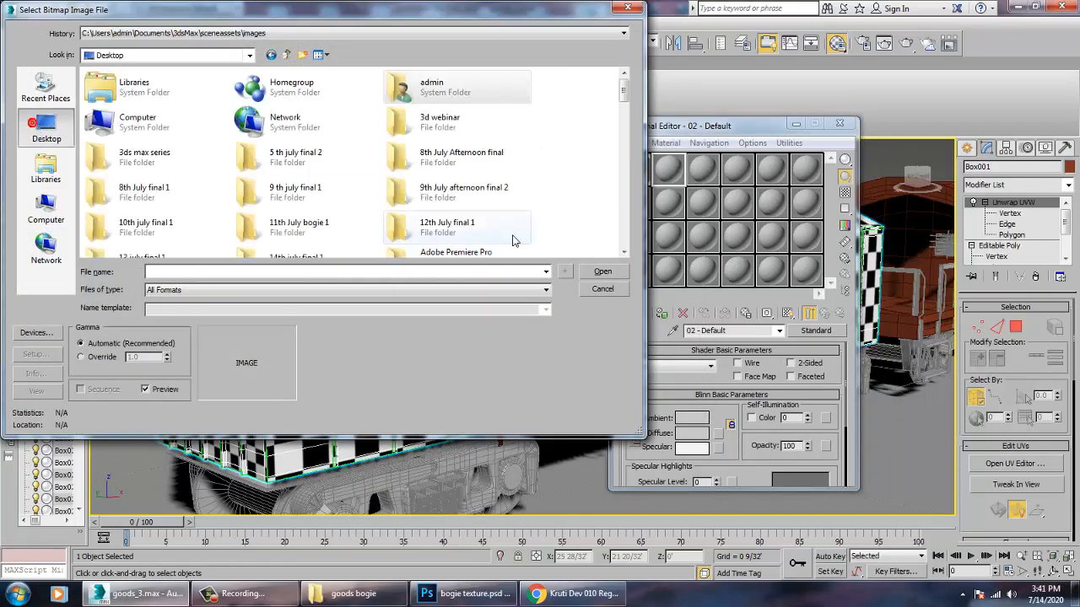
{"action": "left_click", "coordinate": [445, 163]}
{"action": "double_click", "coordinate": [445, 163]}
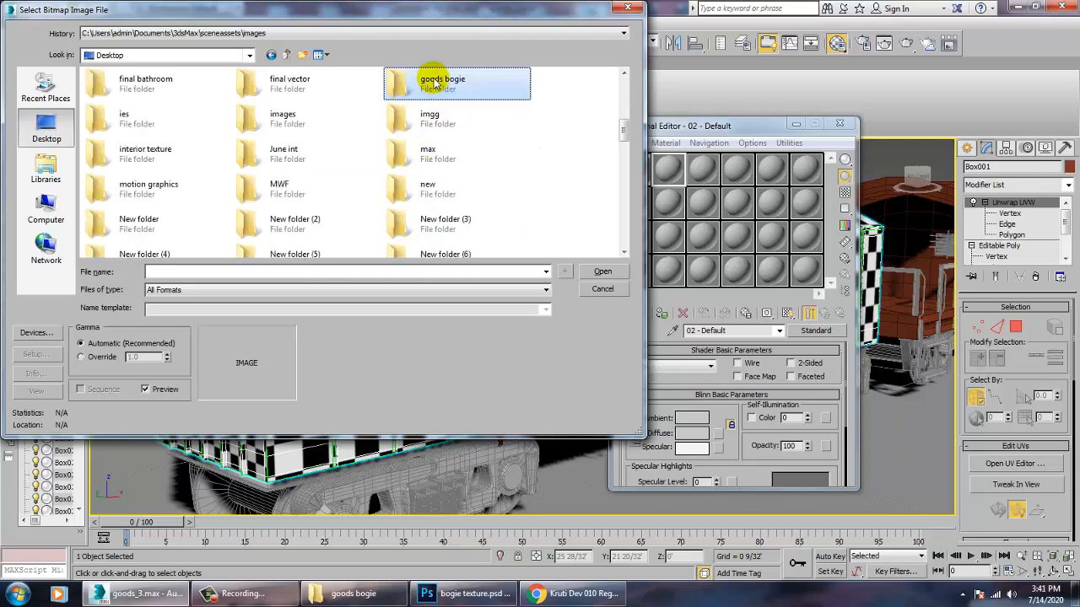
{"action": "double_click", "coordinate": [431, 74]}
{"action": "left_click", "coordinate": [338, 124]}
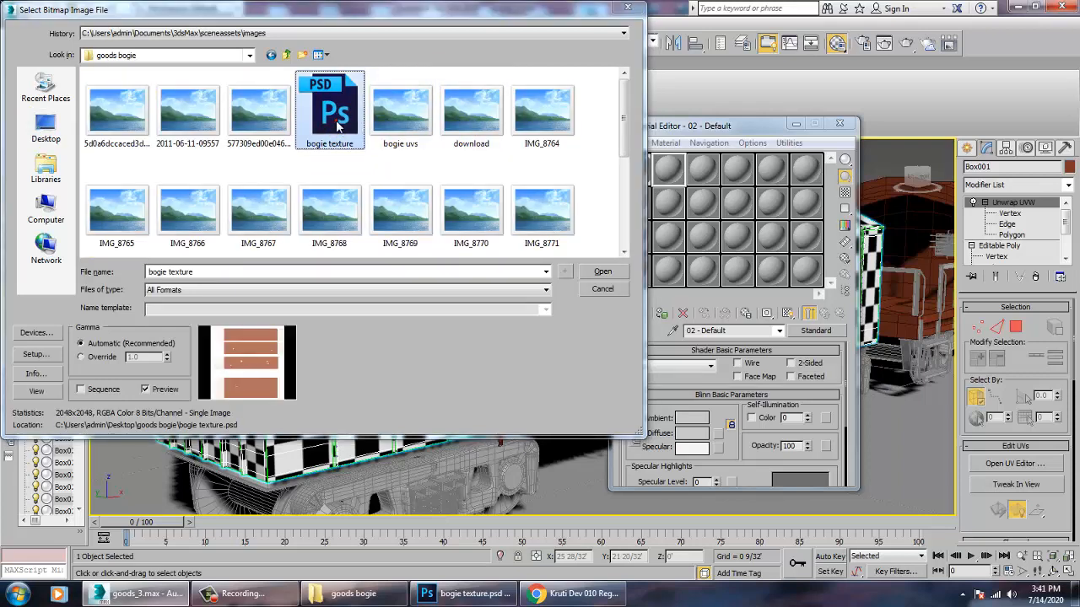
{"action": "double_click", "coordinate": [337, 125]}
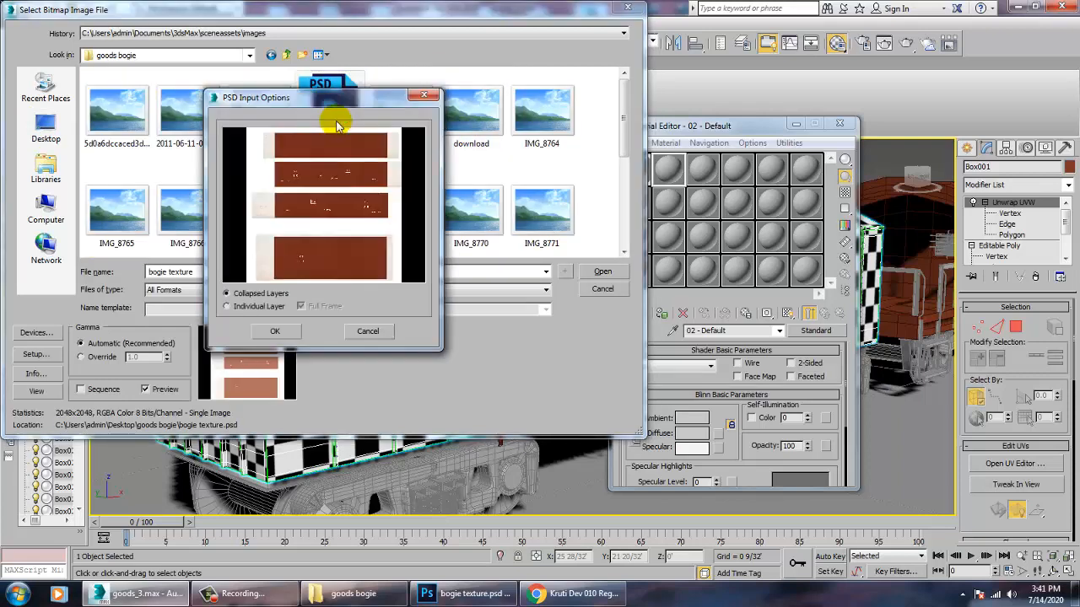
{"action": "left_click", "coordinate": [287, 331]}
- Assign the 02 - Default material to the wagon body and show its bitmap in the viewport
{"action": "left_click", "coordinate": [658, 315]}
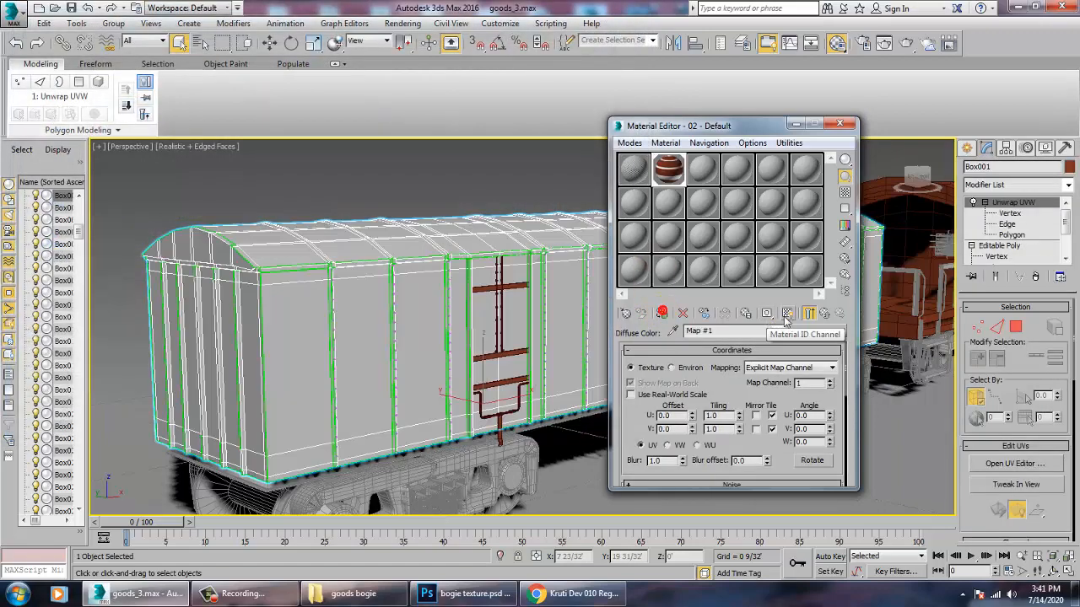
{"action": "left_click", "coordinate": [786, 314]}
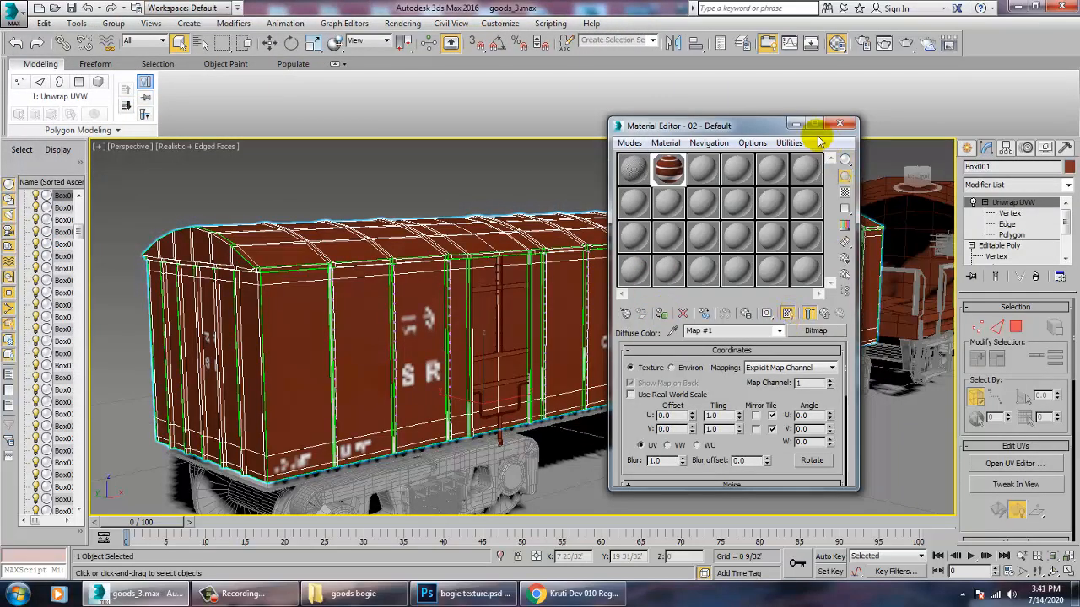
{"action": "left_click", "coordinate": [796, 124]}
- Render a perspective view of the textured wagon's lettered side
{"action": "left_click_drag", "start_coordinate": [723, 414], "coordinate": [308, 93]}
{"action": "left_click_drag", "start_coordinate": [427, 242], "coordinate": [482, 385]}
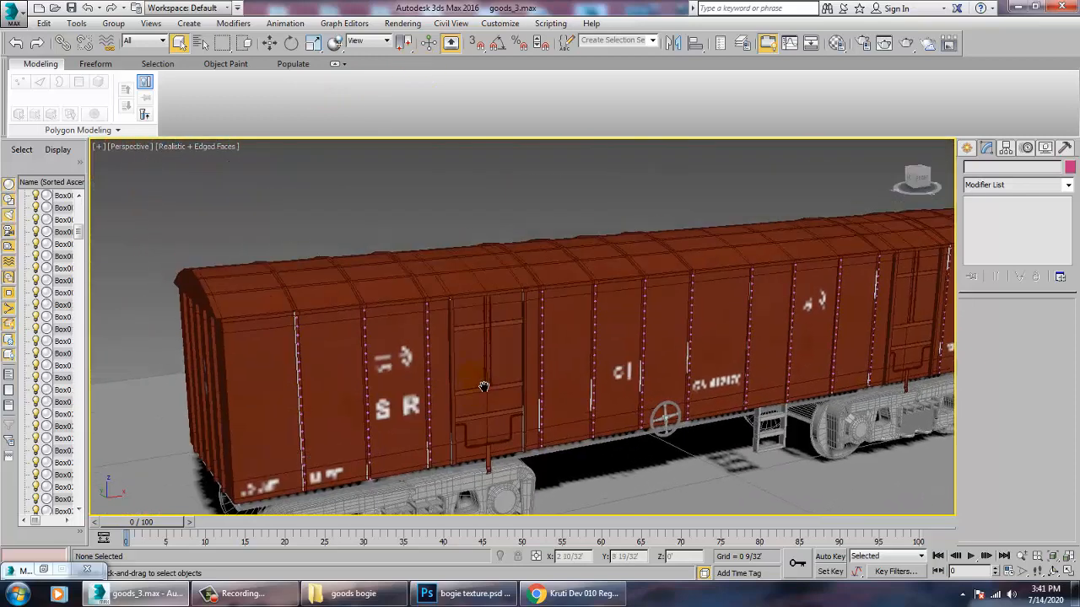
{"action": "left_click", "coordinate": [402, 23]}
{"action": "left_click", "coordinate": [413, 40]}
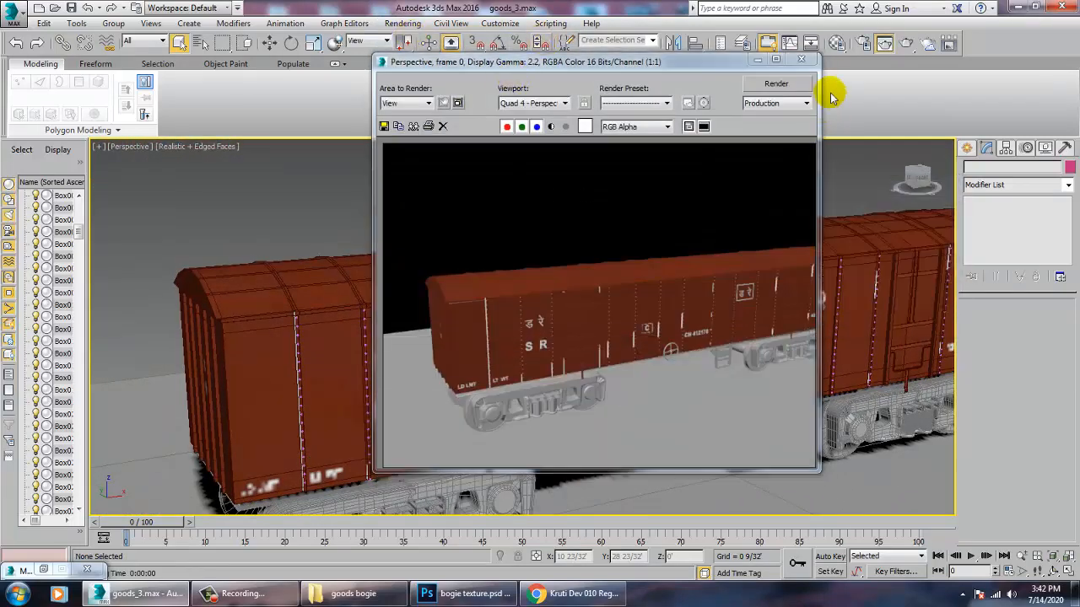
{"action": "left_click", "coordinate": [801, 59]}
- Examine the lettering and the vertical panel ribs along the wagon's textured side up close
{"action": "left_click_drag", "start_coordinate": [675, 313], "coordinate": [478, 338]}
{"action": "scroll", "coordinate": [506, 303], "scroll_direction": "up", "scroll_amount": 5}
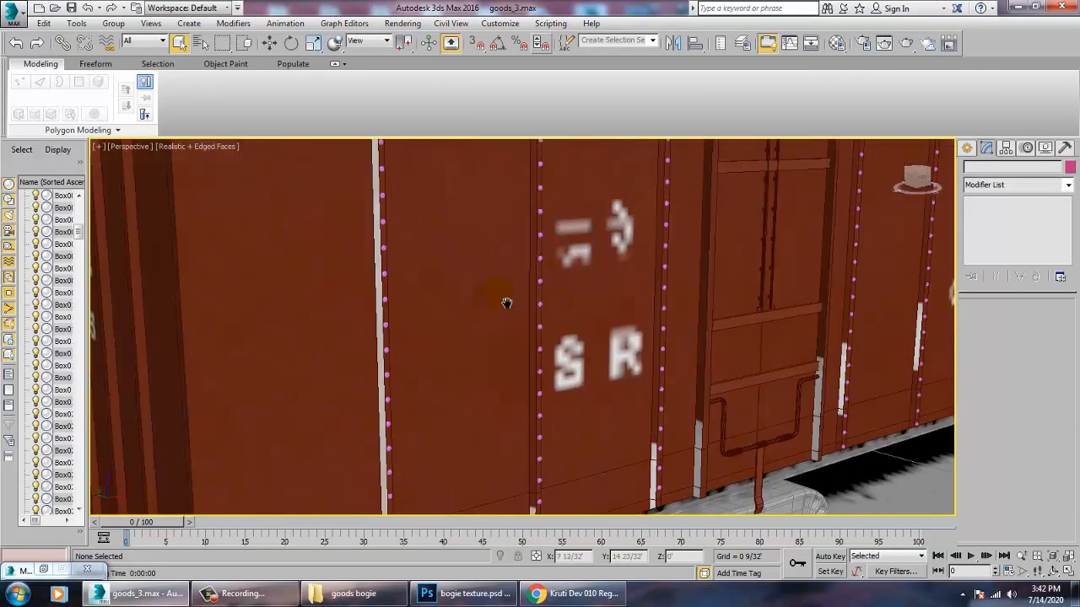
{"action": "left_click_drag", "start_coordinate": [506, 303], "coordinate": [517, 311]}
{"action": "scroll", "coordinate": [518, 310], "scroll_direction": "down", "scroll_amount": 10}
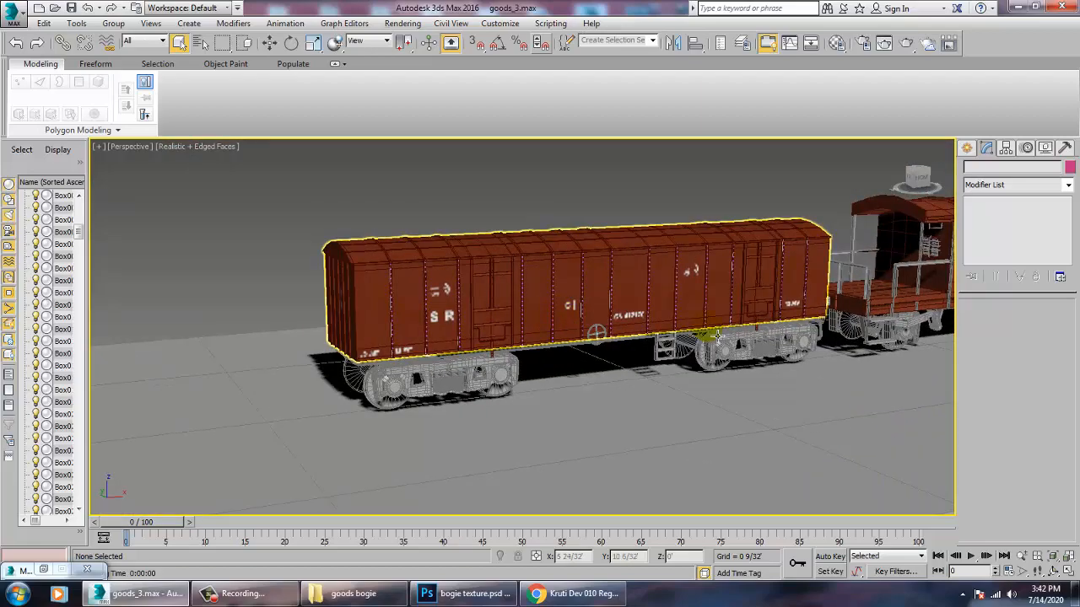
{"action": "scroll", "coordinate": [633, 330], "scroll_direction": "up", "scroll_amount": 6}
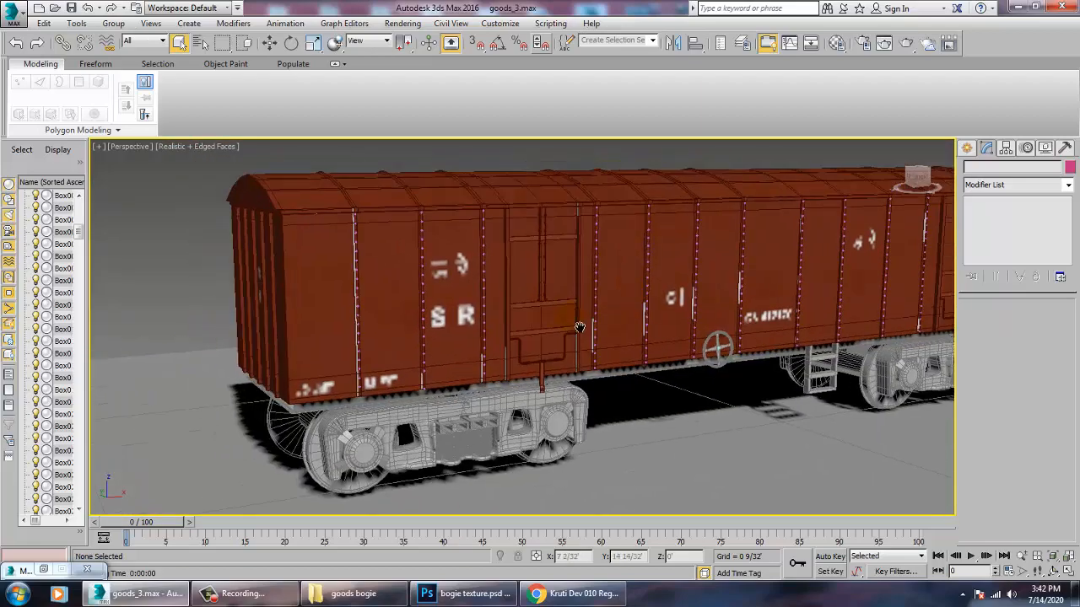
{"action": "scroll", "coordinate": [601, 346], "scroll_direction": "up", "scroll_amount": 5}
{"action": "scroll", "coordinate": [686, 323], "scroll_direction": "down", "scroll_amount": 5}
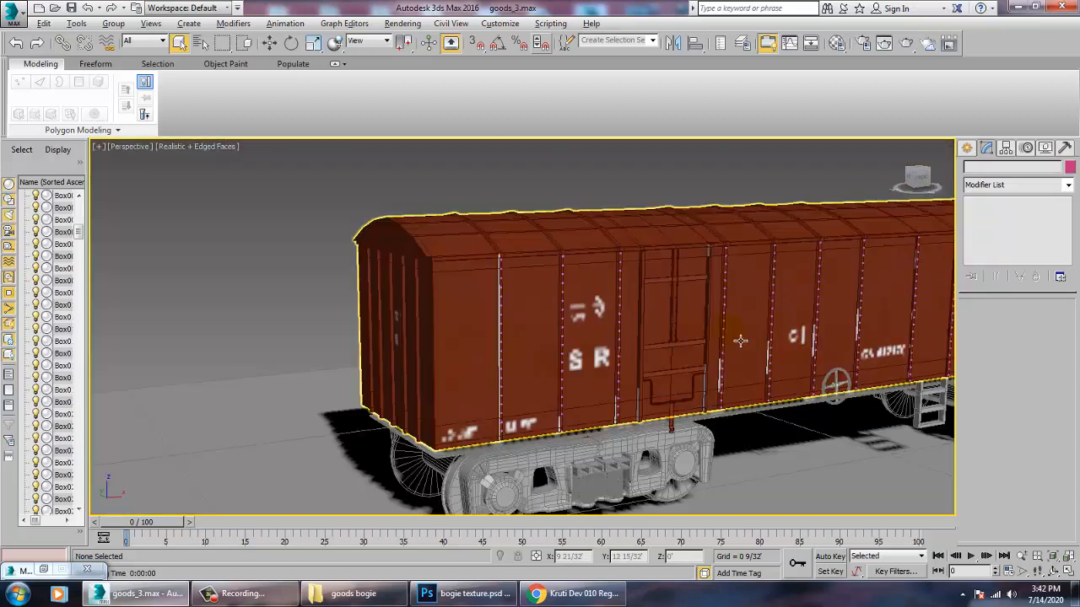
{"action": "scroll", "coordinate": [719, 345], "scroll_direction": "up", "scroll_amount": 1}
{"action": "scroll", "coordinate": [719, 345], "scroll_direction": "down", "scroll_amount": 5}
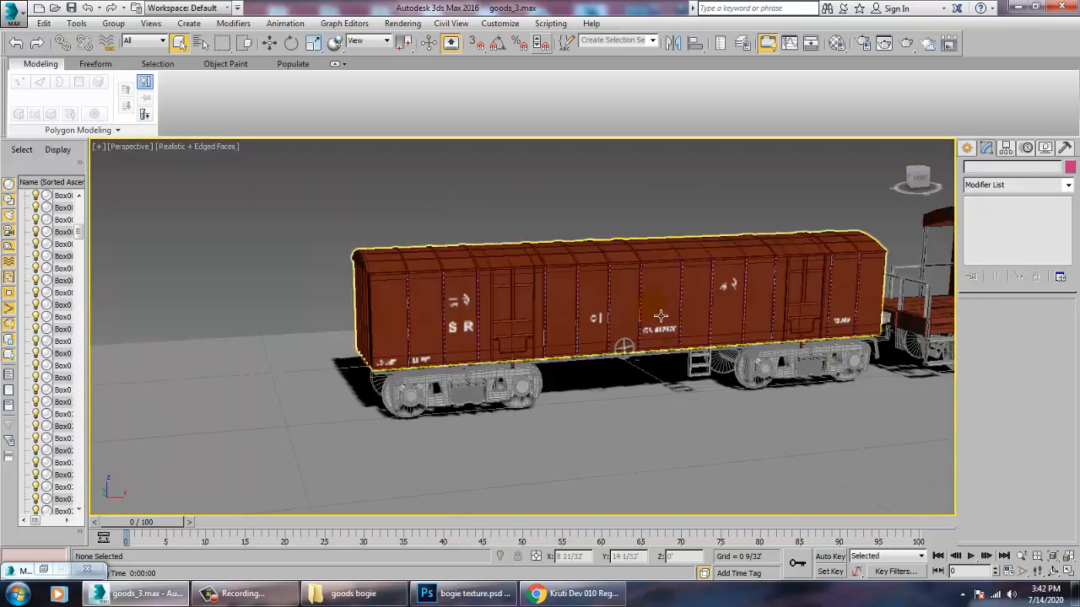
- Render the perspective view with the whole wagon in frame, and look at its lettered end wall
{"action": "left_click", "coordinate": [403, 23]}
{"action": "left_click", "coordinate": [408, 40]}
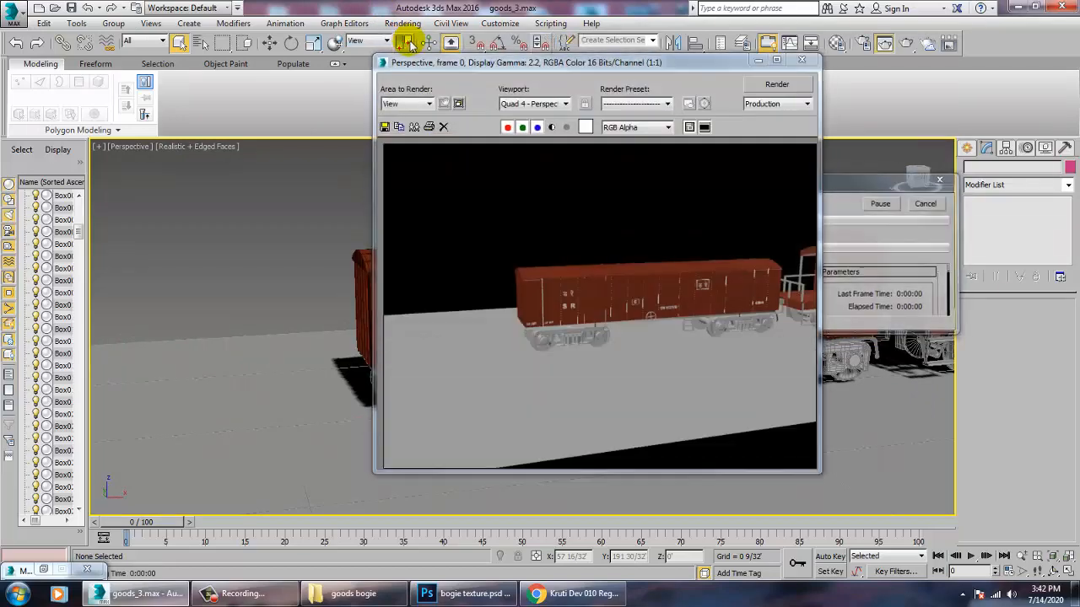
{"action": "left_click", "coordinate": [801, 61]}
{"action": "left_click_drag", "start_coordinate": [556, 306], "coordinate": [609, 297]}
{"action": "scroll", "coordinate": [609, 297], "scroll_direction": "up", "scroll_amount": 6}
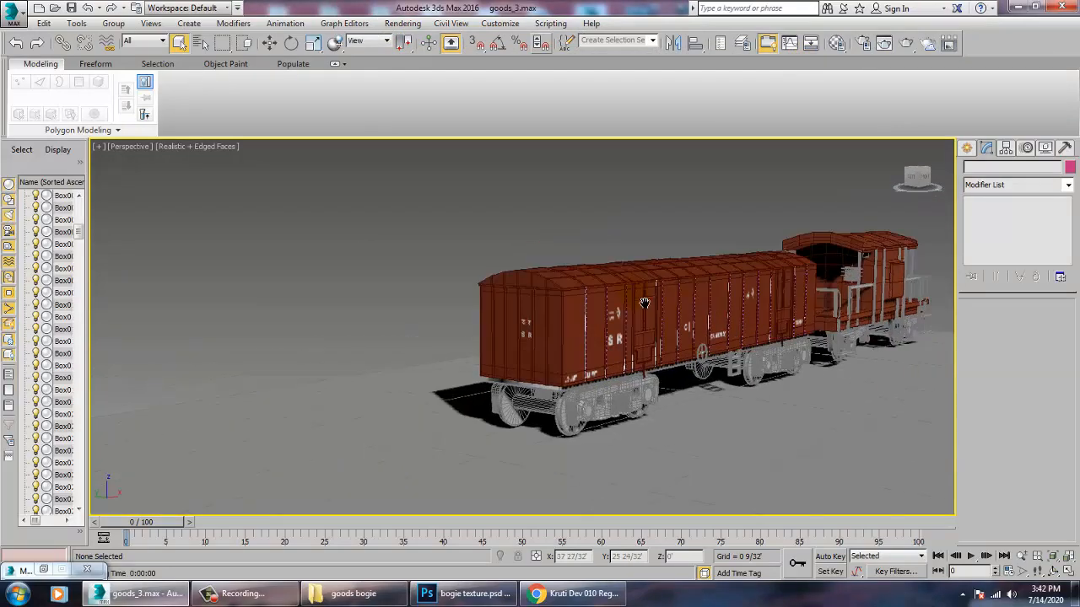
- Select the wagon body and activate the Polygon level of its Unwrap UVW modifier
{"action": "scroll", "coordinate": [617, 318], "scroll_direction": "down", "scroll_amount": 4}
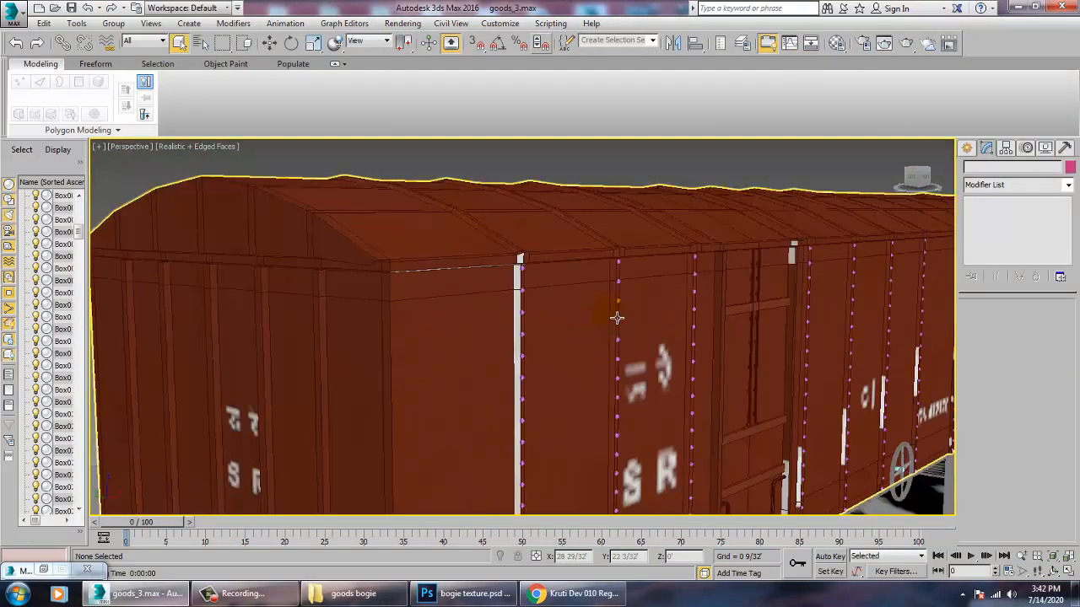
{"action": "left_click", "coordinate": [520, 308]}
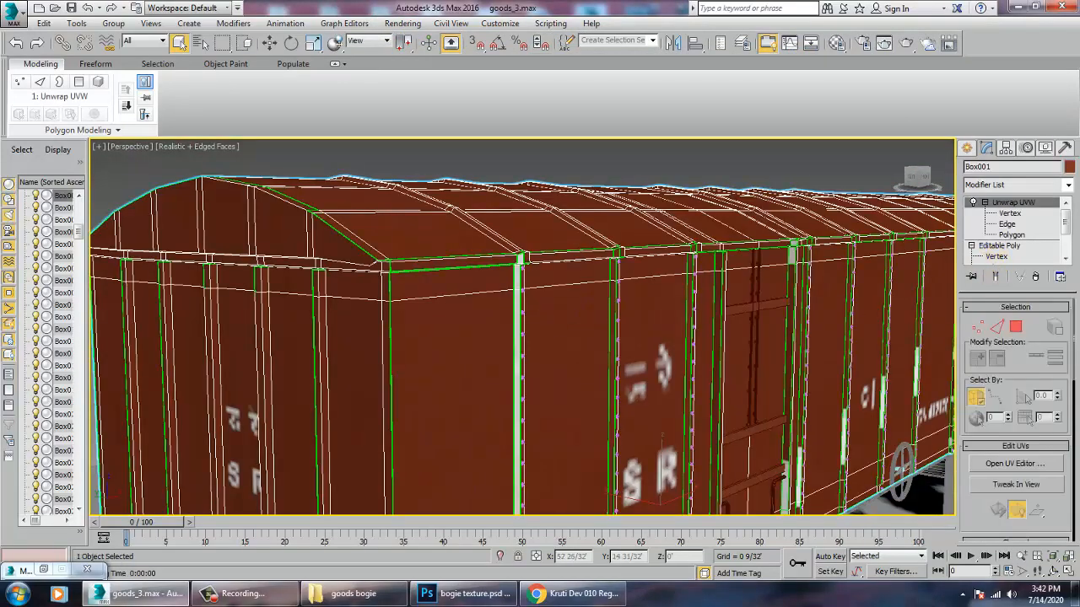
{"action": "left_click", "coordinate": [1014, 236]}
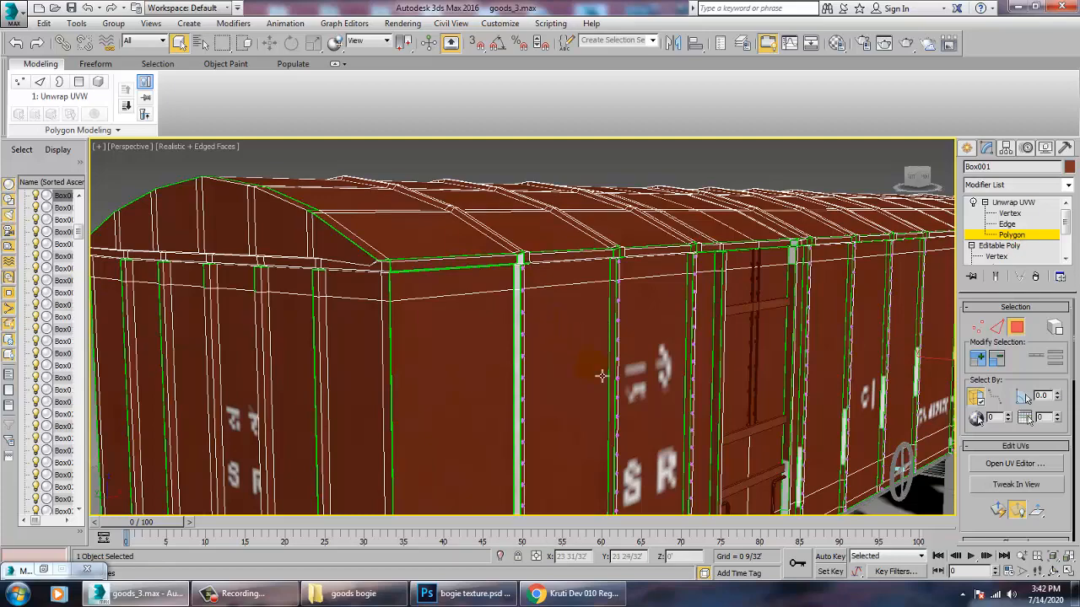
- Inspect the lettering along both long sides of the wagon and render a perspective view of the opposite side
{"action": "scroll", "coordinate": [597, 371], "scroll_direction": "down", "scroll_amount": 7}
{"action": "left_click_drag", "start_coordinate": [602, 369], "coordinate": [631, 372]}
{"action": "scroll", "coordinate": [587, 368], "scroll_direction": "up", "scroll_amount": 5}
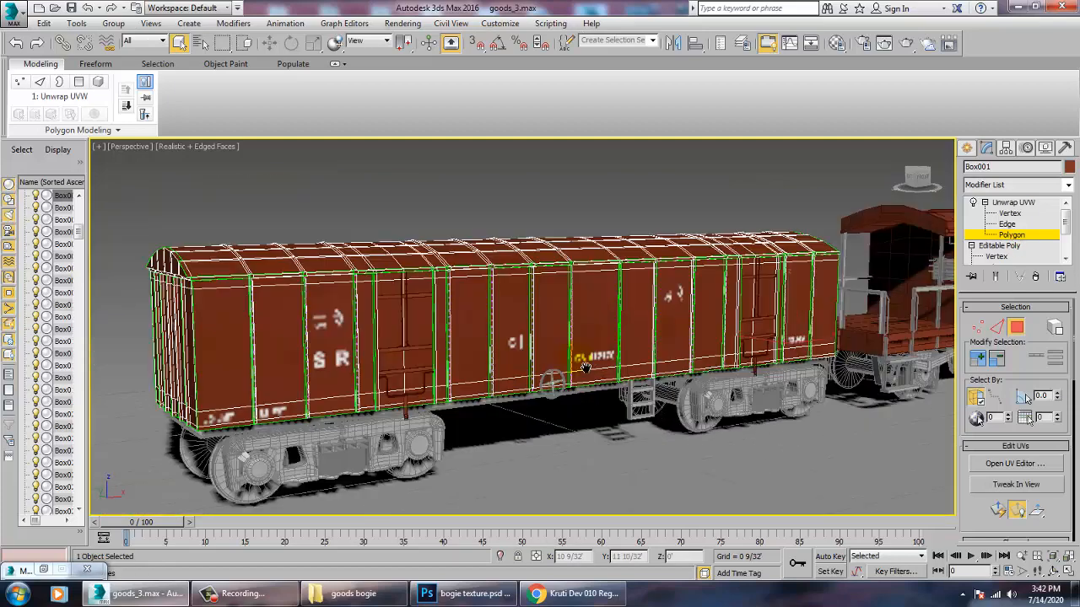
{"action": "scroll", "coordinate": [586, 368], "scroll_direction": "up", "scroll_amount": 6}
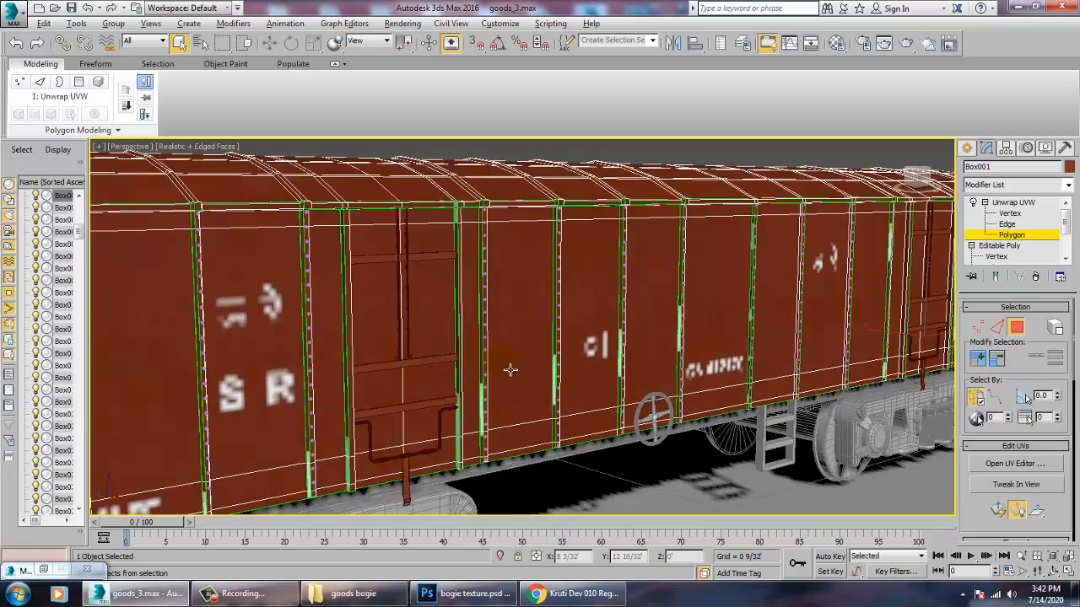
{"action": "left_click_drag", "start_coordinate": [510, 369], "coordinate": [771, 260]}
{"action": "scroll", "coordinate": [603, 340], "scroll_direction": "down", "scroll_amount": 3}
{"action": "scroll", "coordinate": [809, 353], "scroll_direction": "up", "scroll_amount": 3}
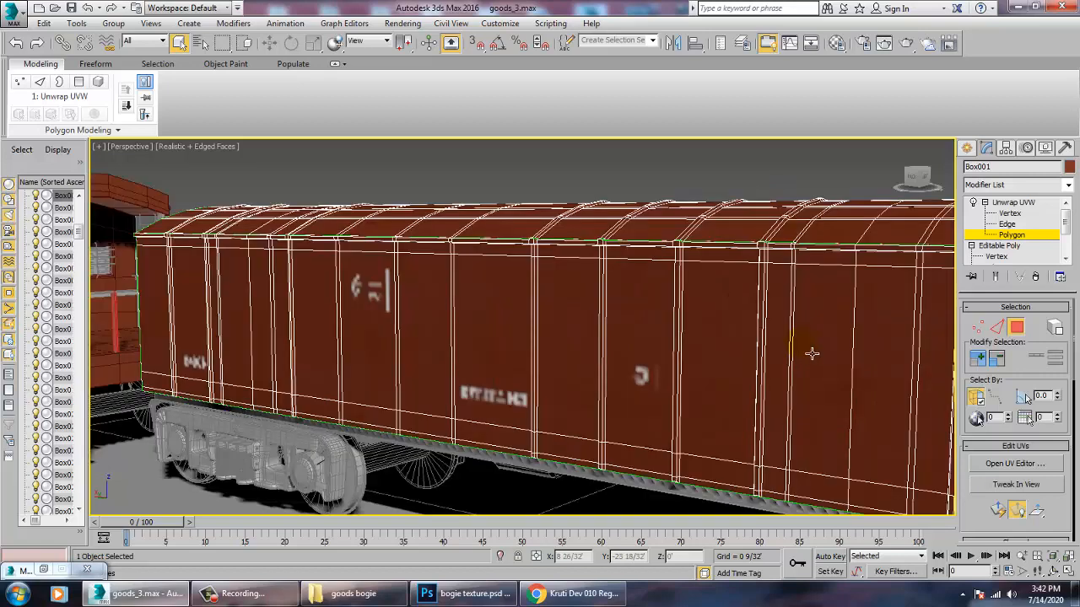
{"action": "left_click_drag", "start_coordinate": [812, 352], "coordinate": [591, 355]}
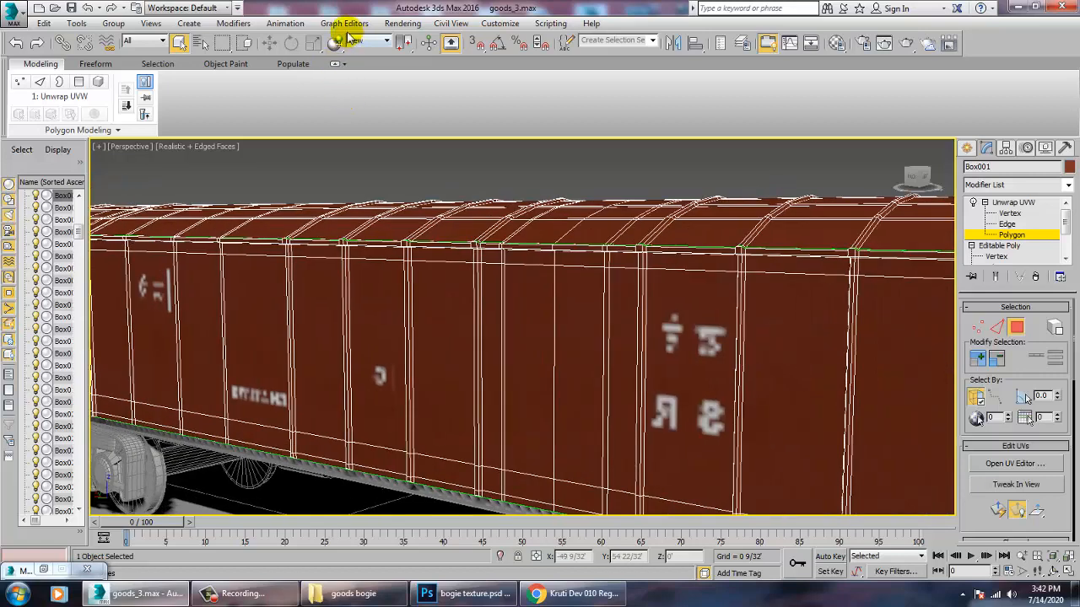
{"action": "left_click", "coordinate": [402, 23]}
{"action": "left_click", "coordinate": [408, 40]}
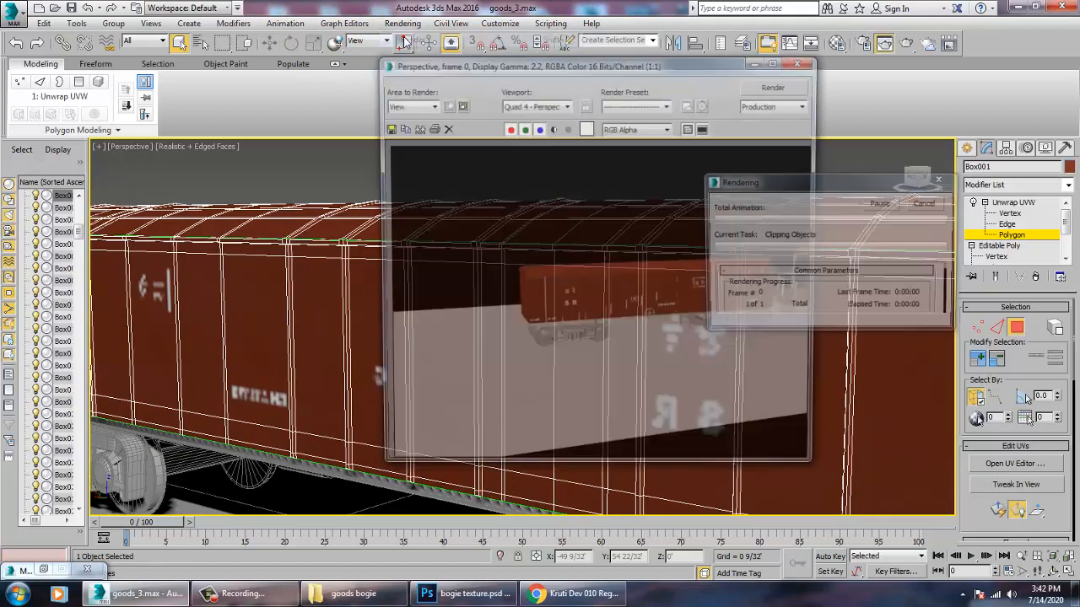
{"action": "left_click", "coordinate": [809, 62]}
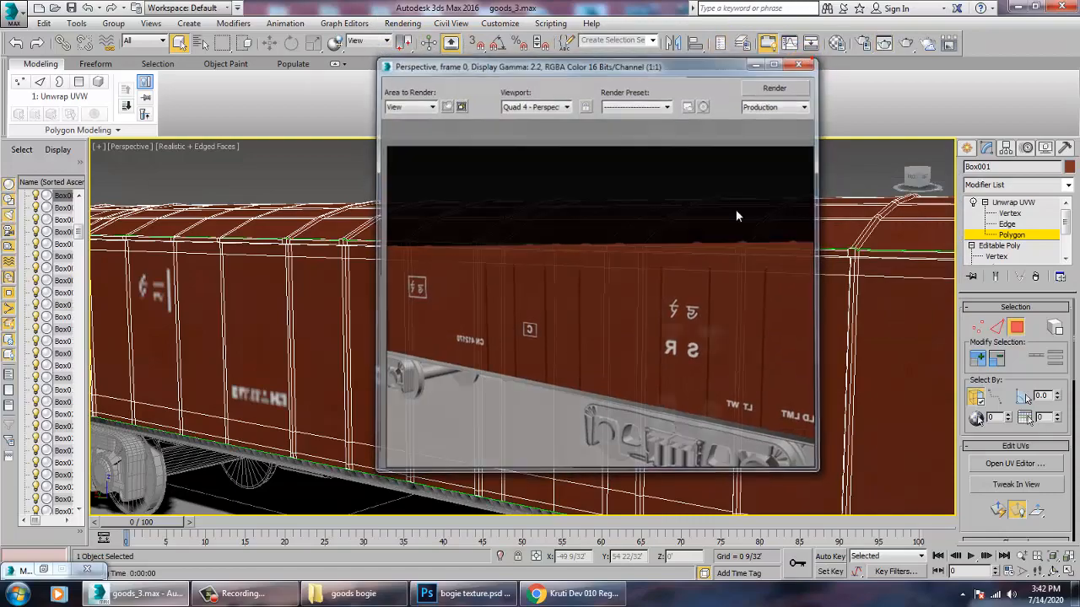
- Switch off the edged-faces display in the perspective view and inspect the ribs and lettering along the wagon's side
{"action": "left_click_drag", "start_coordinate": [778, 448], "coordinate": [750, 295]}
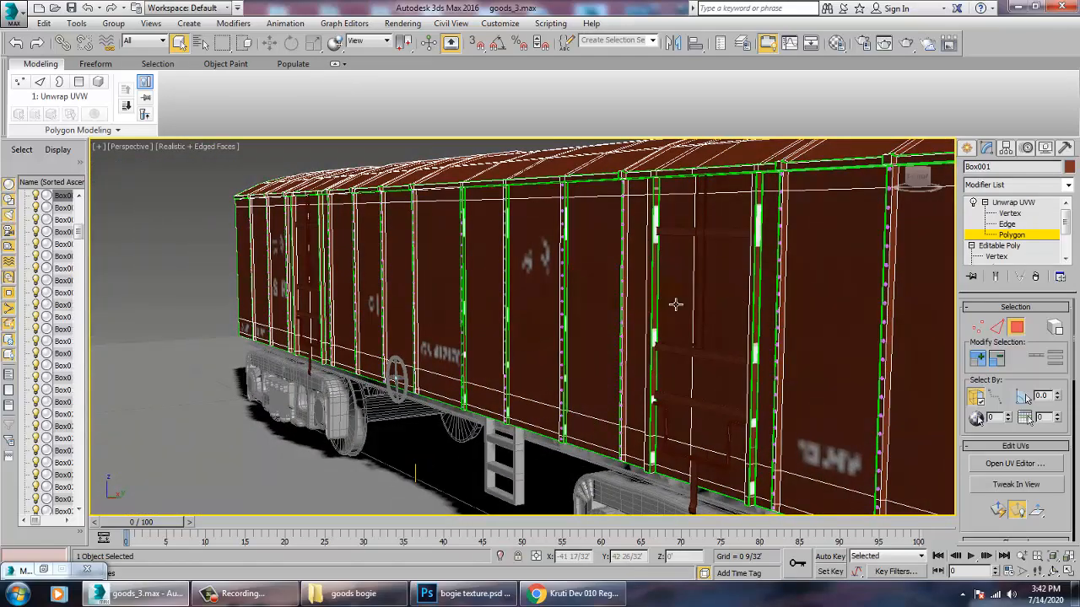
{"action": "left_click_drag", "start_coordinate": [676, 305], "coordinate": [725, 329]}
{"action": "scroll", "coordinate": [764, 308], "scroll_direction": "down", "scroll_amount": 3}
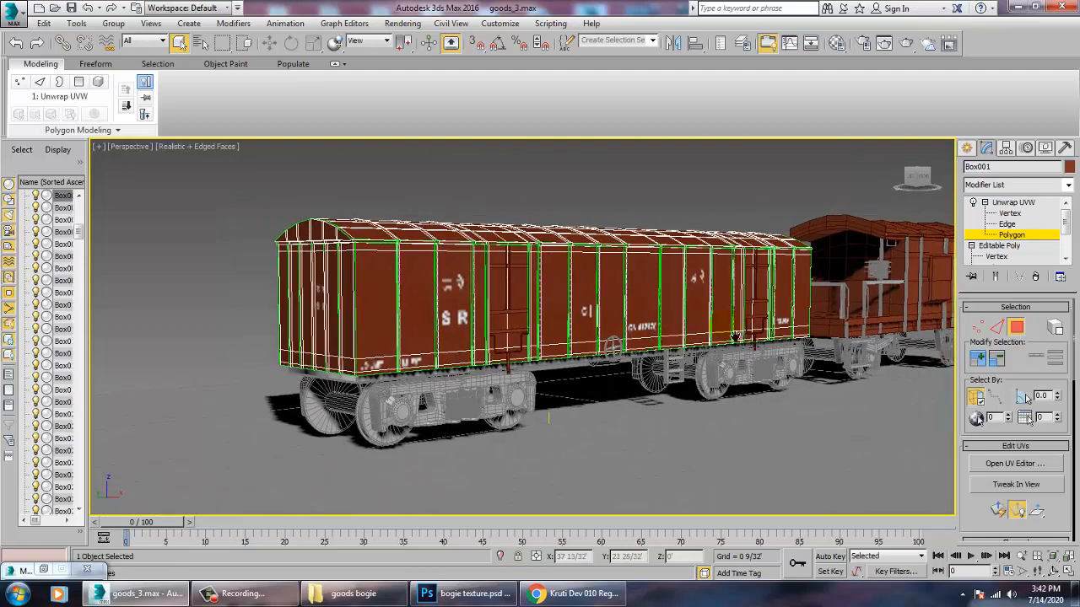
{"action": "scroll", "coordinate": [709, 355], "scroll_direction": "up", "scroll_amount": 5}
{"action": "key", "text": "F4"}
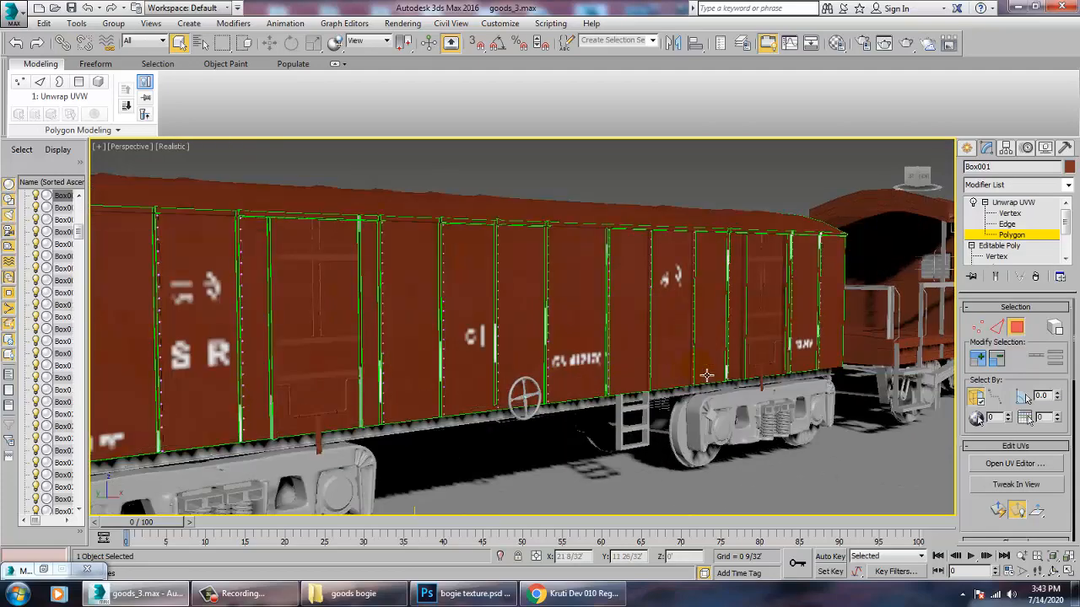
{"action": "left_click_drag", "start_coordinate": [667, 327], "coordinate": [645, 326]}
{"action": "left_click_drag", "start_coordinate": [487, 313], "coordinate": [638, 330]}
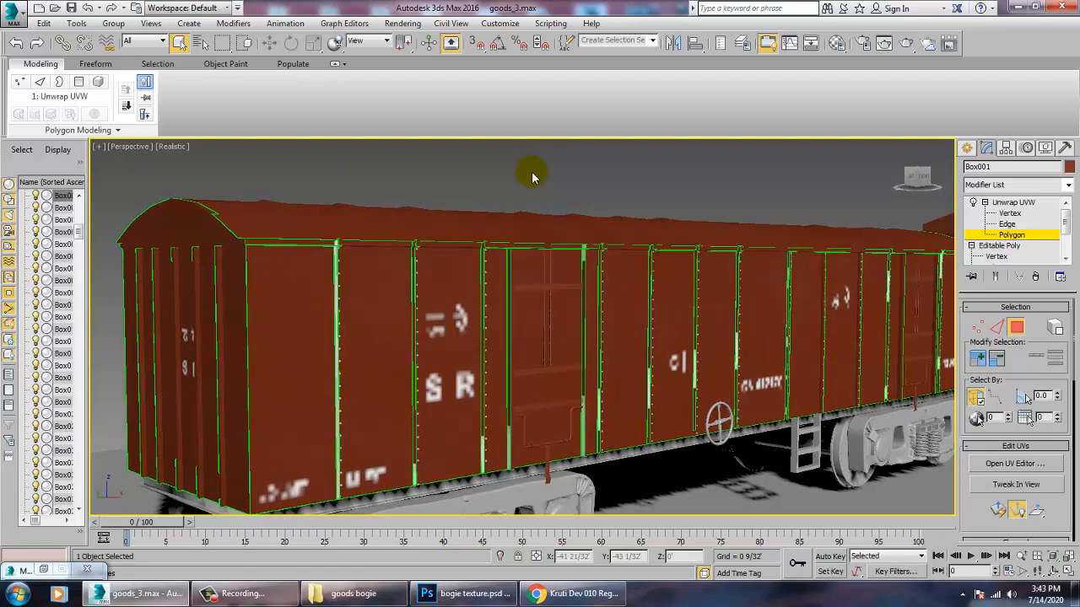